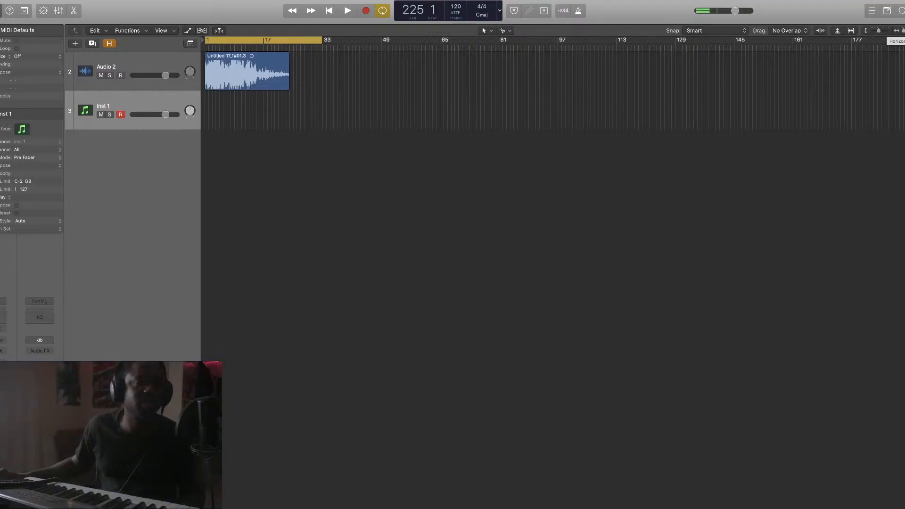
Play the sample from the start and pull the Audio 2 fader down to about -3.3 dB
drag(902, 30, 904, 30)
scroll(553, 189, right, 10)
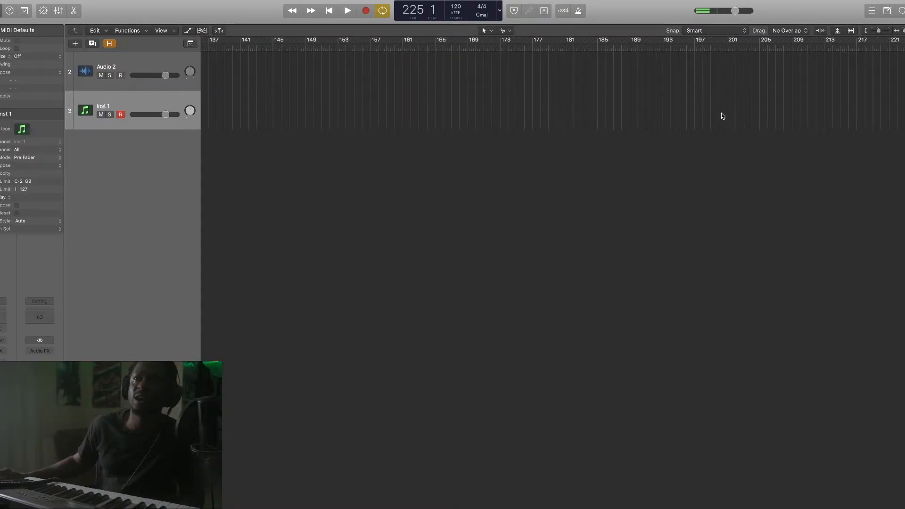
scroll(721, 112, left, 15)
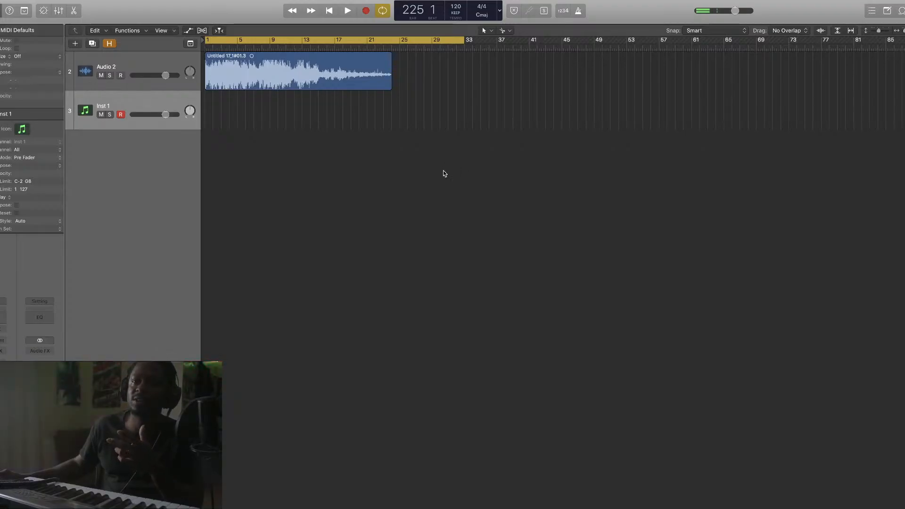
key(space)
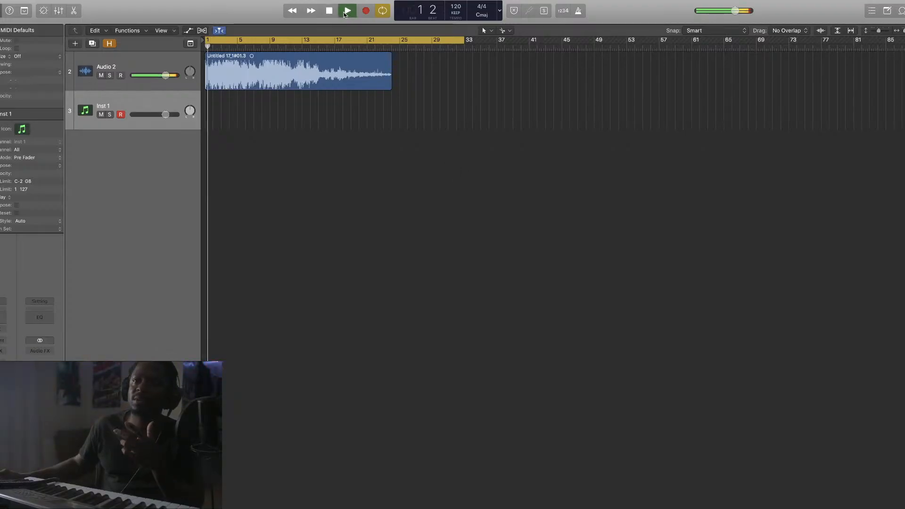
drag(172, 74, 166, 74)
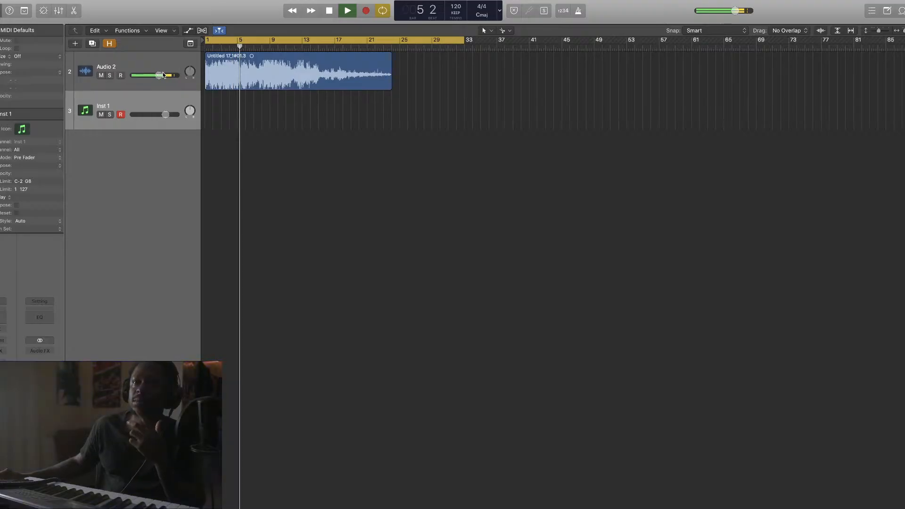
click(330, 12)
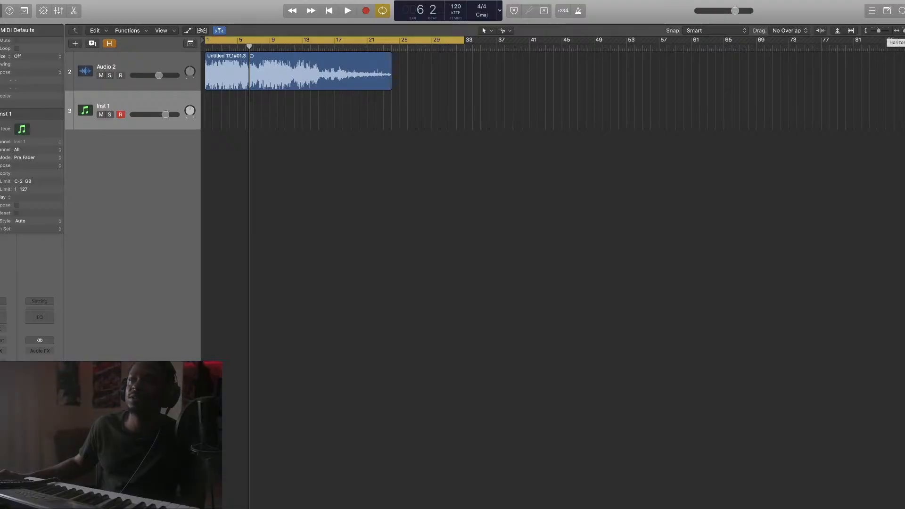
drag(903, 30, 904, 31)
Zoom and scroll the arrange area until the Audio 2 sample region fills the window width
scroll(755, 89, left, 3)
scroll(765, 80, right, 1)
scroll(765, 82, left, 1)
scroll(766, 82, right, 1)
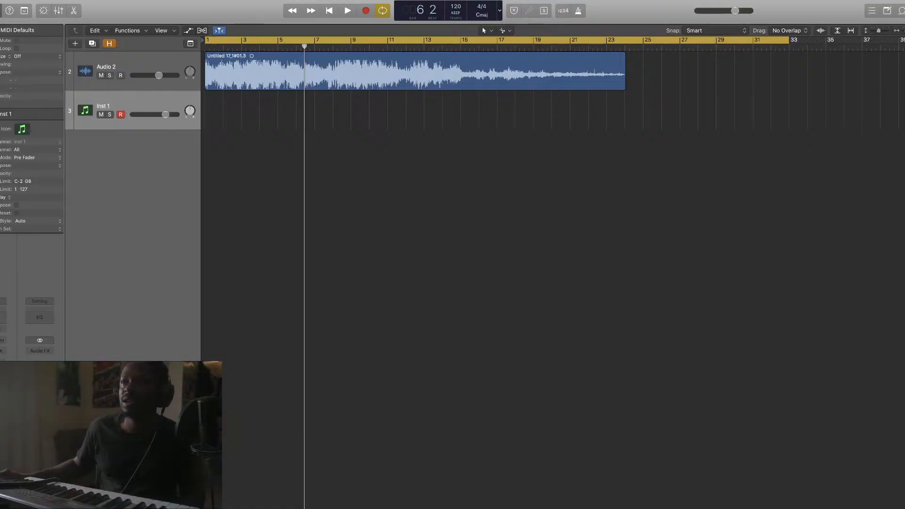
drag(901, 31, 883, 34)
scroll(723, 108, left, 3)
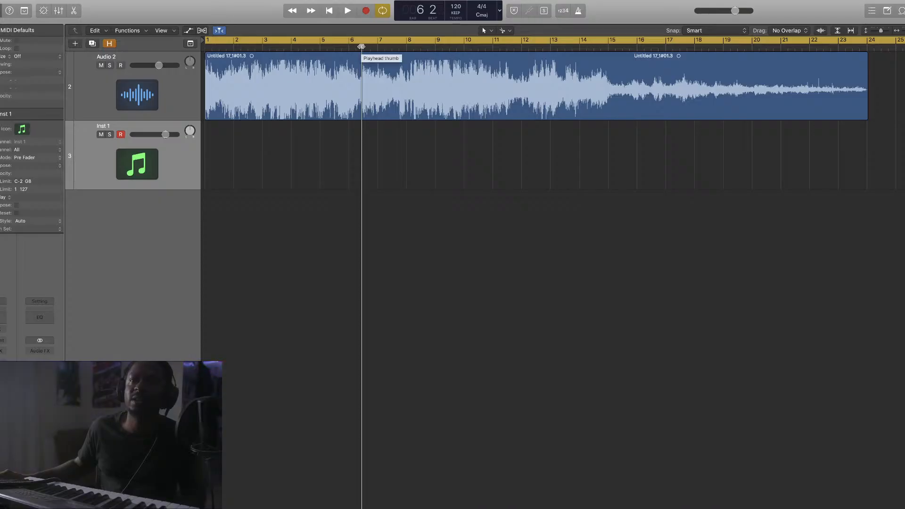
Return the playhead to bar 1, zoom to tick level, and drag the region to 1 1 1 1
drag(361, 47, 205, 47)
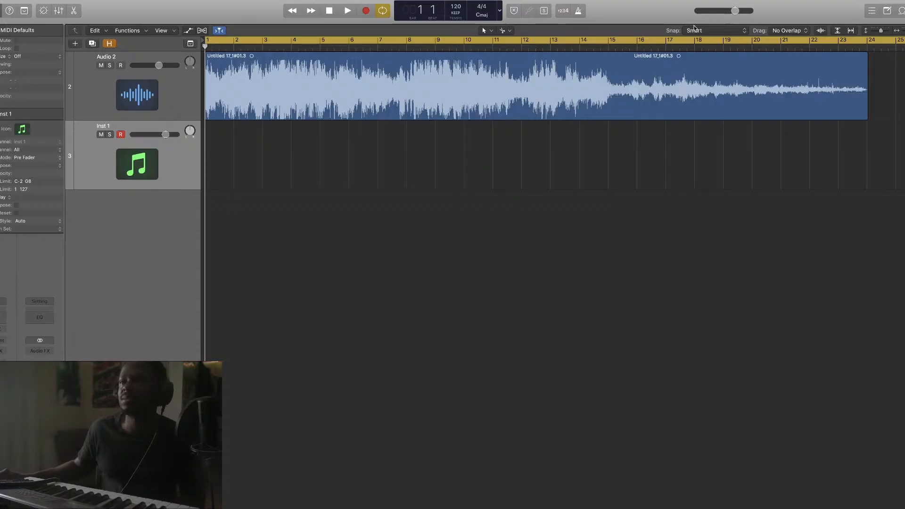
key(super+Right)
key(super+Right)
key(super+Right)
key(super+Right)
key(super+Right)
key(super+Right)
key(super+Right)
key(super+Right)
key(super+Right)
key(super+Right)
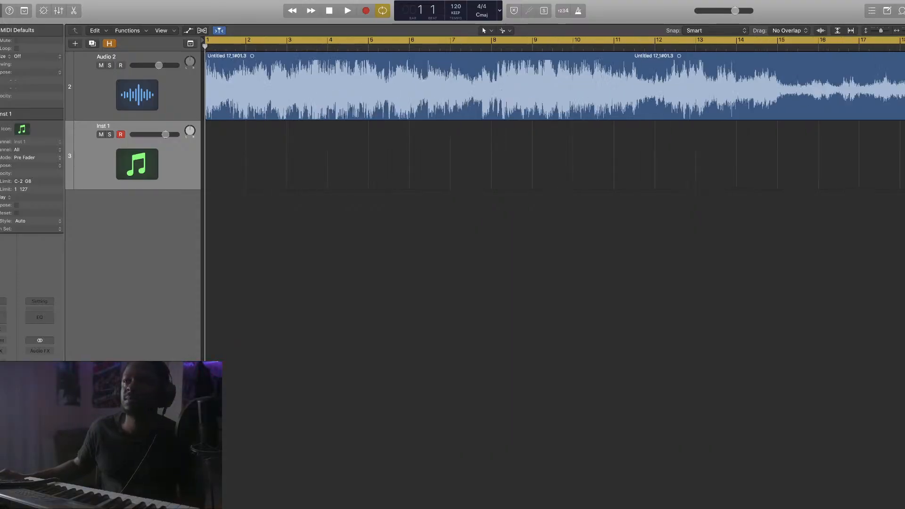
key(super+Right)
key(super+Right)
key(super+Right)
key(super+Right)
key(super+Right)
key(super+Right)
key(super+Right)
key(super+Right)
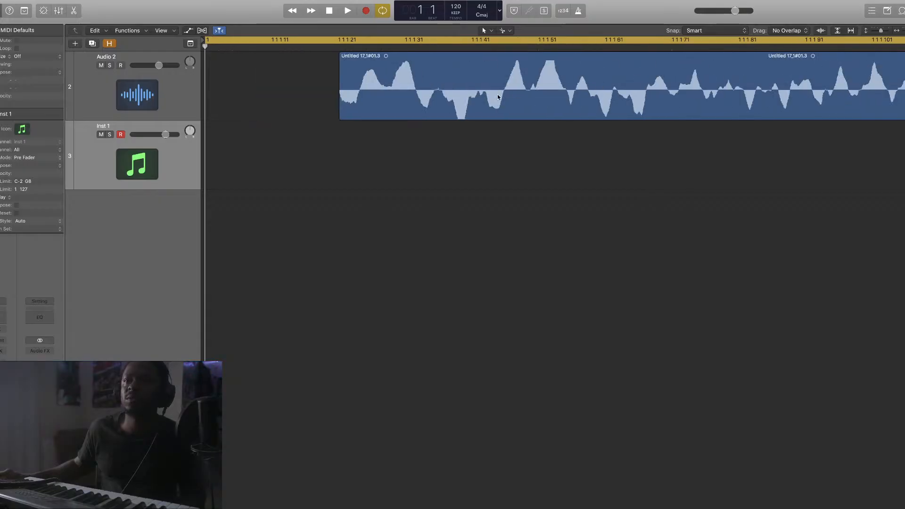
drag(595, 76, 462, 67)
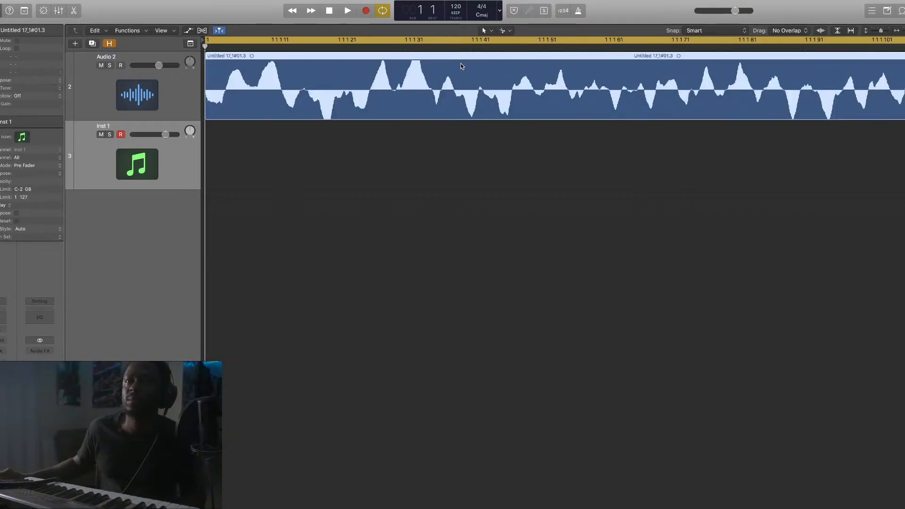
Set snapping to Snap Regions to Absolute Value and zoom back out
click(716, 30)
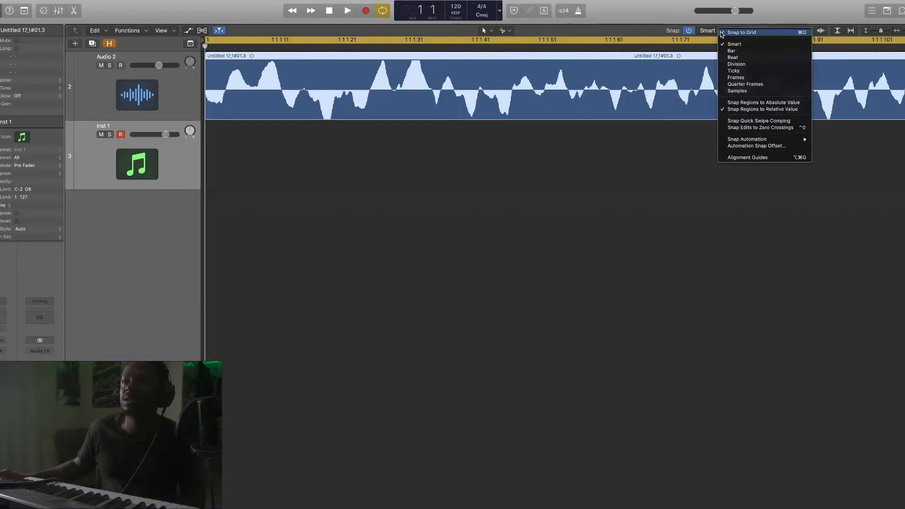
click(794, 102)
drag(904, 30, 899, 31)
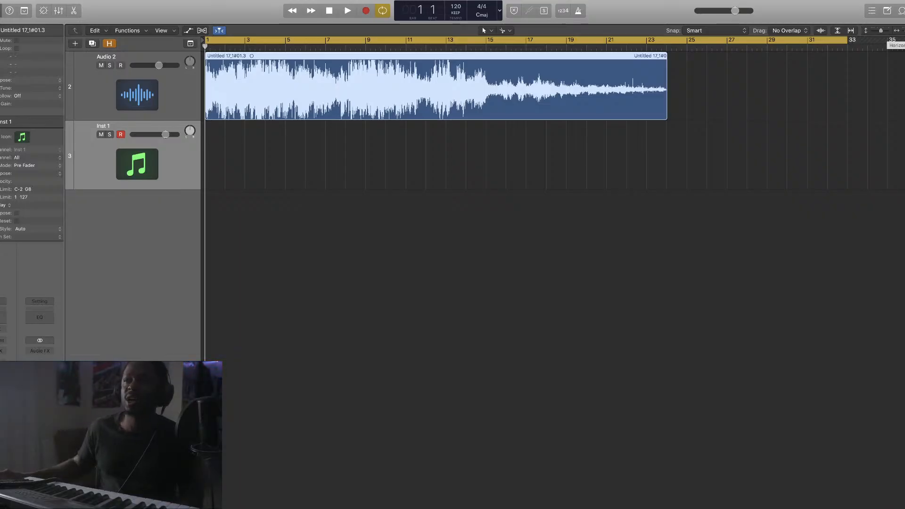
drag(903, 31, 903, 30)
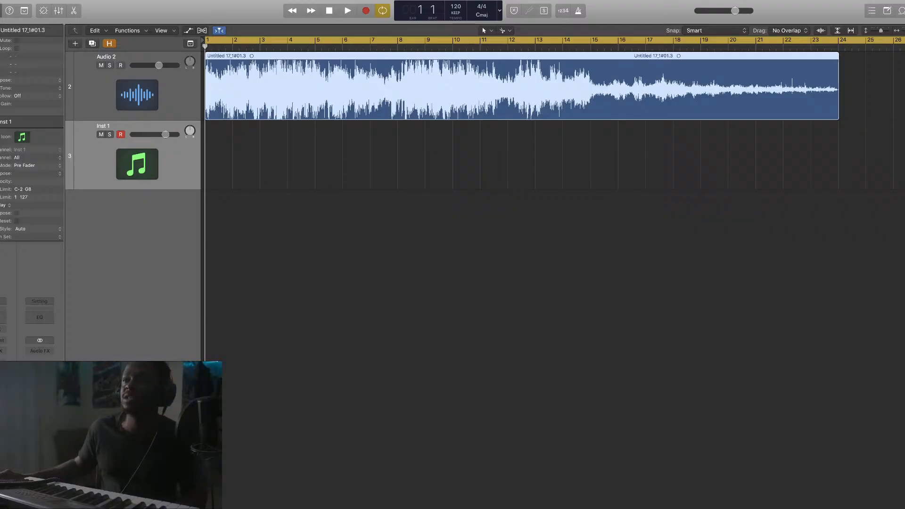
drag(903, 31, 904, 31)
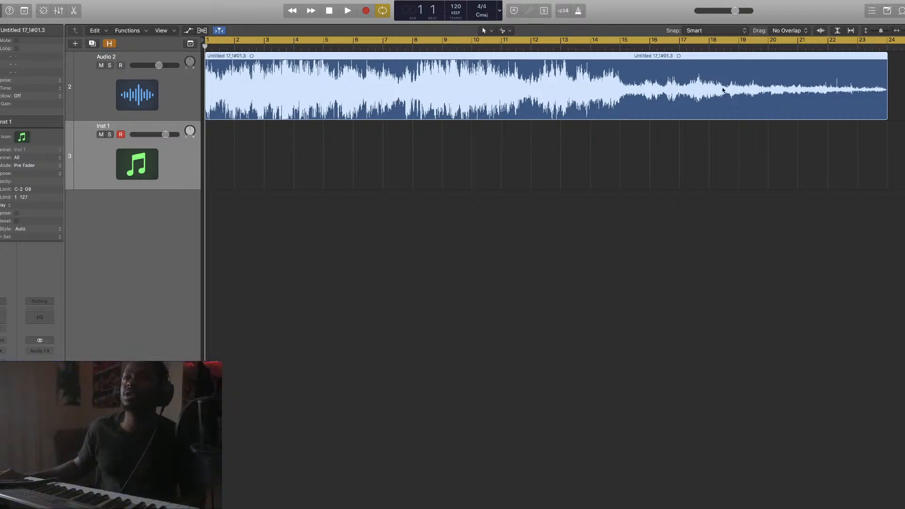
key(space)
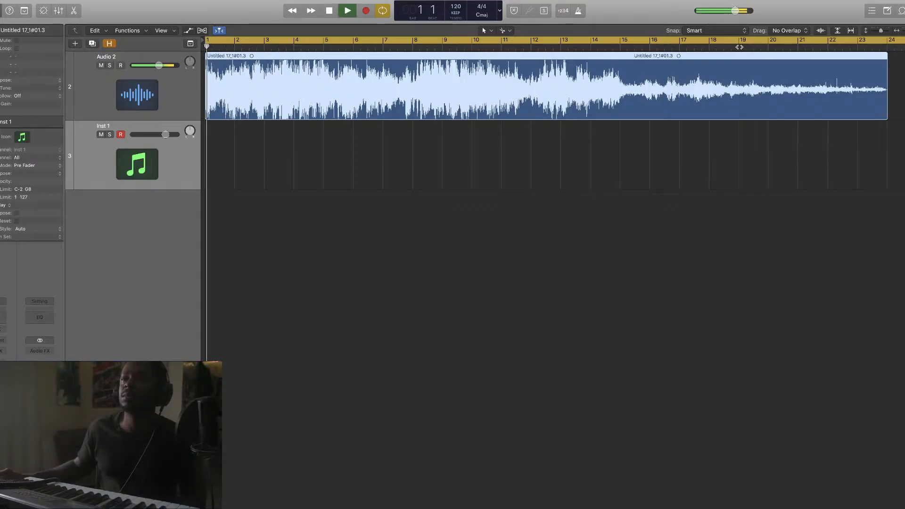
click(344, 49)
key(space)
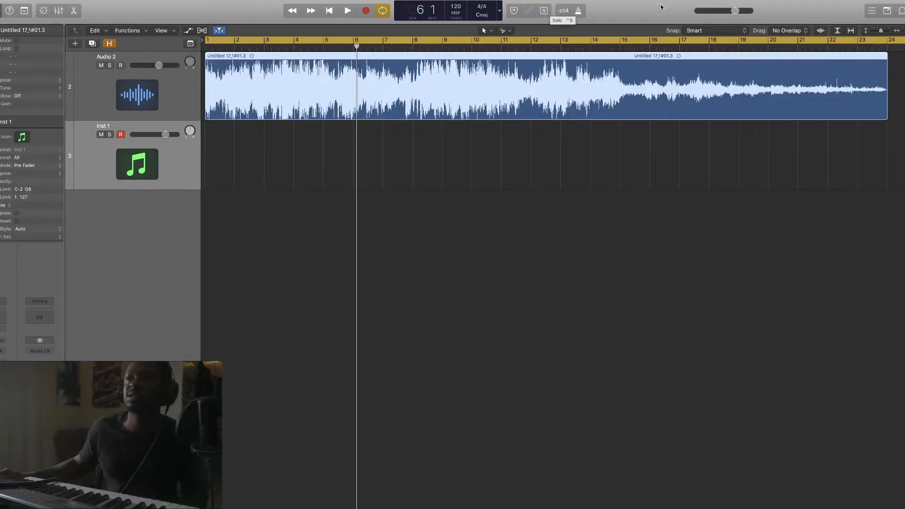
Play from the project start and lower the Audio 2 fader to about -15.6 dB
drag(903, 31, 904, 31)
scroll(718, 108, left, 9)
scroll(718, 108, right, 2)
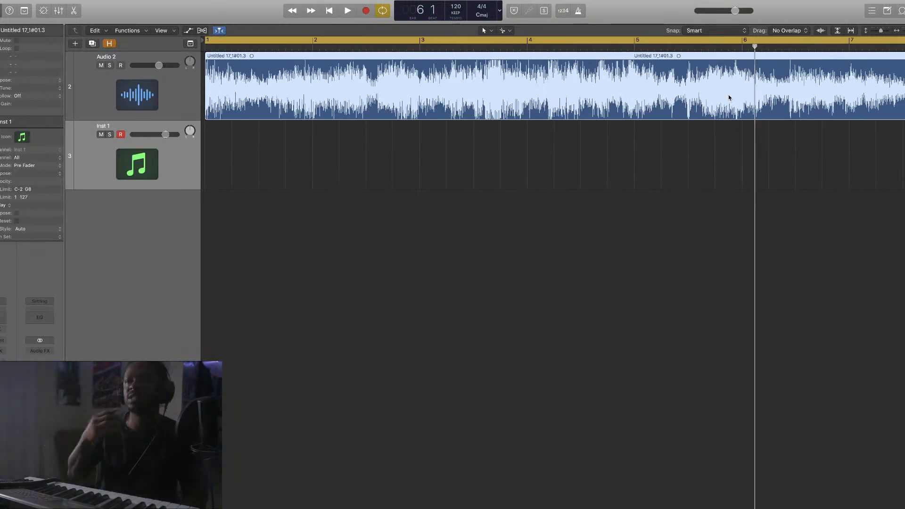
drag(904, 30, 904, 30)
scroll(821, 110, left, 6)
scroll(819, 116, right, 1)
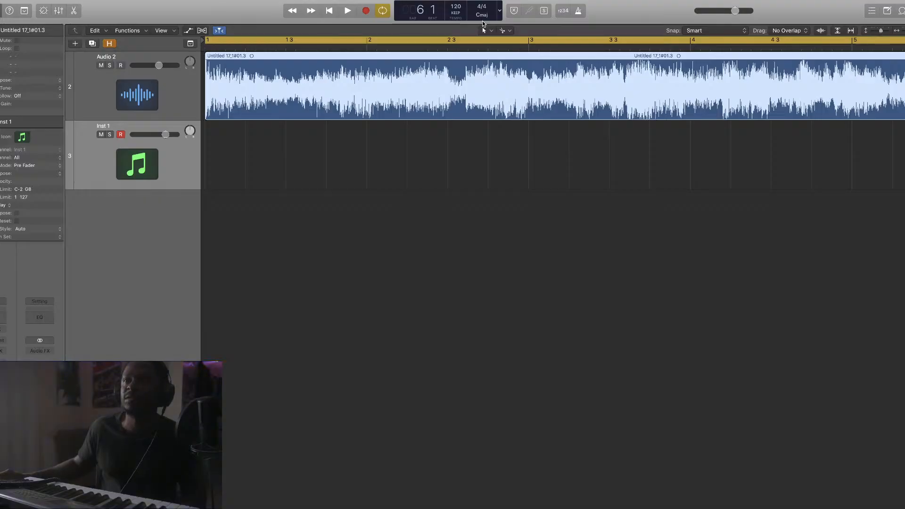
key(Return)
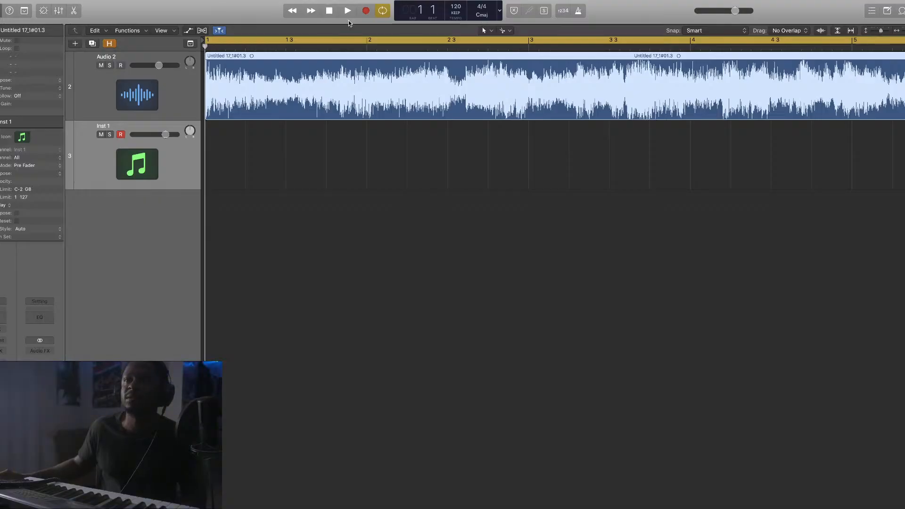
key(space)
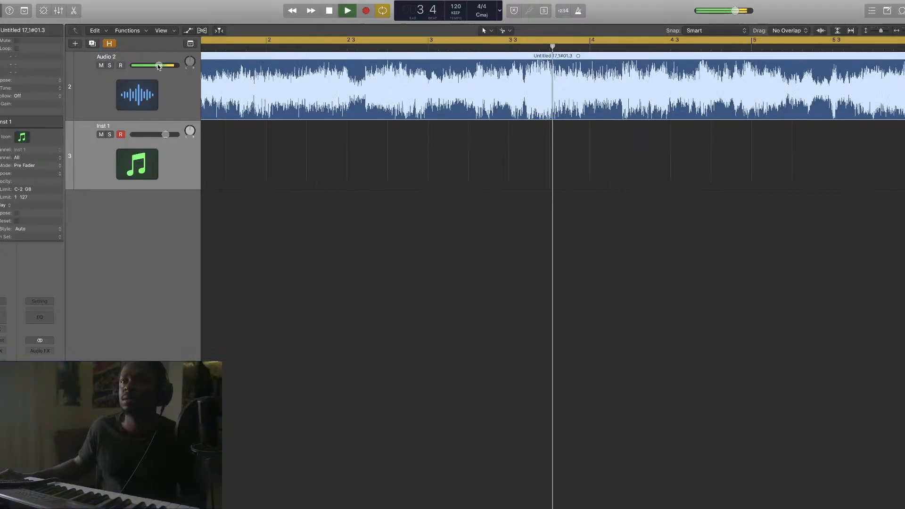
drag(158, 66, 128, 67)
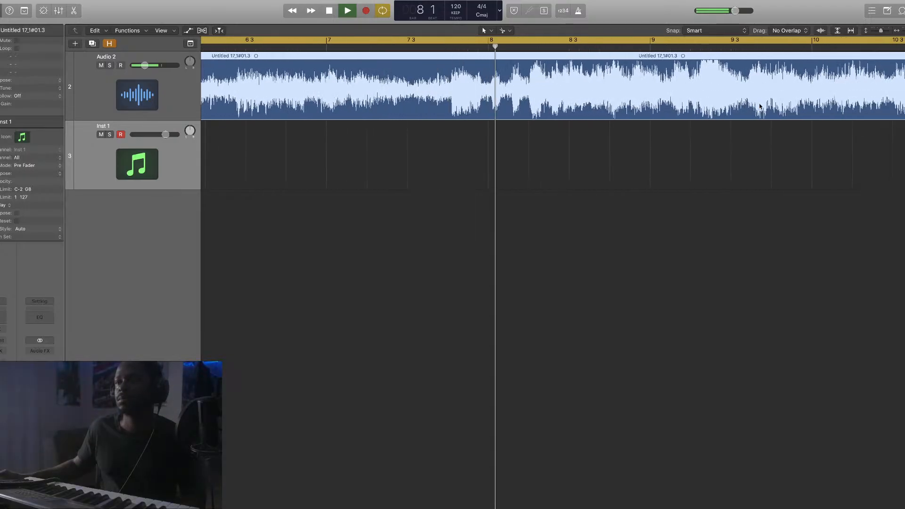
key(space)
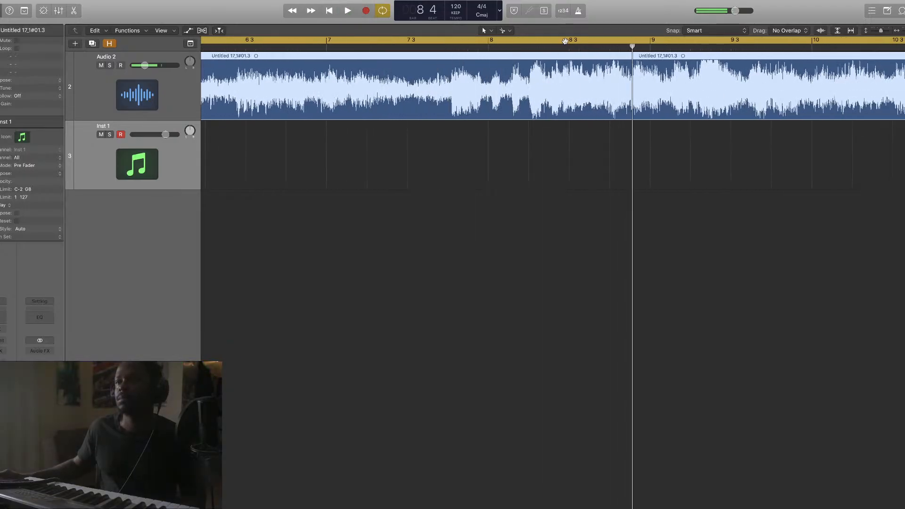
Replace the old cycle with a bar 7–10 loop, audition it, and zoom in near bar 8
click(530, 39)
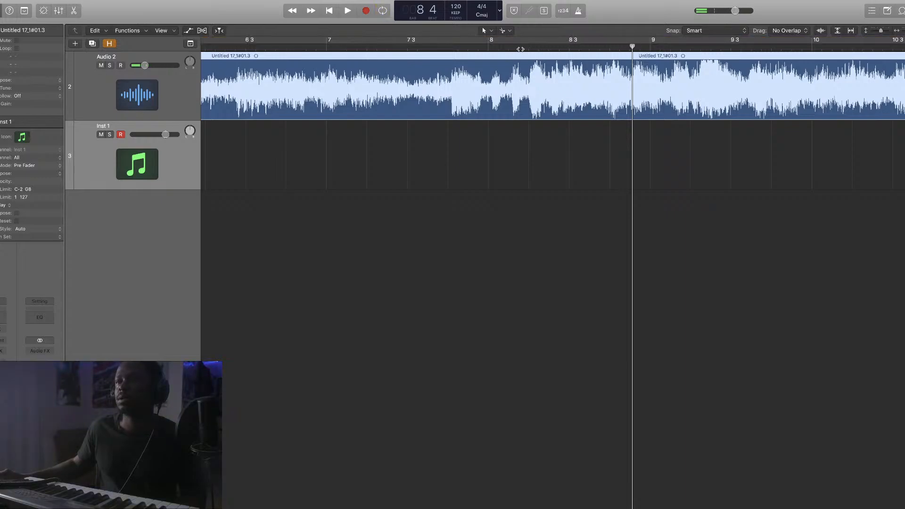
click(528, 47)
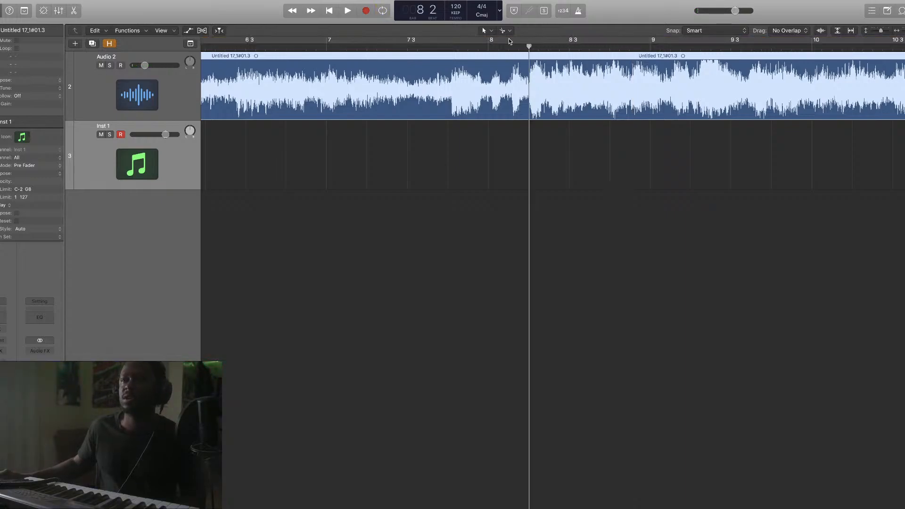
drag(392, 39, 881, 62)
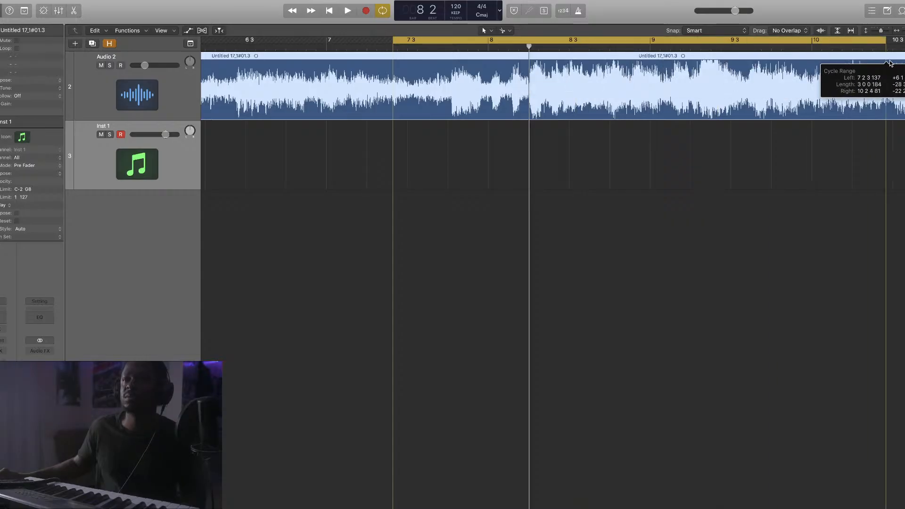
key(space)
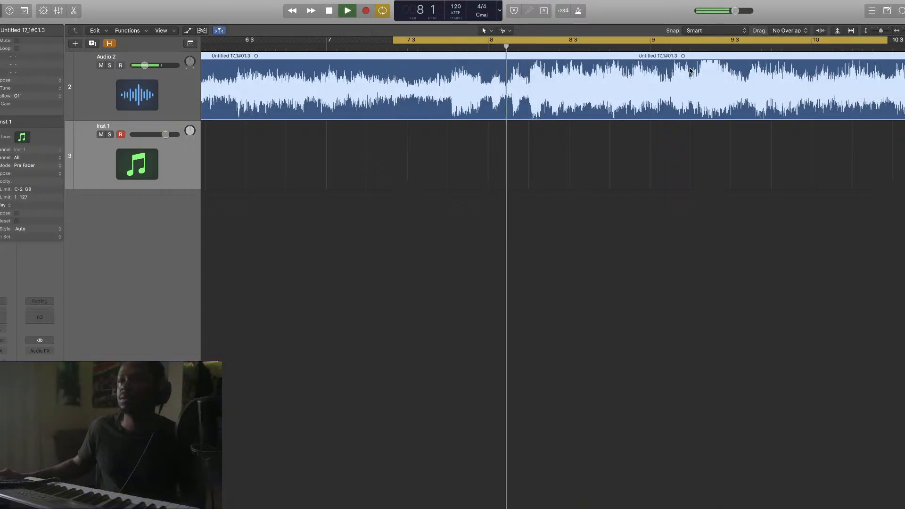
key(space)
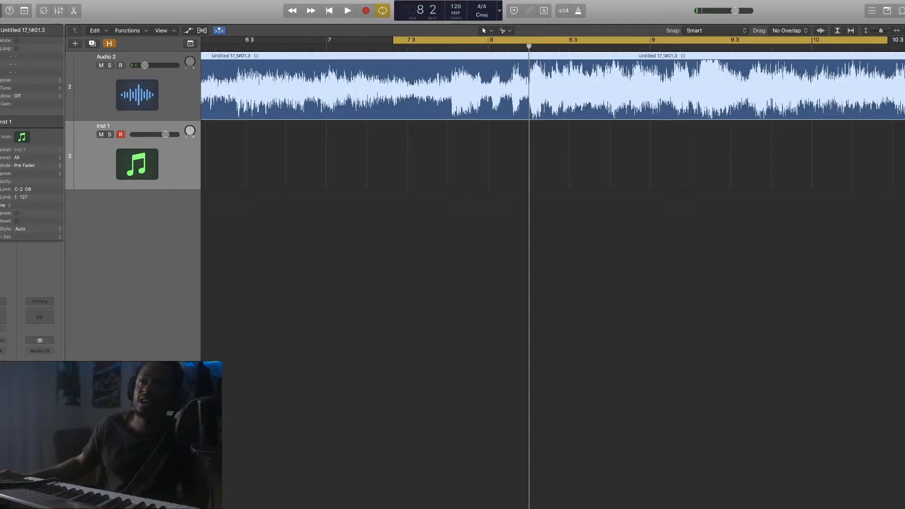
key(super+Right)
key(super+Right)
key(super+Right)
key(super+Right)
key(super+Right)
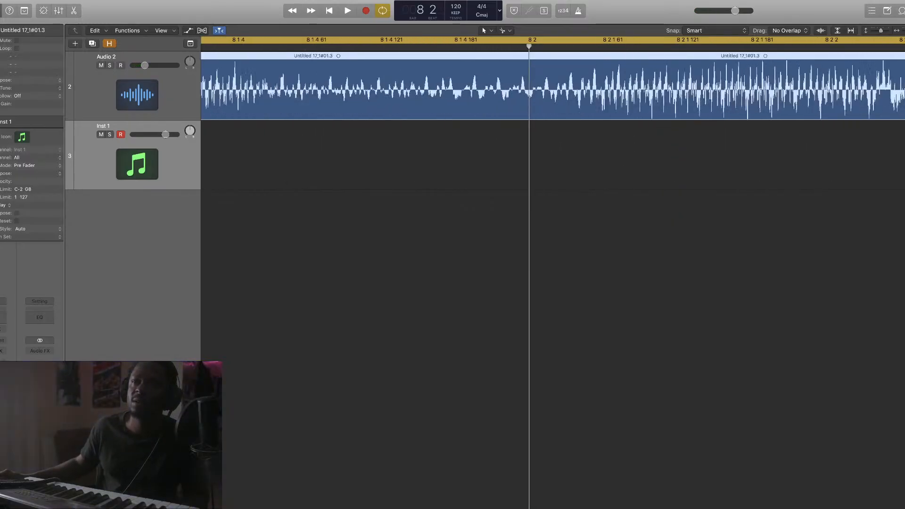
key(super+Right)
key(super+Right)
key(super+Right)
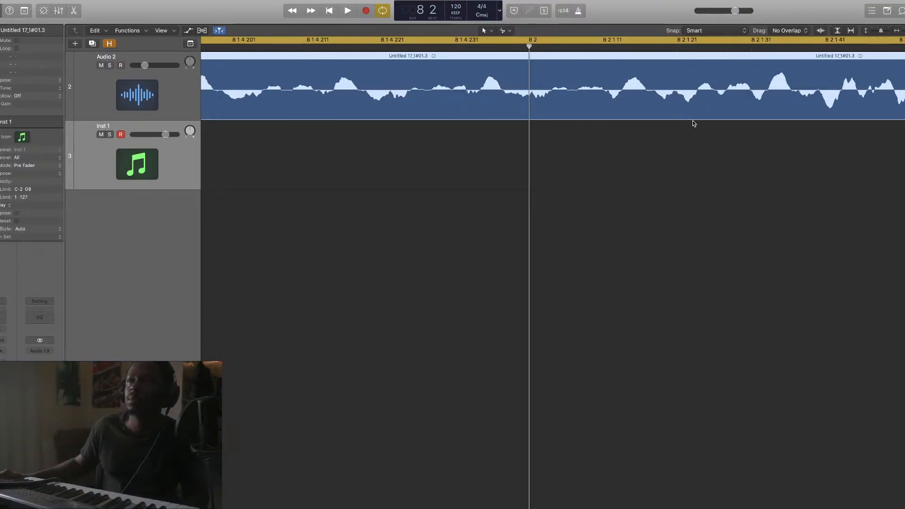
Zoom into the Audio 2 waveform just before bar 8 to look for a quiet spot
scroll(711, 130, right, 5)
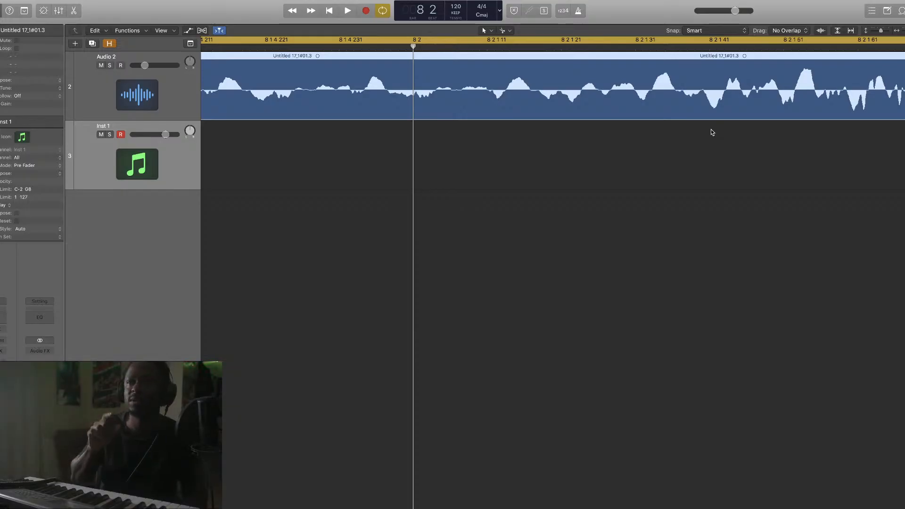
scroll(711, 130, right, 1)
scroll(711, 132, right, 8)
scroll(714, 128, right, 1)
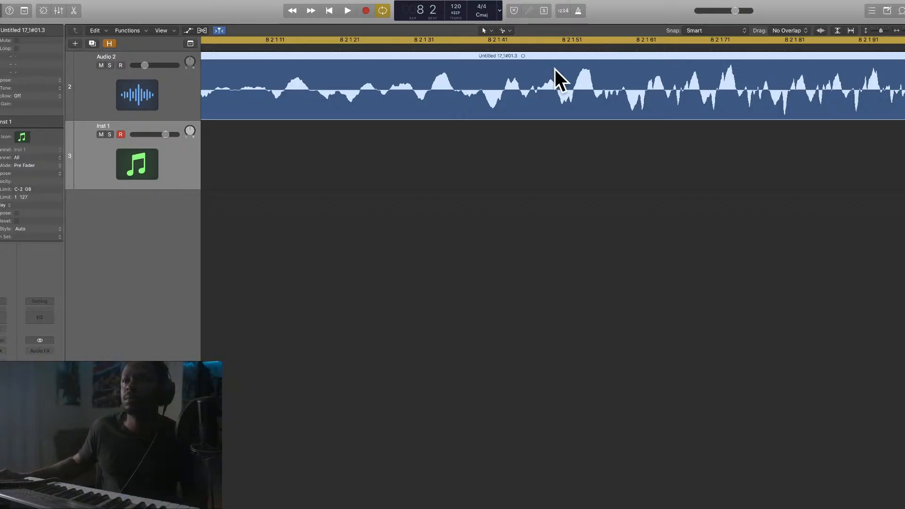
scroll(589, 66, right, 3)
scroll(598, 65, left, 1)
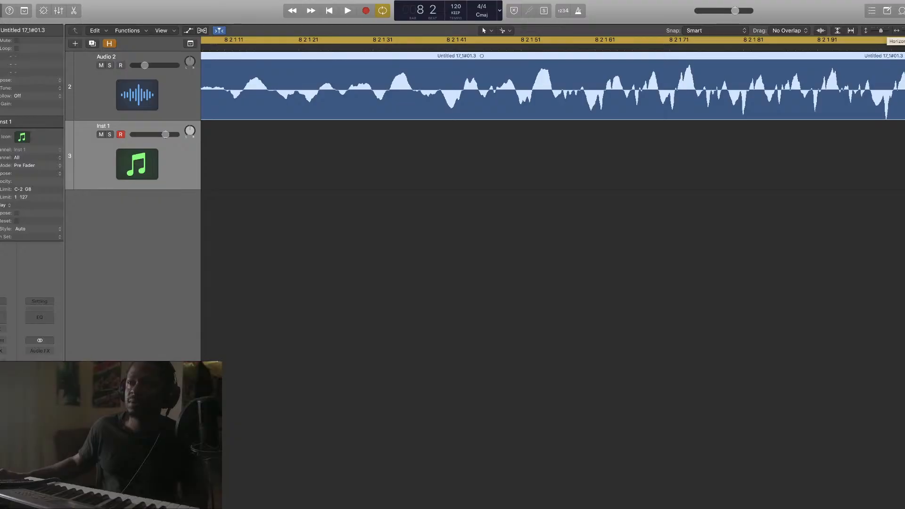
drag(902, 30, 902, 31)
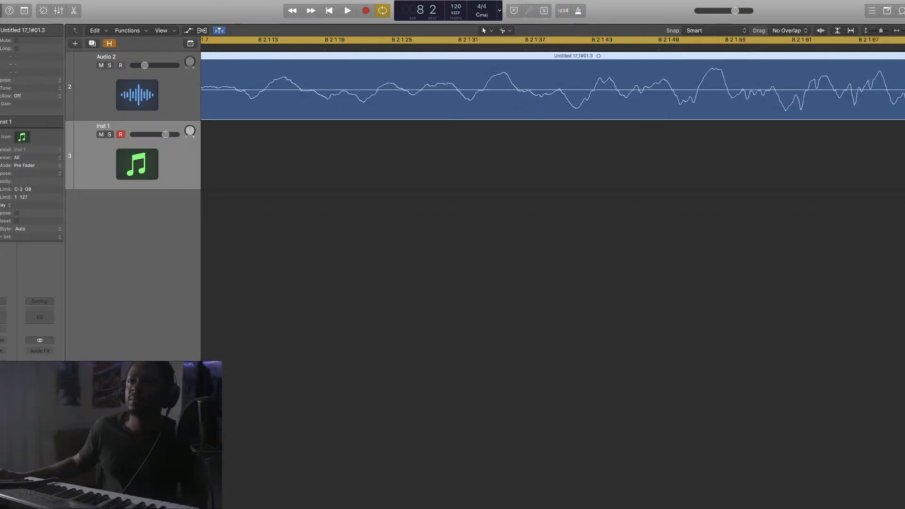
drag(468, 102, 550, 101)
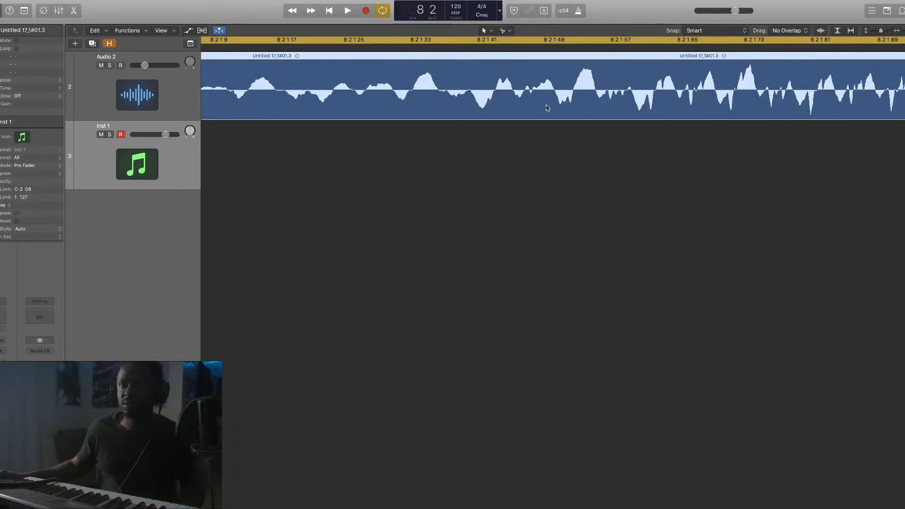
scroll(494, 137, left, 8)
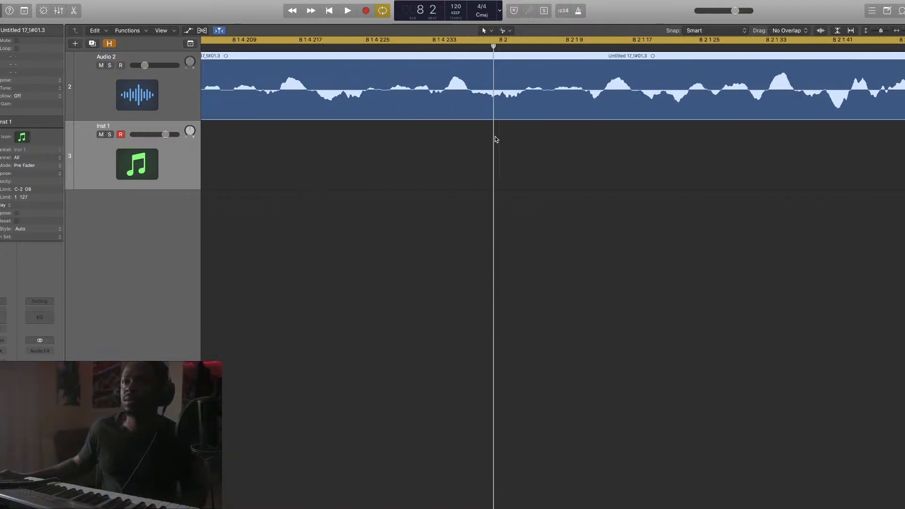
scroll(495, 139, left, 1)
scroll(495, 139, left, 10)
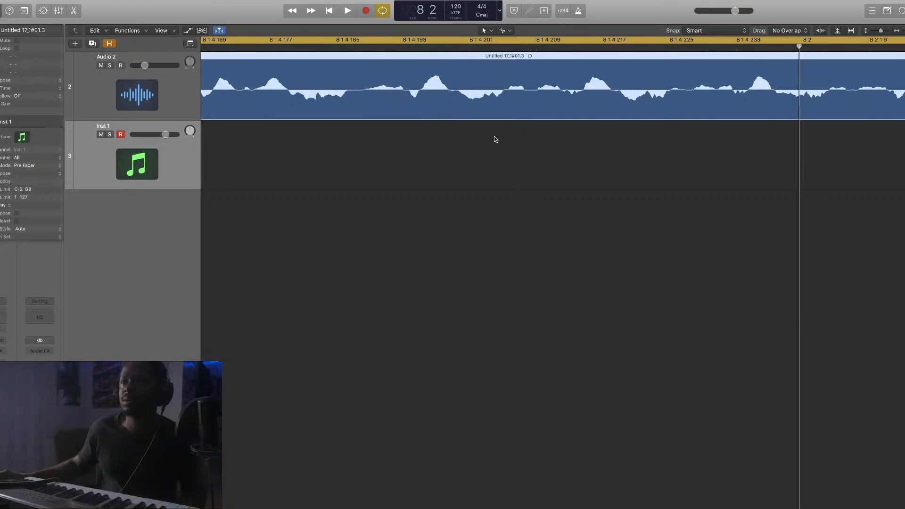
scroll(493, 139, left, 1)
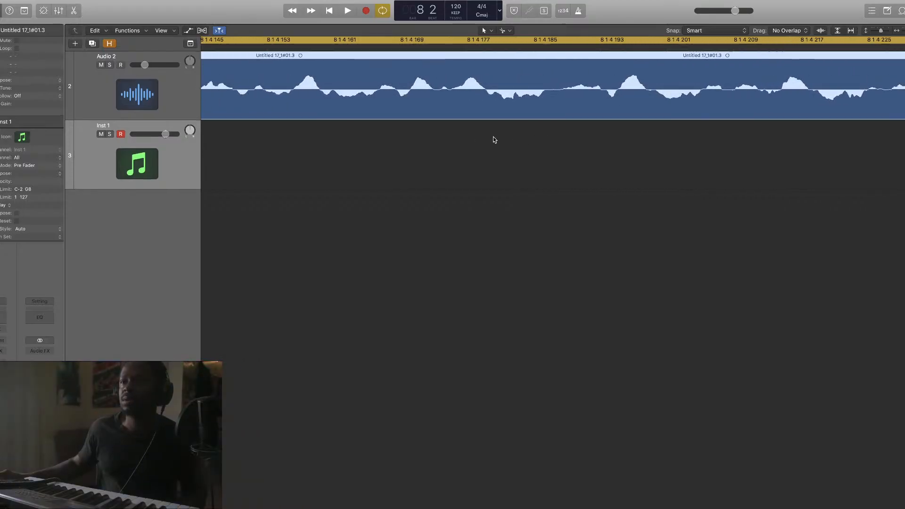
scroll(493, 139, left, 6)
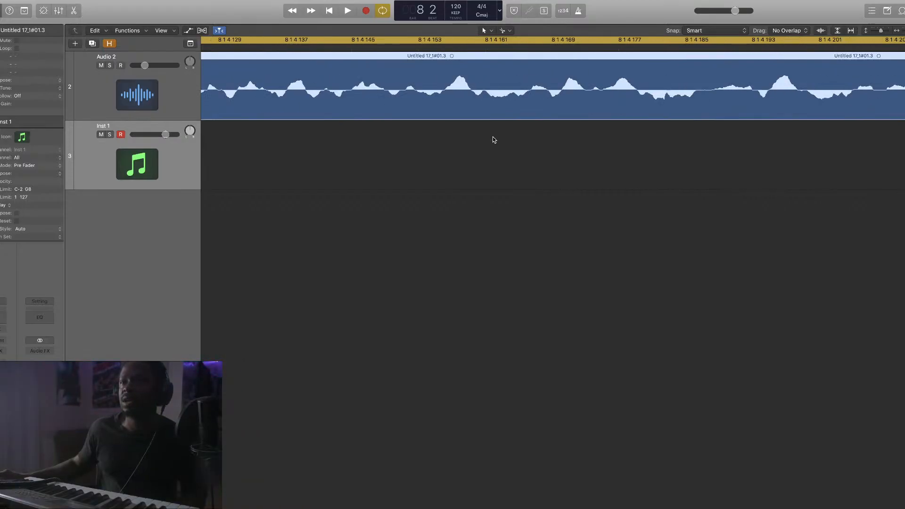
scroll(493, 138, right, 5)
scroll(588, 97, right, 1)
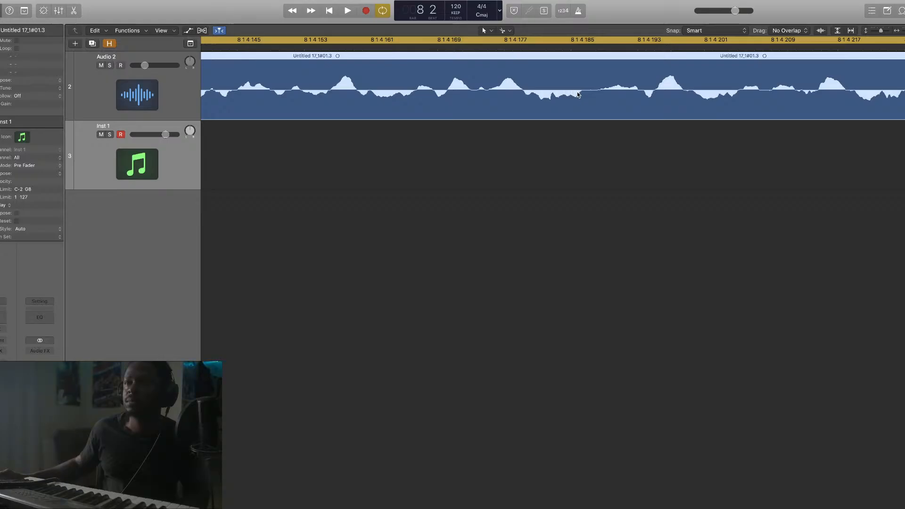
Place the playhead on the flat spot near 8 1 4 187 and split the region there
click(588, 48)
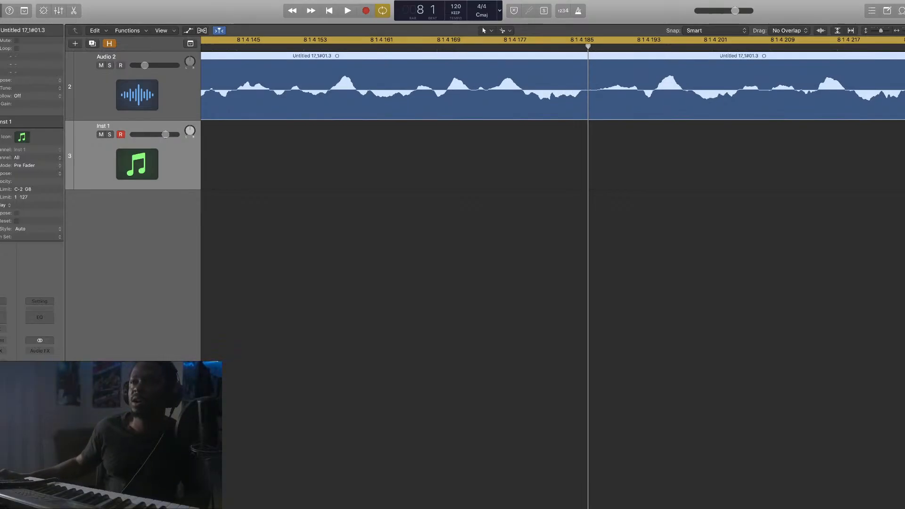
key(super+Right)
key(super+Right)
key(super+Right)
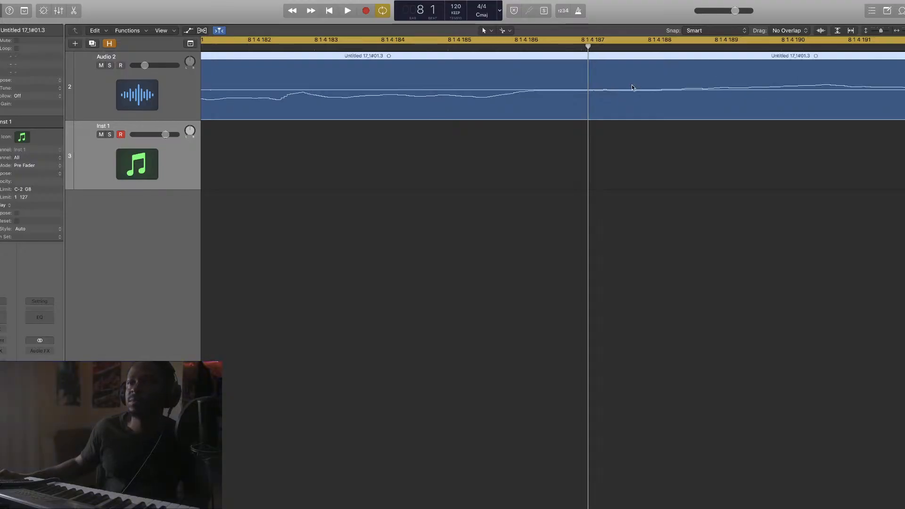
click(604, 87)
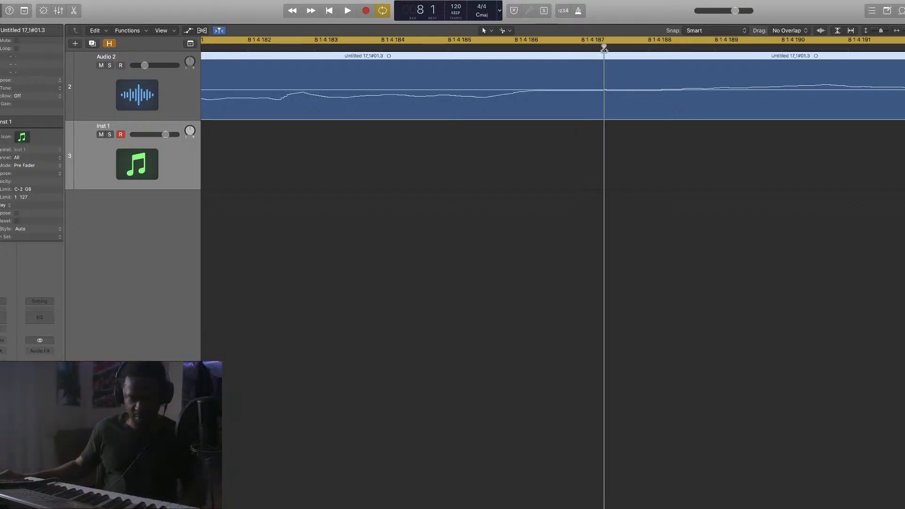
super+click(605, 85)
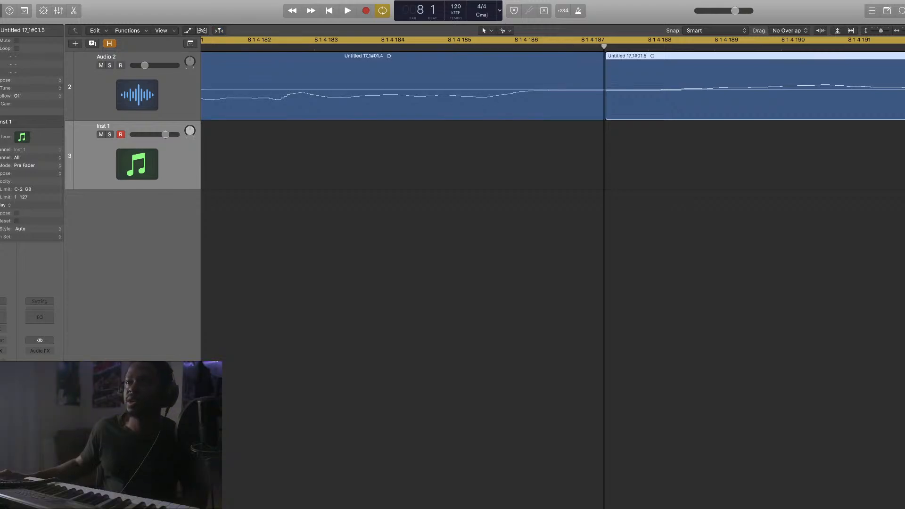
scroll(606, 85, down, 10)
drag(904, 30, 895, 33)
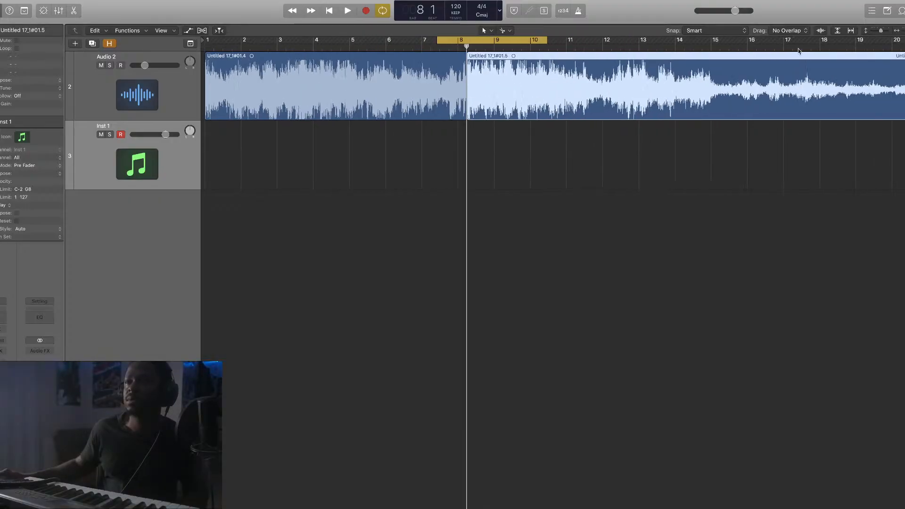
Move the second region to bar 9, shift the cycle to bars 9–12, and audition it
drag(504, 86, 535, 83)
key(space)
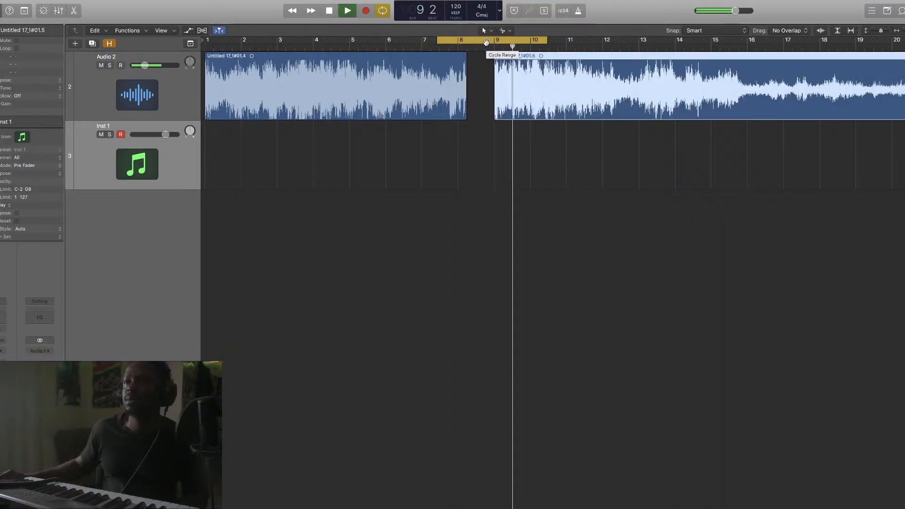
key(space)
click(523, 43)
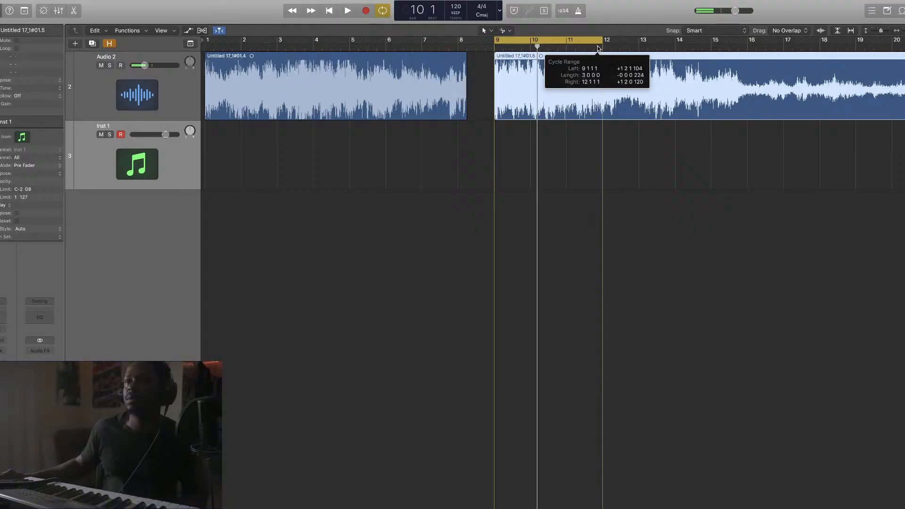
key(space)
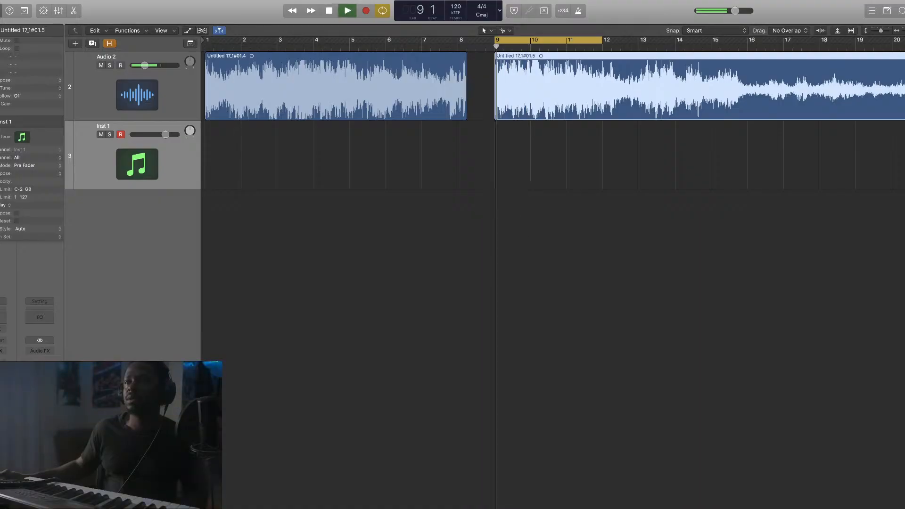
key(space)
Trim the region's quiet lead-in and drag it back to start at 9 1 1 1
key(super+Right)
key(super+Right)
key(super+Right)
key(super+Right)
key(super+Right)
key(super+Right)
key(super+Right)
key(super+Right)
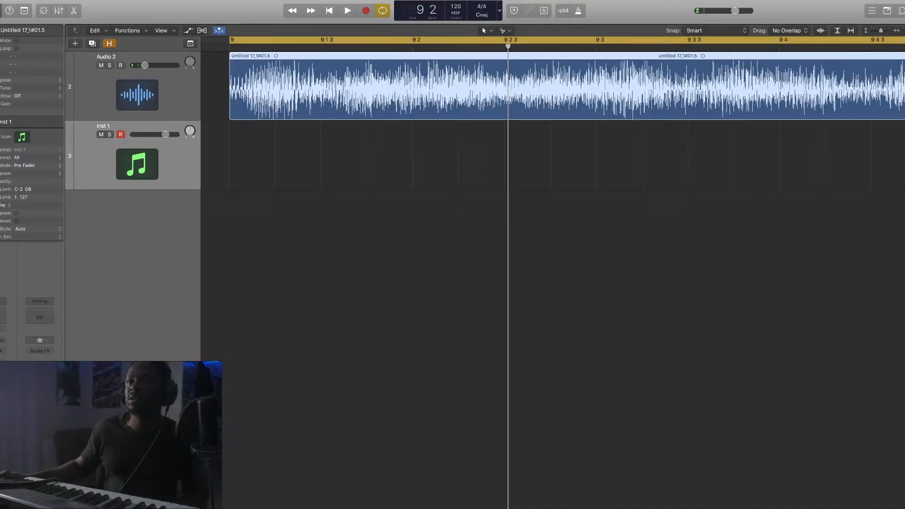
key(super+Left)
key(super+Left)
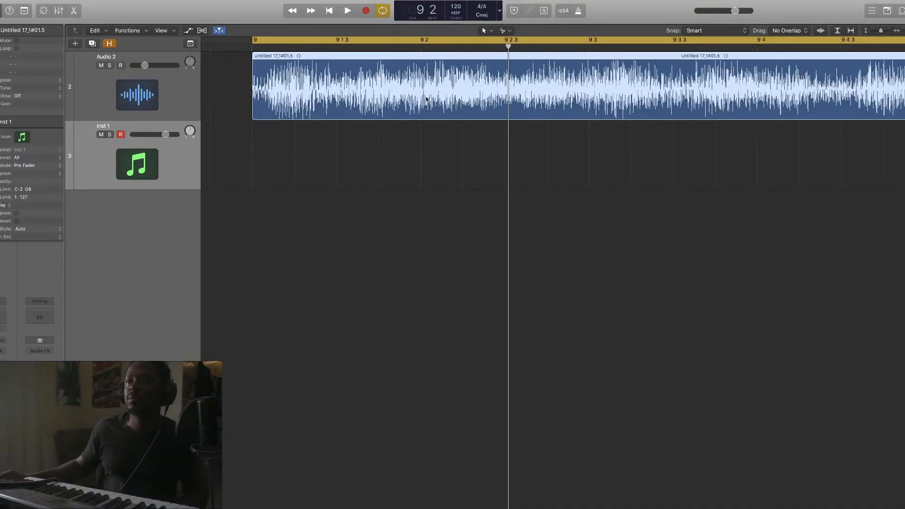
scroll(427, 99, left, 3)
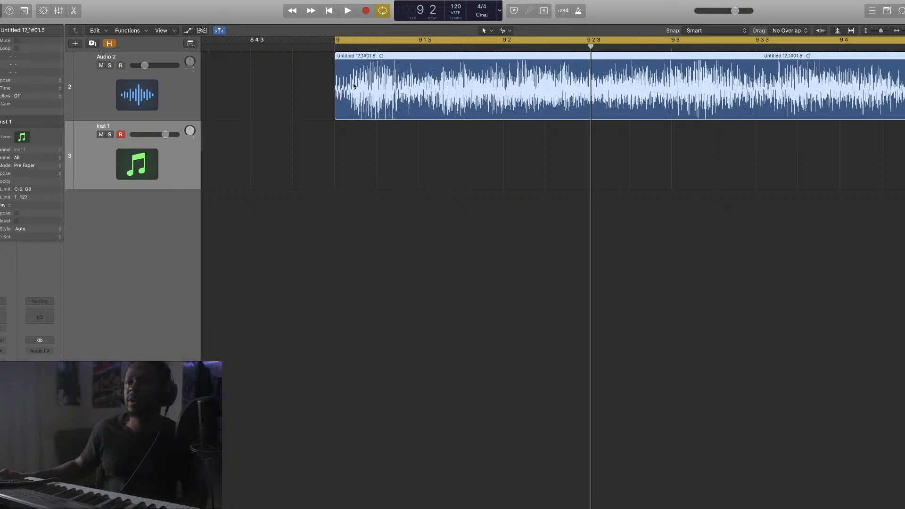
drag(337, 93, 414, 99)
drag(521, 112, 443, 112)
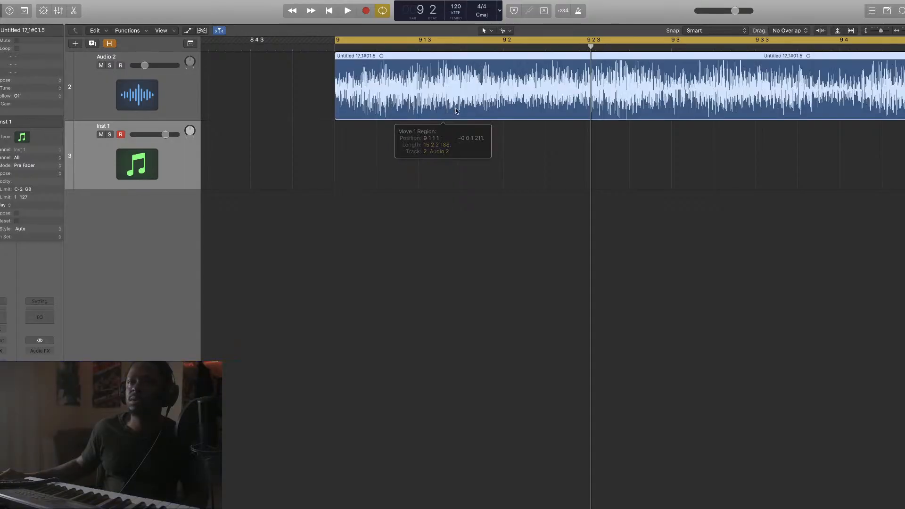
drag(904, 31, 903, 33)
key(space)
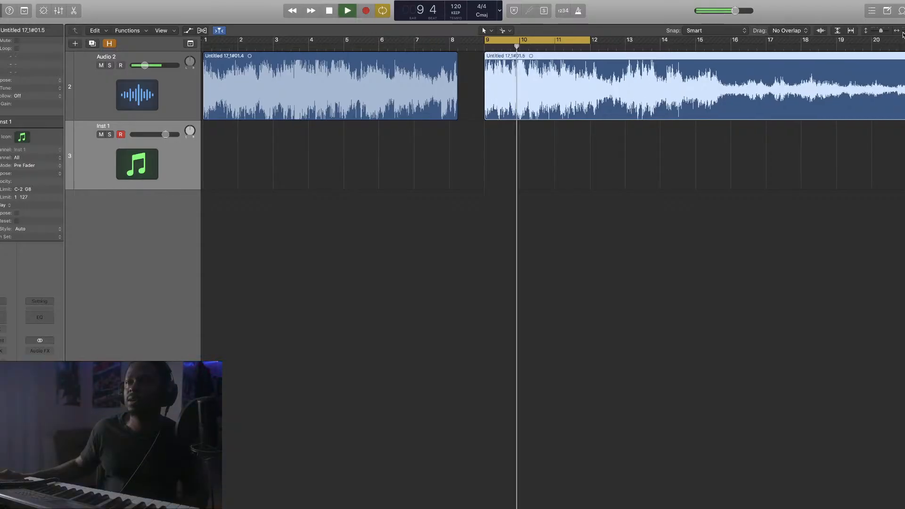
Audition the bar 9 loop, then extend the cycle end from bar 12 to bar 16
key(space)
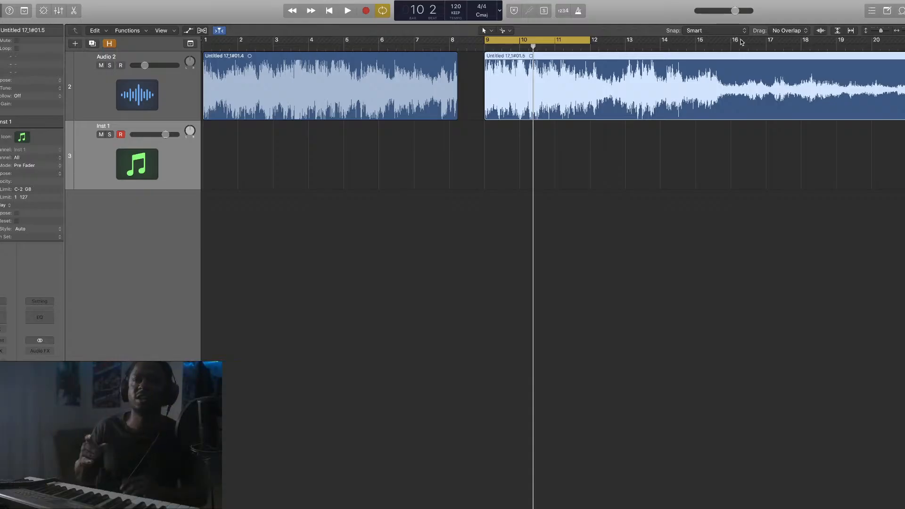
key(space)
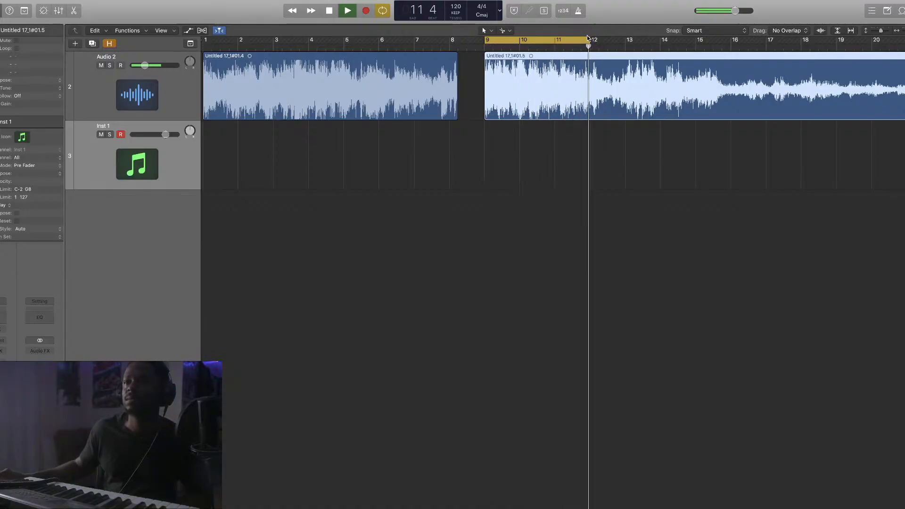
key(space)
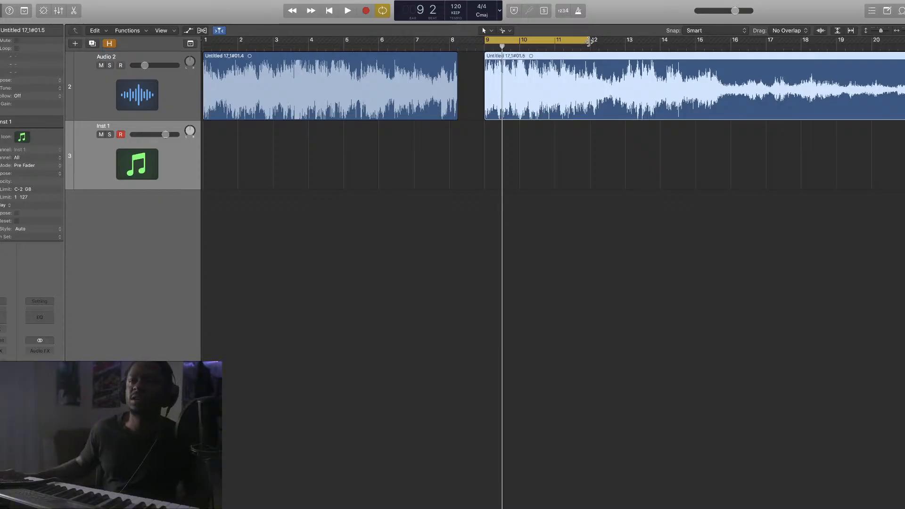
drag(590, 37, 731, 39)
key(super+Right)
key(super+Right)
key(super+Right)
key(super+Right)
key(super+Right)
key(super+Right)
key(super+Left)
key(super+Left)
key(super+Left)
key(super+Left)
key(super+Left)
key(super+Left)
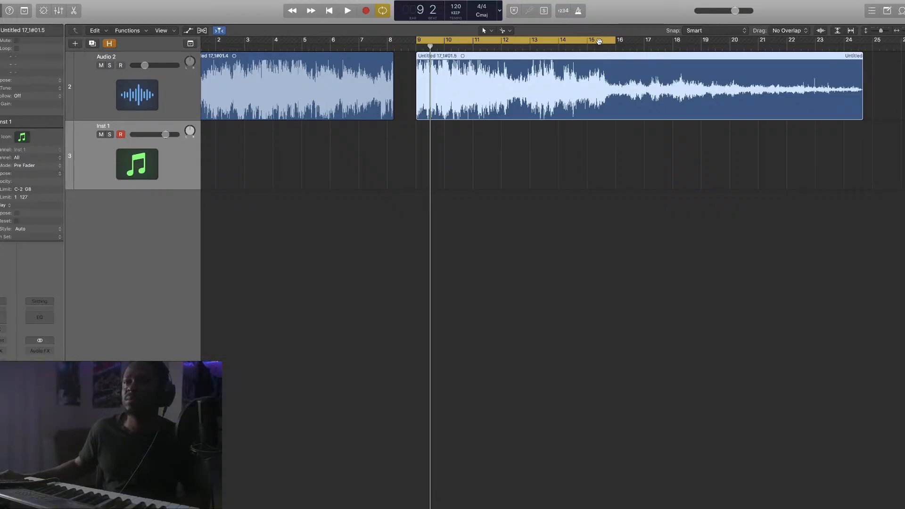
key(space)
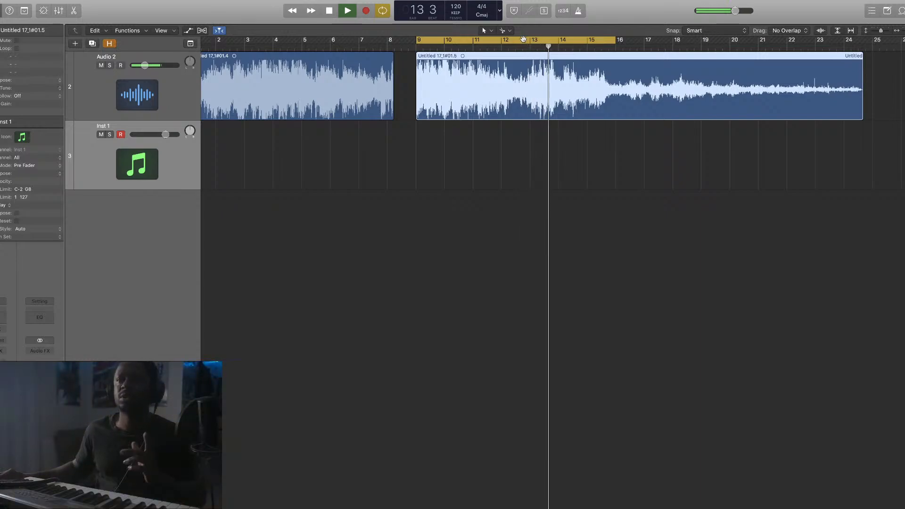
Reset the cycle range to cover bars 16–18
drag(615, 40, 637, 41)
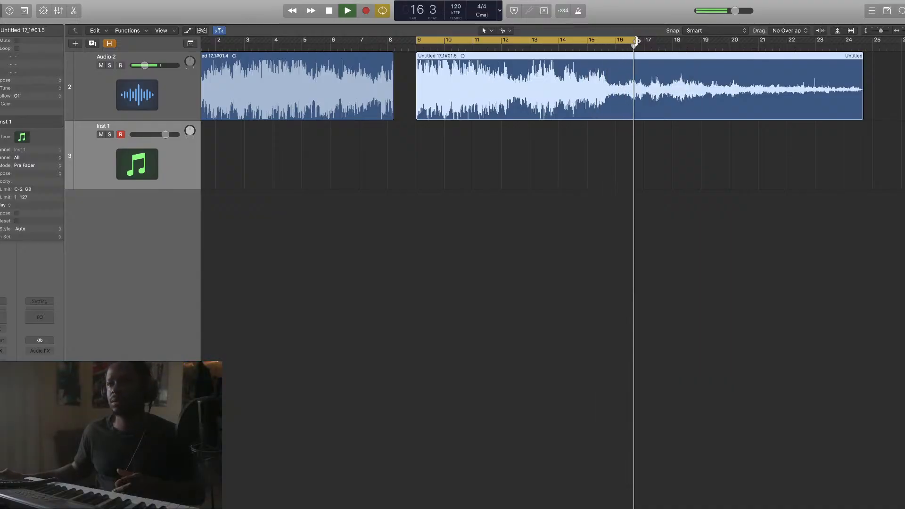
key(space)
click(627, 45)
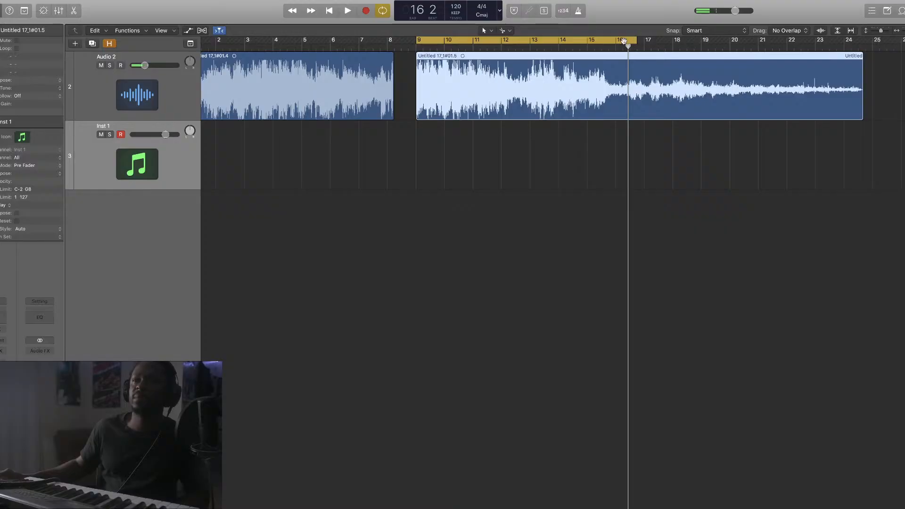
drag(623, 42, 673, 41)
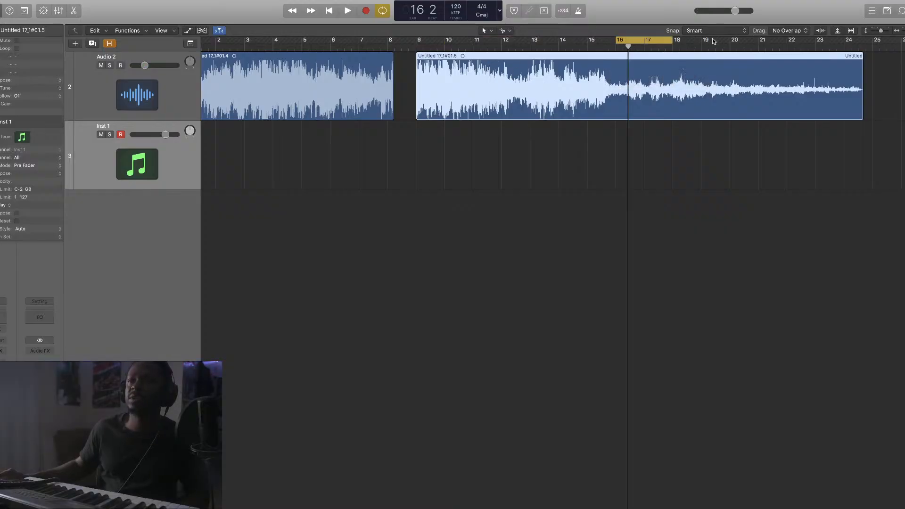
Zoom in around bar 16 with taller tracks and play the passage there
key(super+Right)
key(super+Right)
key(super+Right)
key(super+Right)
key(super+Right)
key(super+Right)
key(super+Right)
key(super+Right)
key(super+Right)
key(super+Right)
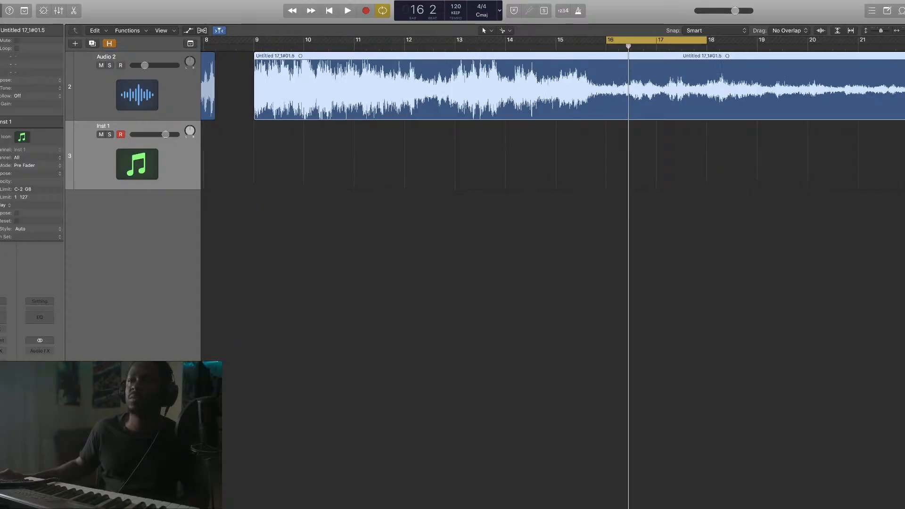
drag(883, 31, 885, 32)
key(space)
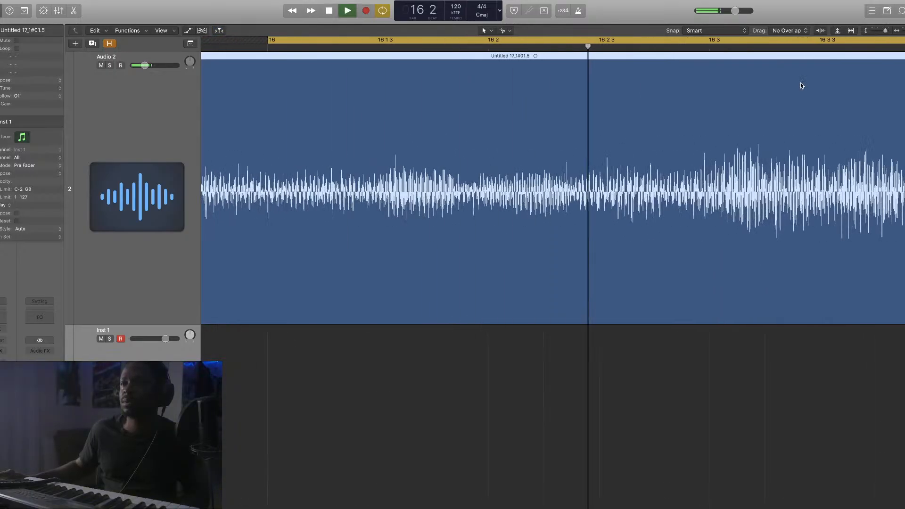
key(space)
key(space)
key(space)
Split the region at a quiet crossing just after bar 16 beat 2
click(670, 48)
key(super+Right)
key(super+Right)
key(super+Right)
key(super+Right)
key(super+Right)
key(super+Right)
key(super+Left)
key(super+Left)
key(super+Left)
key(super+Left)
key(super+Left)
key(super+Left)
key(super+Left)
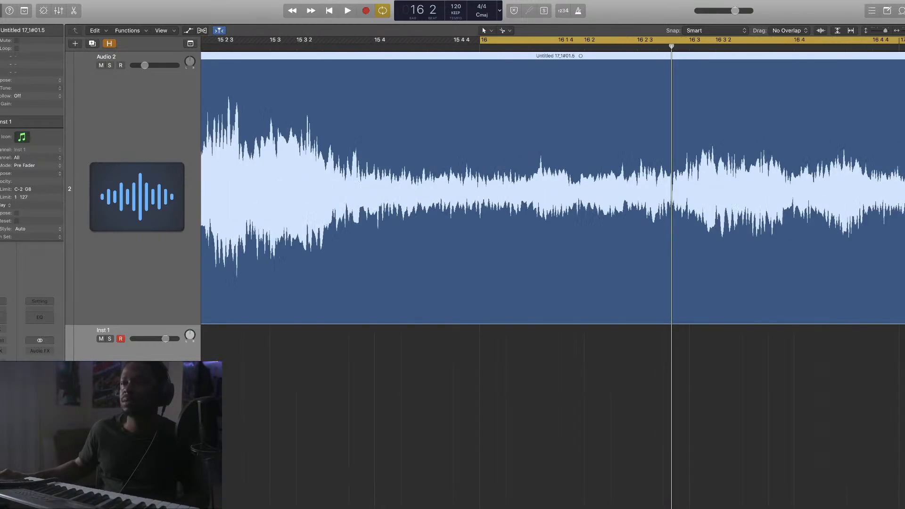
key(super+Right)
key(super+Right)
key(super+Right)
key(super+Right)
key(super+Right)
key(super+Right)
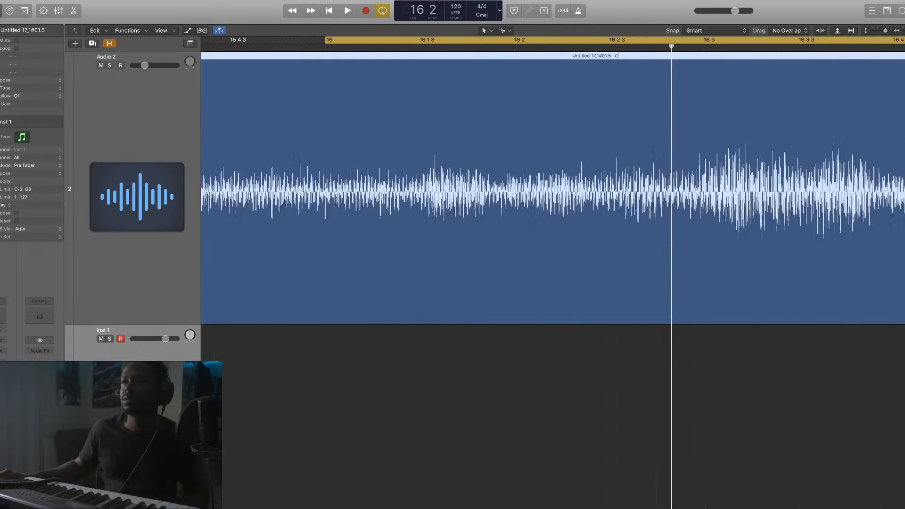
key(super+Right)
key(super+Right)
key(super+Right)
key(super+Right)
key(super+Right)
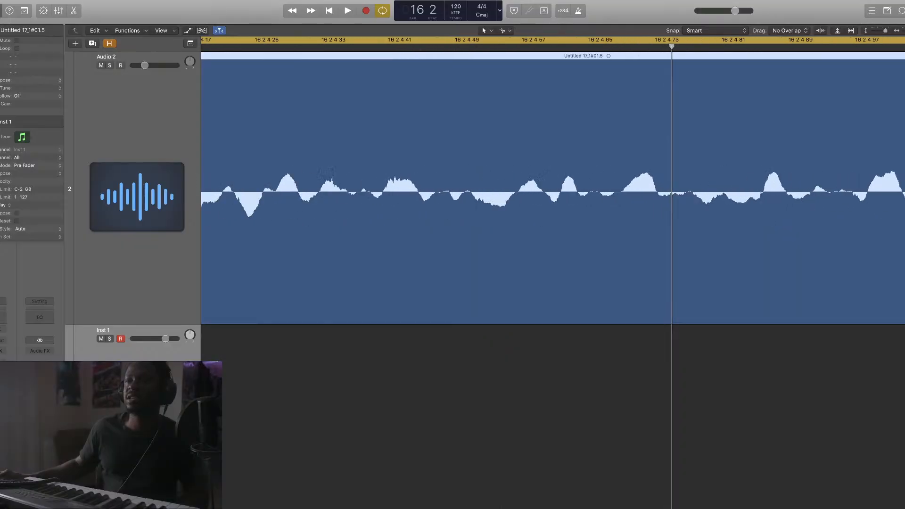
key(super+Right)
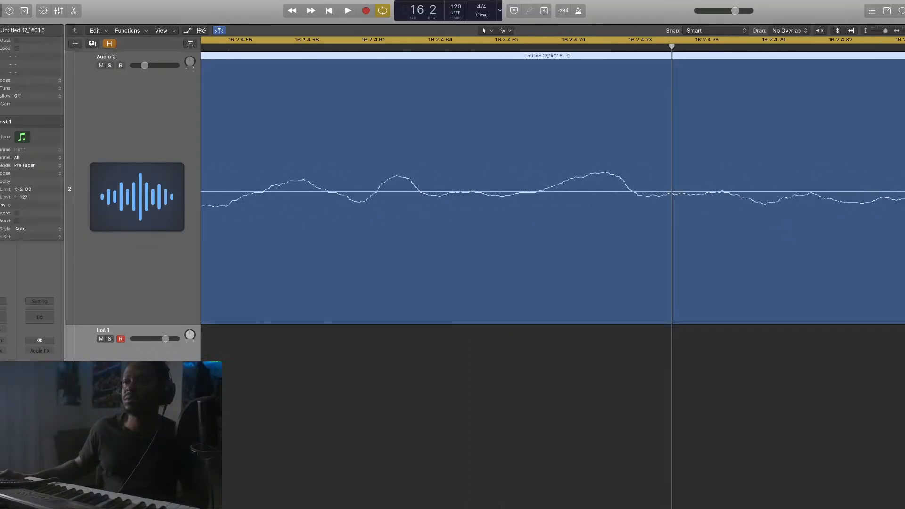
key(super+Right)
key(super+Right)
key(super+Right)
key(super+Right)
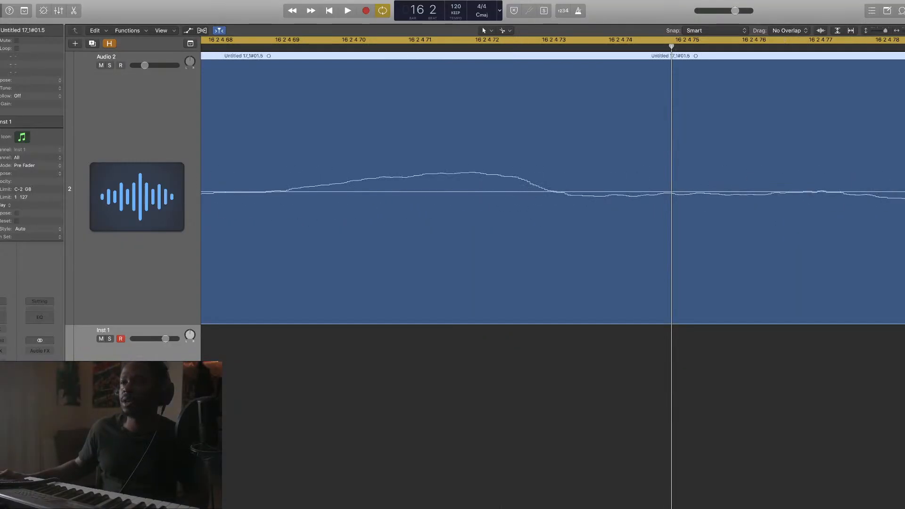
click(804, 196)
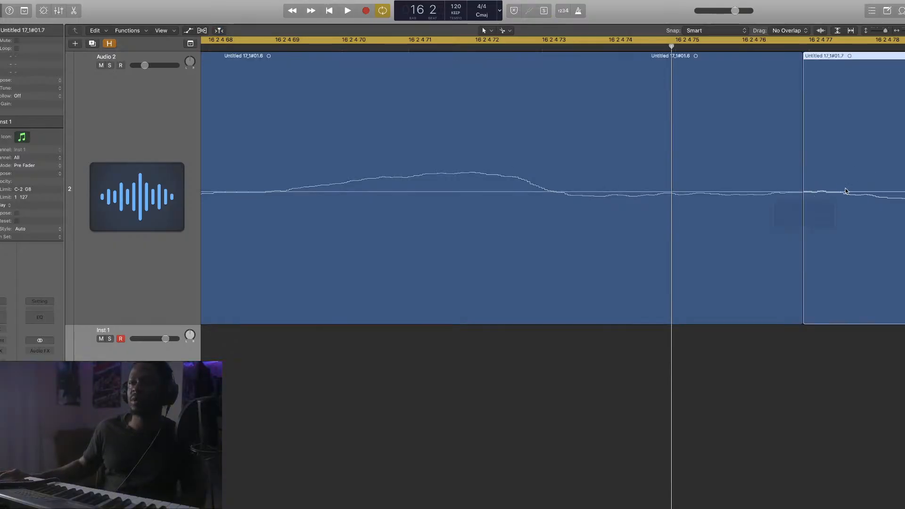
drag(904, 31, 894, 34)
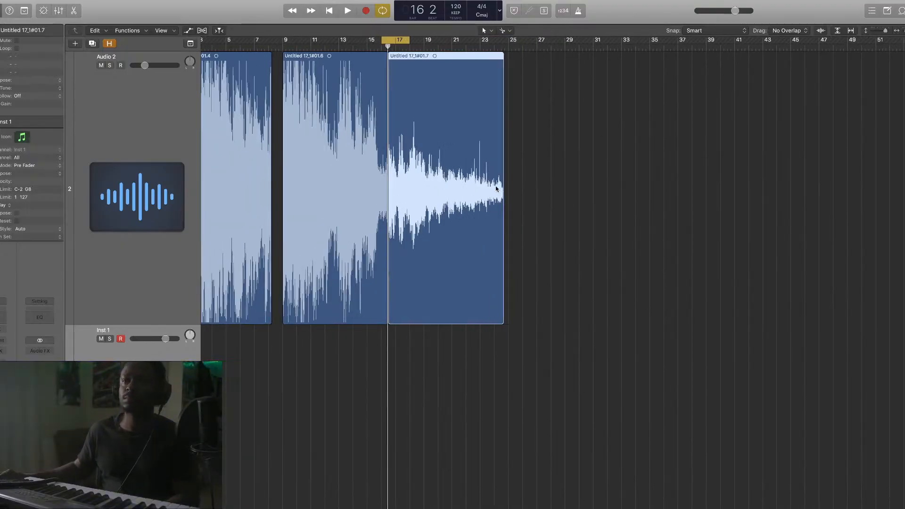
Create a new Audio 3 track below Audio 2
scroll(496, 188, left, 5)
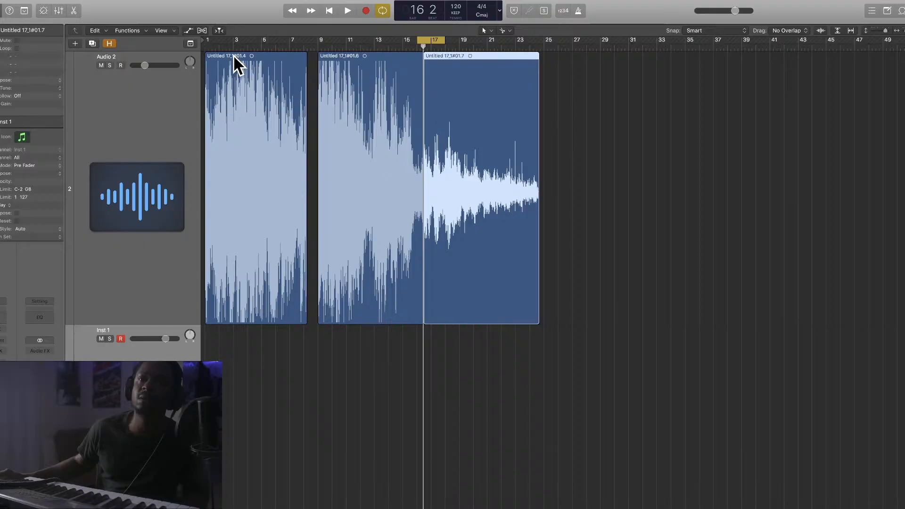
click(106, 52)
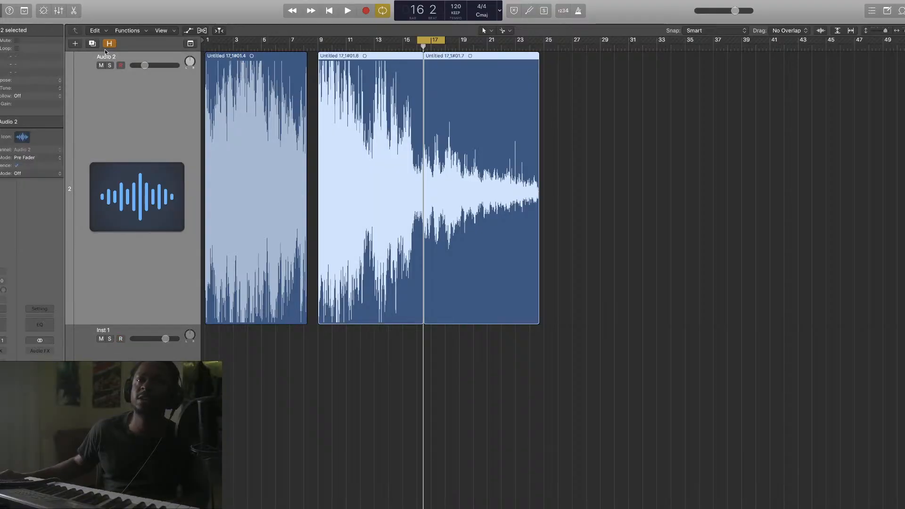
key(alt+super+a)
drag(904, 31, 881, 33)
scroll(700, 158, left, 3)
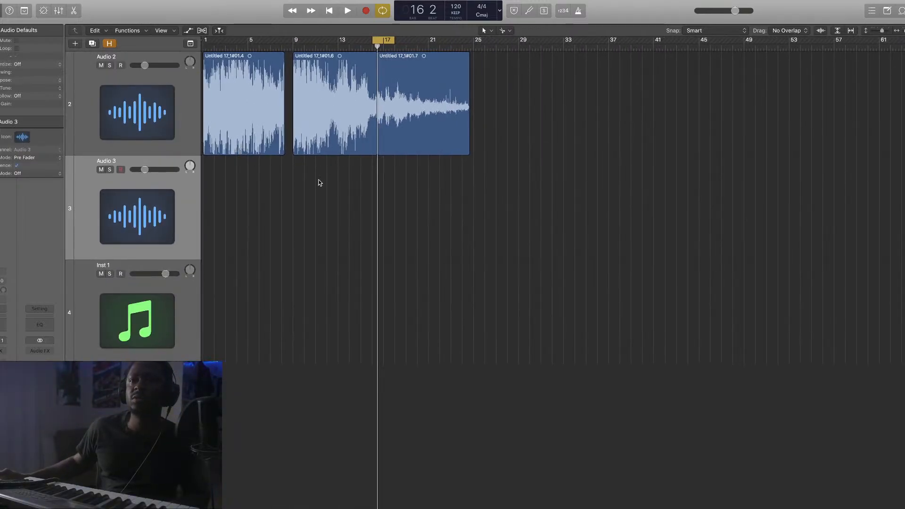
Copy the first two chops onto Audio 3 at bars 1 and 9
drag(241, 154, 240, 208)
click(329, 136)
drag(331, 136, 332, 211)
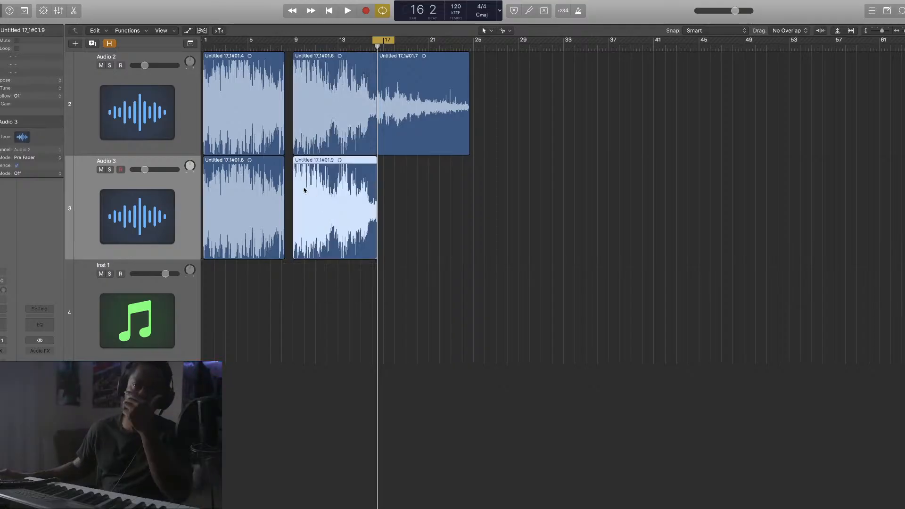
scroll(236, 117, right, 2)
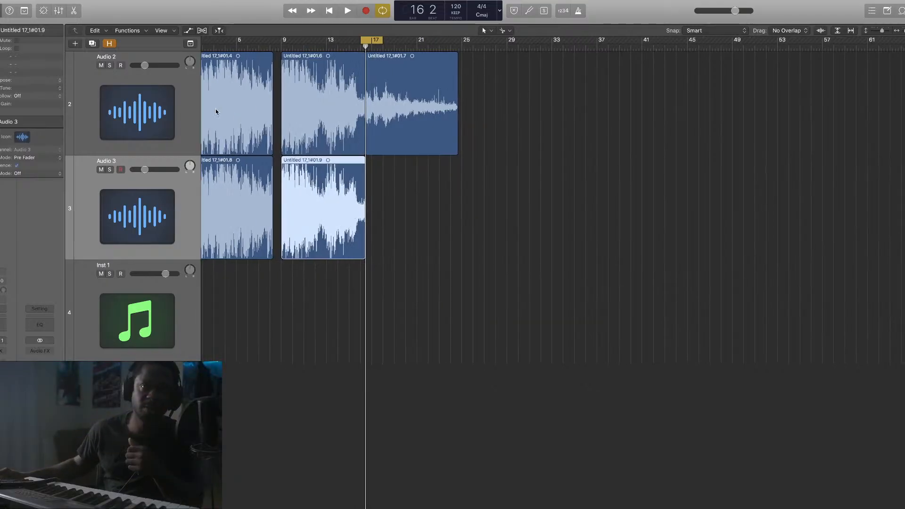
scroll(301, 113, left, 3)
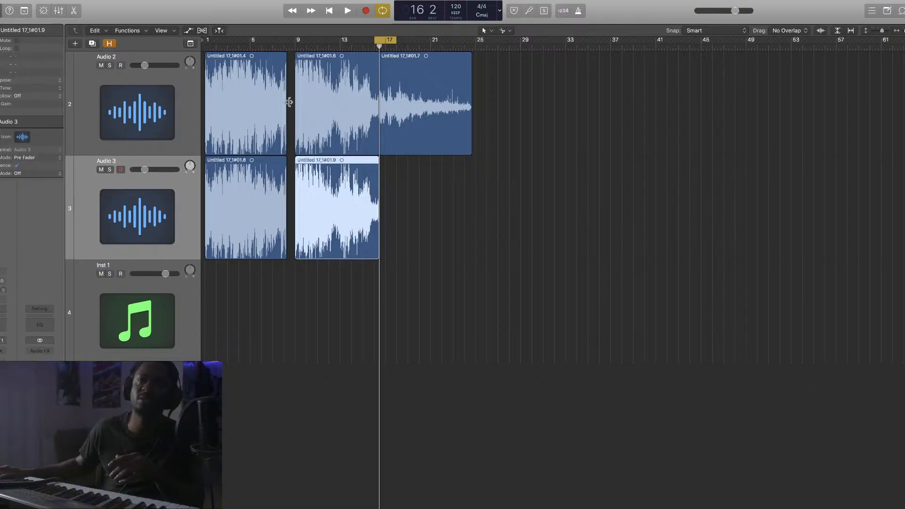
Undo the chop lengthening, mute and shrink Audio 2, and set a bar 1–17 cycle
drag(283, 104, 491, 117)
key(super+z)
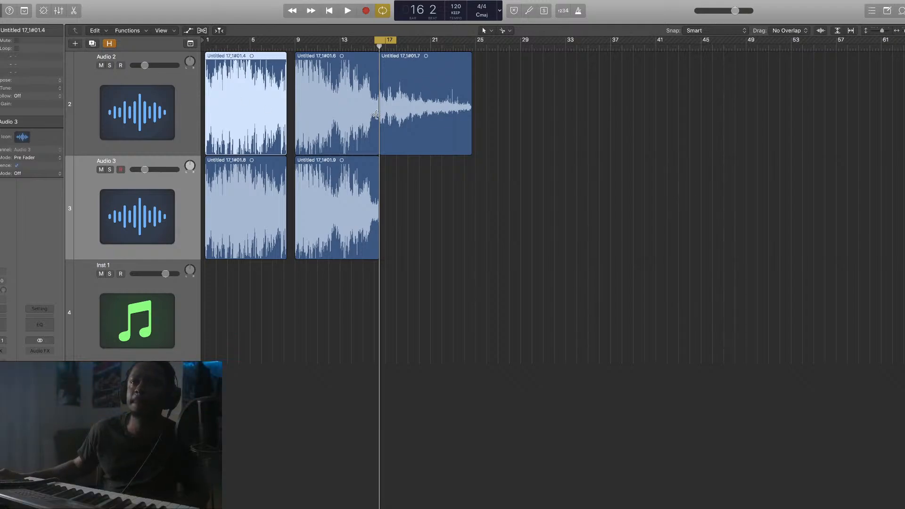
click(101, 66)
drag(138, 153, 150, 82)
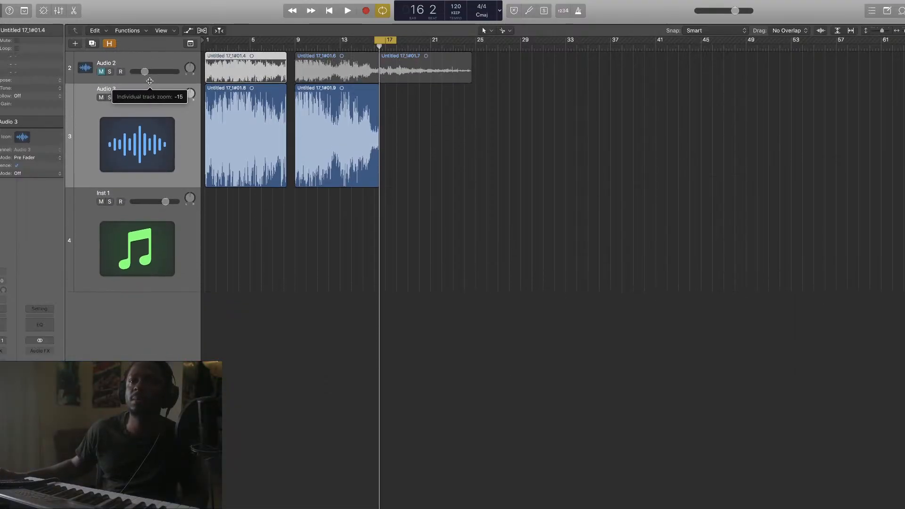
drag(208, 41, 385, 85)
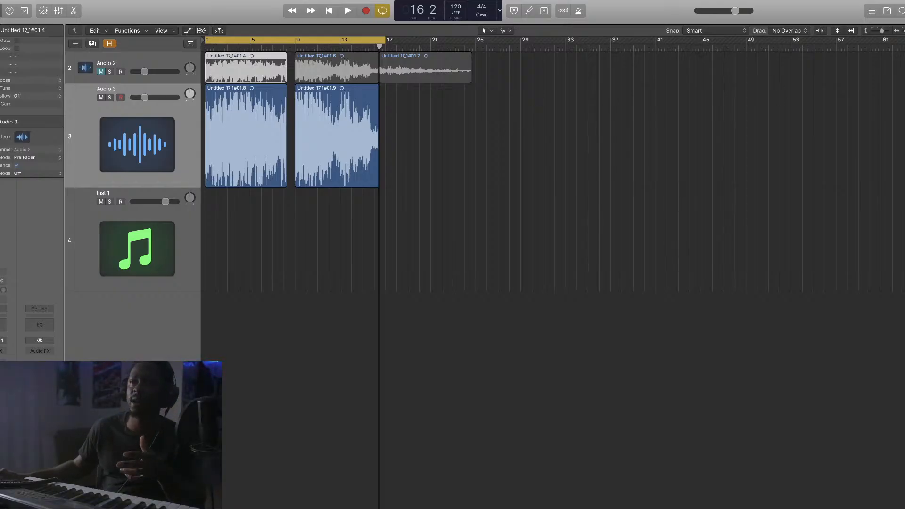
Zoom in horizontally on the chops and show the Flex controls in the tracks area
key(super+Right)
key(super+Right)
key(super+Right)
key(super+Right)
key(super+Right)
key(super+Right)
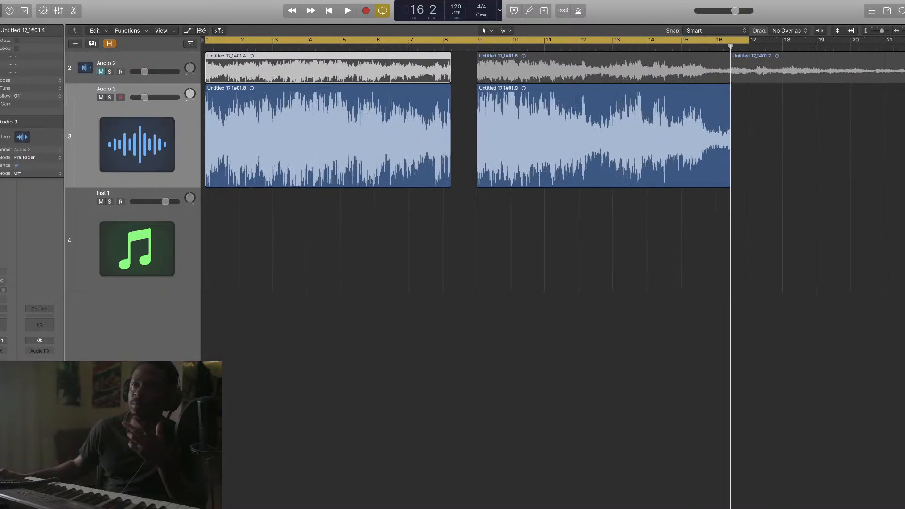
key(super+Right)
key(super+Right)
key(super+Right)
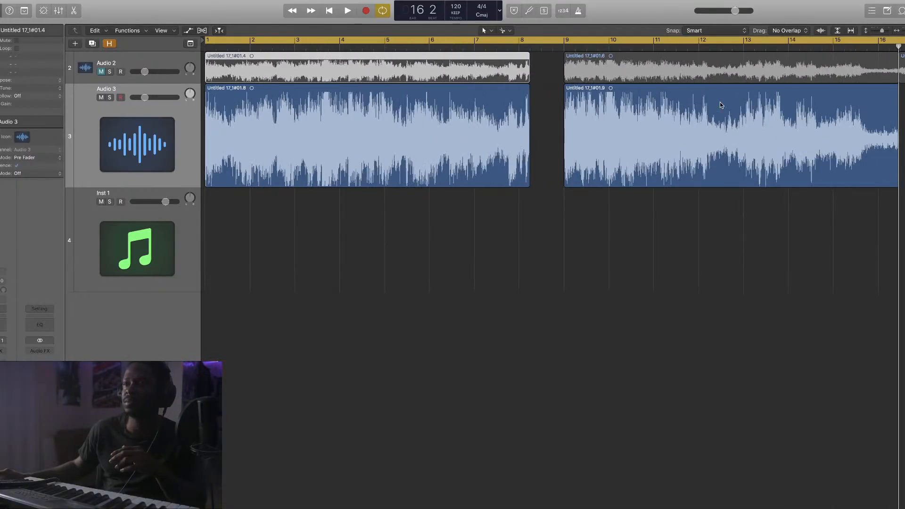
scroll(132, 118, down, 1)
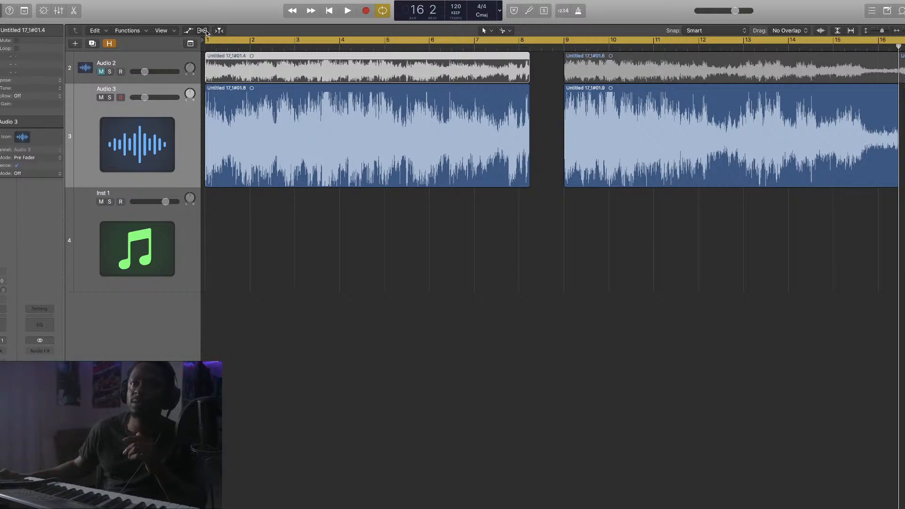
click(203, 31)
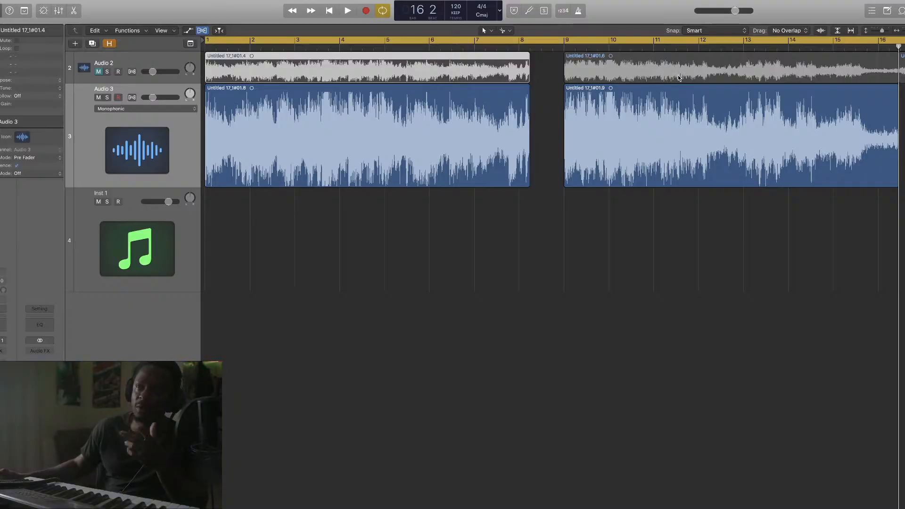
Enable Flex Time on the Audio 3 track, leaving the mode at Polyphonic
scroll(597, 166, right, 5)
scroll(626, 160, left, 5)
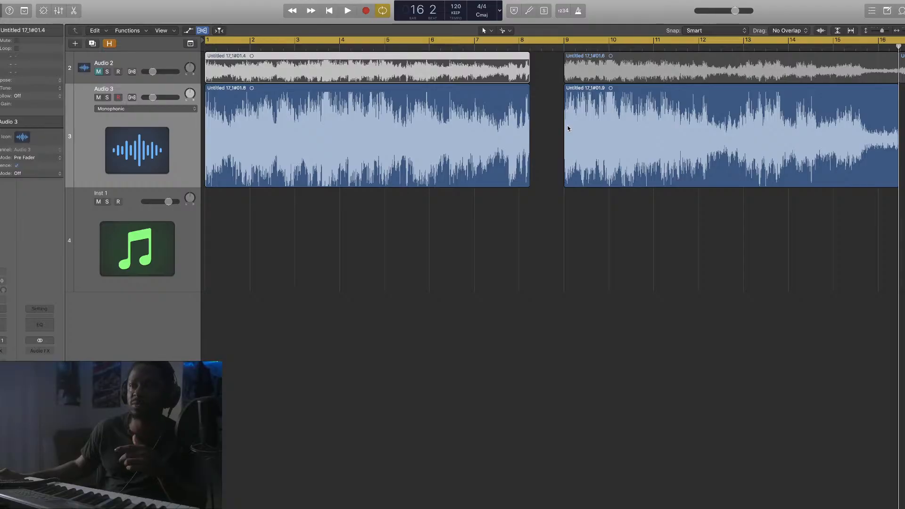
scroll(568, 127, right, 2)
scroll(568, 127, left, 3)
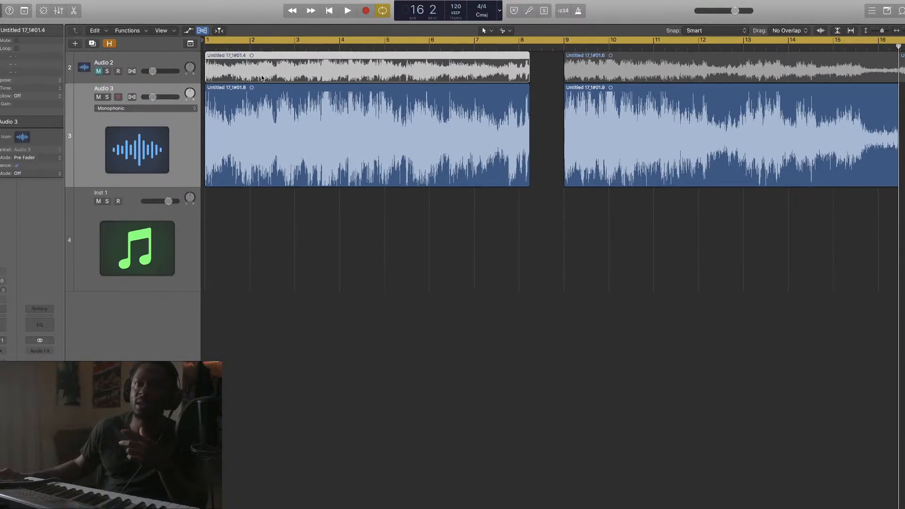
click(132, 98)
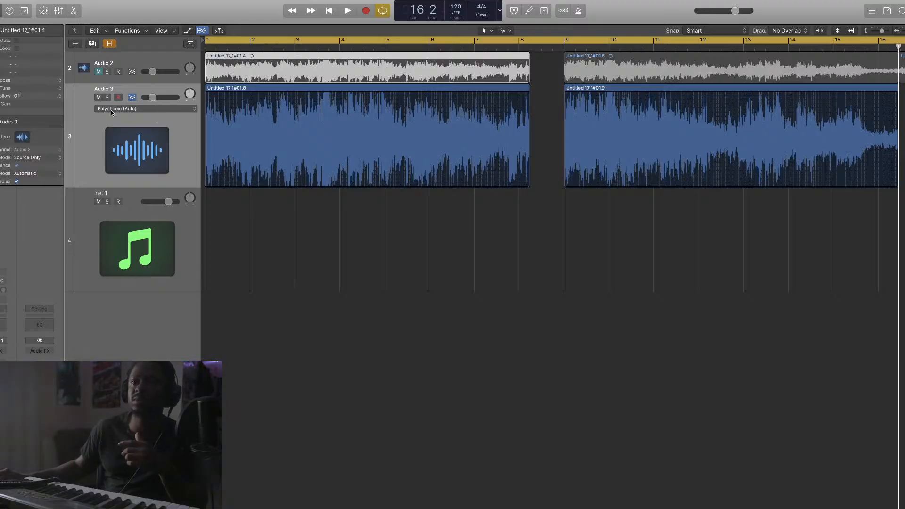
click(202, 31)
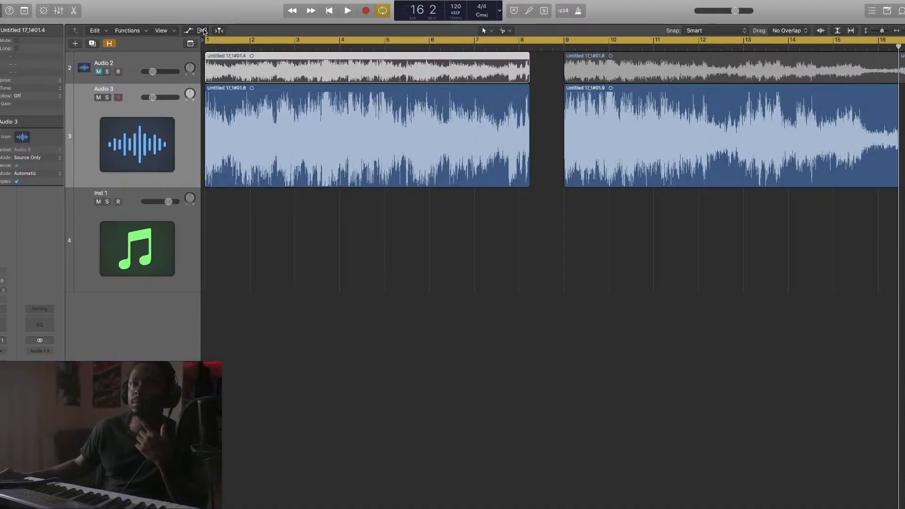
click(203, 31)
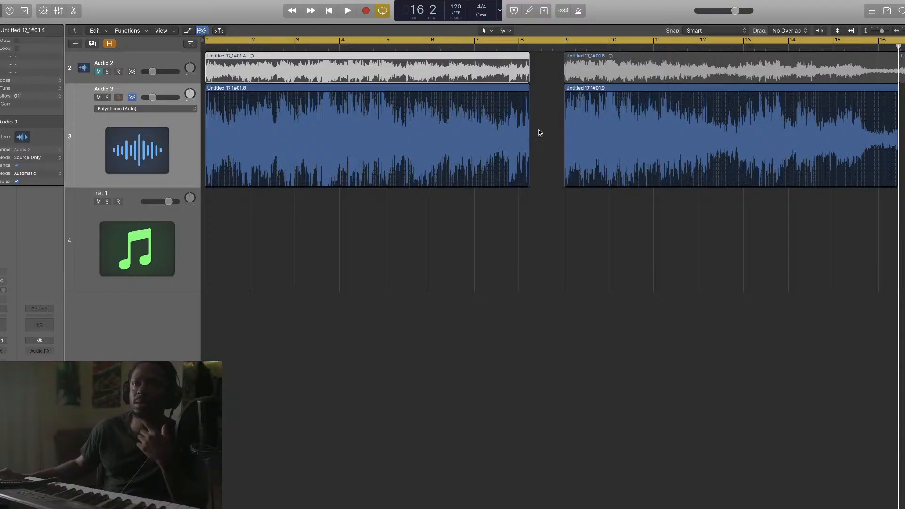
scroll(532, 126, right, 3)
Flex-stretch both Audio 3 regions so the first chop spans 8 bars, reaching bar 9
drag(690, 219, 435, 156)
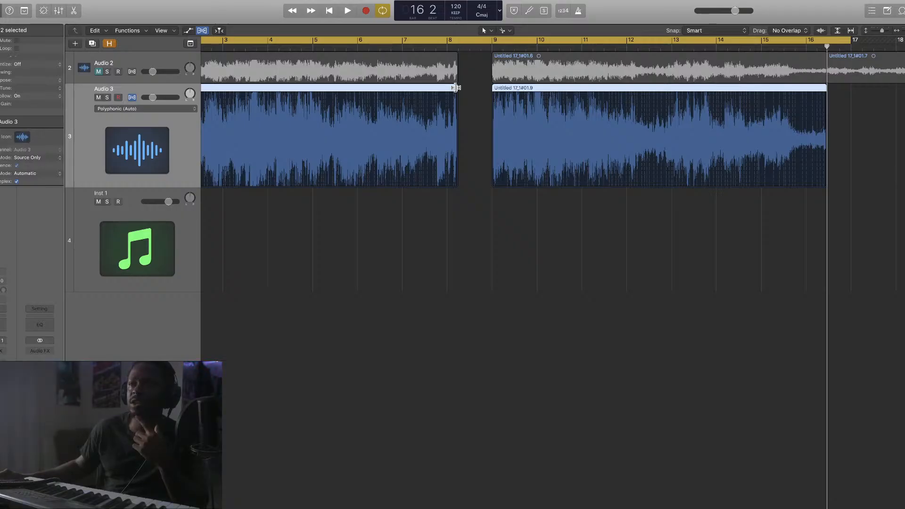
drag(456, 88, 488, 95)
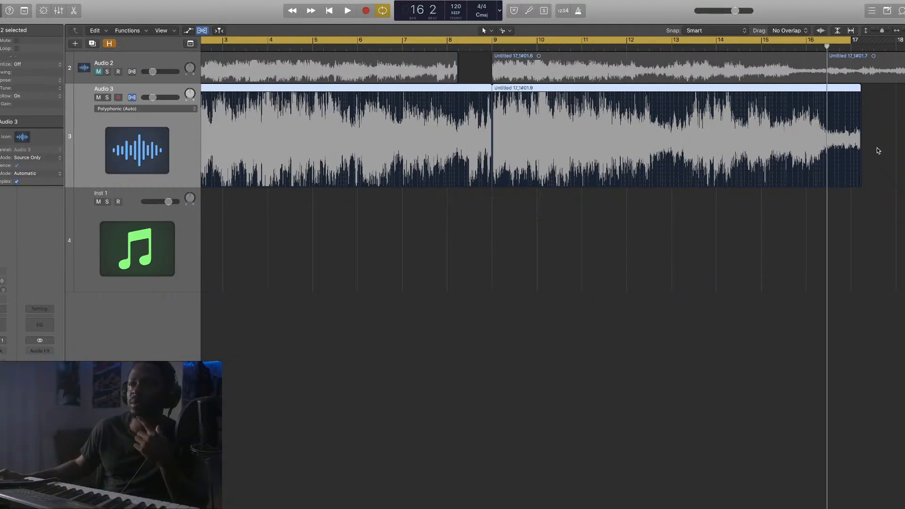
click(878, 150)
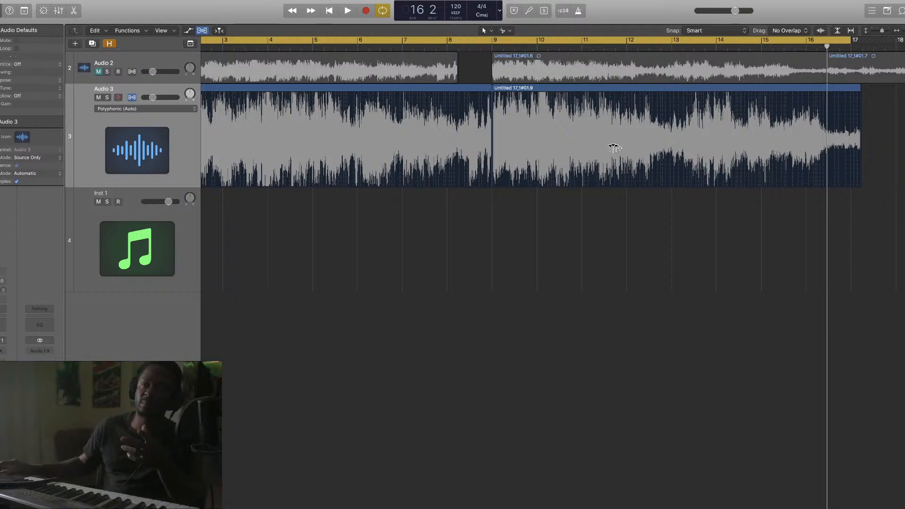
Turn on the metronome and play the arrangement from the beginning, then stop
click(578, 10)
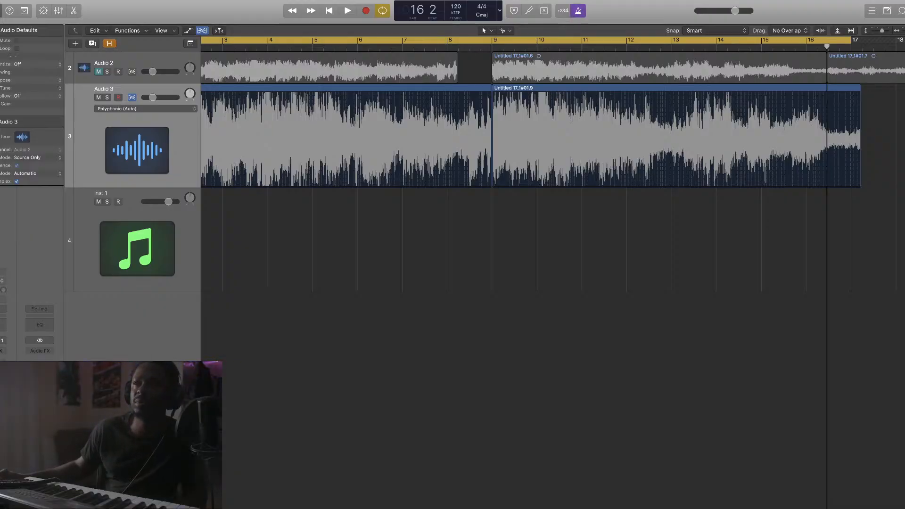
key(super+Right)
key(super+Left)
key(space)
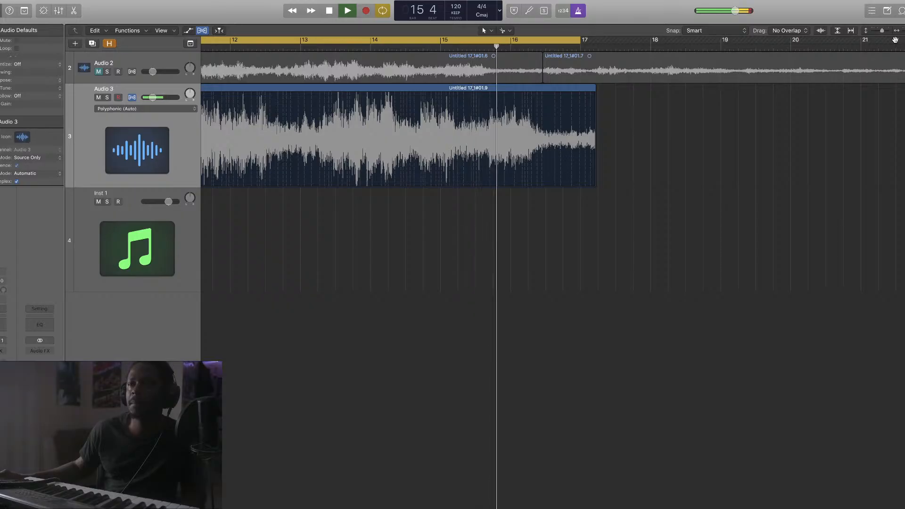
key(space)
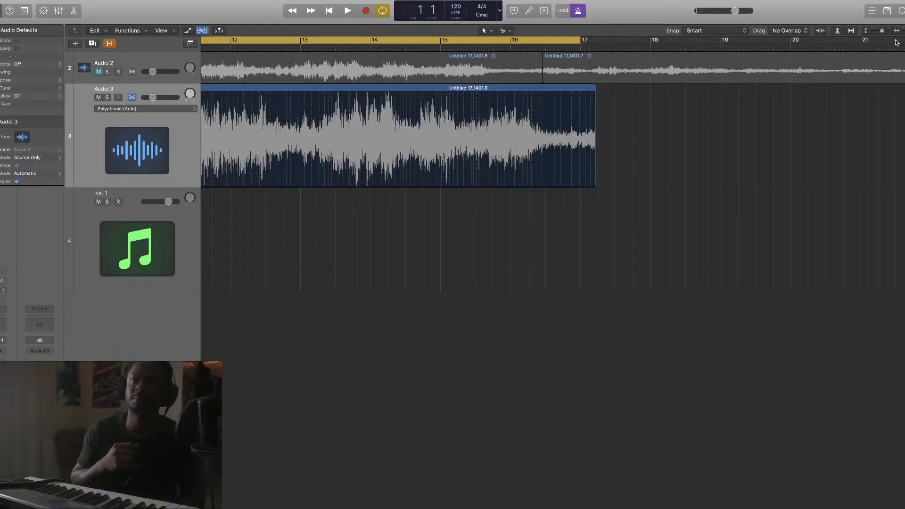
Scroll the Tracks area back to bar 1 and zoom the timeline in slightly
scroll(570, 195, left, 5)
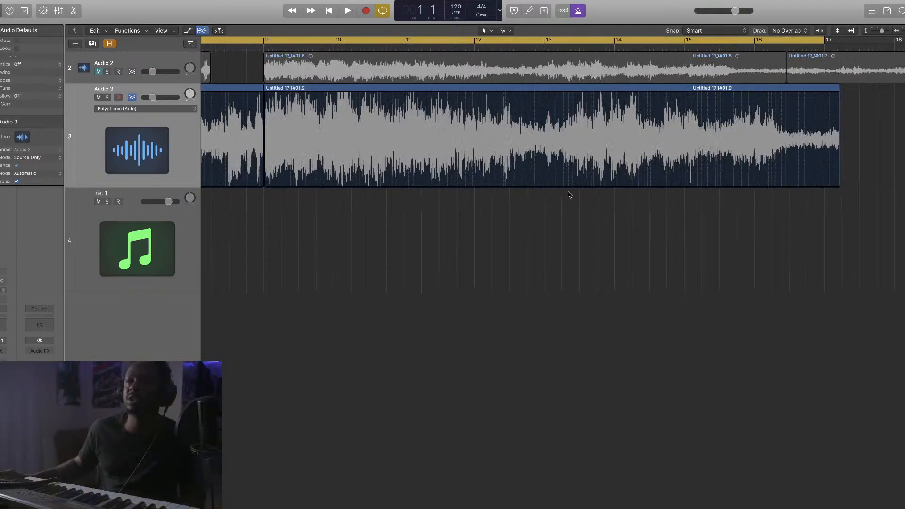
scroll(569, 195, left, 10)
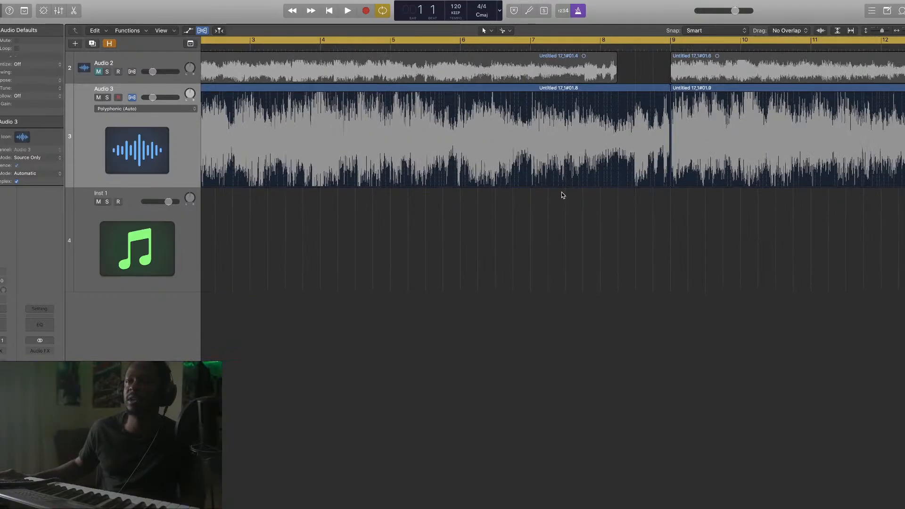
scroll(712, 93, right, 1)
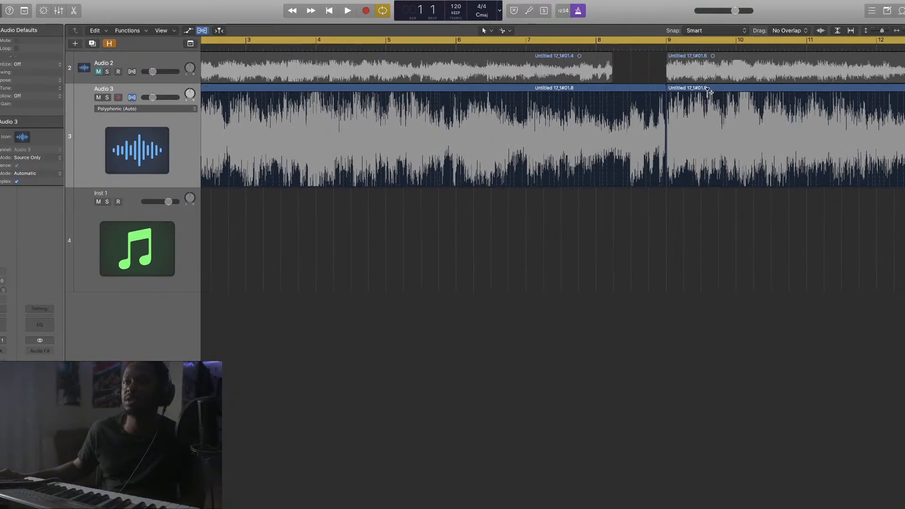
scroll(578, 104, left, 3)
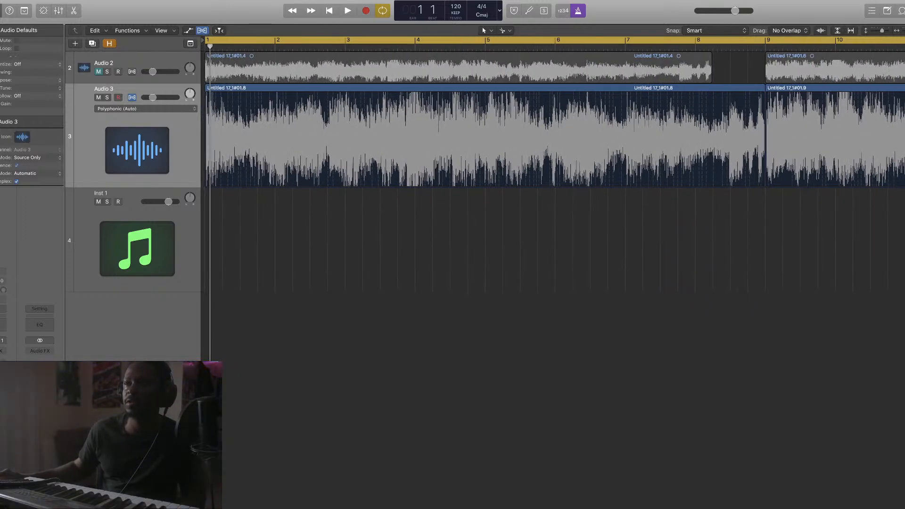
drag(903, 31, 904, 30)
key(space)
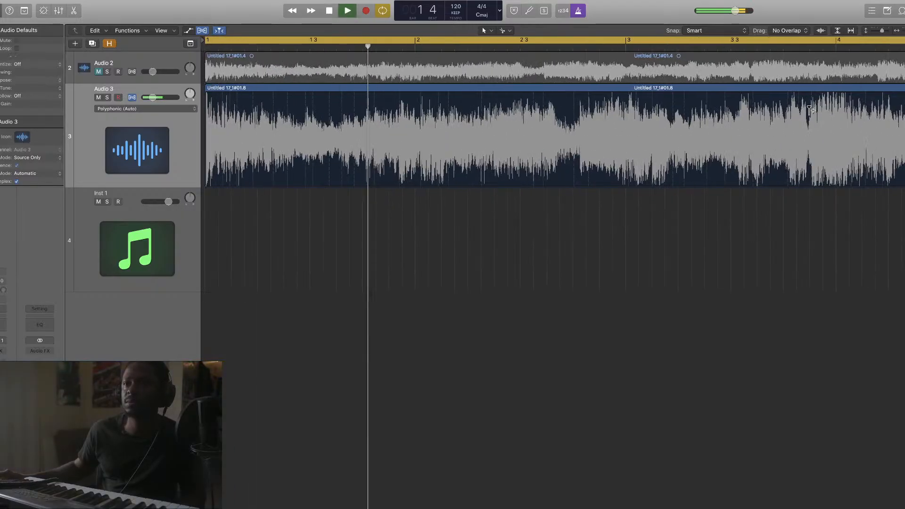
key(space)
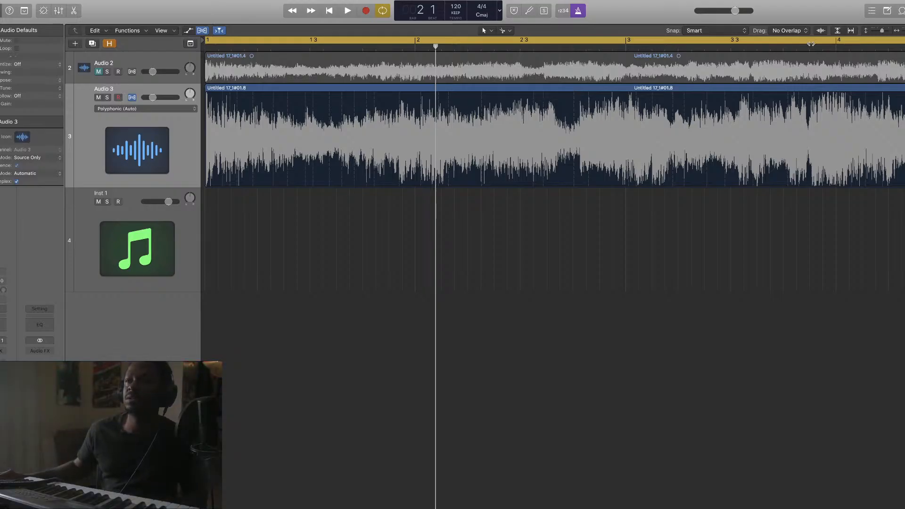
key(super+Right)
key(super+Right)
key(super+Right)
key(super+Left)
key(super+Left)
key(super+Left)
key(super+Left)
key(super+Left)
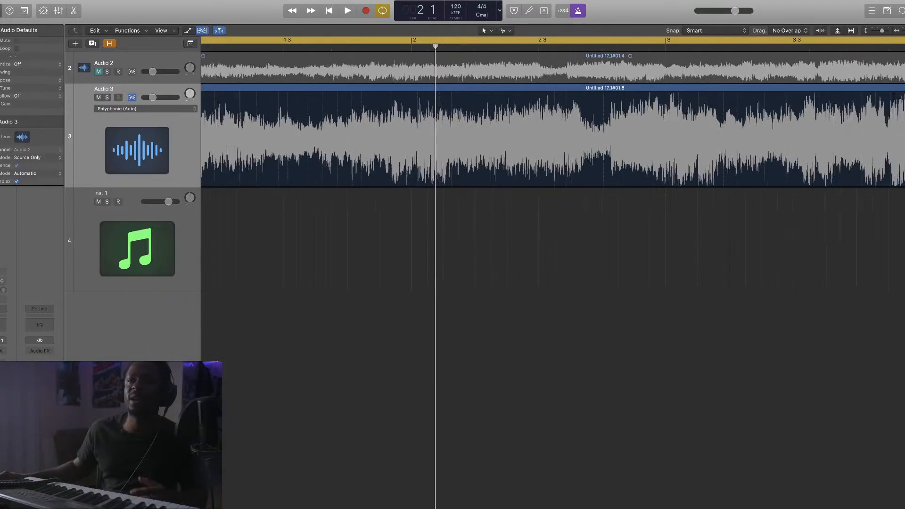
key(super+Right)
key(super+Right)
key(super+Left)
key(super+Left)
key(super+Left)
key(super+Left)
key(super+Left)
key(super+Left)
key(super+Right)
key(super+Right)
key(super+Right)
key(super+Right)
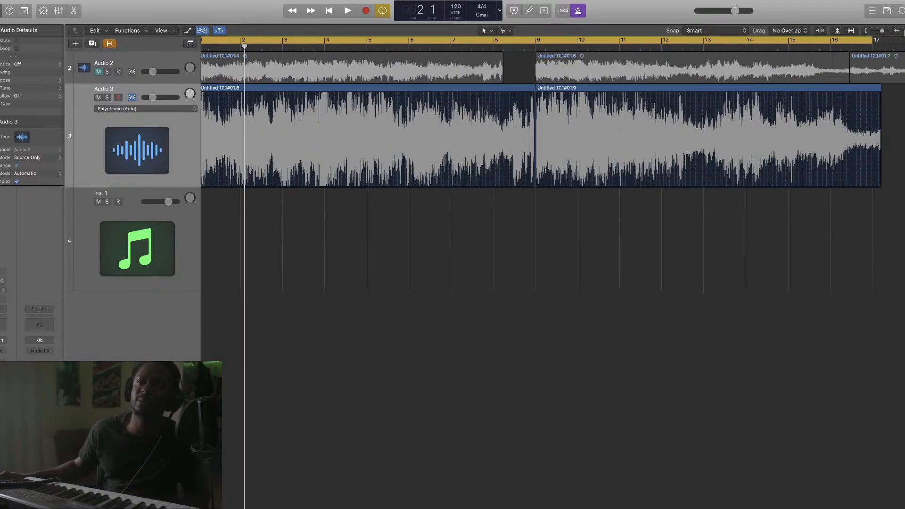
key(super+Right)
key(super+Right)
key(super+Right)
key(super+Right)
key(super+Right)
key(super+Right)
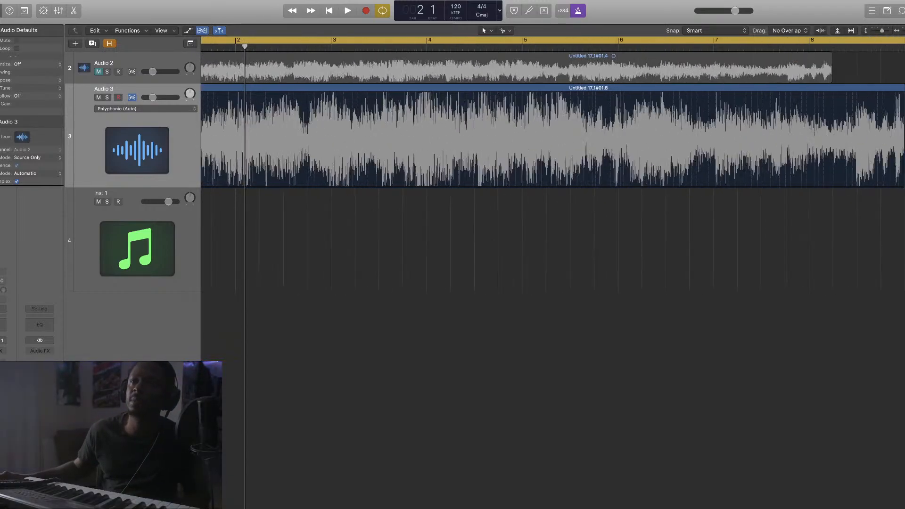
key(super+Left)
key(super+Left)
key(super+Left)
key(super+Left)
key(super+Right)
scroll(813, 182, left, 3)
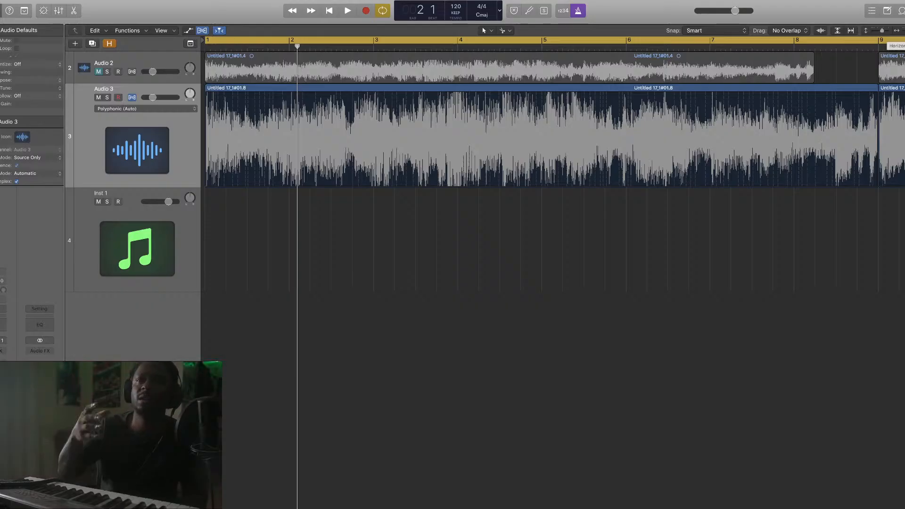
drag(901, 30, 904, 30)
scroll(774, 131, left, 3)
scroll(774, 131, left, 1)
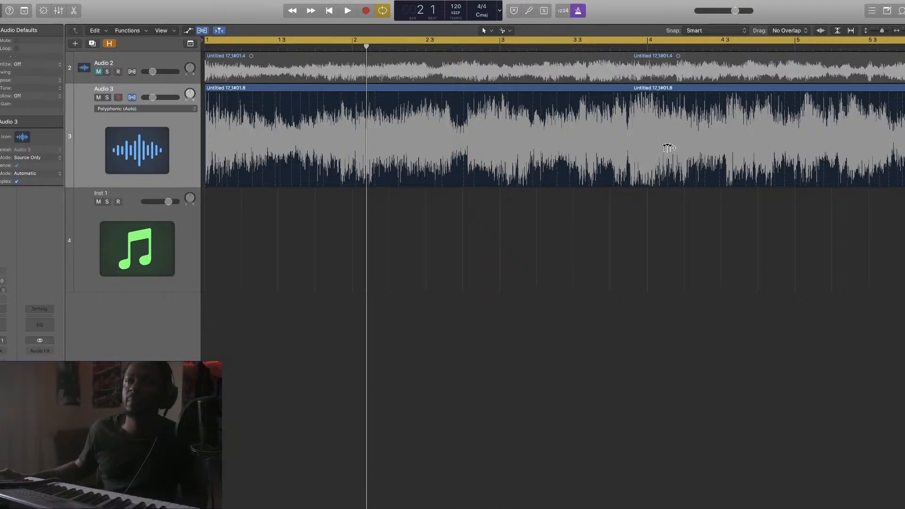
key(space)
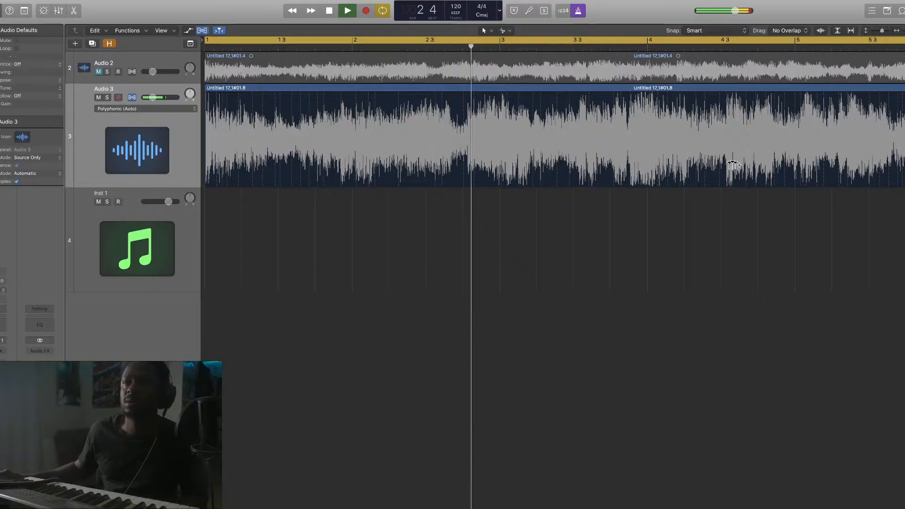
key(space)
key(space)
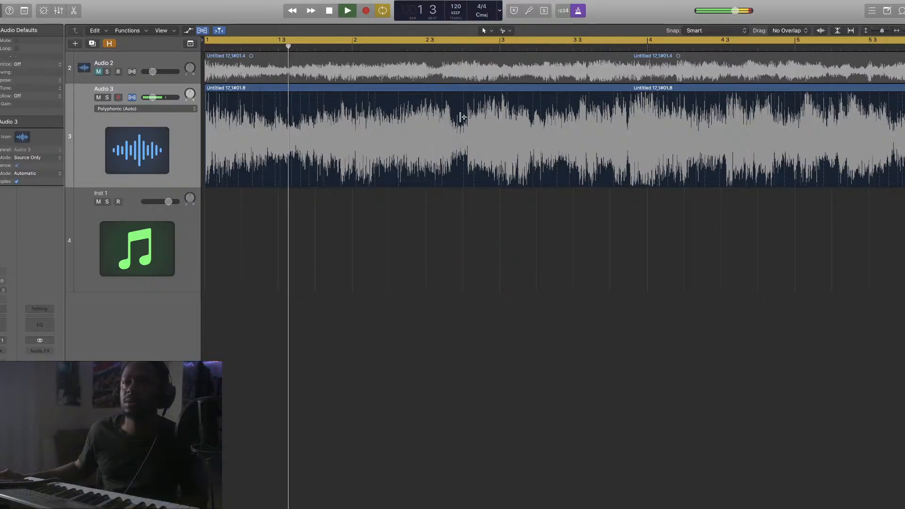
key(space)
key(space)
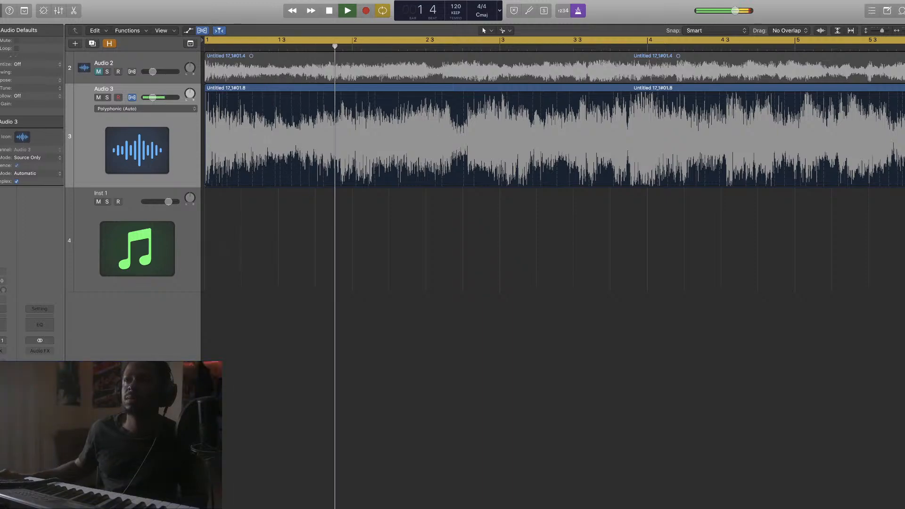
key(super+Right)
key(super+Right)
key(super+Right)
key(space)
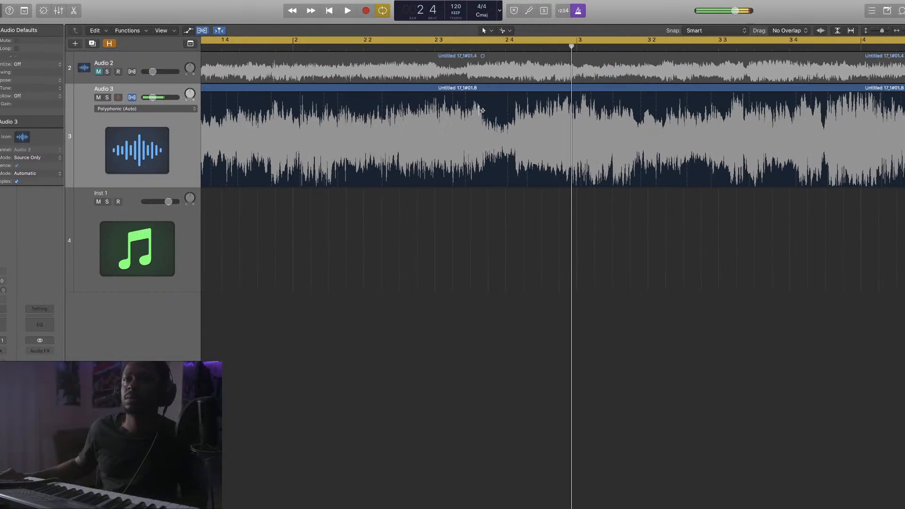
click(302, 110)
key(space)
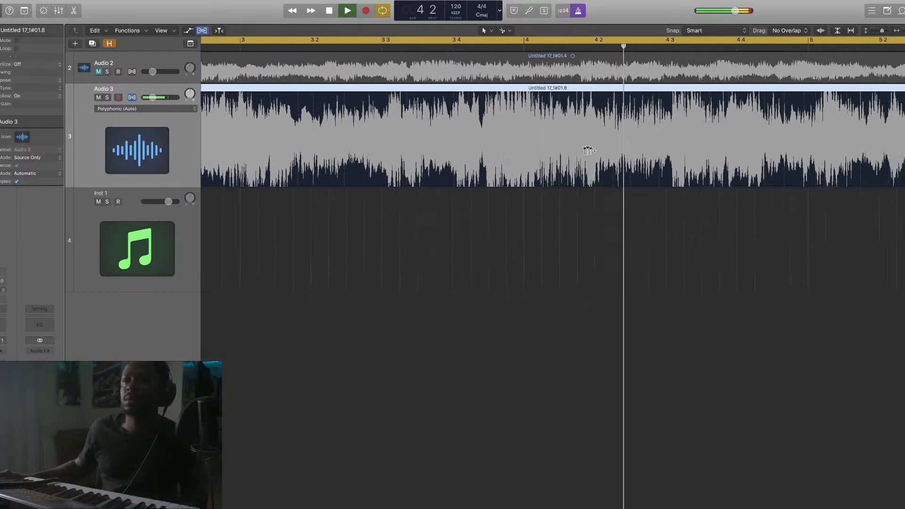
key(space)
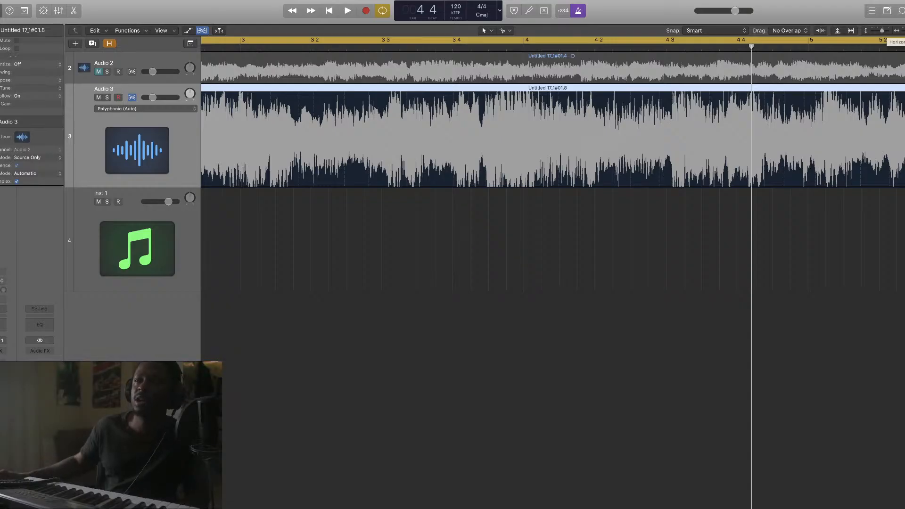
drag(902, 30, 895, 35)
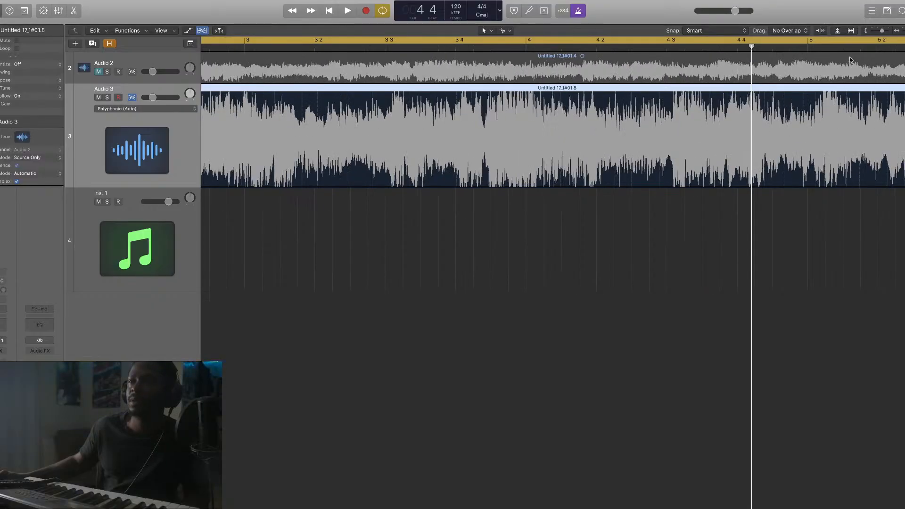
scroll(613, 134, left, 10)
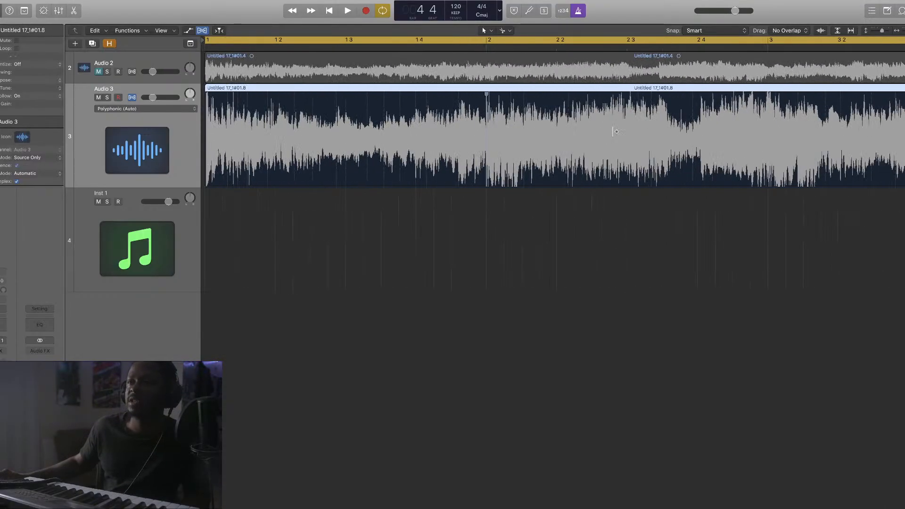
scroll(623, 129, right, 3)
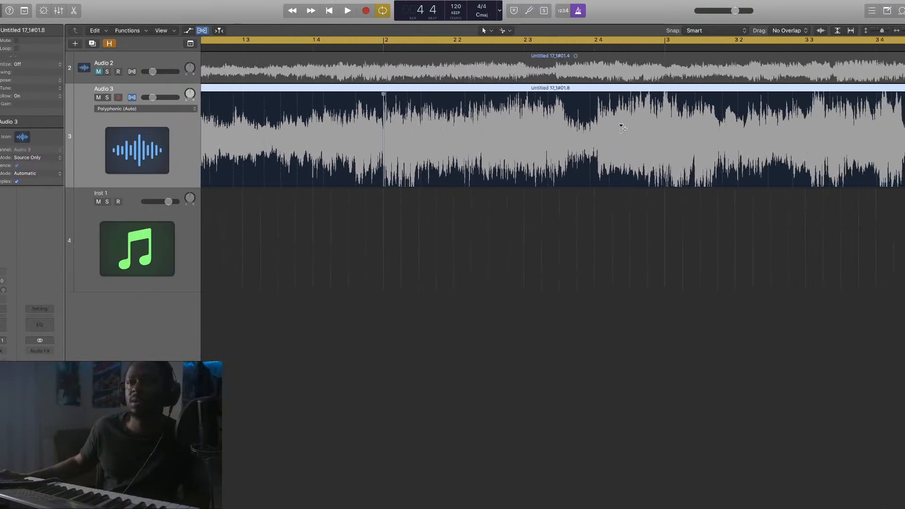
scroll(623, 128, left, 4)
scroll(626, 129, right, 1)
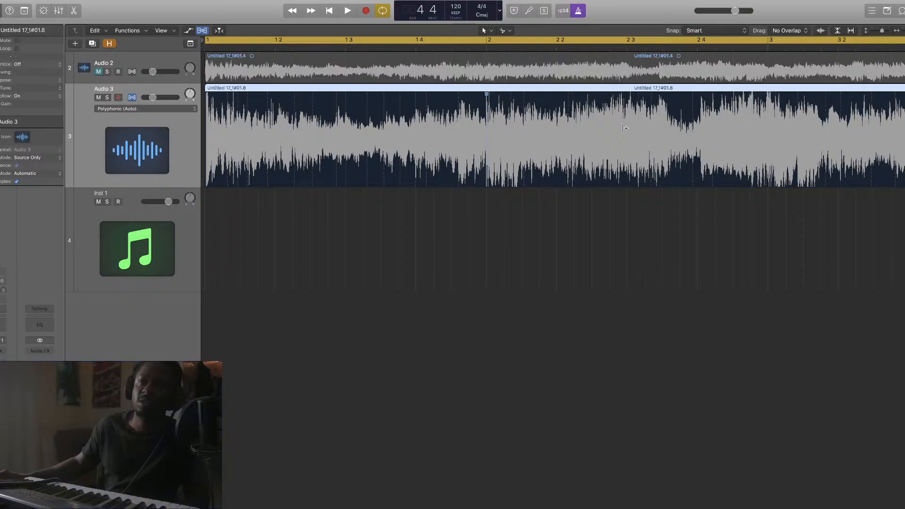
key(space)
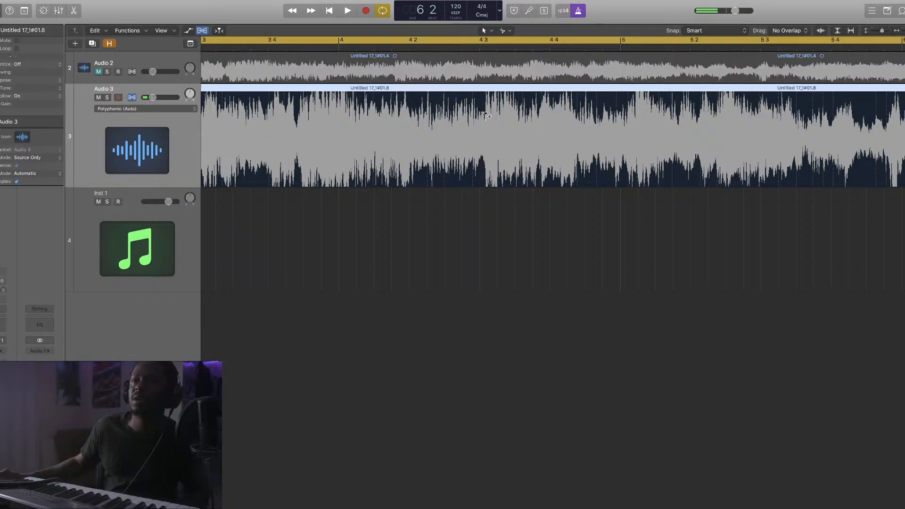
click(485, 117)
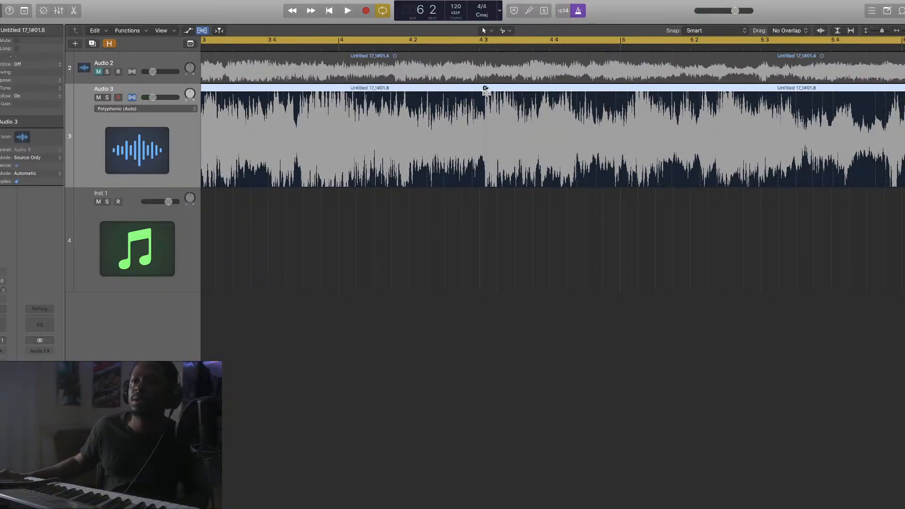
click(485, 94)
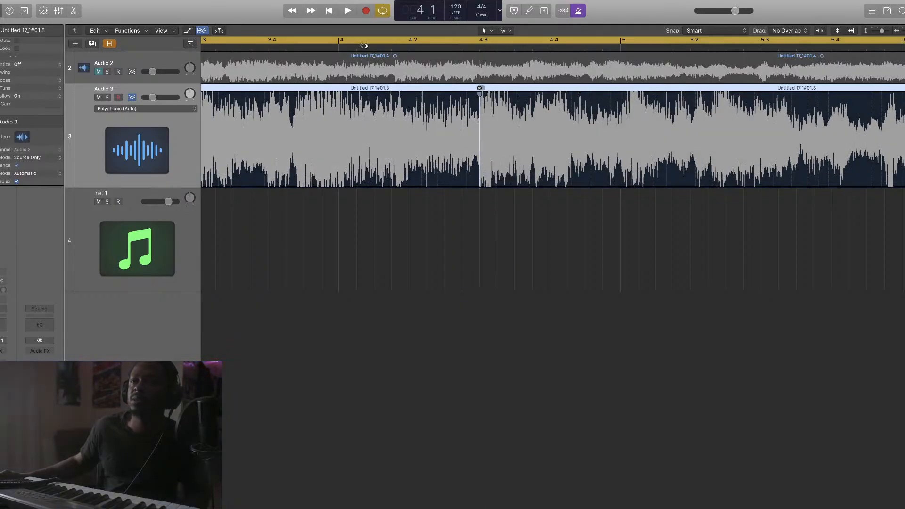
key(space)
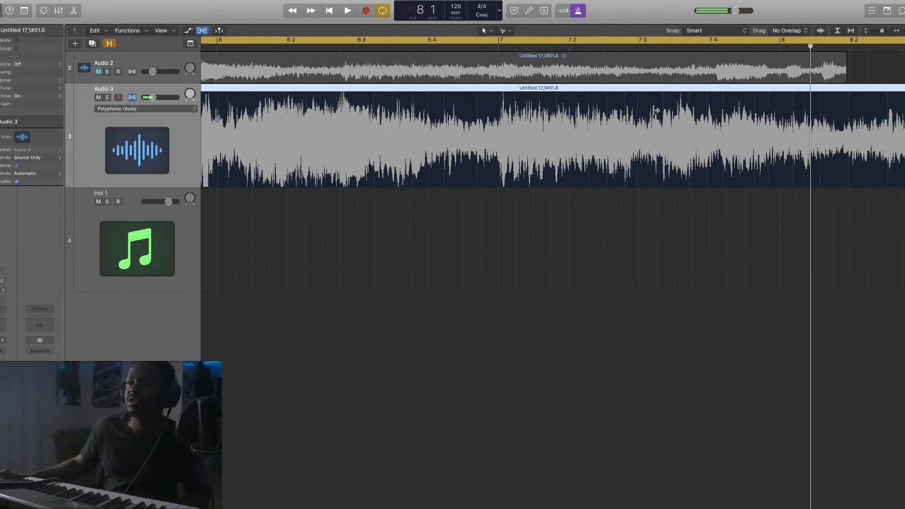
scroll(658, 110, left, 5)
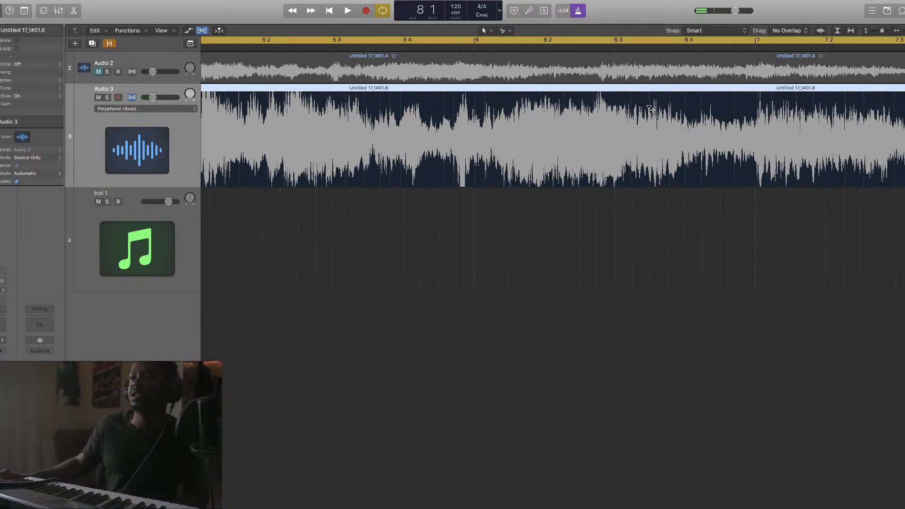
scroll(650, 109, left, 2)
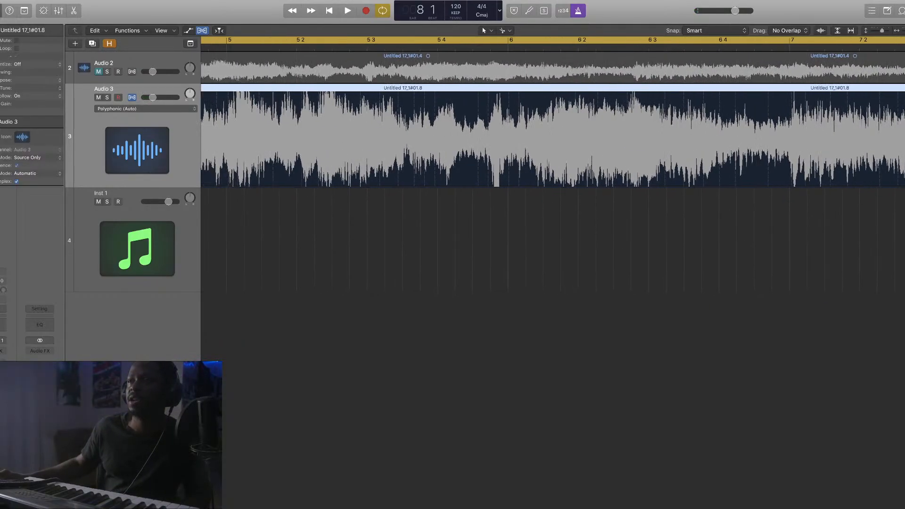
scroll(658, 110, down, 8)
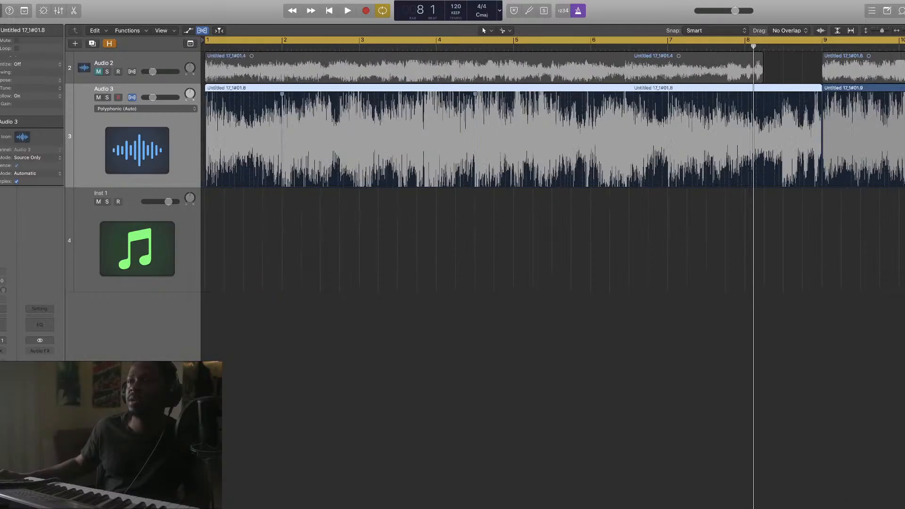
Replace the loop with a cycle from about bar 4 to bar 9 and audition it
click(496, 43)
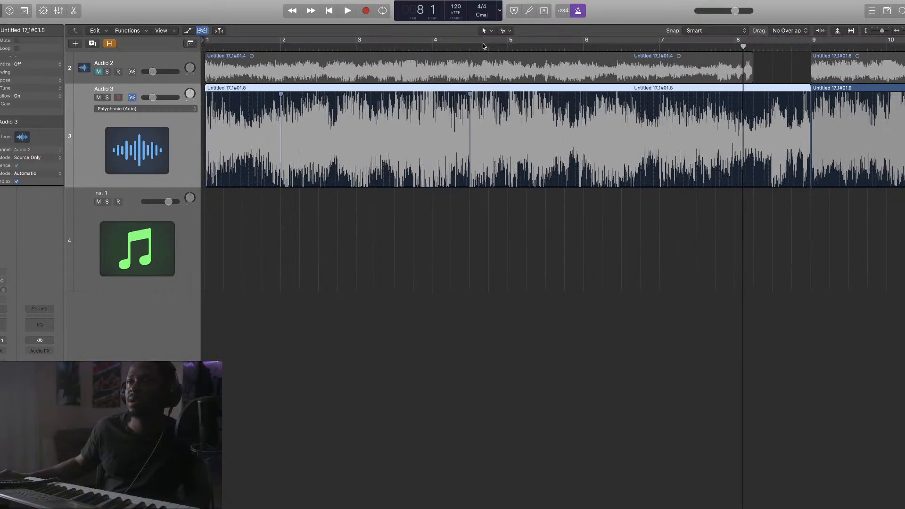
drag(469, 43, 810, 42)
key(space)
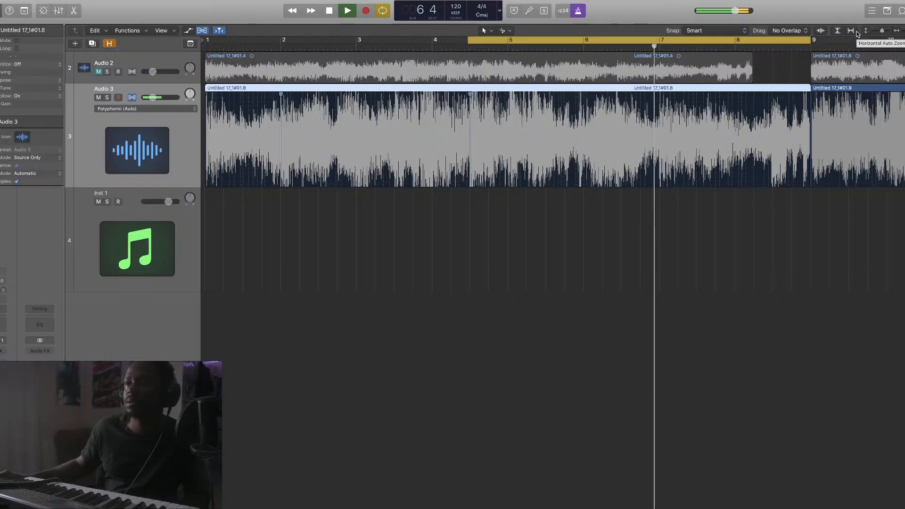
key(space)
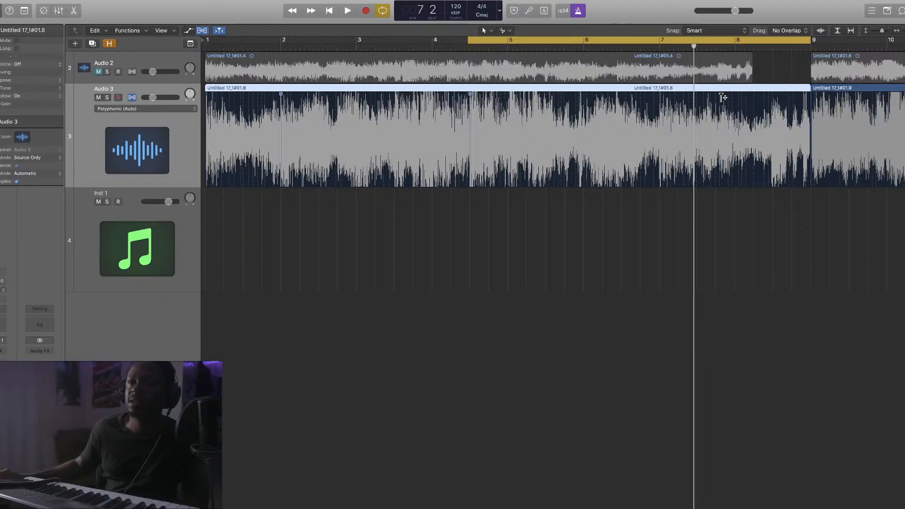
key(space)
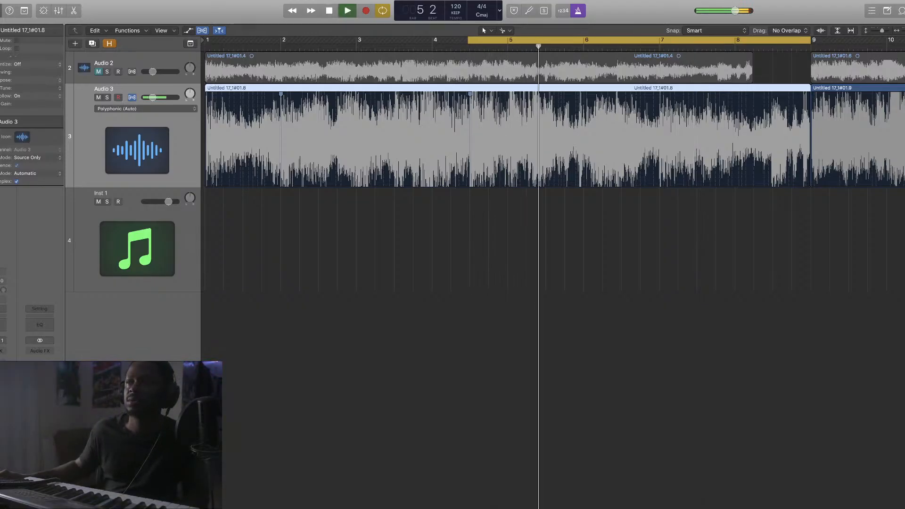
scroll(716, 113, up, 5)
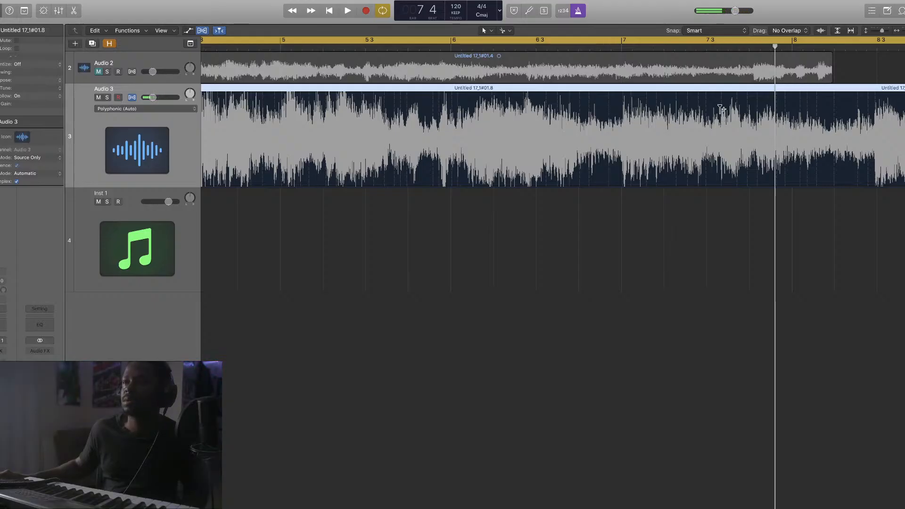
Loop bars 7–8 and drag Audio 3's flex markers so the transient lands earlier
click(667, 41)
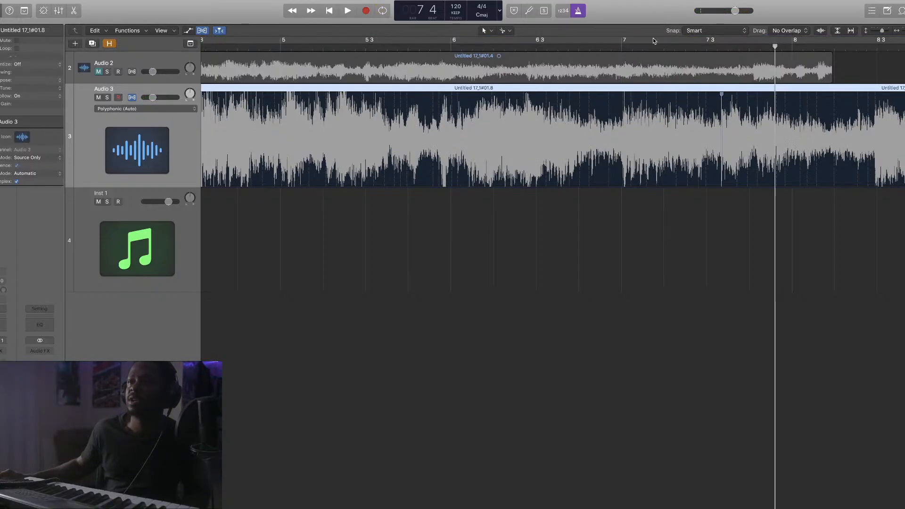
drag(618, 41, 876, 57)
key(space)
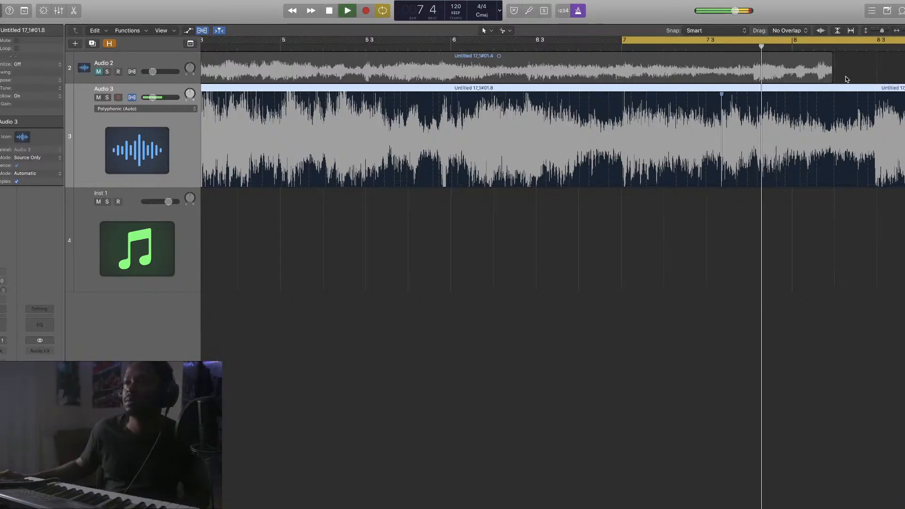
drag(721, 95, 711, 96)
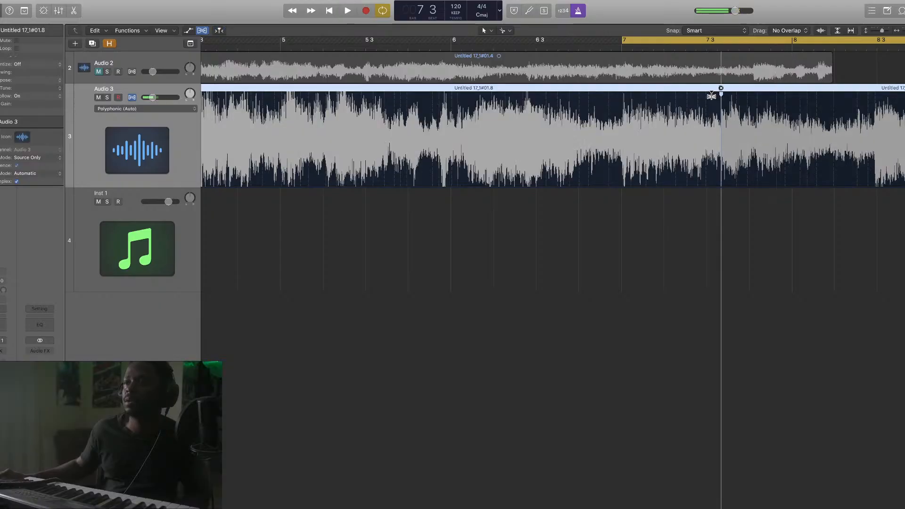
key(space)
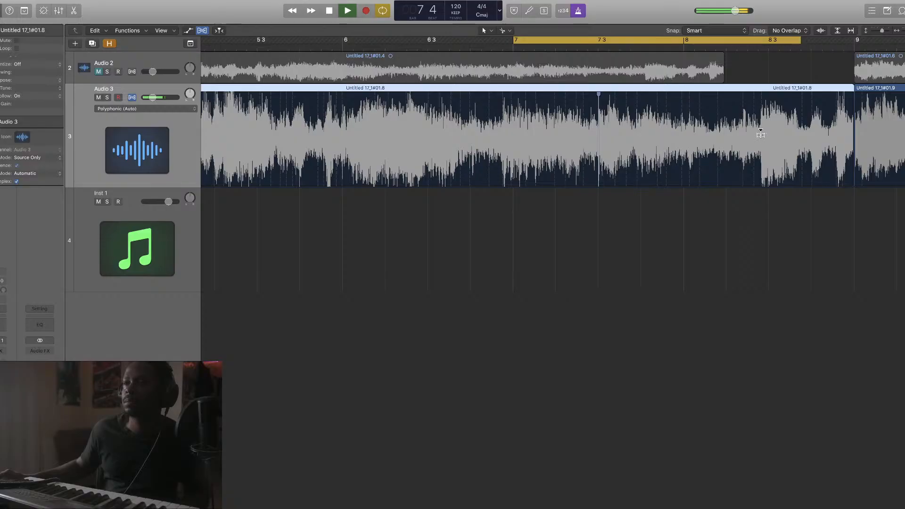
drag(761, 135, 727, 134)
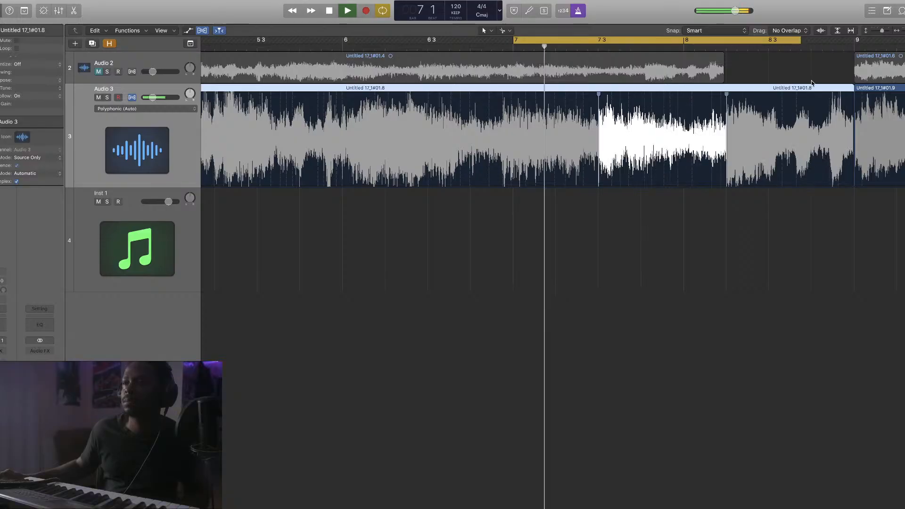
mouse_move(800, 41)
mouse_down()
mouse_move(867, 43)
mouse_move(854, 45)
mouse_up()
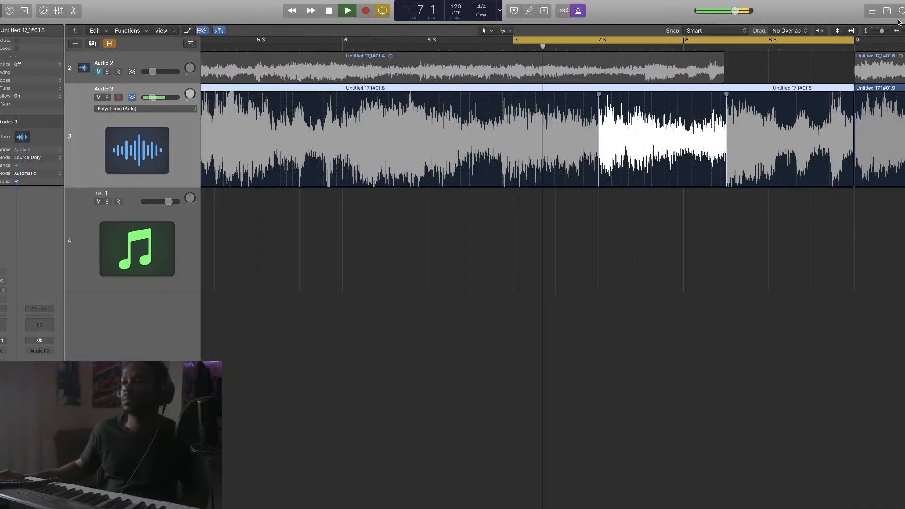
key(super+Left)
key(super+Left)
key(super+Left)
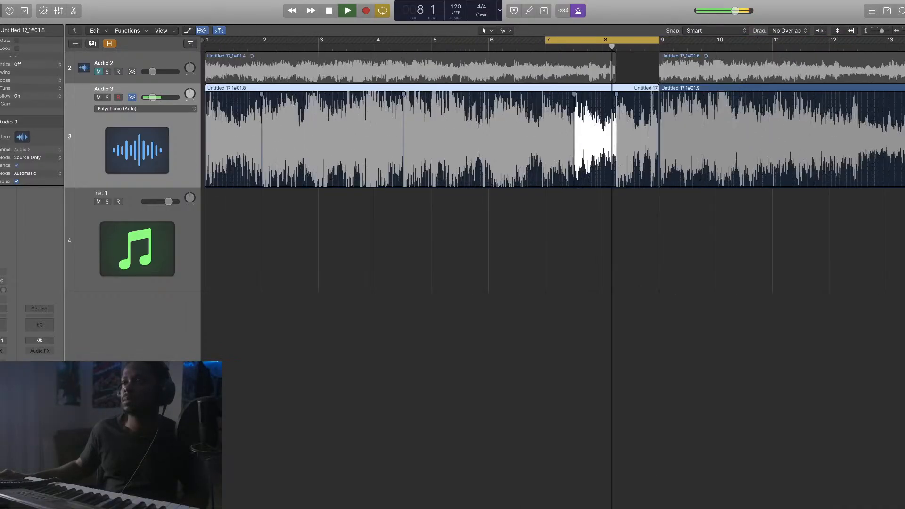
Extend the loop to start at bar 1, covering bars 1–9, and play it
key(space)
key(space)
key(space)
drag(440, 40, 207, 40)
key(space)
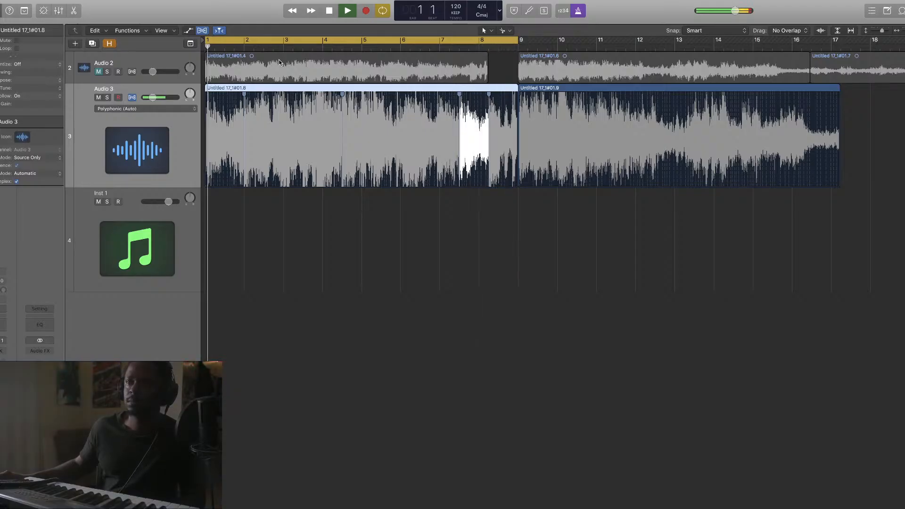
key(space)
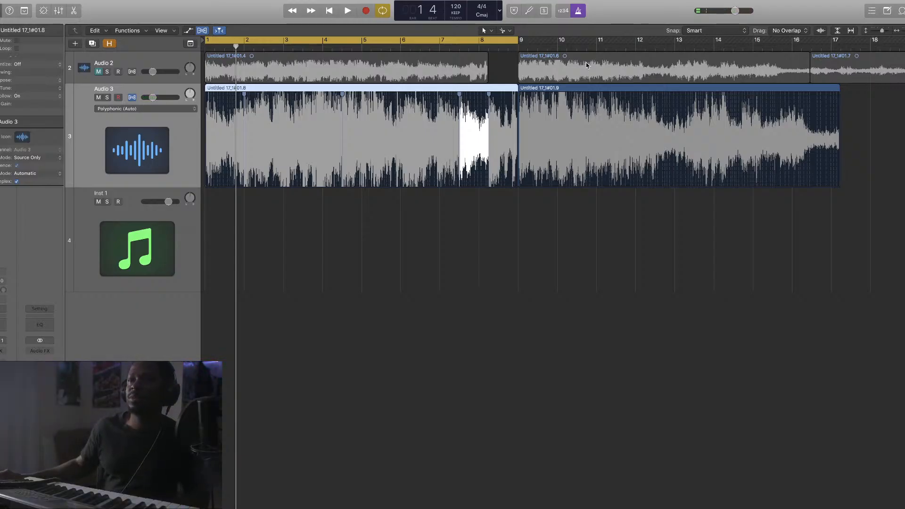
Set a new bars 9–17 cycle, zoom to the second Audio 3 region, and play
click(504, 43)
drag(524, 43, 832, 122)
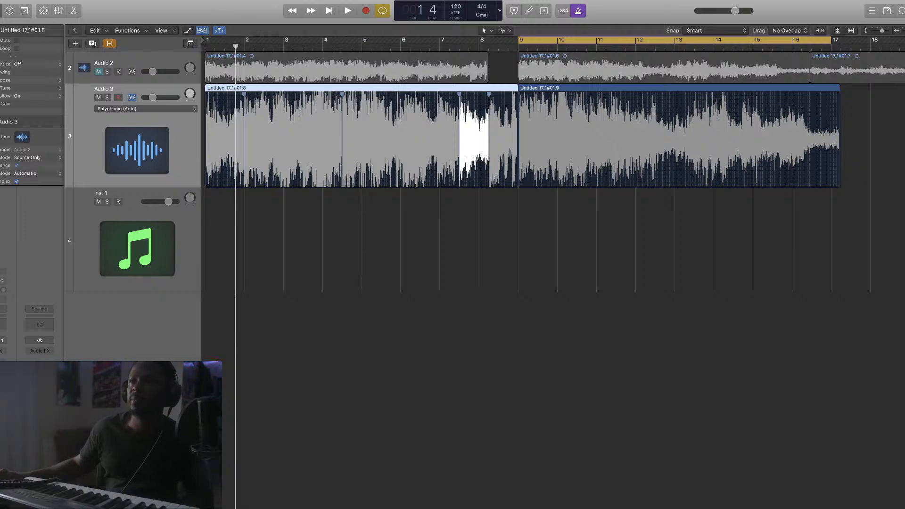
key(z)
key(space)
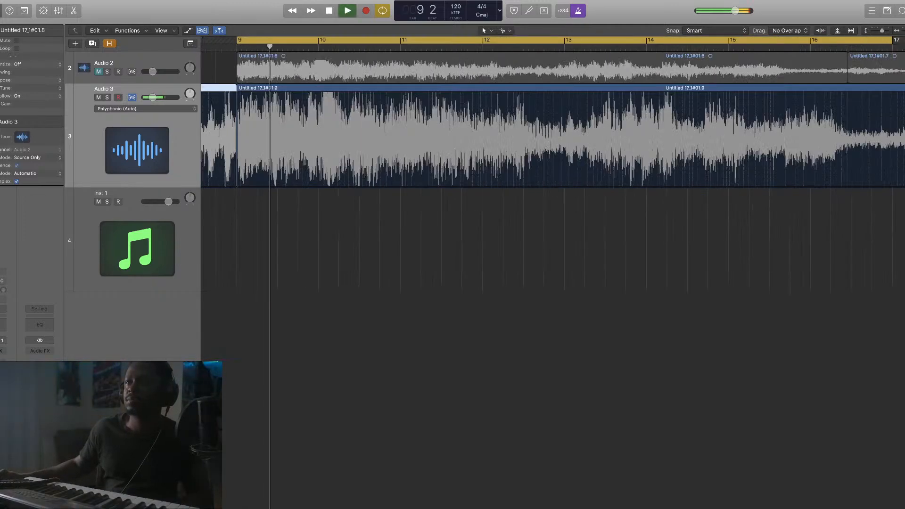
click(323, 107)
key(space)
drag(323, 101, 318, 101)
key(space)
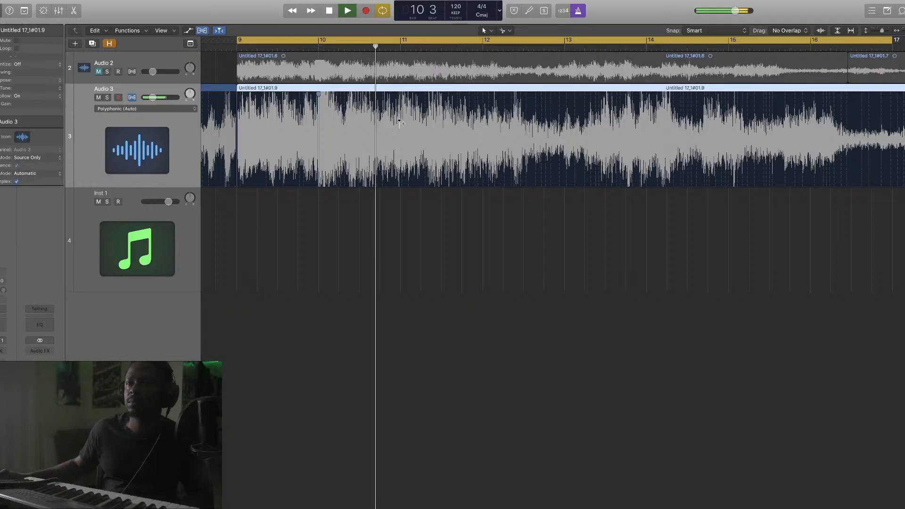
key(space)
key(x)
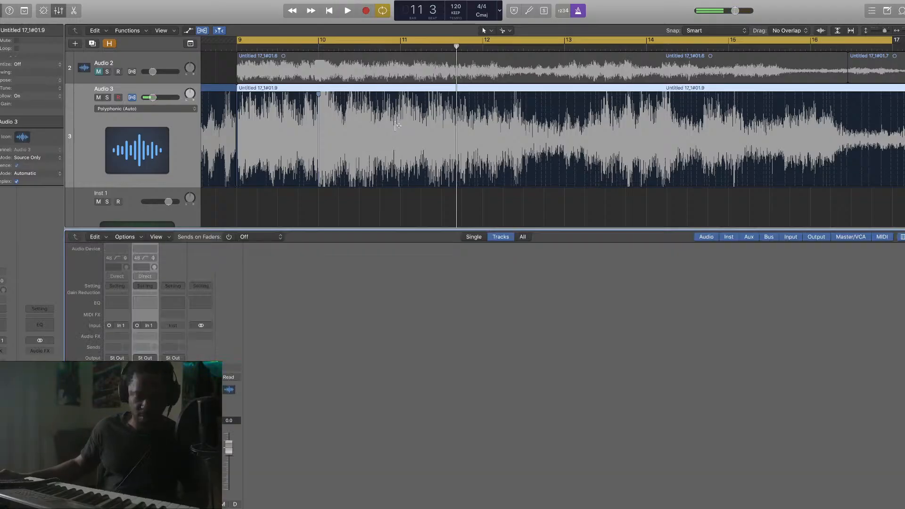
key(x)
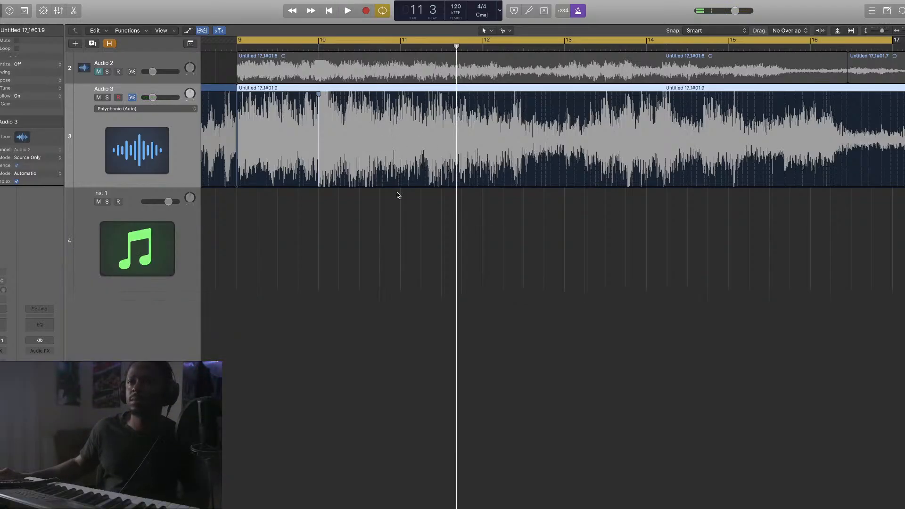
key(super+z)
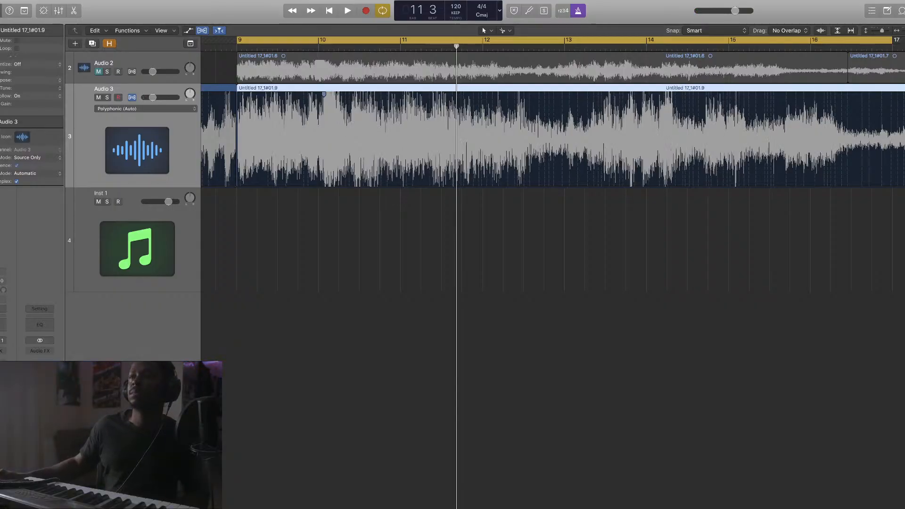
key(super+Left)
key(super+Left)
key(super+Left)
key(super+Left)
key(super+Left)
key(super+Left)
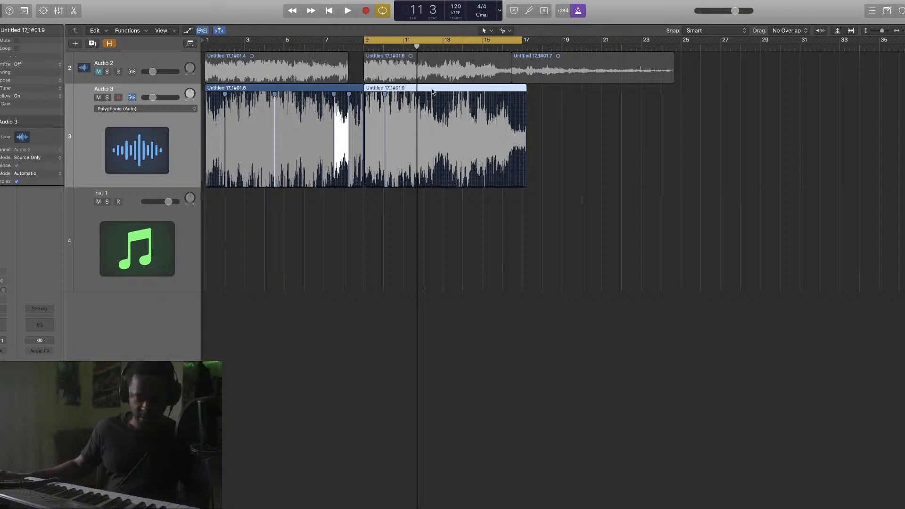
Mute region 01.9, copy the first flexed chop to a new Audio 4 track, and mute Audio 3
key(ctrl+m)
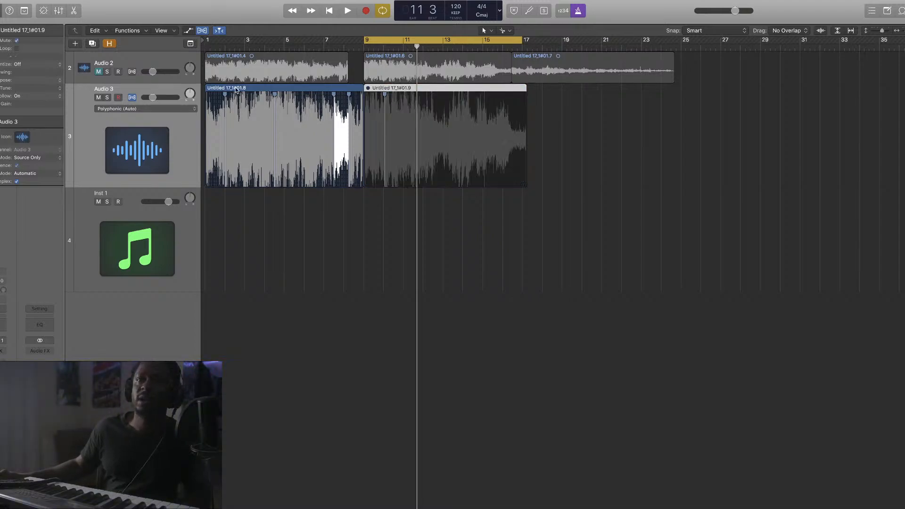
click(92, 43)
drag(304, 87, 283, 207)
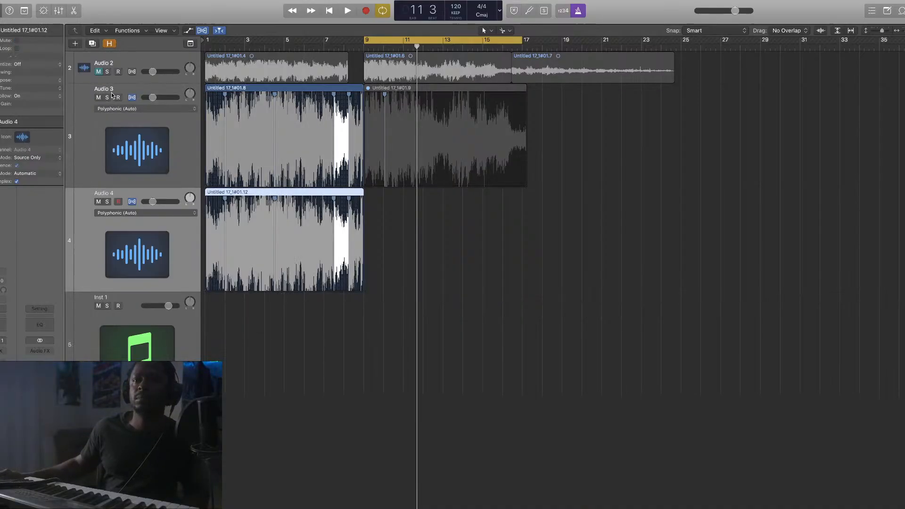
click(98, 98)
Loop bars 1 to 9 and zoom to check the Audio 4 region
drag(209, 43, 370, 60)
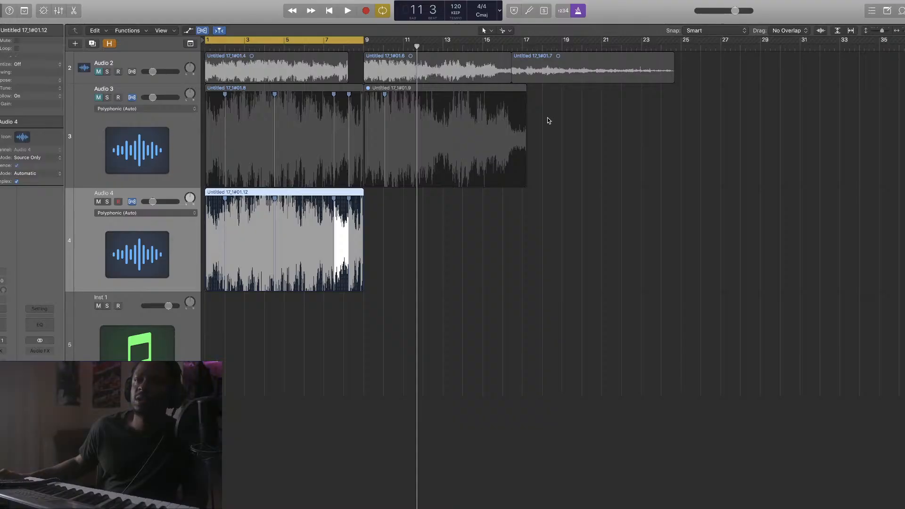
key(z)
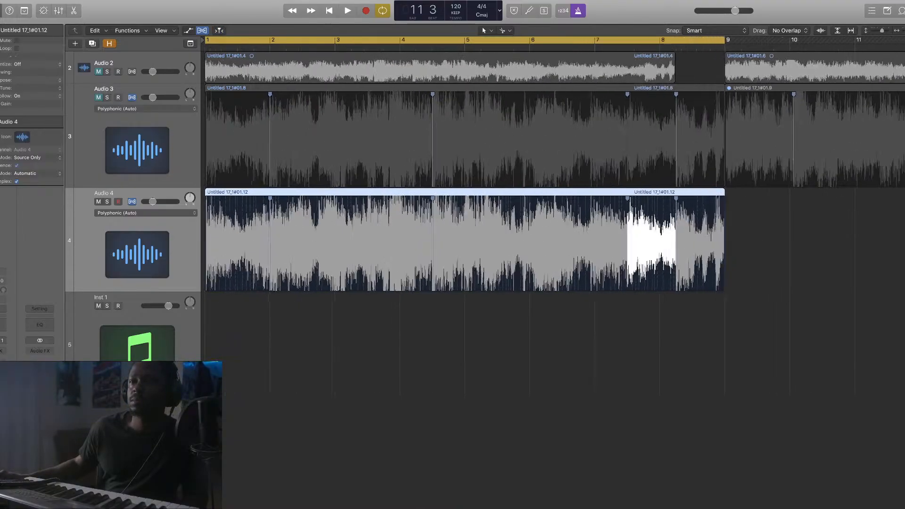
key(z)
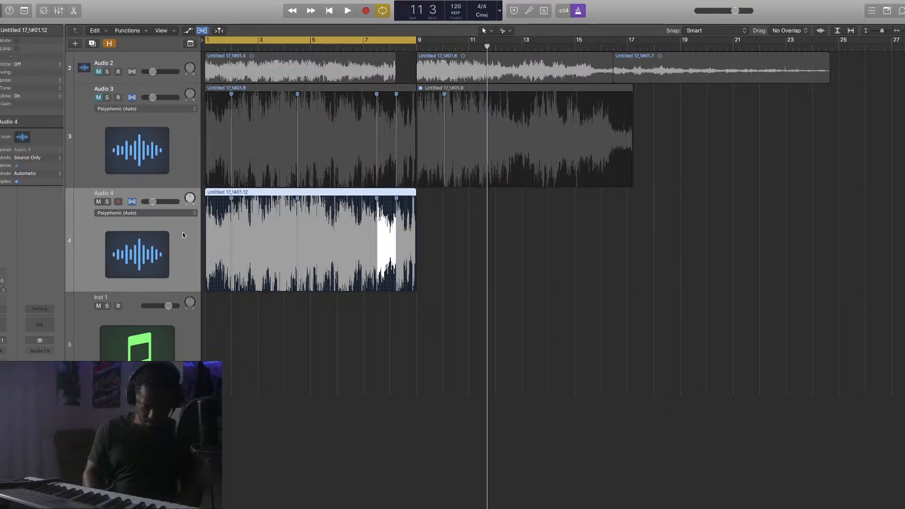
Bounce the Audio 4 region in place to a new track named 'sample'
key(ctrl+b)
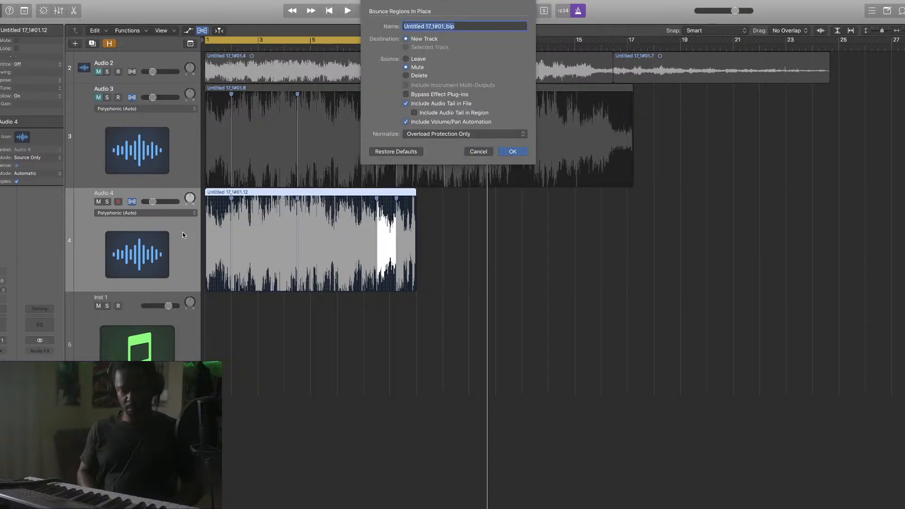
text(sample)
key(Return)
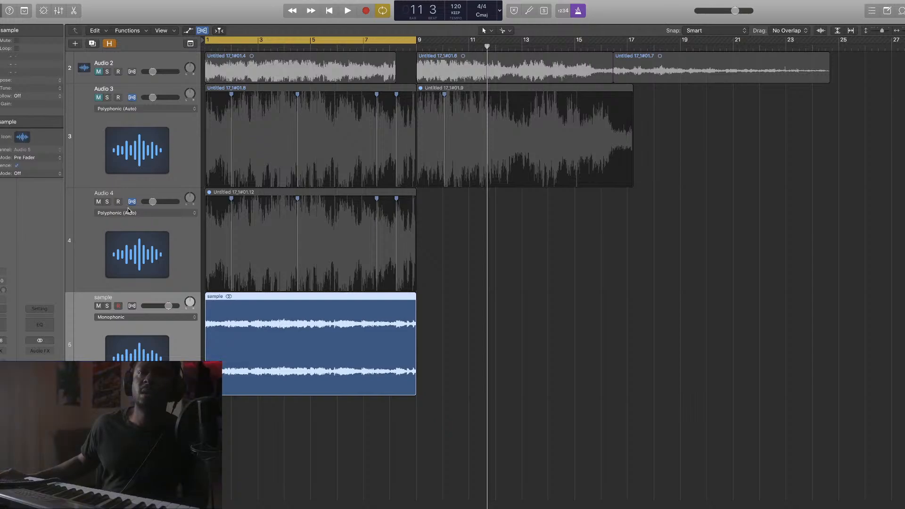
Hide the Flex view and shrink the Audio 3 and Audio 4 tracks to thin rows
click(201, 31)
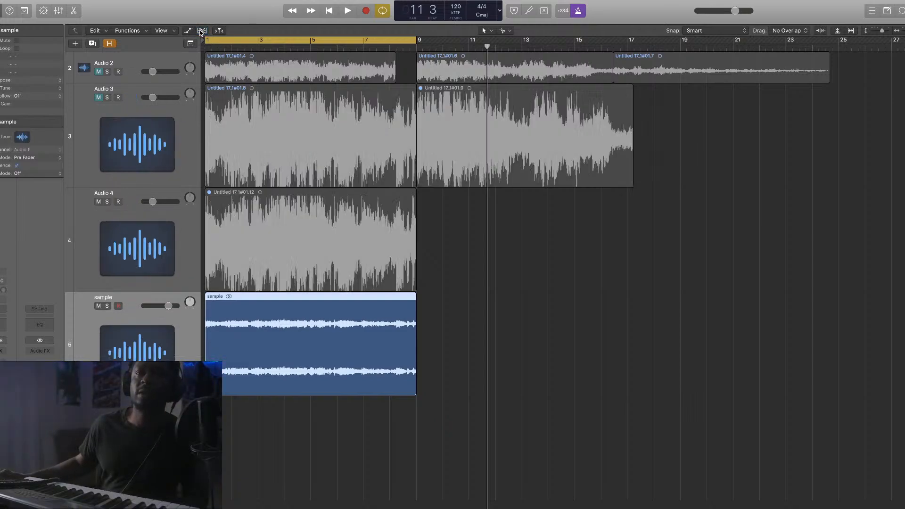
drag(153, 185, 153, 111)
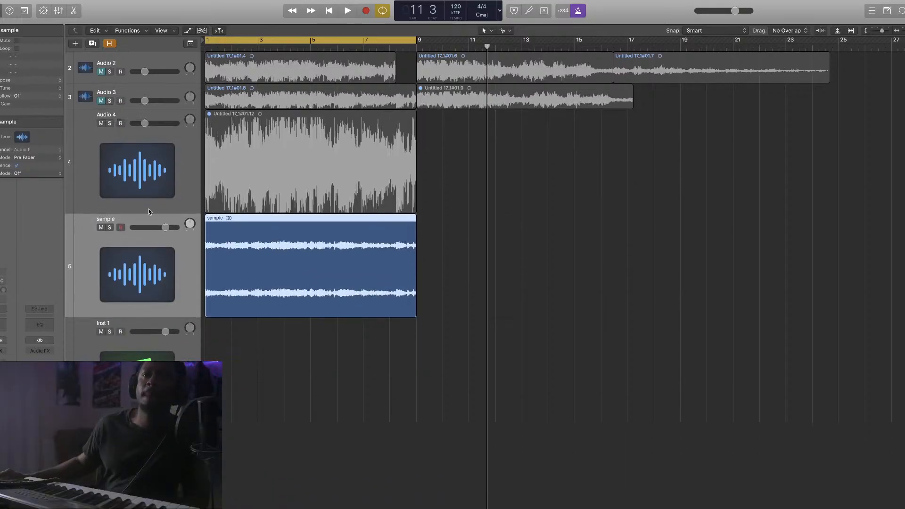
drag(148, 212, 150, 134)
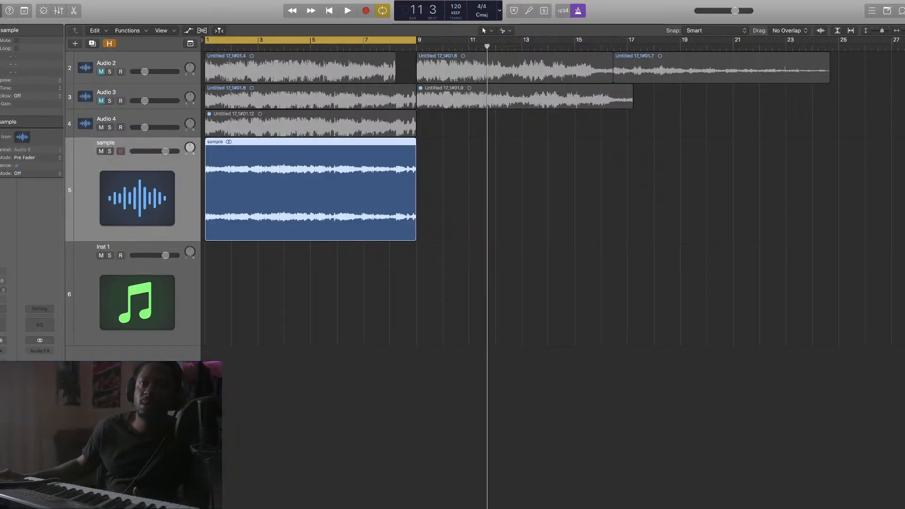
Insert iZotope RX 8 Music Rebalance (ARA), Stereo, in the sample track's Audio FX slot
click(3, 353)
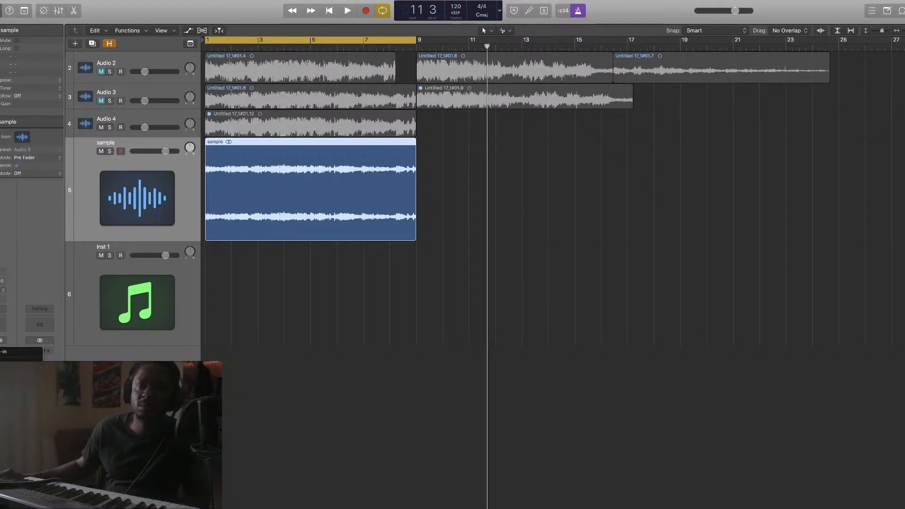
mouse_move(18, 464)
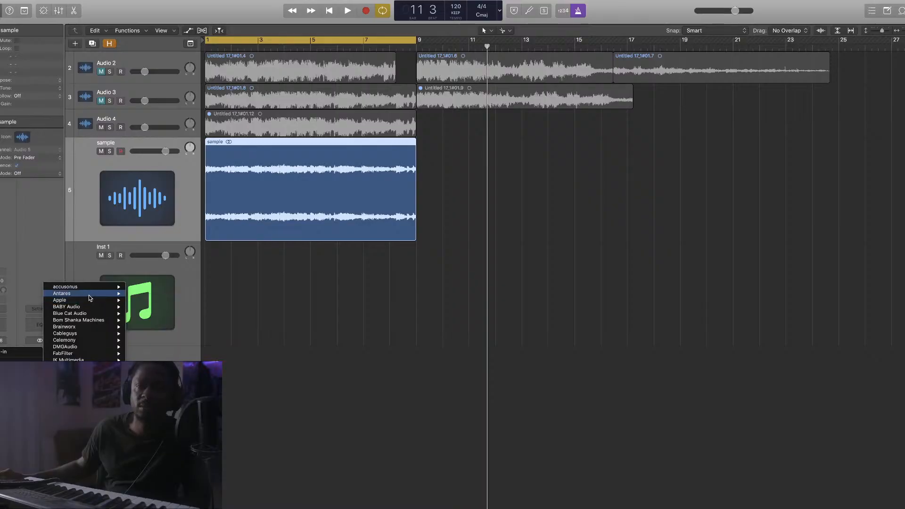
mouse_move(88, 295)
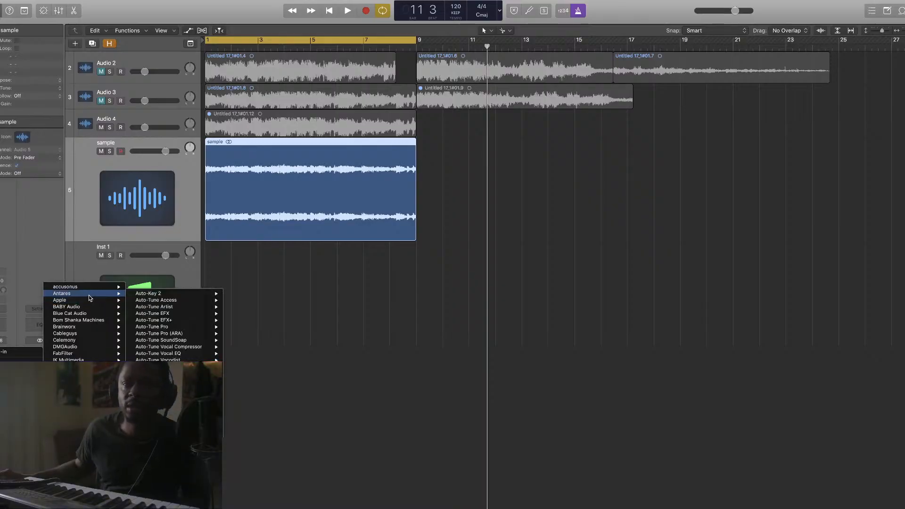
mouse_move(85, 339)
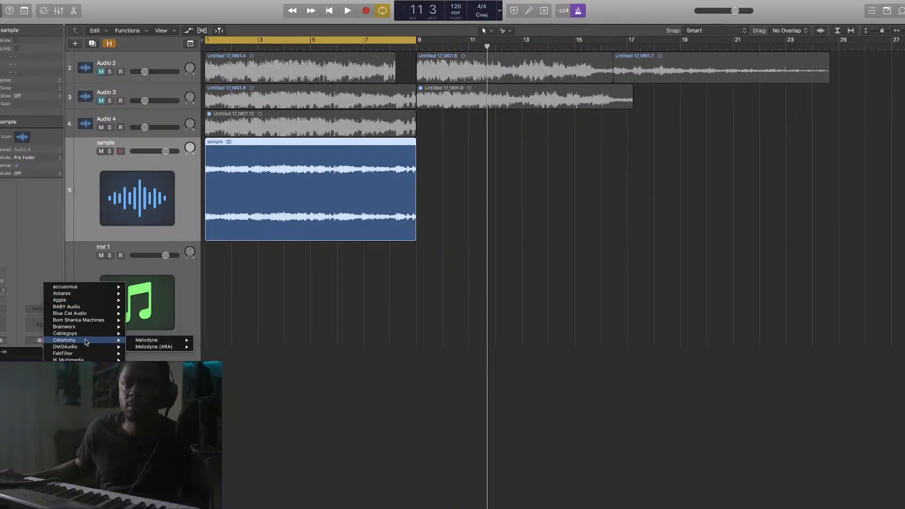
mouse_move(85, 359)
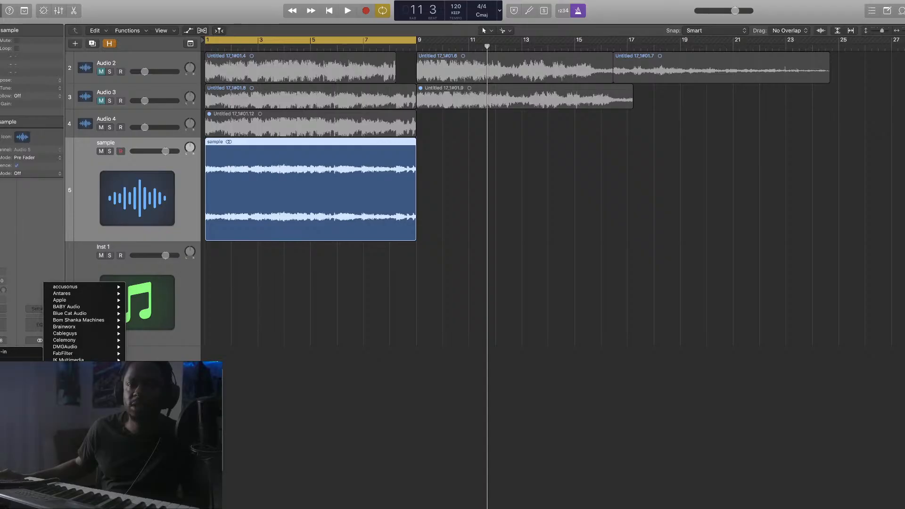
click(181, 446)
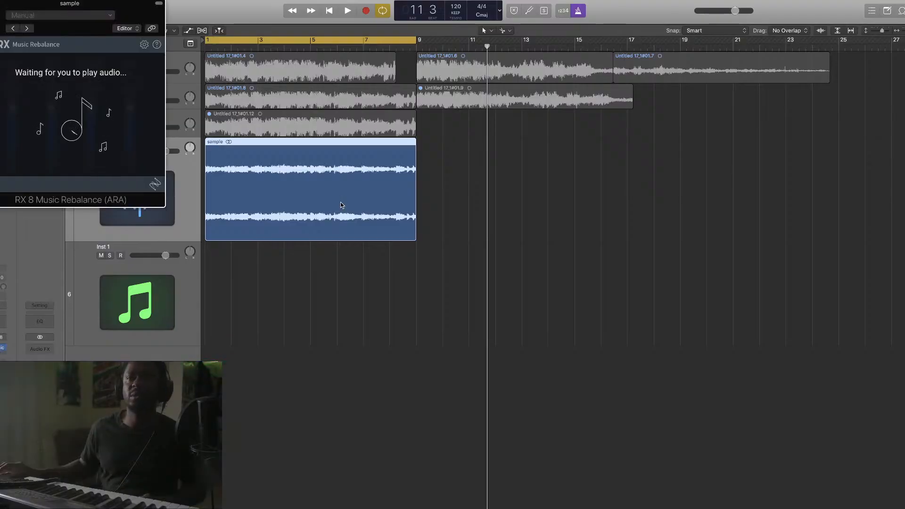
Play the sample until RX creates Vocal, Bass, Percussion and Other stems, then move its window right
click(345, 351)
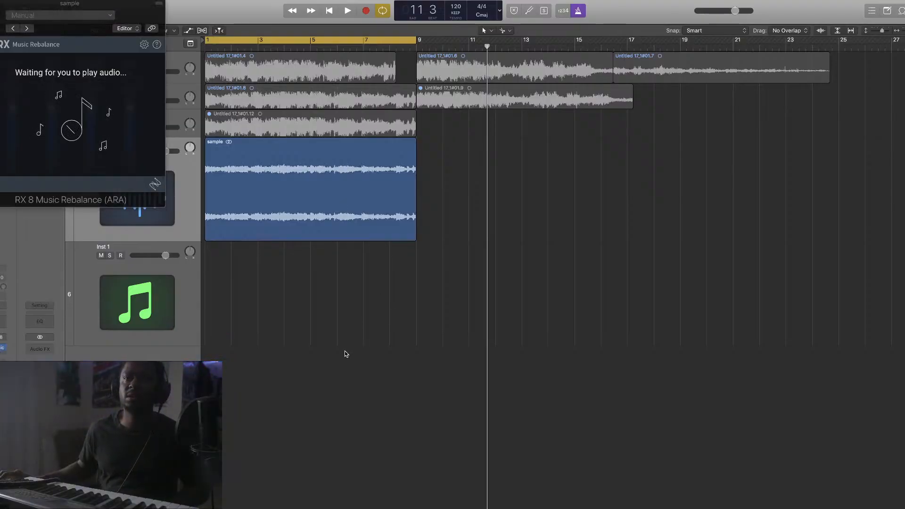
key(space)
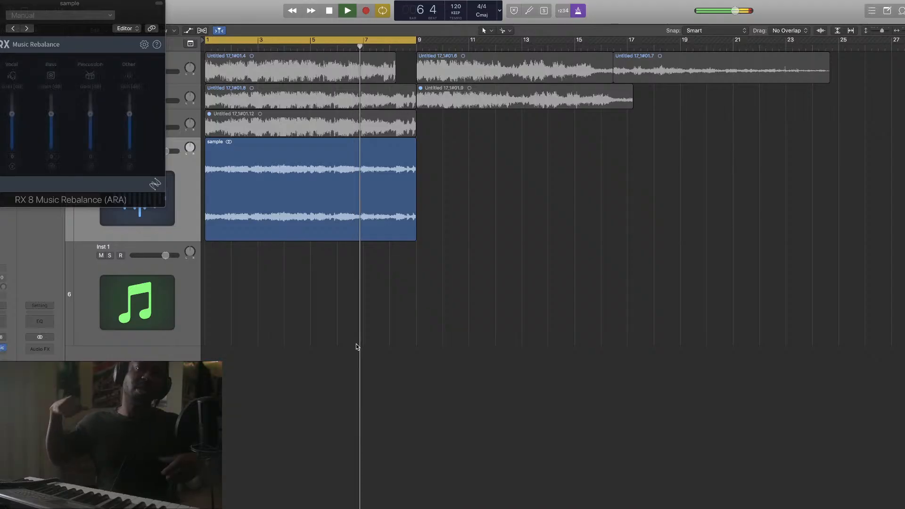
key(space)
drag(111, 13, 703, 69)
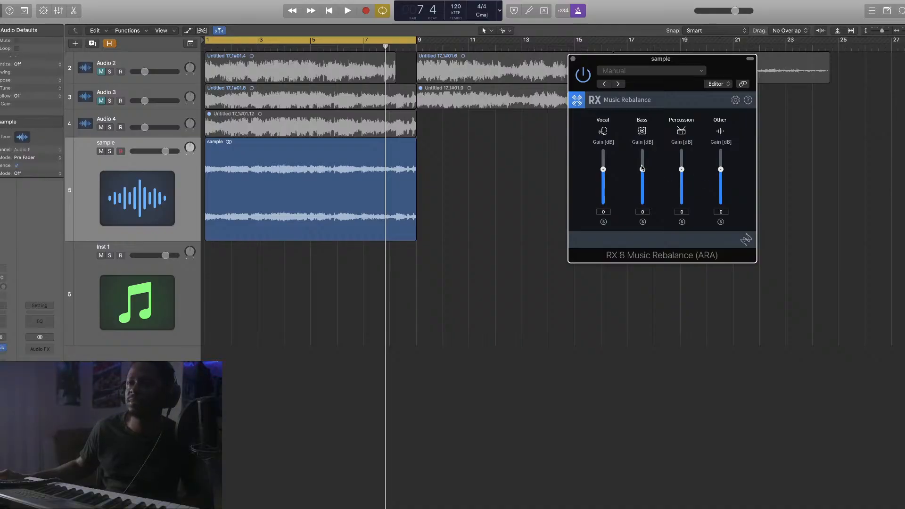
Set RX Bass and Percussion to -Inf, audition the sample region, and open Bounce Regions In Place
drag(642, 170, 642, 205)
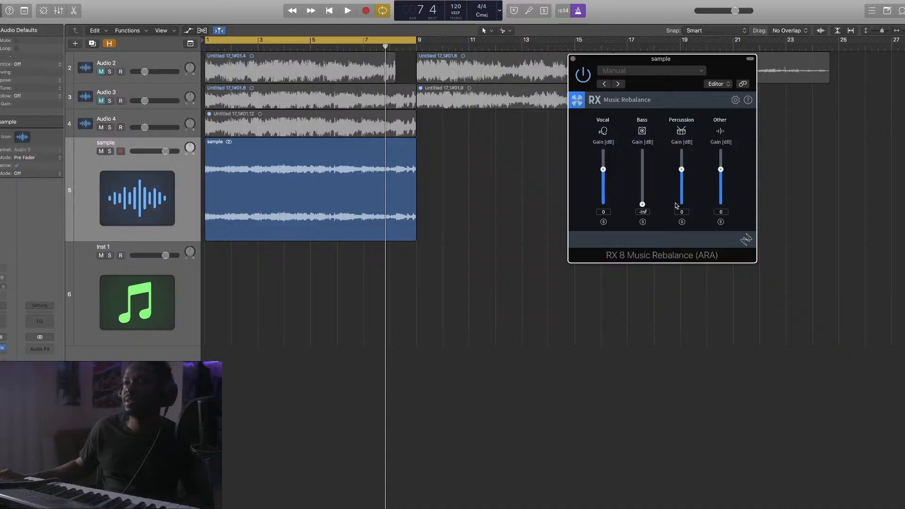
drag(681, 170, 678, 271)
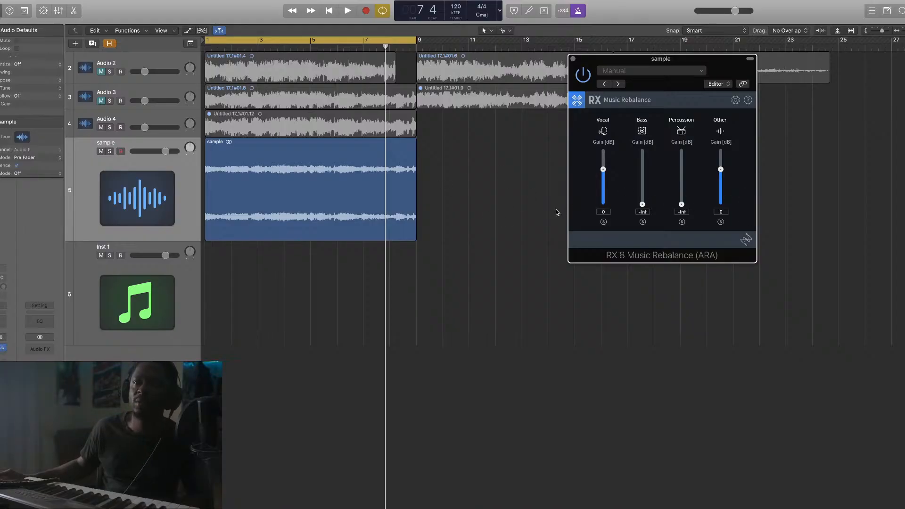
click(319, 200)
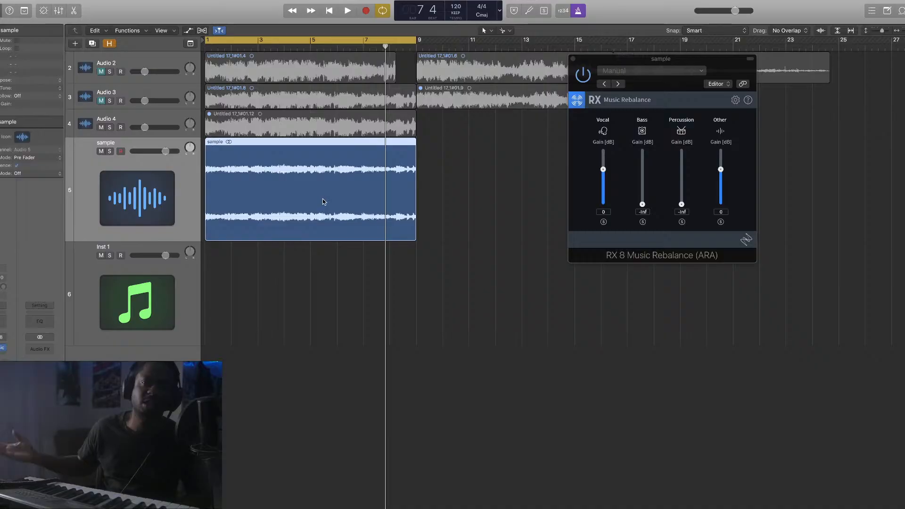
key(space)
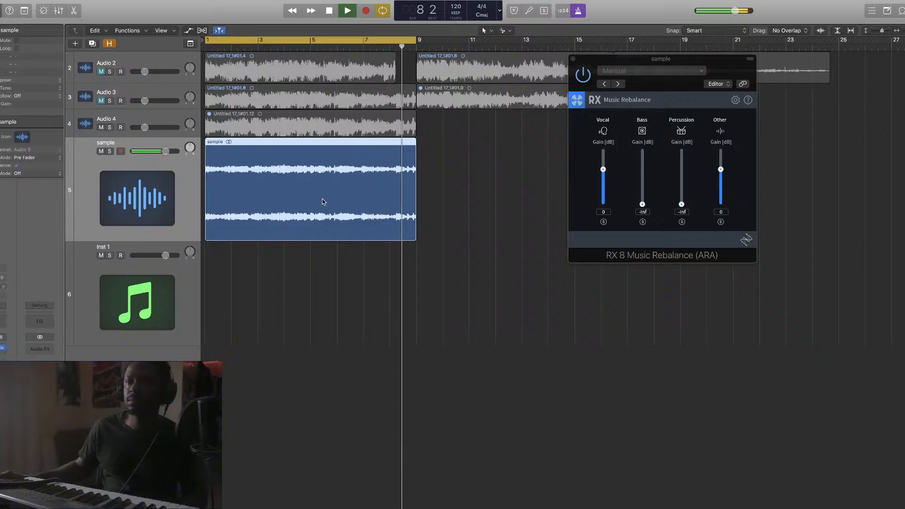
key(space)
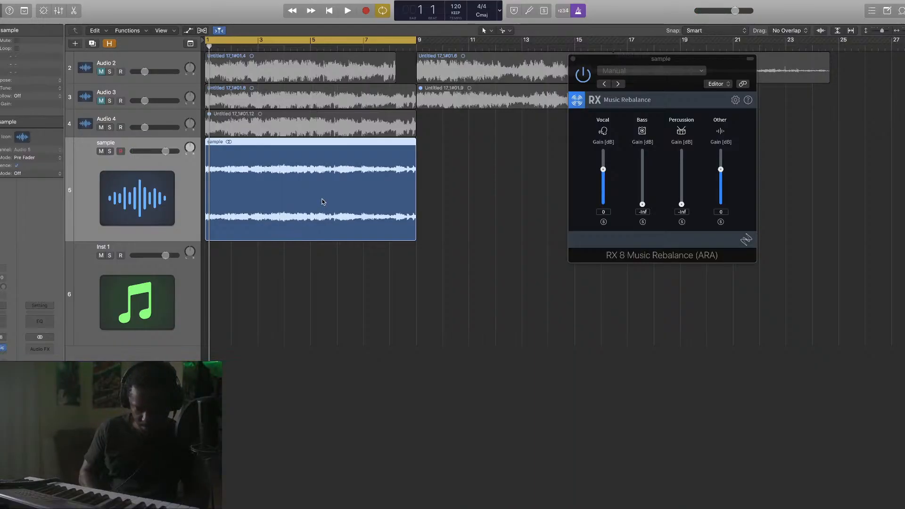
key(ctrl+b)
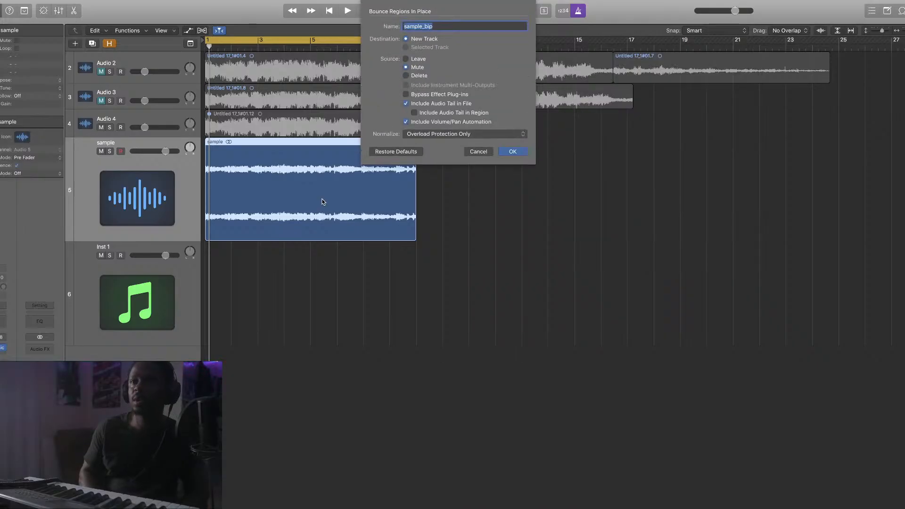
Name the bounced vocal-and-other track sample_music and confirm the bounce in place
text(sample_music)
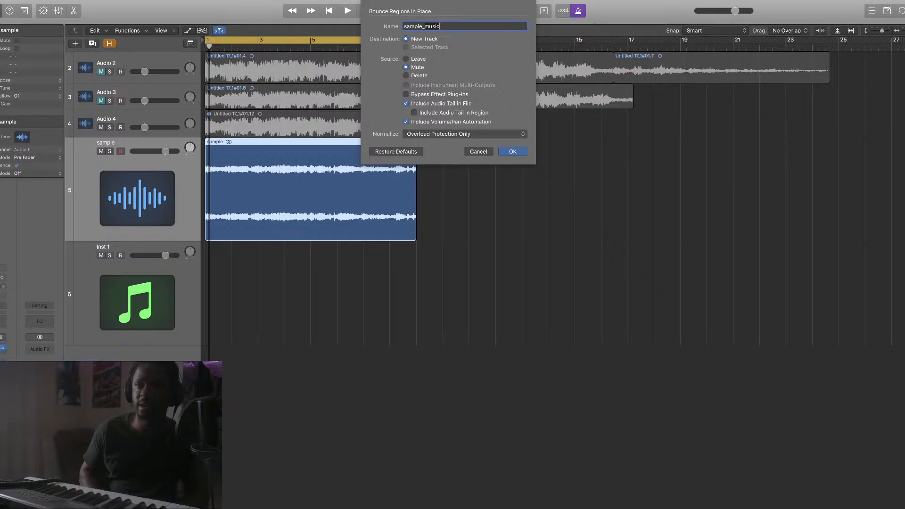
key(Return)
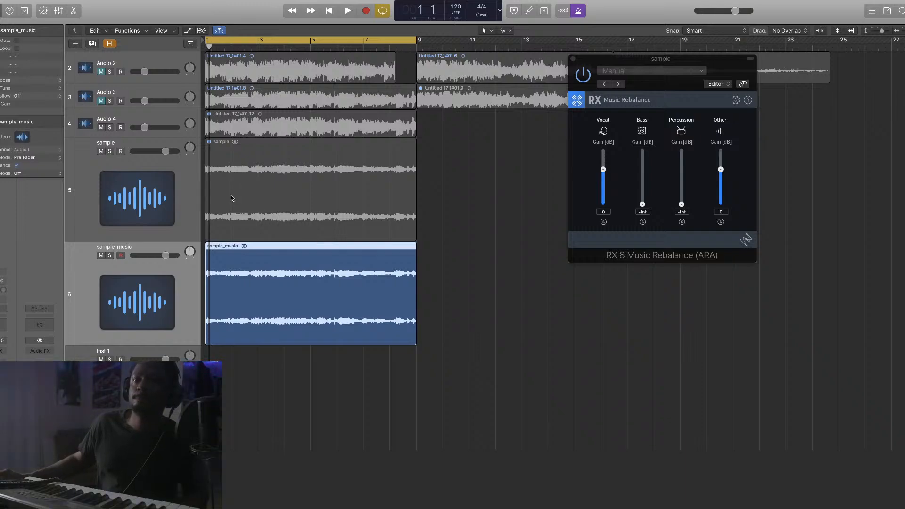
Unmute the sample region, mute sample_music, and set RX Bass to 0 dB with Other at -Inf
click(188, 182)
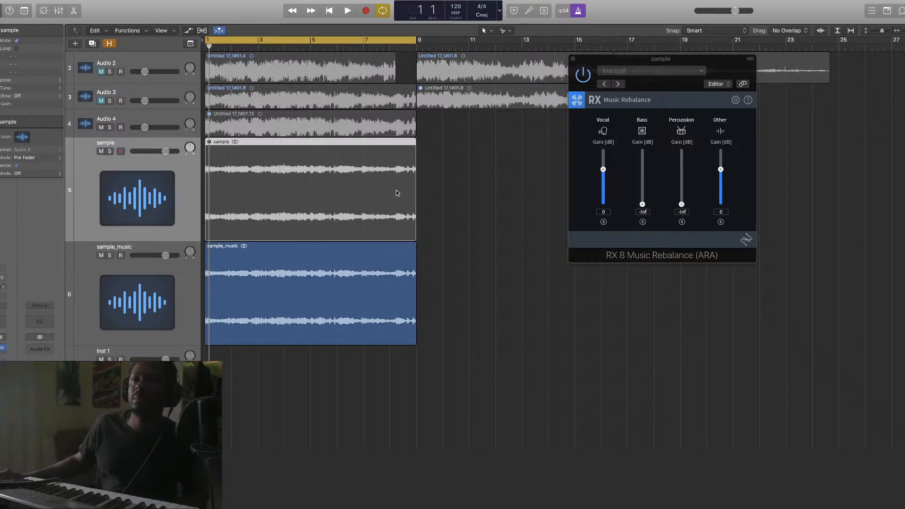
click(17, 42)
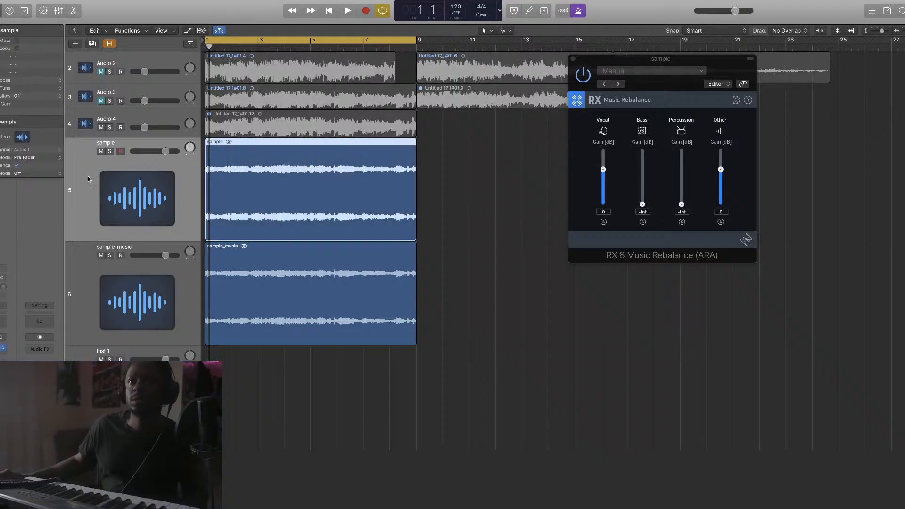
click(102, 256)
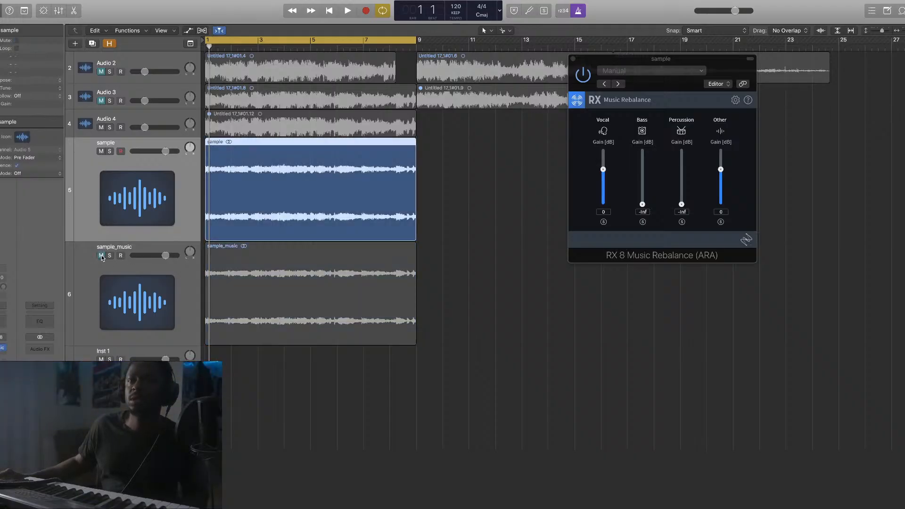
double_click(641, 205)
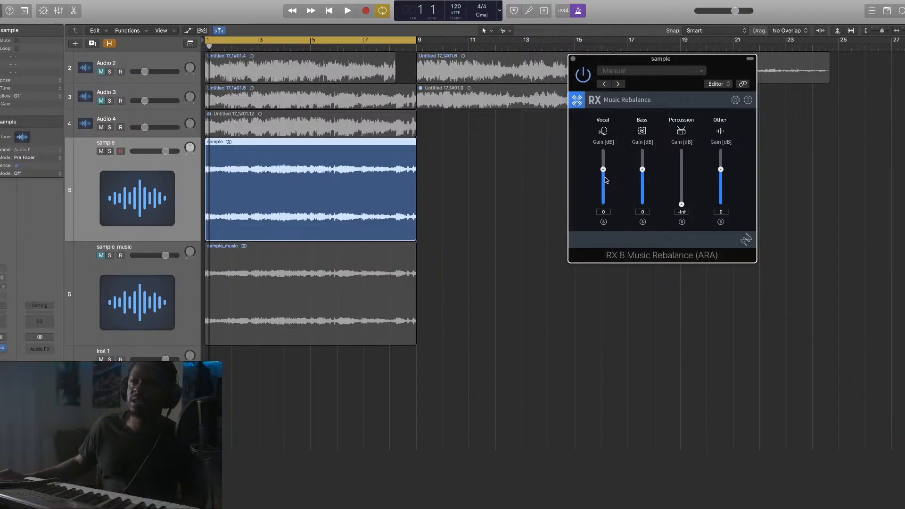
drag(721, 170, 719, 267)
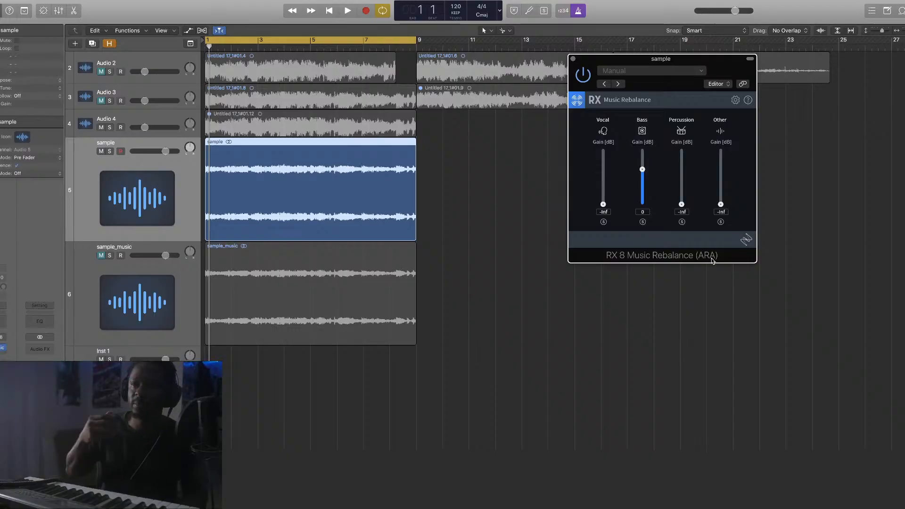
Audition the bass-only sample, reset the sample track volume, and reopen Bounce Regions In Place
key(space)
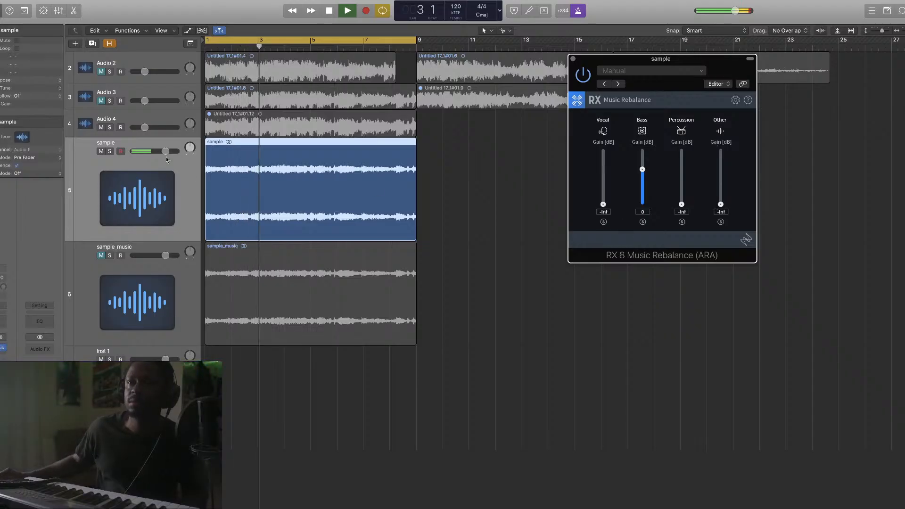
drag(166, 151, 177, 151)
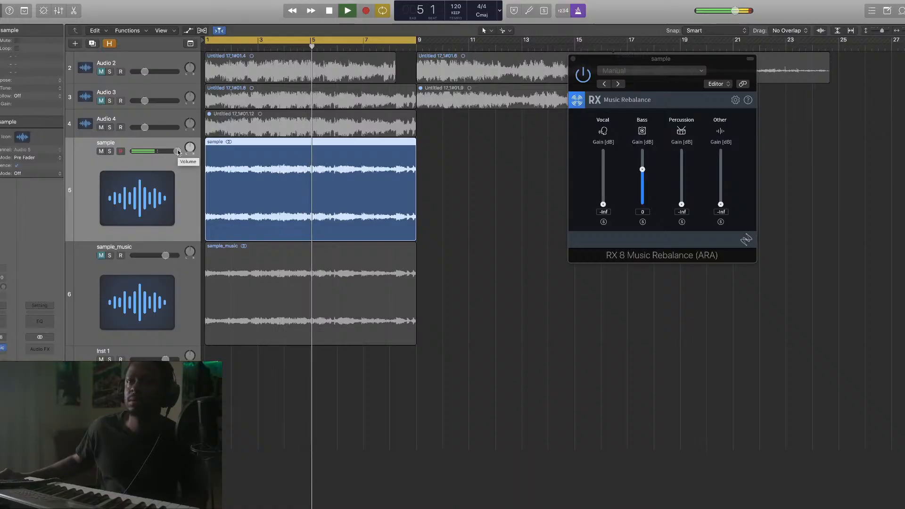
key(space)
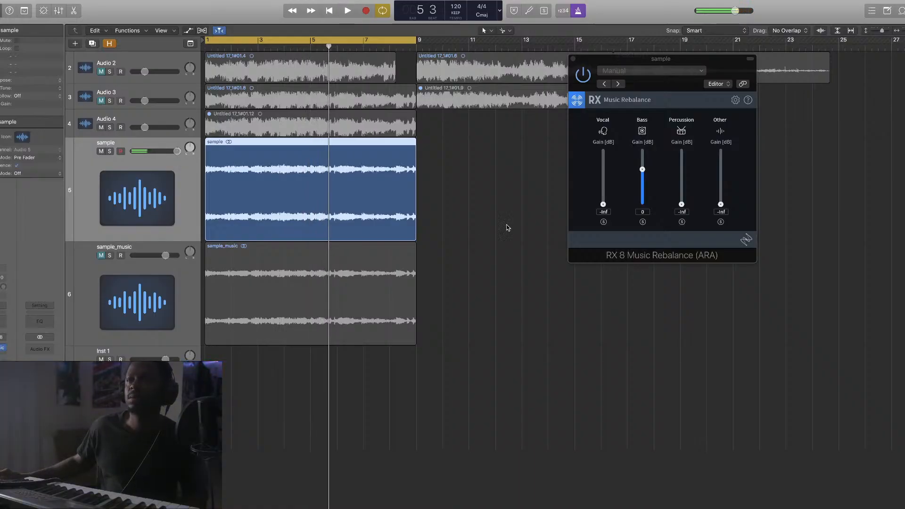
alt+click(178, 150)
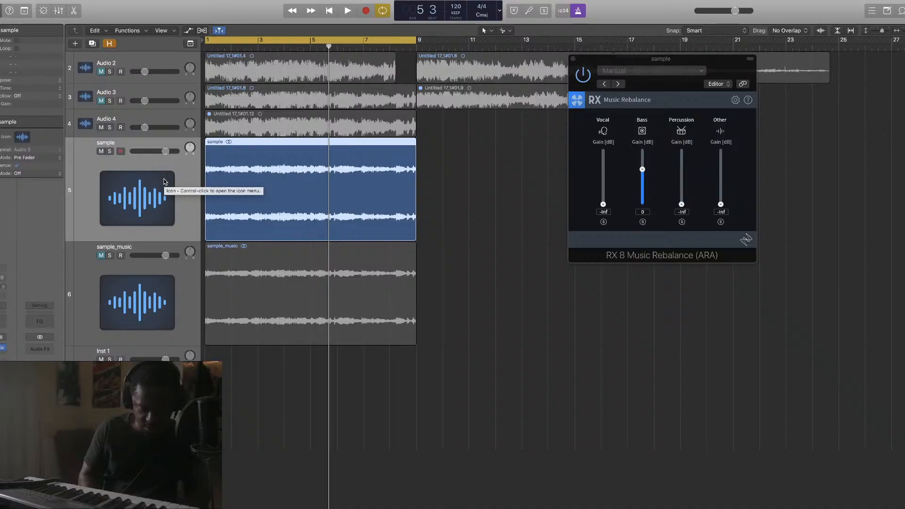
key(ctrl+b)
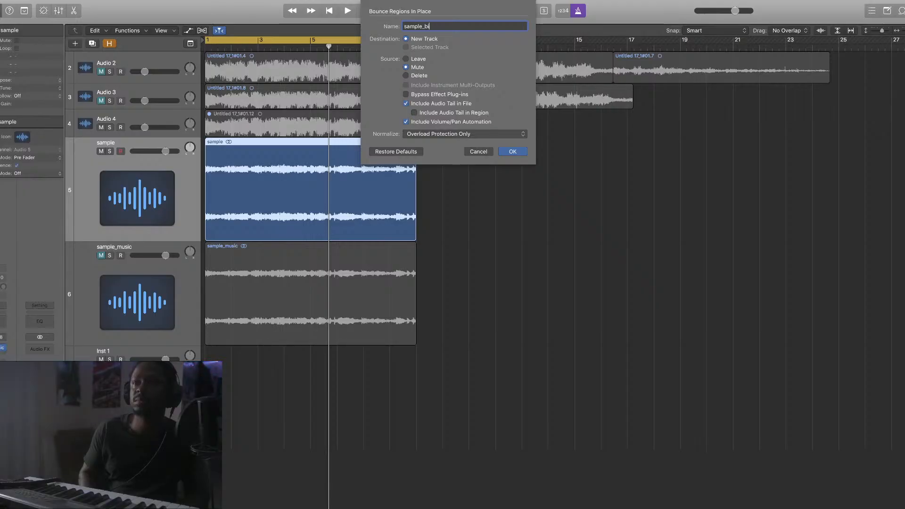
Confirm the bounce in place as a new bass-only track named sample_bass
key(Return)
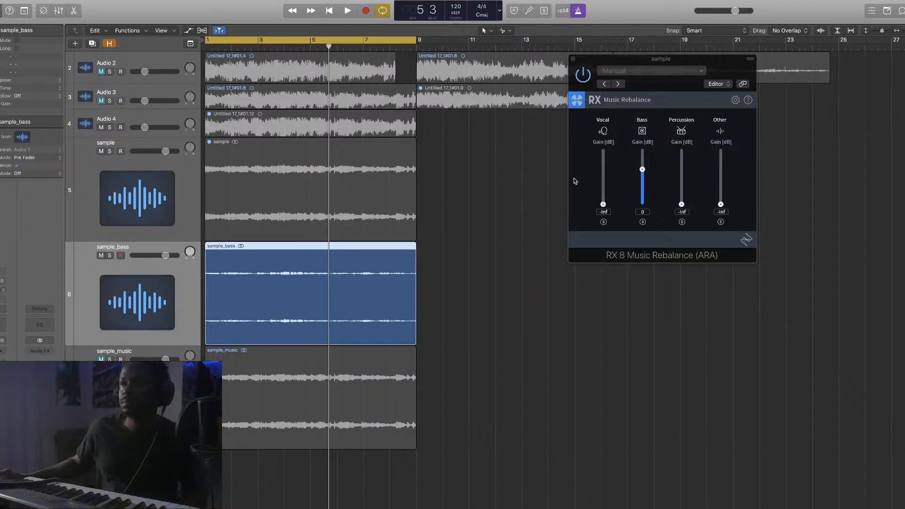
Pull the RX Bass stem to -Inf, unmute the sample region, play, and mute sample_bass
click(641, 170)
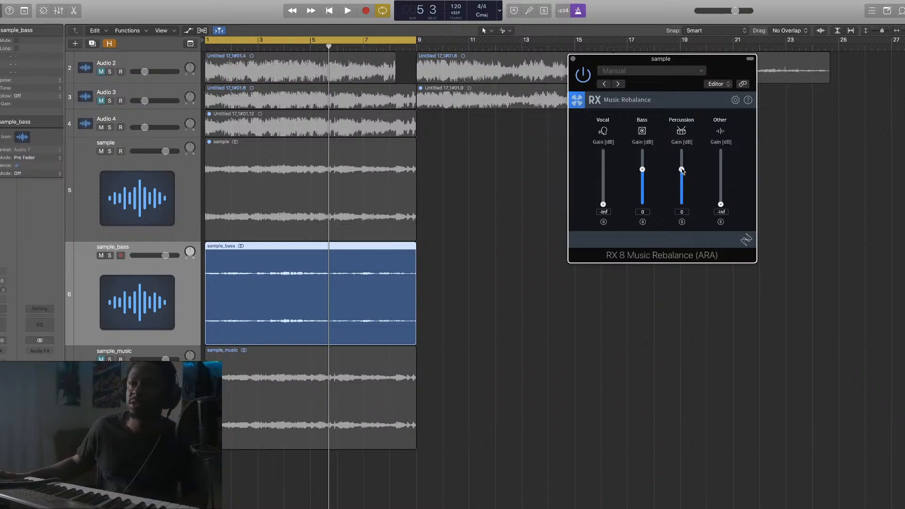
drag(641, 170, 642, 209)
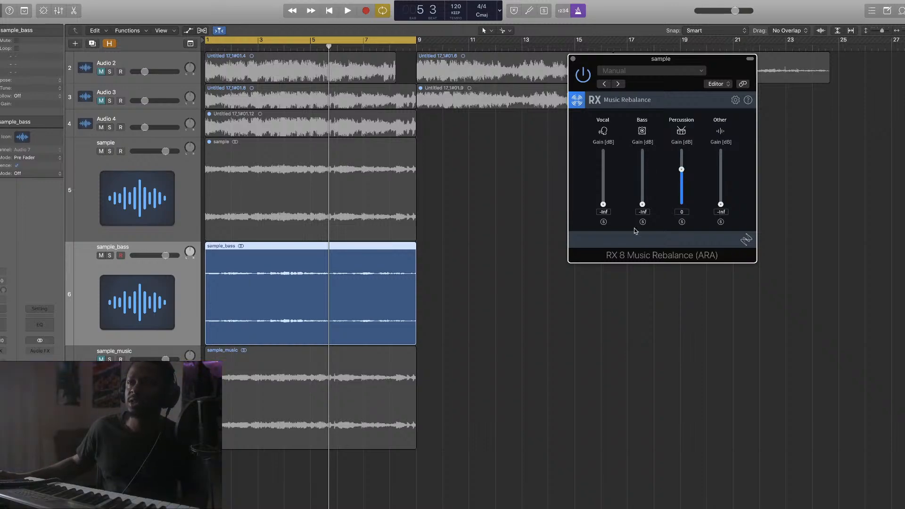
click(212, 143)
click(17, 40)
key(Return)
key(space)
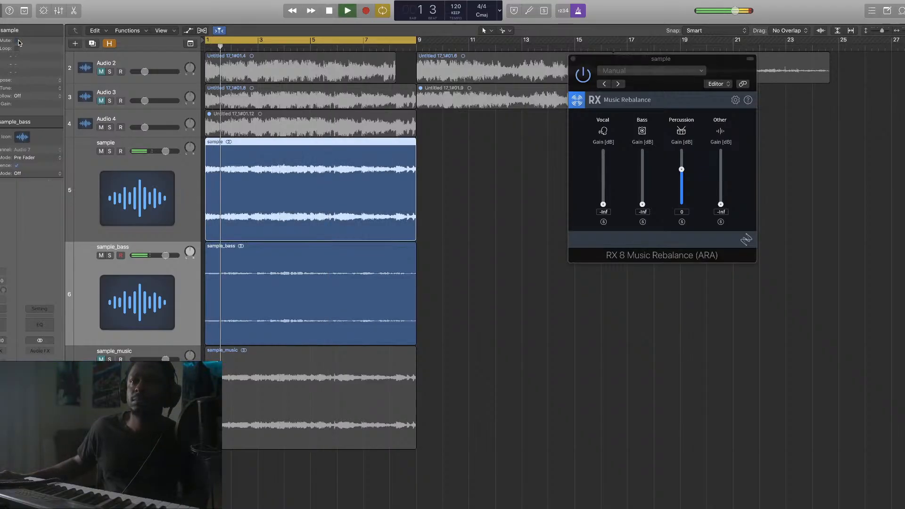
click(101, 255)
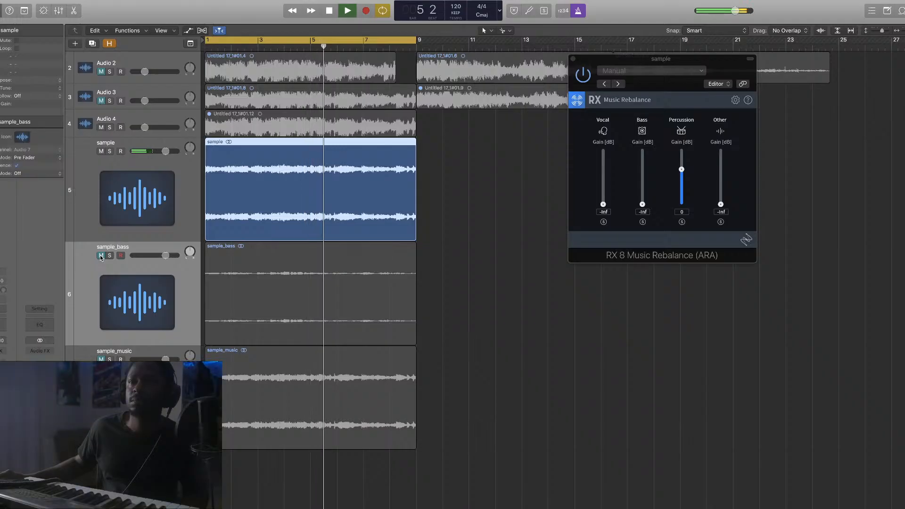
Reset the sample track volume to 0 dB, set Percussion to -Inf, and close Music Rebalance
drag(166, 150, 177, 151)
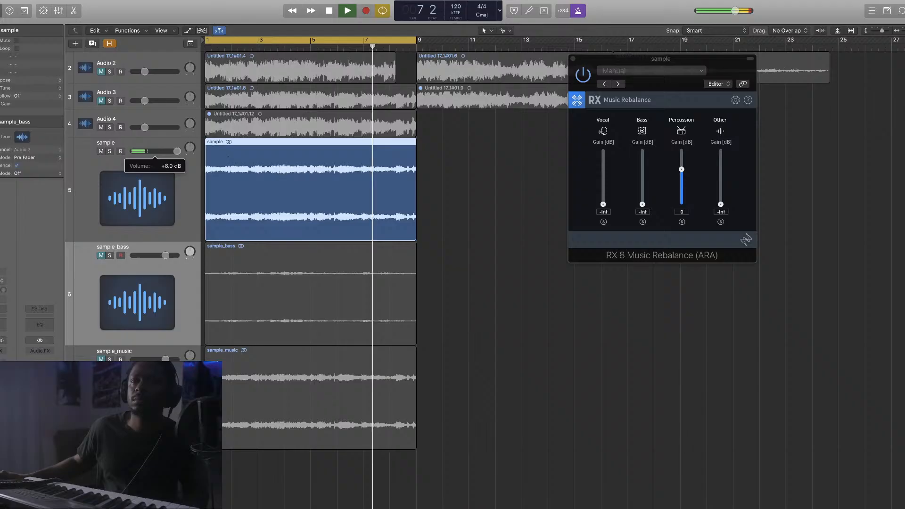
key(space)
alt+click(176, 152)
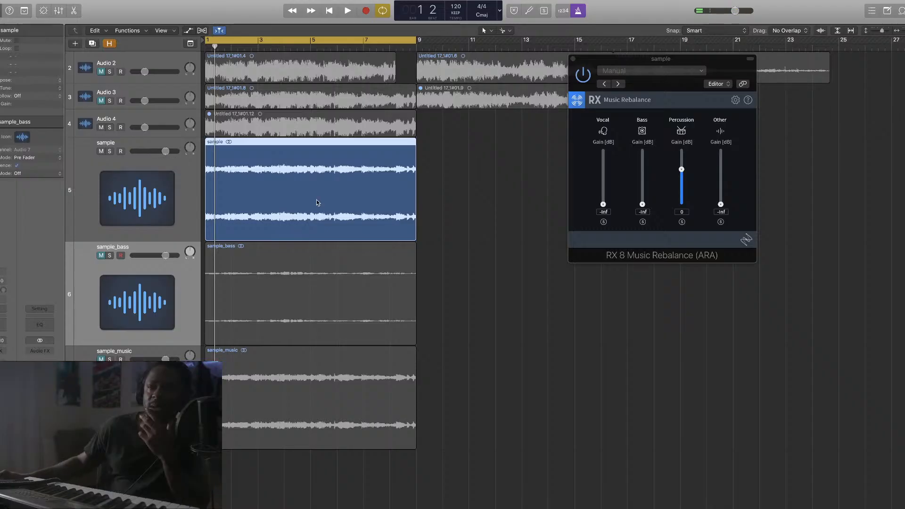
click(604, 57)
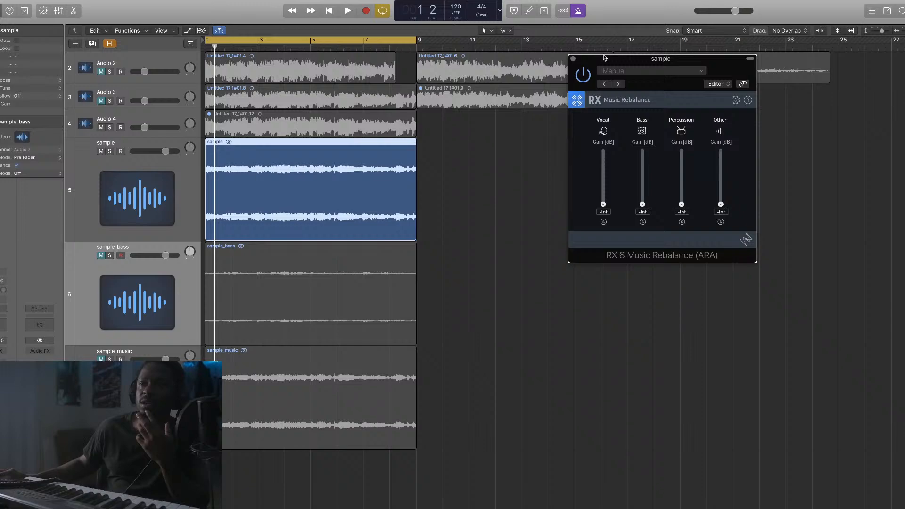
click(573, 58)
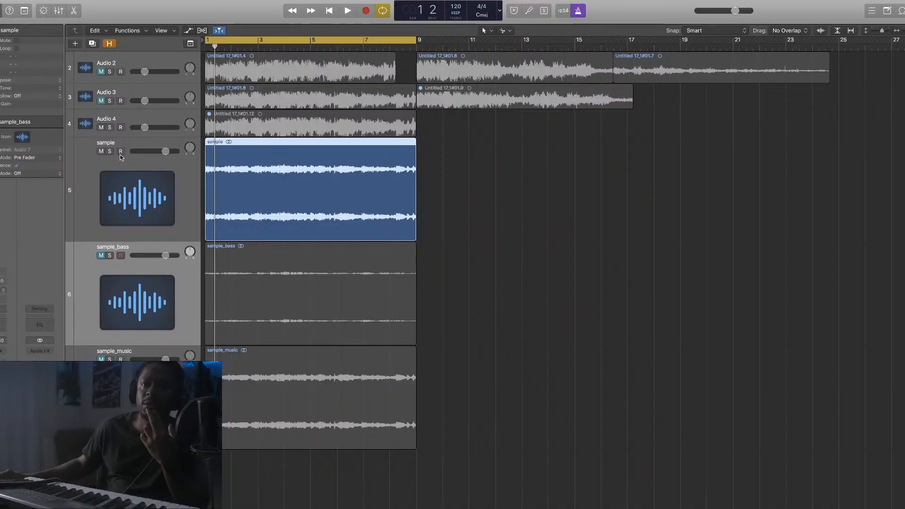
Shrink the sample track's height and play the sample_bass stem
drag(177, 241, 176, 178)
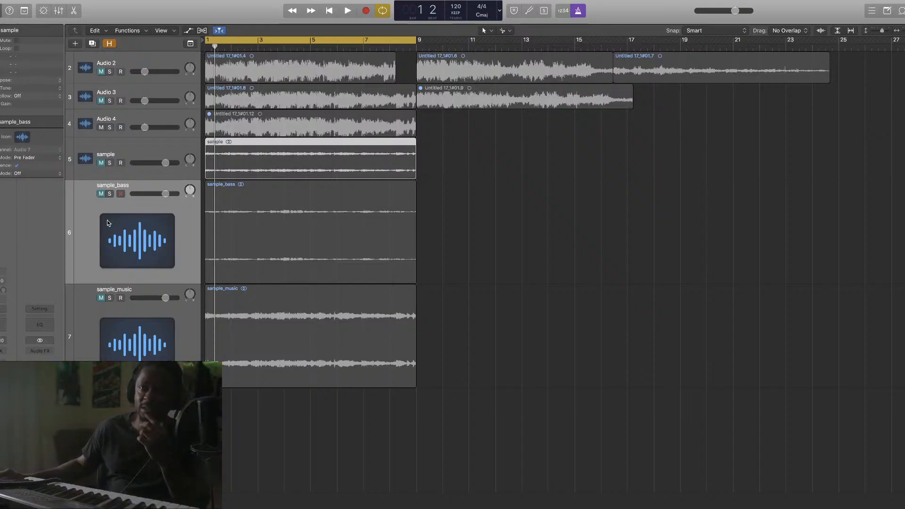
scroll(102, 211, right, 1)
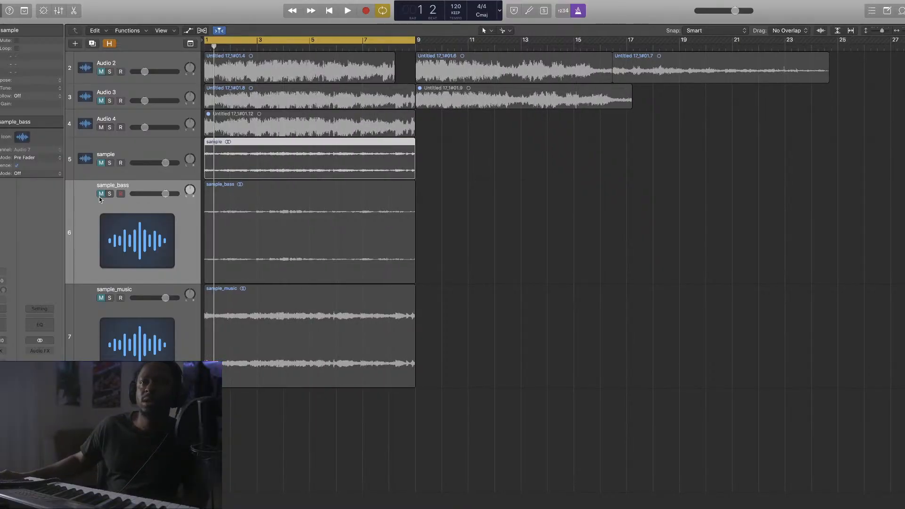
click(106, 267)
key(space)
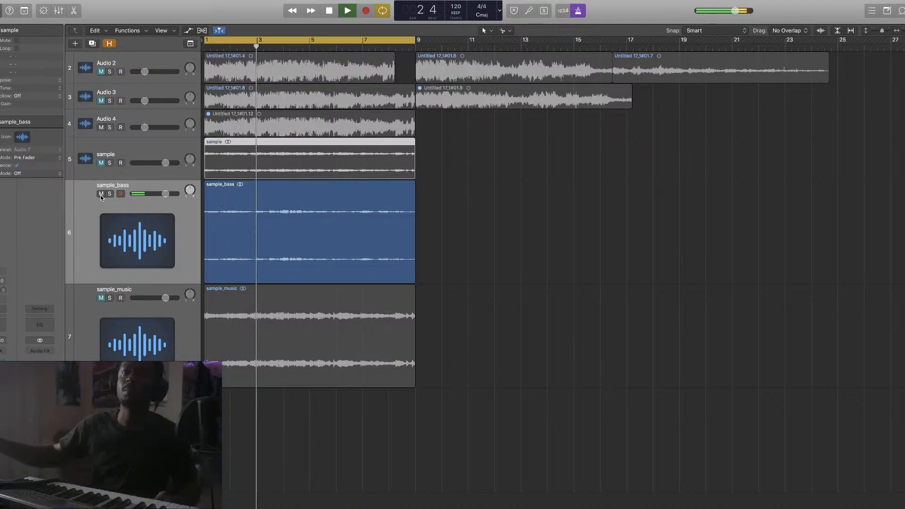
key(space)
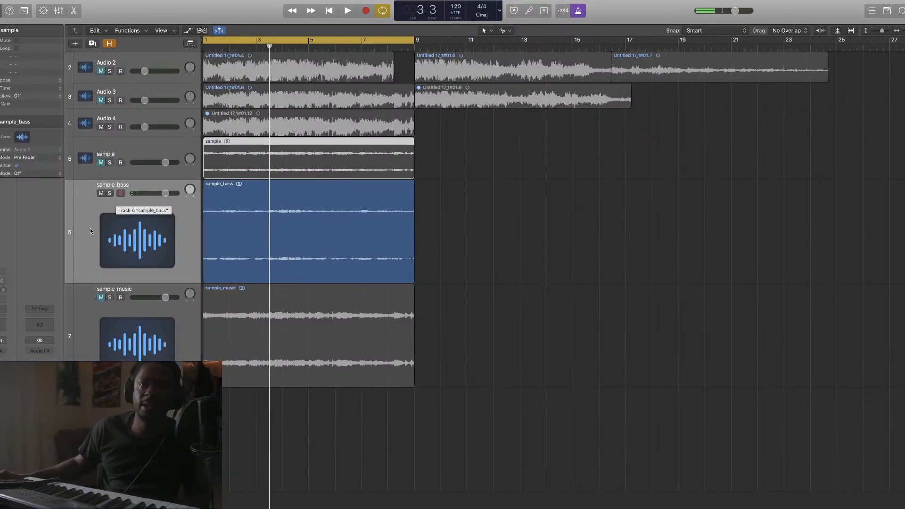
Solo and play the sample_music stem, then turn its solo off
scroll(115, 283, right, 1)
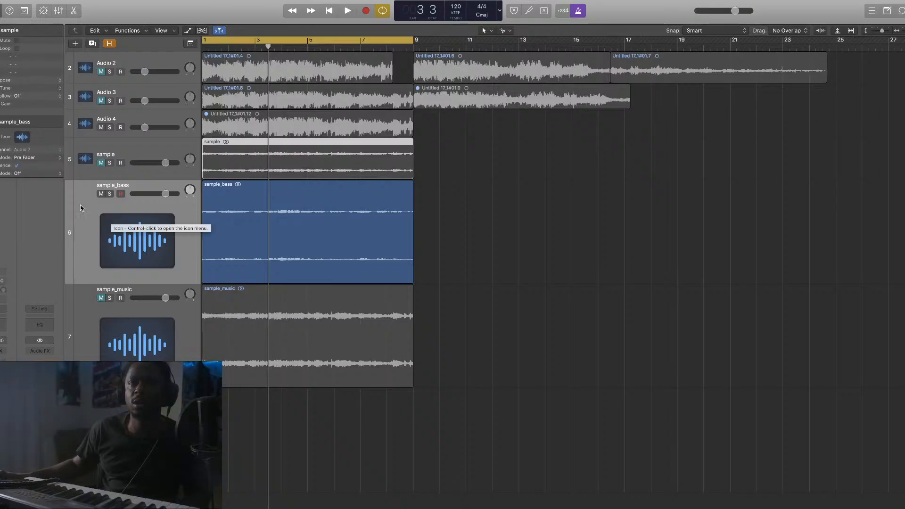
shift+click(106, 304)
click(112, 299)
click(111, 194)
click(111, 195)
key(space)
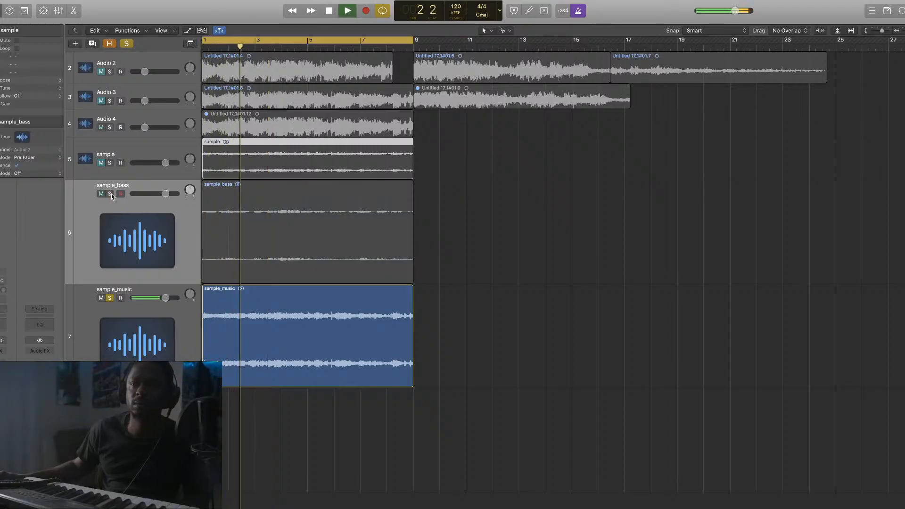
key(space)
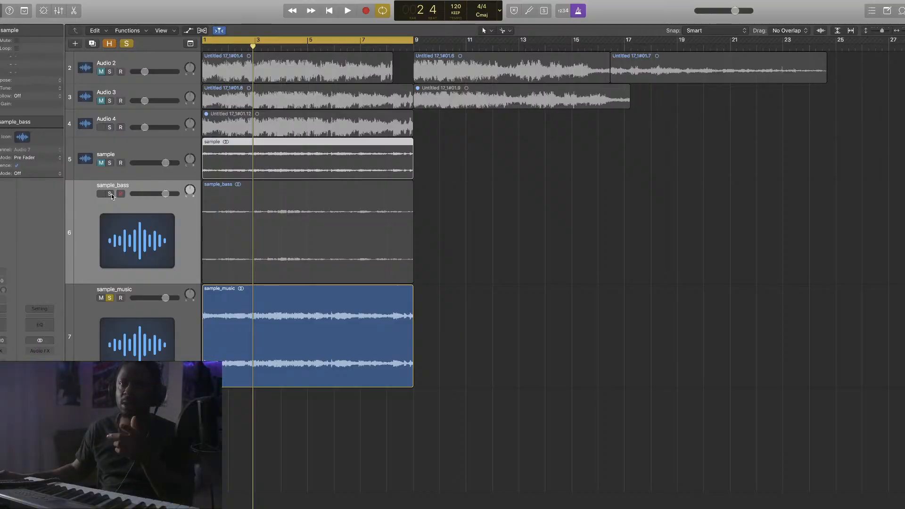
scroll(112, 197, right, 1)
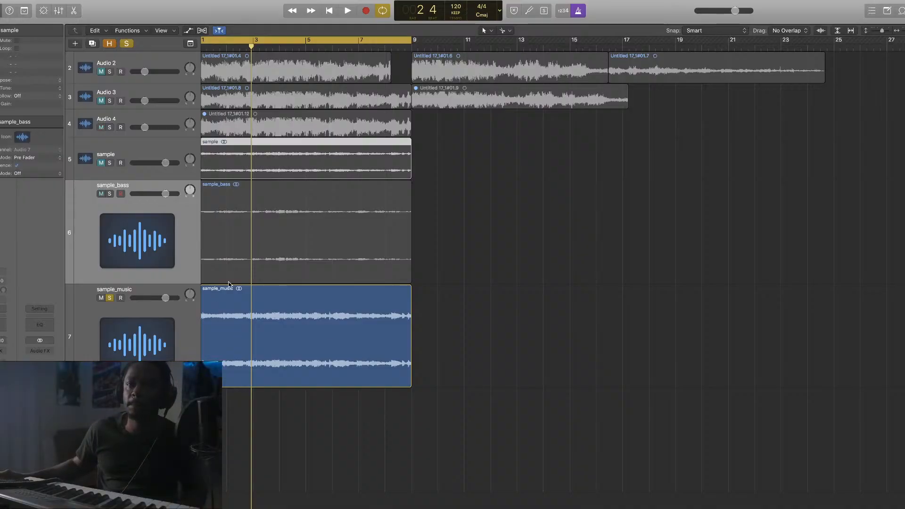
scroll(380, 393, left, 2)
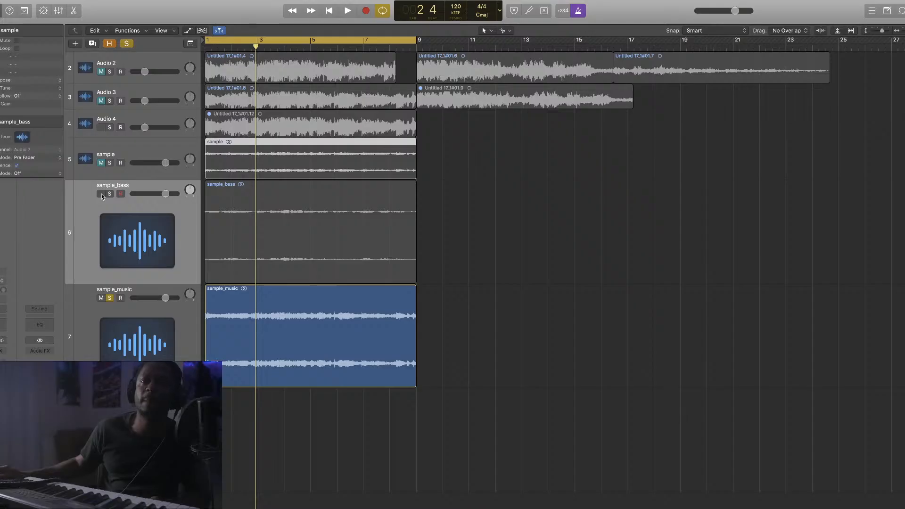
key(Up)
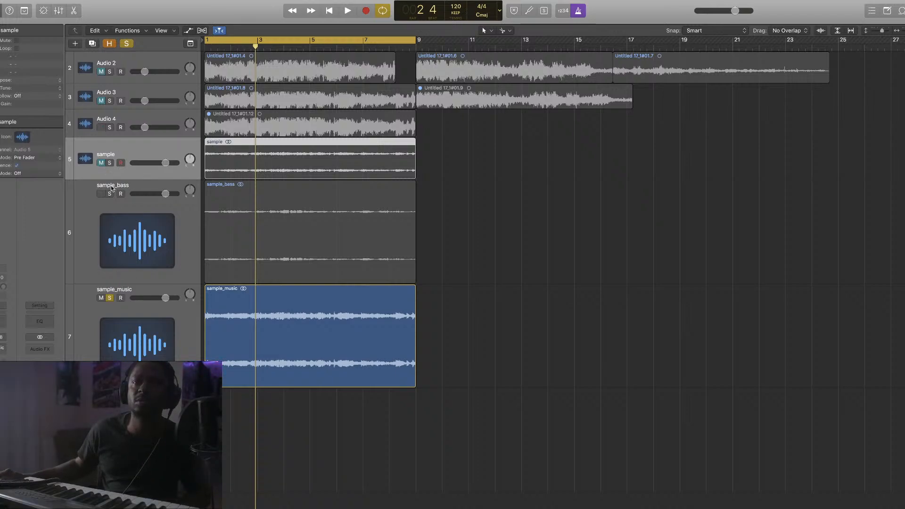
click(111, 298)
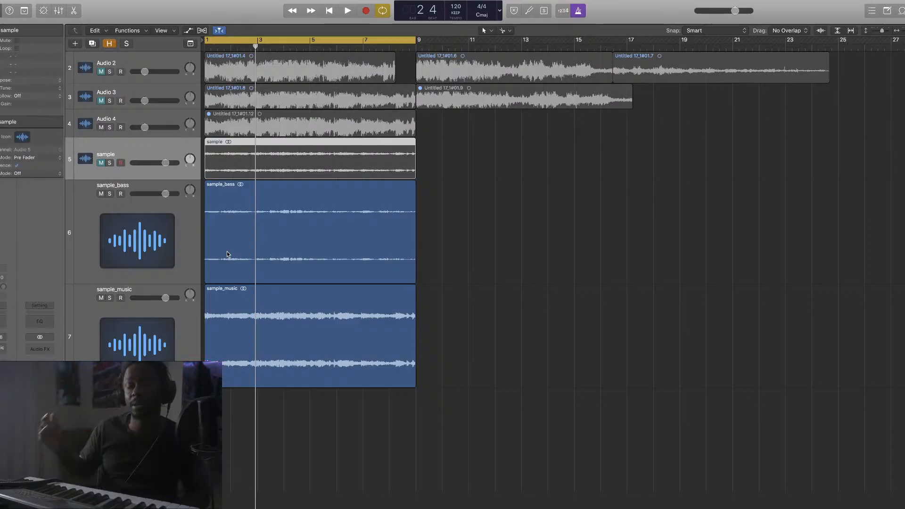
Turn on Flex Time in Polyphonic mode for sample_bass and sample_music, then hide flex view
click(179, 221)
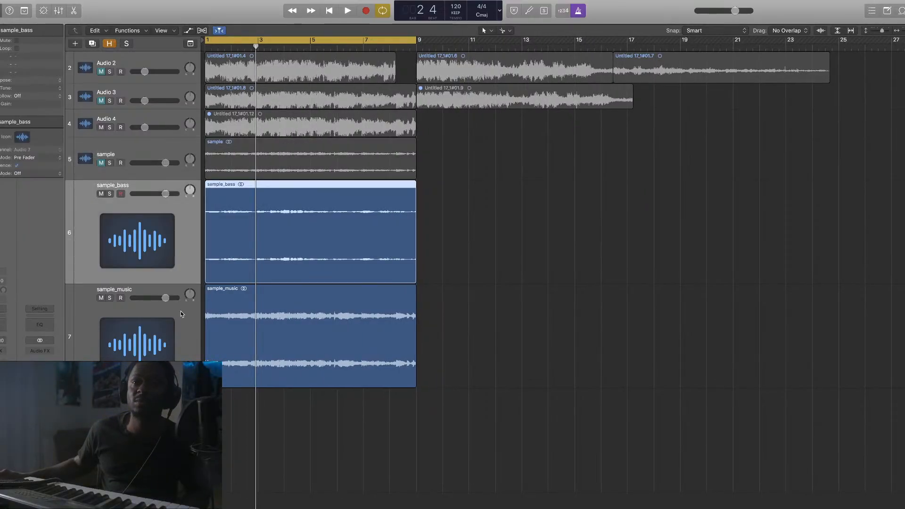
shift+click(182, 331)
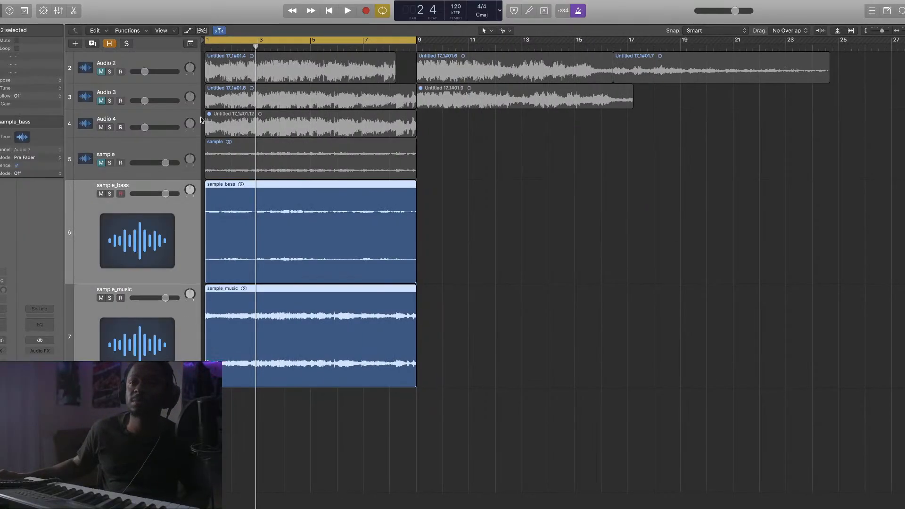
click(201, 30)
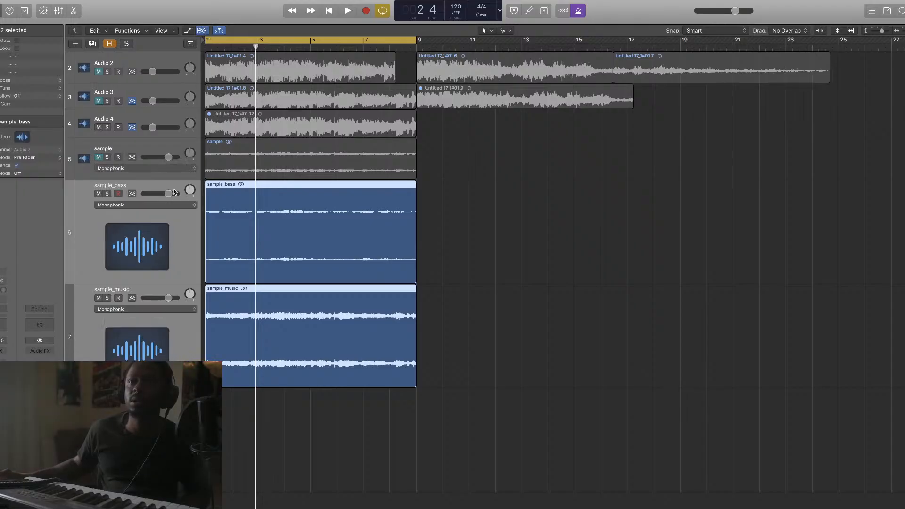
click(132, 194)
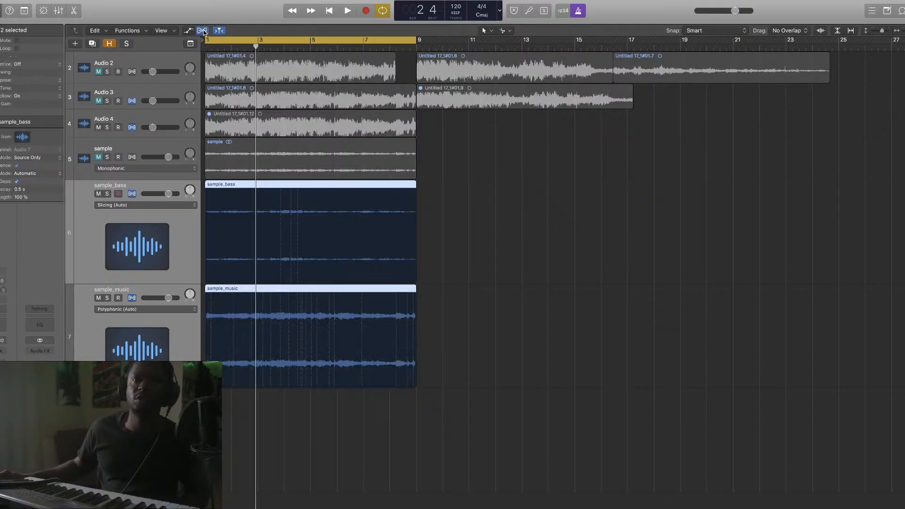
click(152, 203)
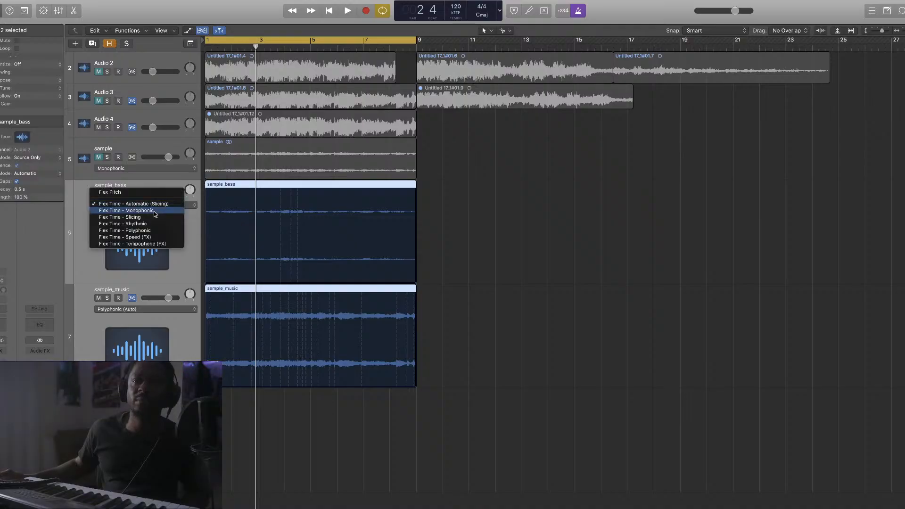
click(162, 230)
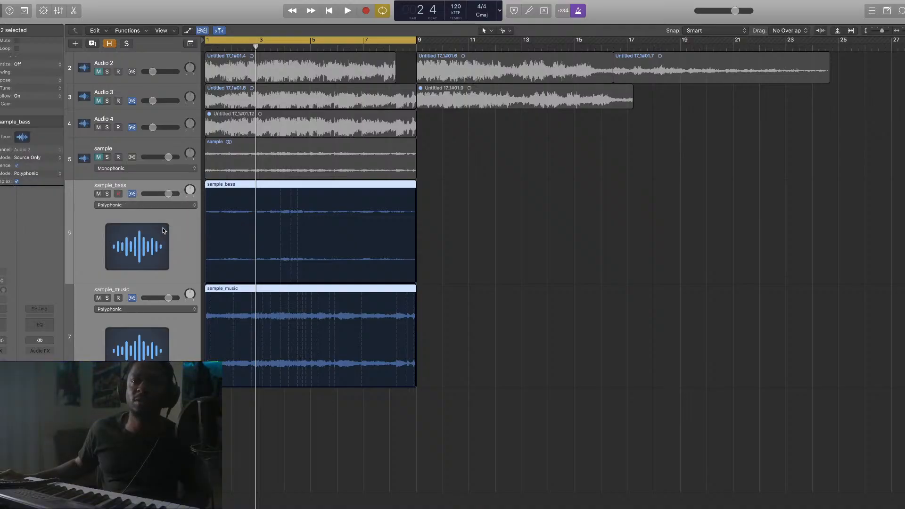
click(202, 31)
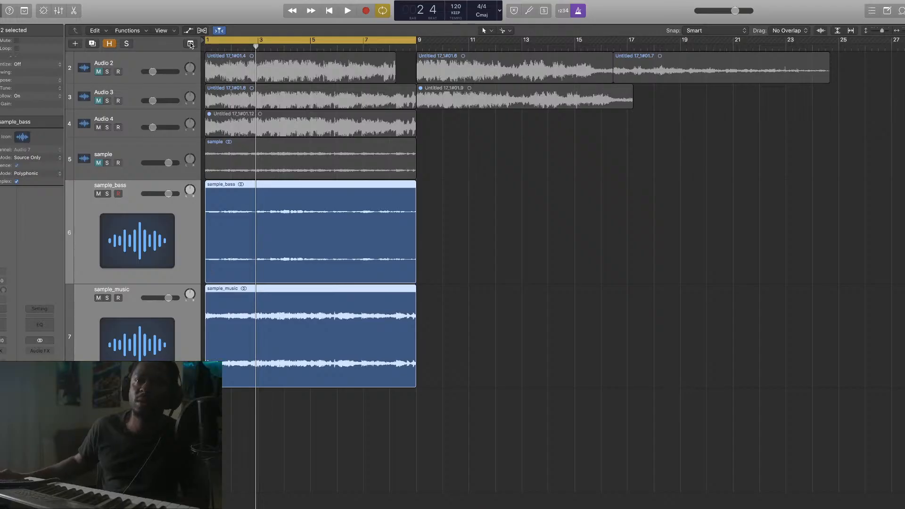
click(201, 31)
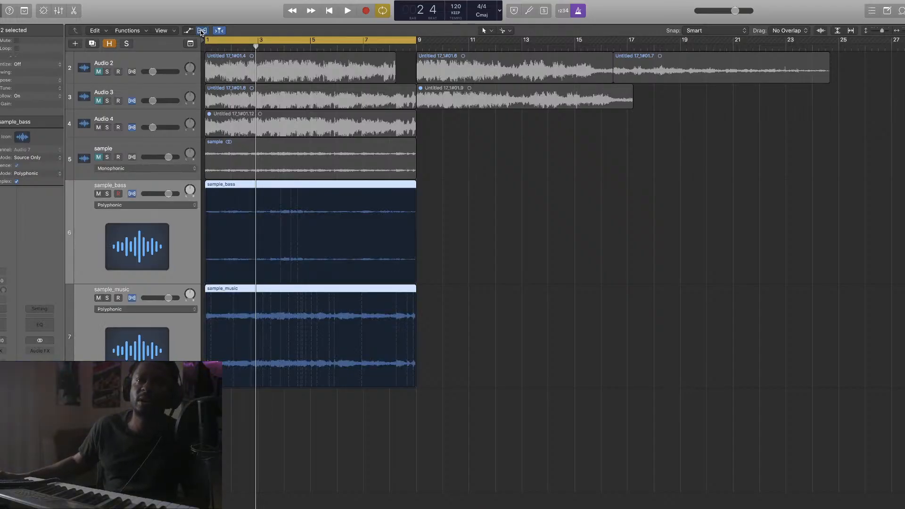
click(201, 31)
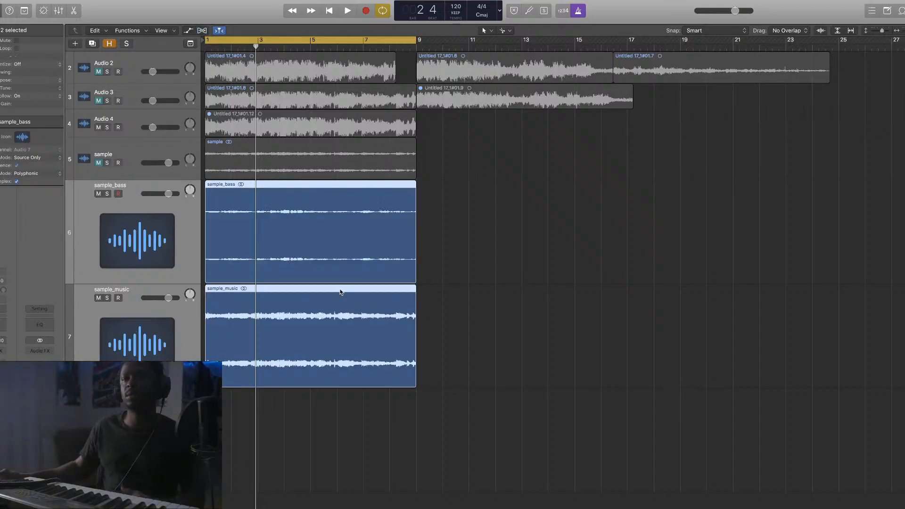
Zoom the timeline in and out and play a short stretch of the stems
key(super+Right)
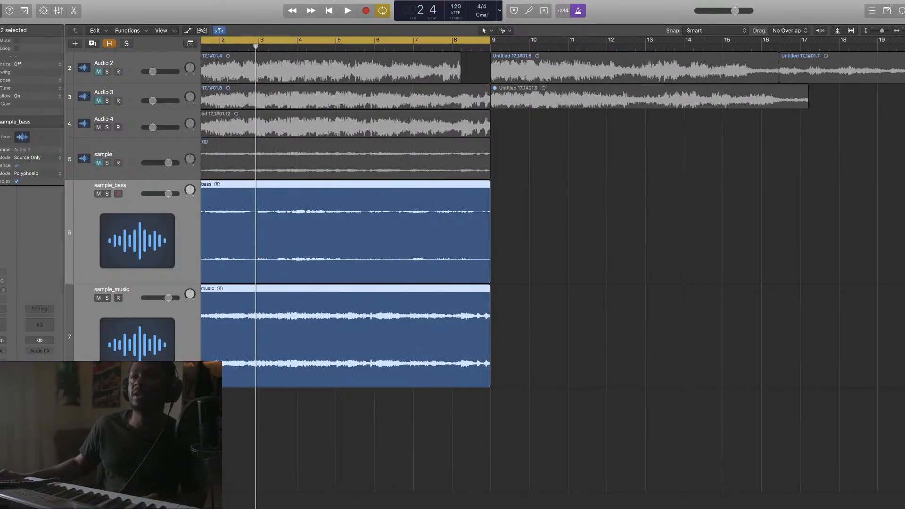
key(super+Left)
key(super+Left)
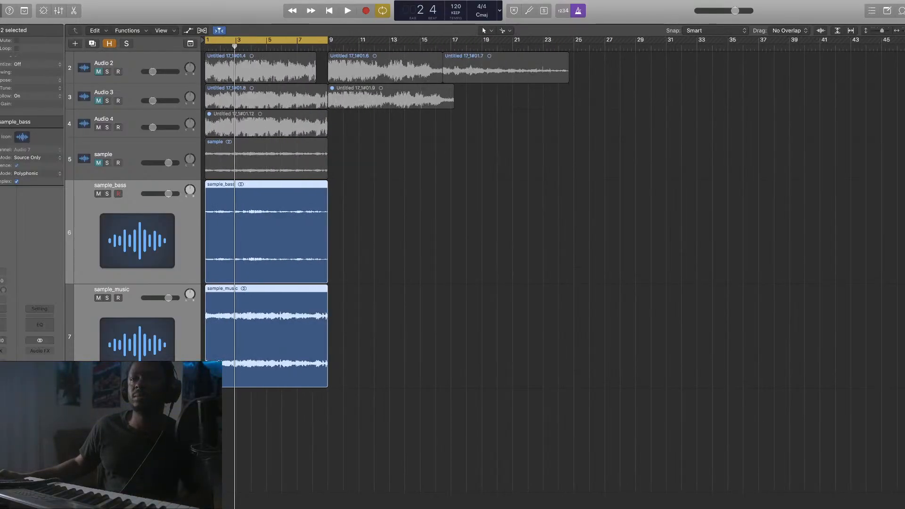
key(space)
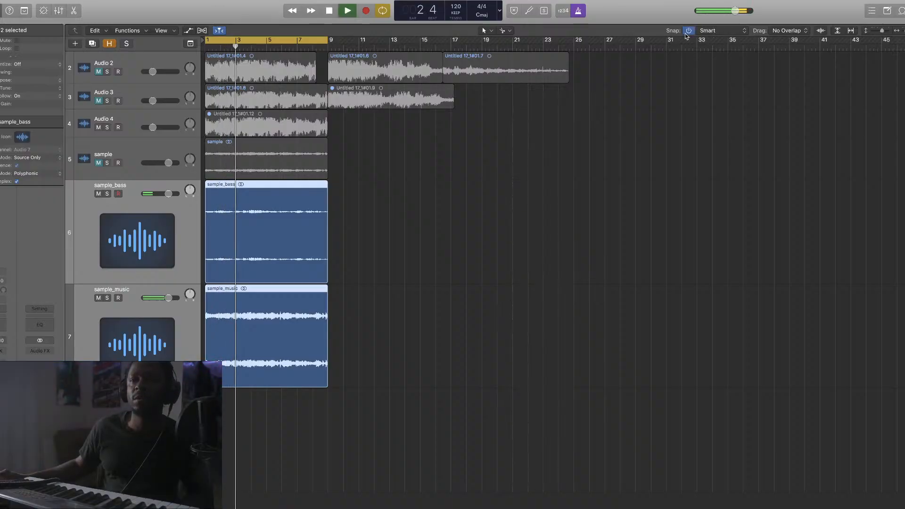
key(space)
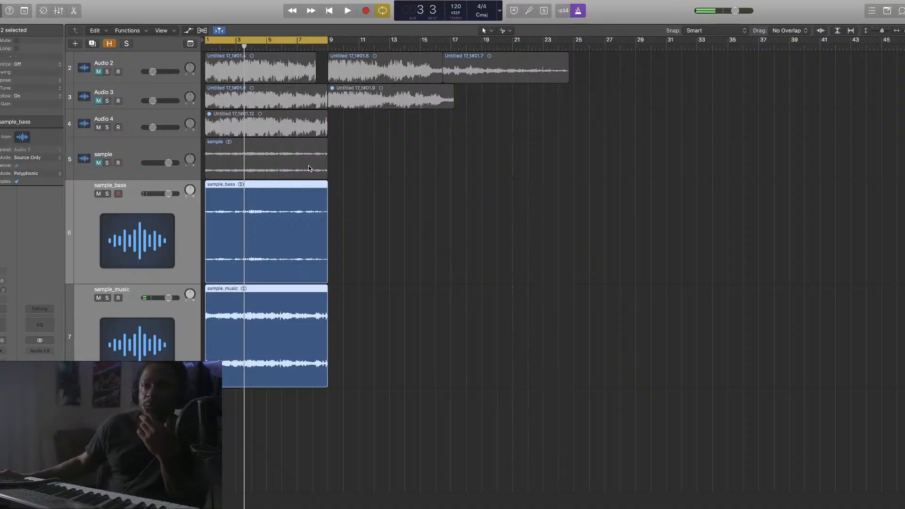
Deselect the bass and music regions and launch KeyFinder from the Dock
click(360, 447)
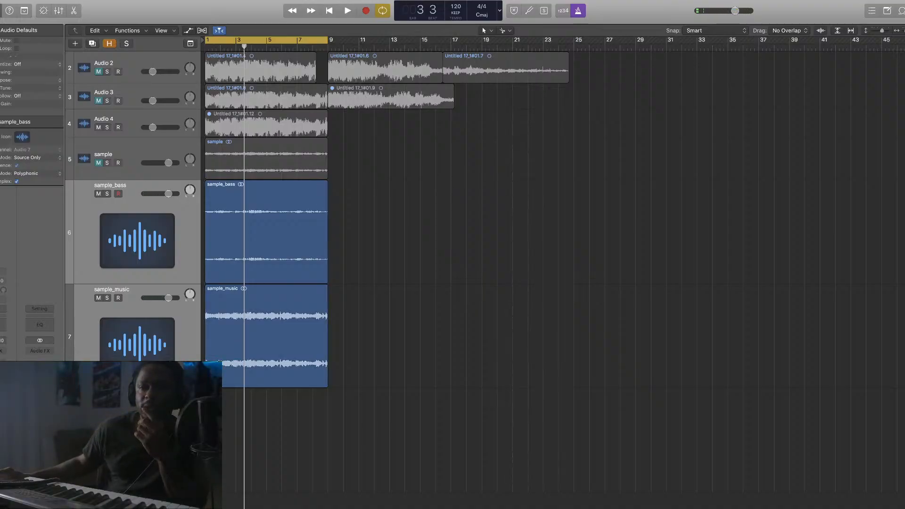
mouse_move(359, 508)
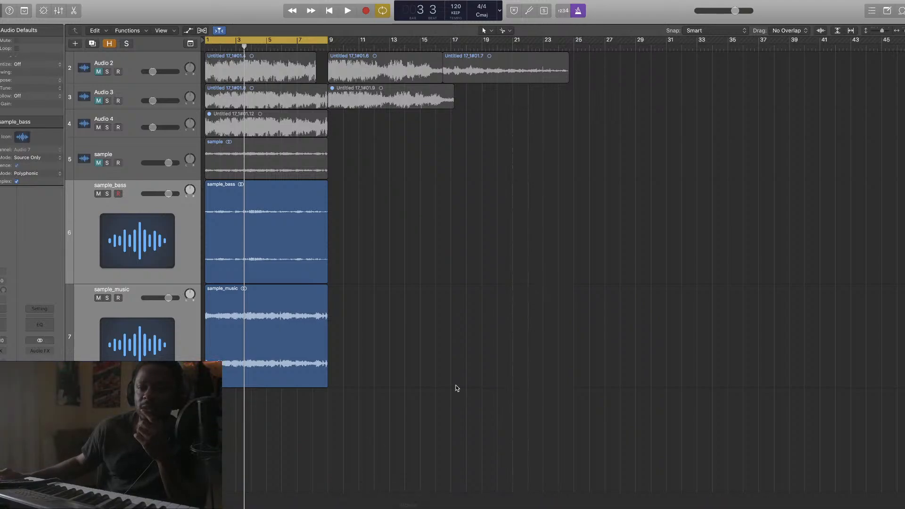
mouse_move(424, 508)
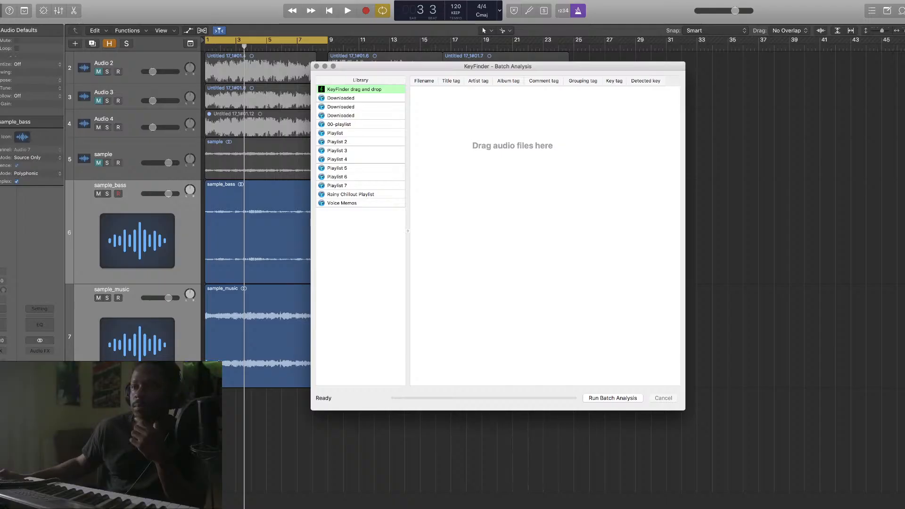
Back in Logic, open the Project audio browser and reveal sample.aif in Finder
key(super+Tab)
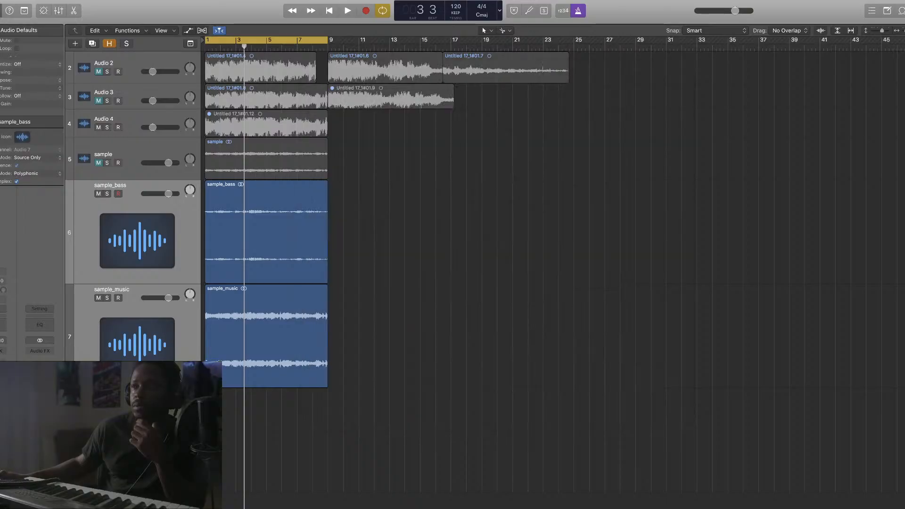
key(f)
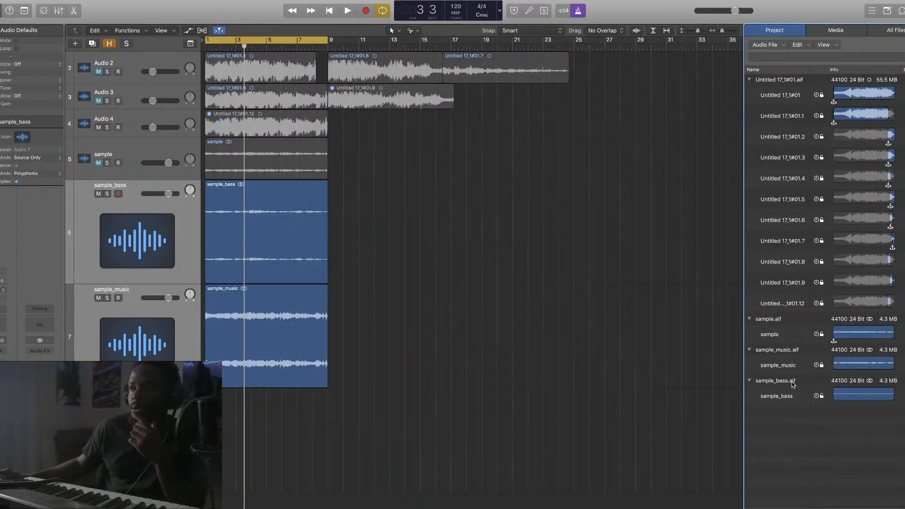
right_click(777, 321)
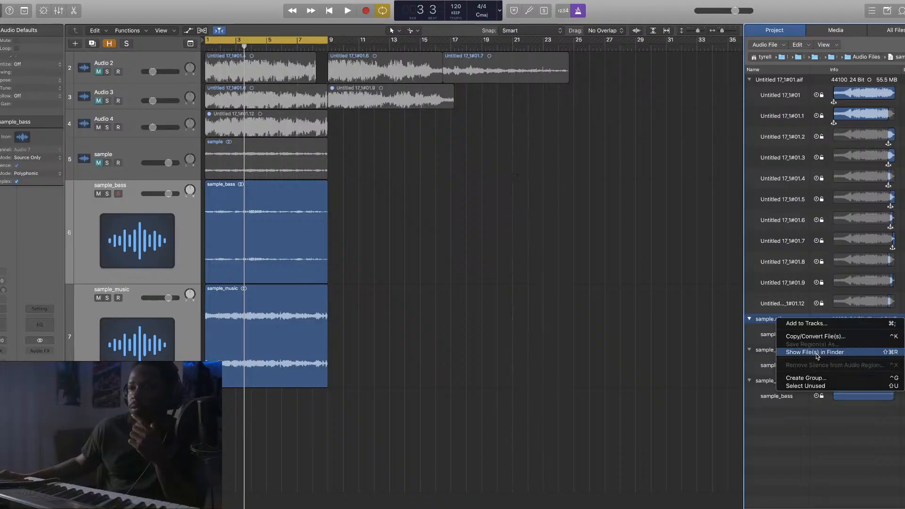
click(817, 352)
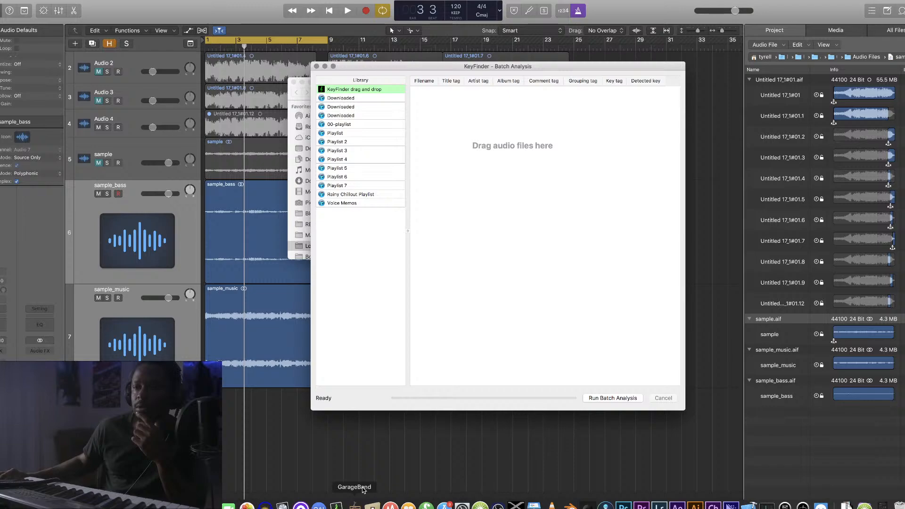
Run KeyFinder batch analysis on sample.aif, reading key Gm, then close KeyFinder
drag(576, 69, 303, 52)
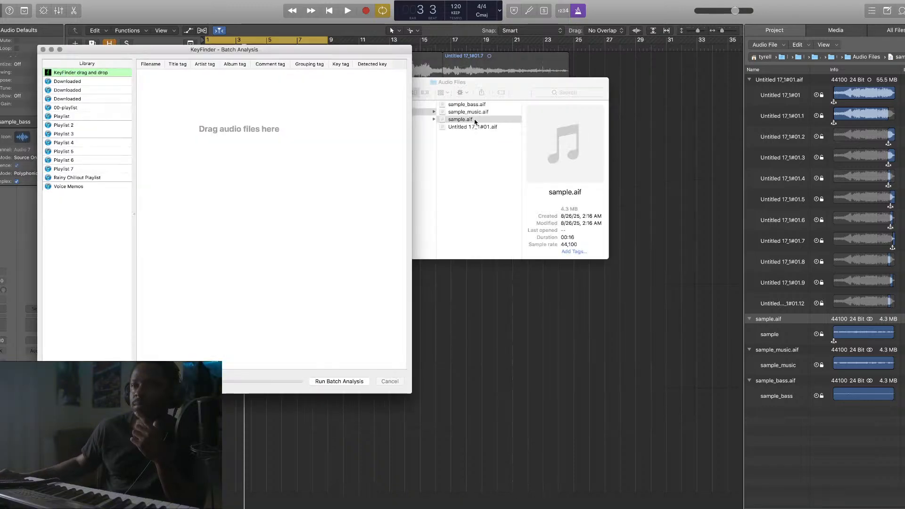
drag(475, 119, 329, 163)
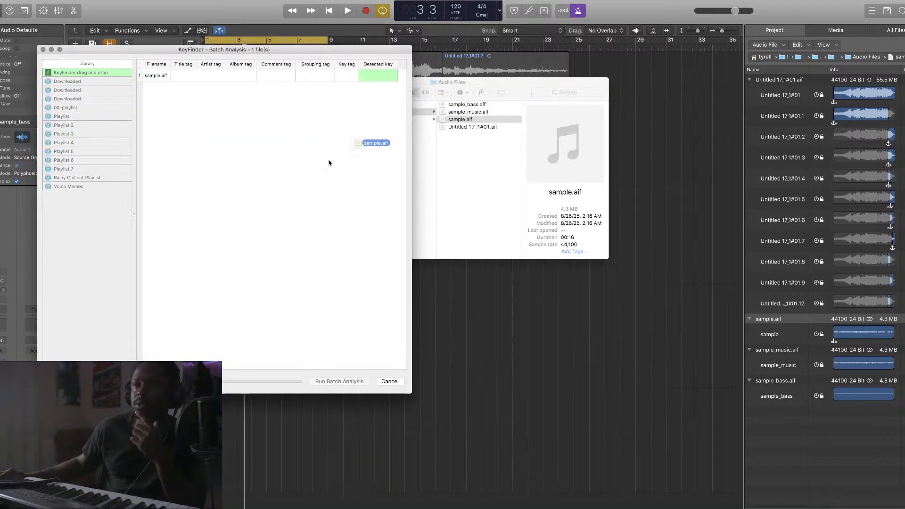
click(347, 381)
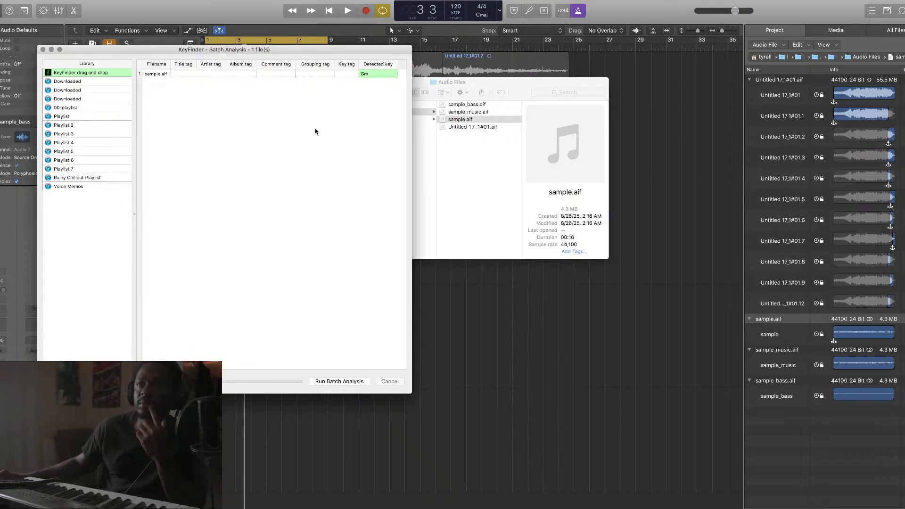
click(42, 50)
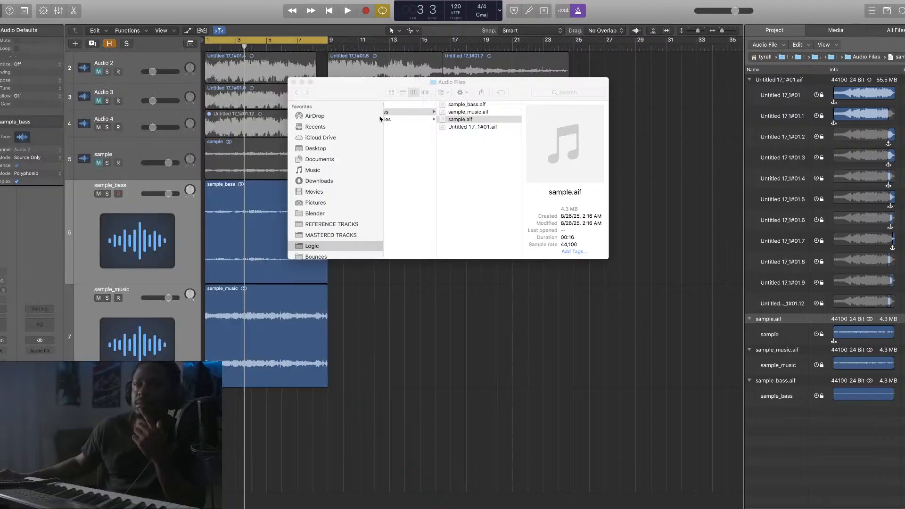
click(293, 84)
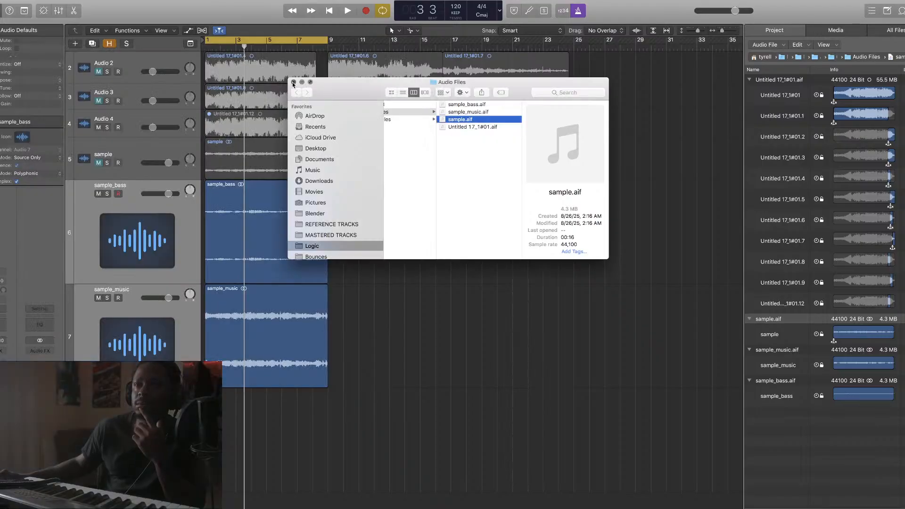
Close Finder, rename the sample track to 'sample Gm', and select the sample_bass track
click(293, 84)
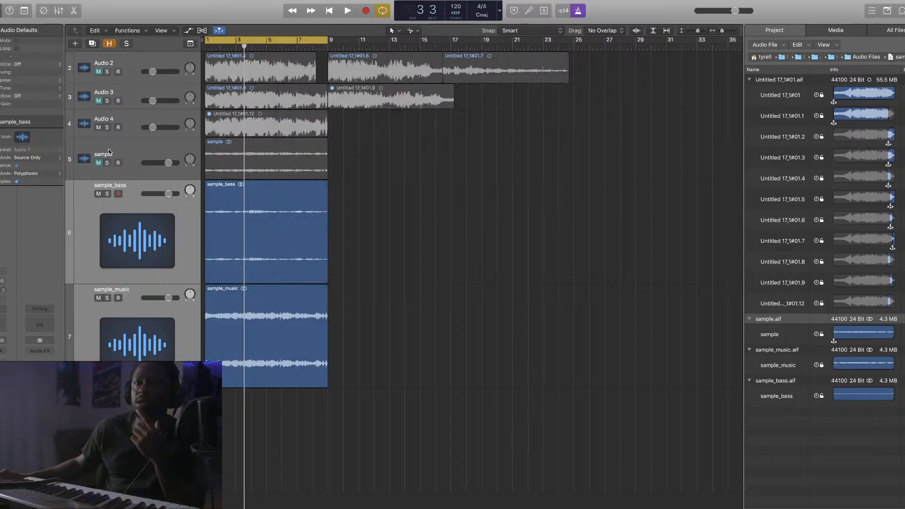
double_click(118, 154)
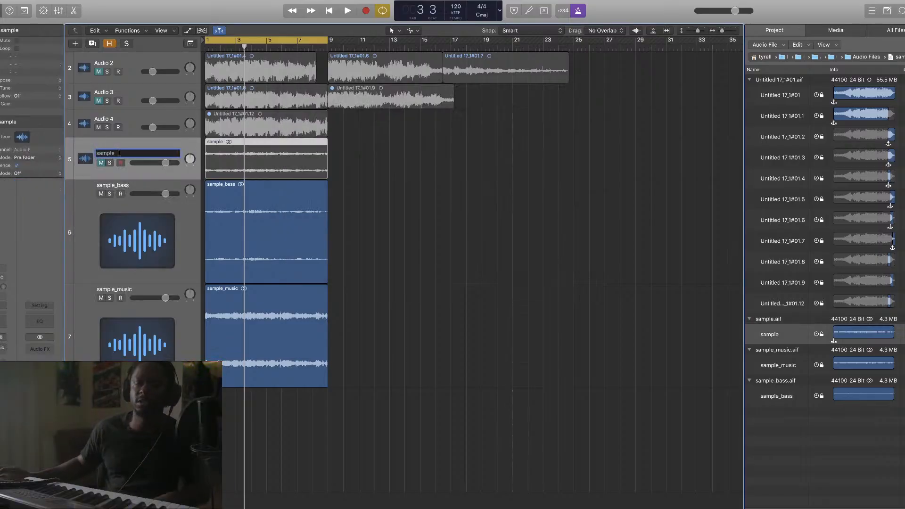
text(Gm)
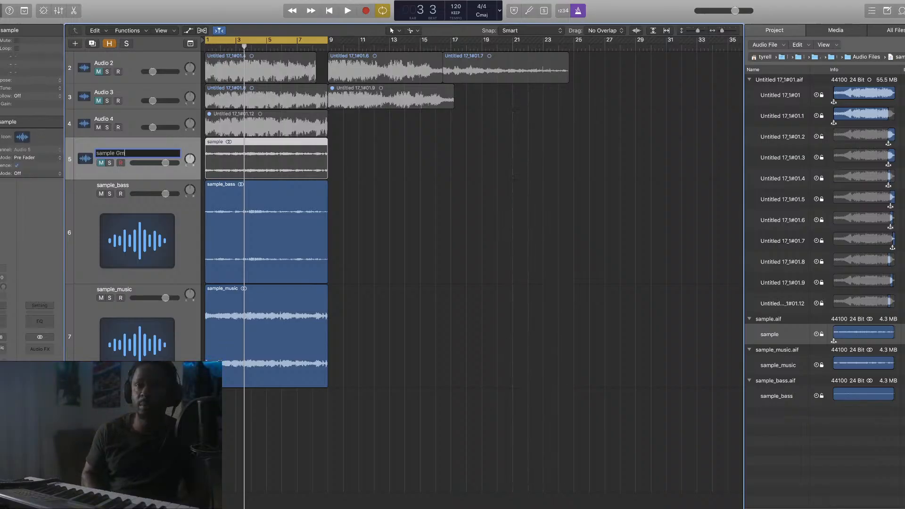
key(Return)
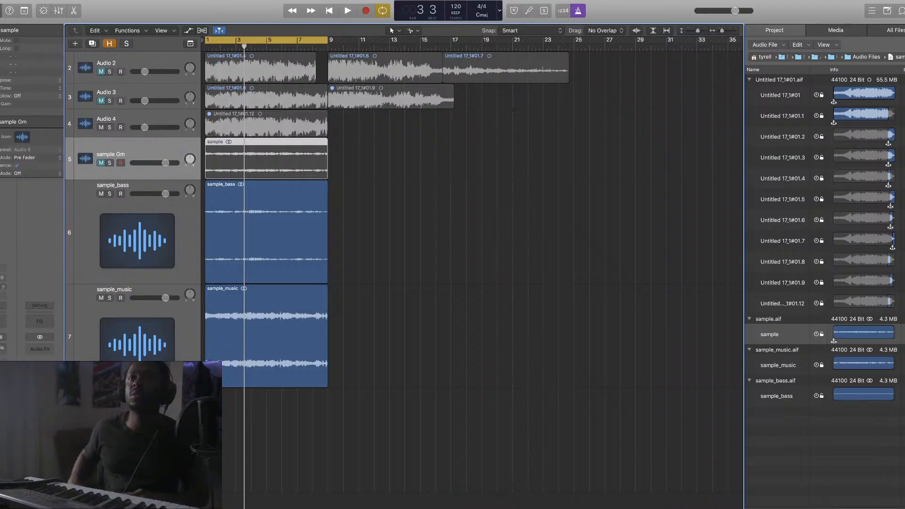
scroll(119, 154, right, 5)
scroll(245, 208, left, 5)
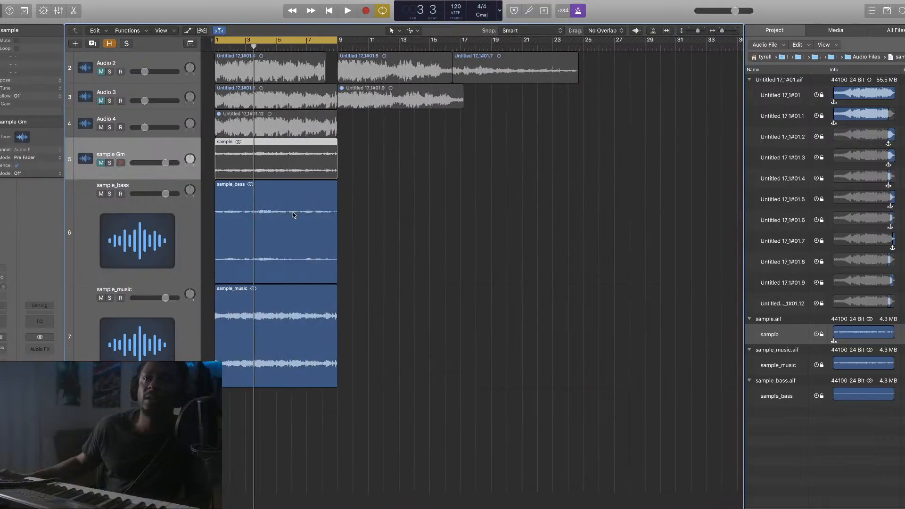
click(184, 244)
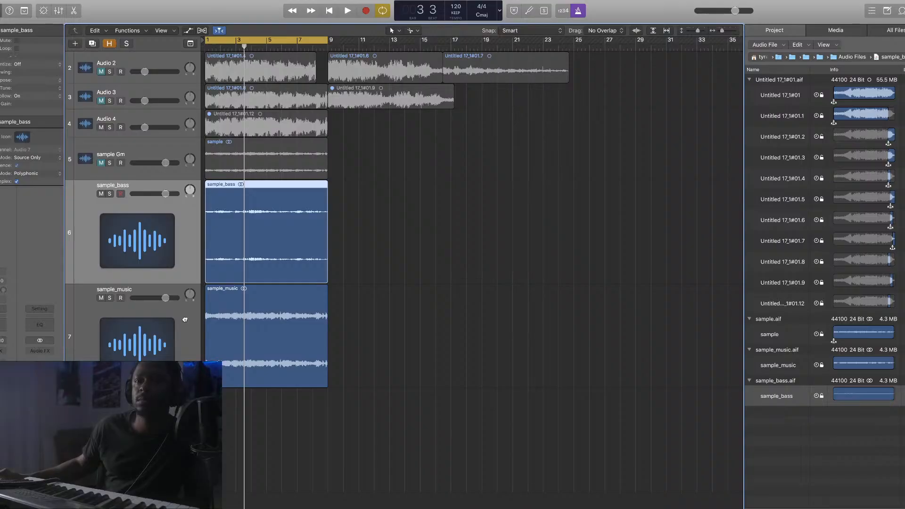
Select the sample_music track, then adjust the vertical zoom so all track rows fit
click(186, 319)
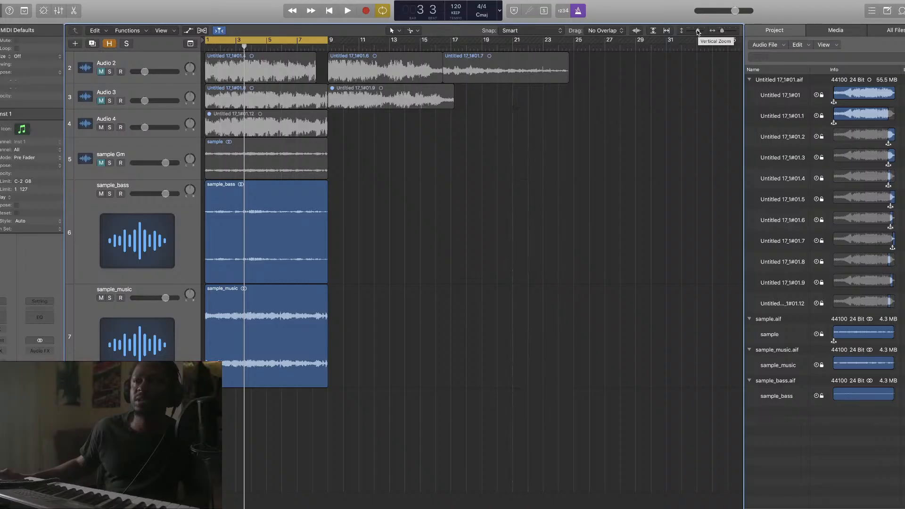
drag(698, 31, 695, 31)
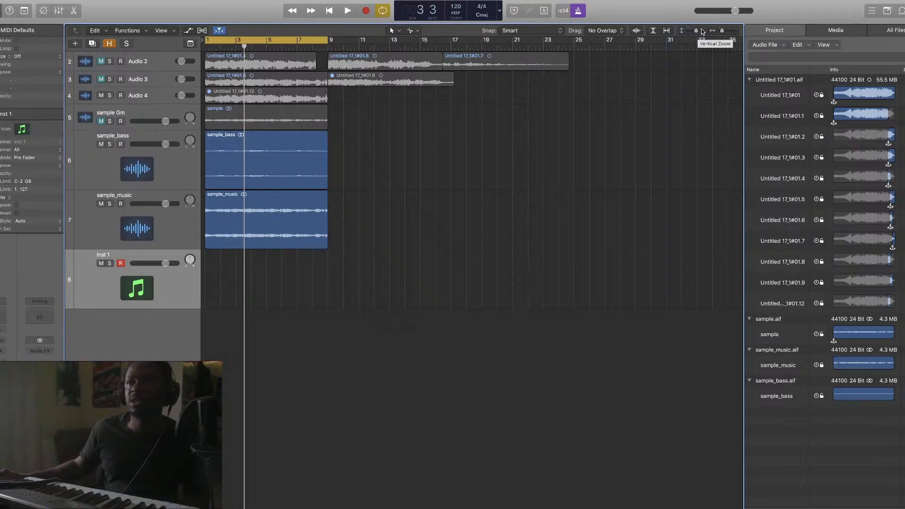
drag(696, 32, 727, 34)
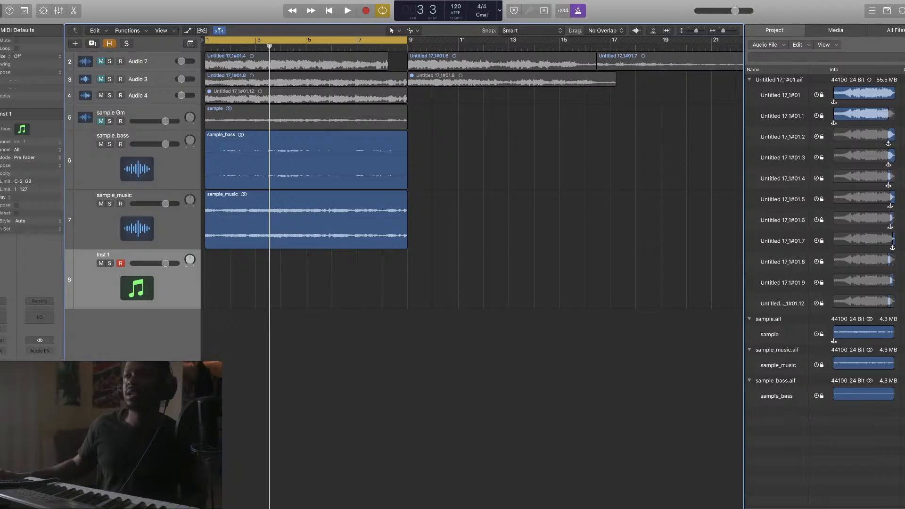
Hide the Browser, then play and stop the stem arrangement to audition it
key(f)
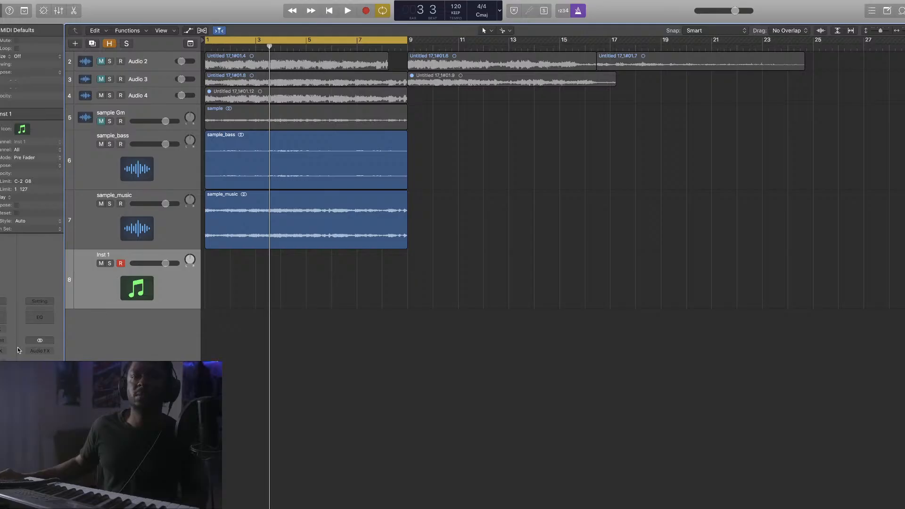
key(space)
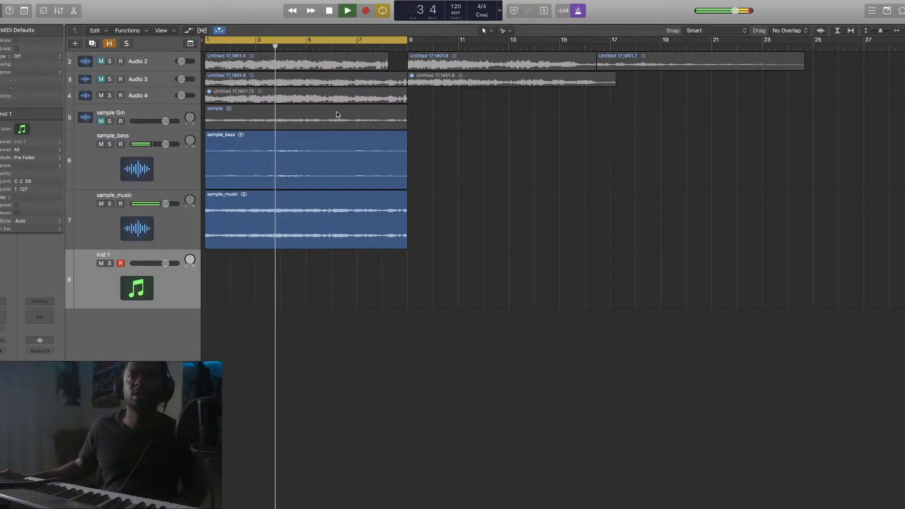
key(space)
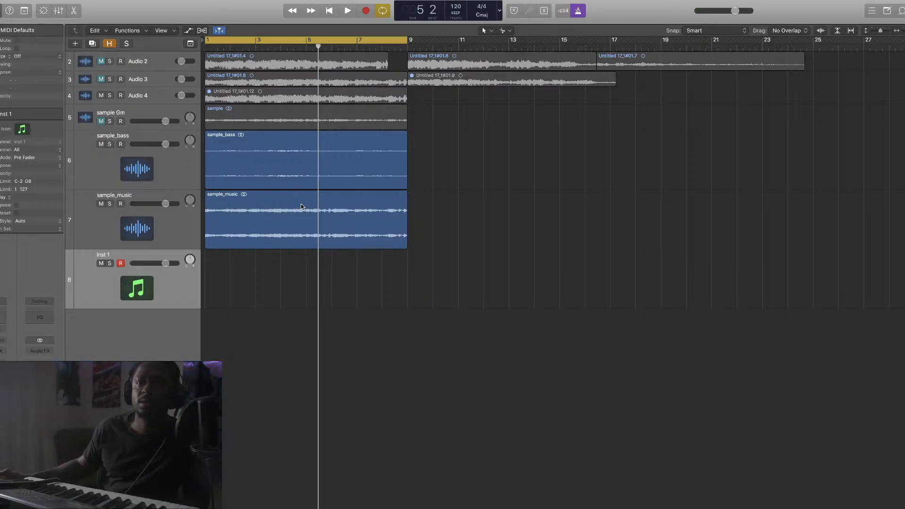
scroll(314, 200, right, 1)
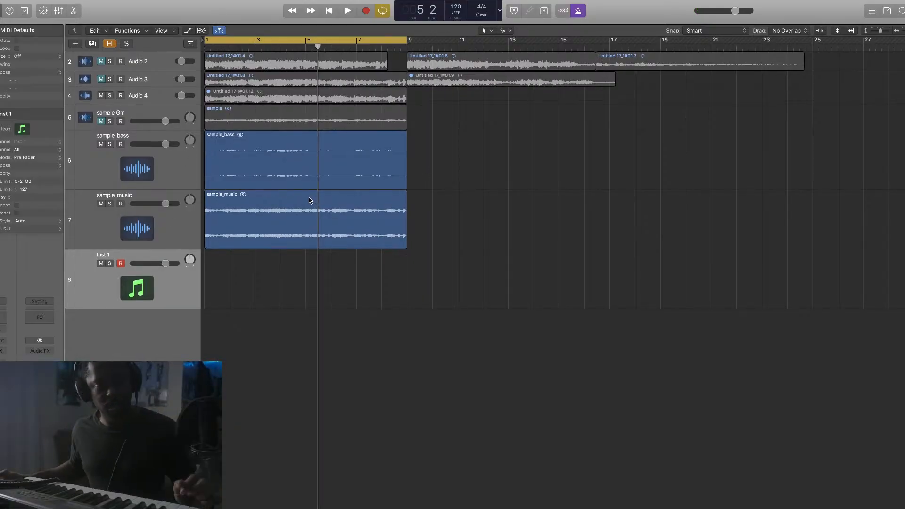
scroll(307, 196, left, 1)
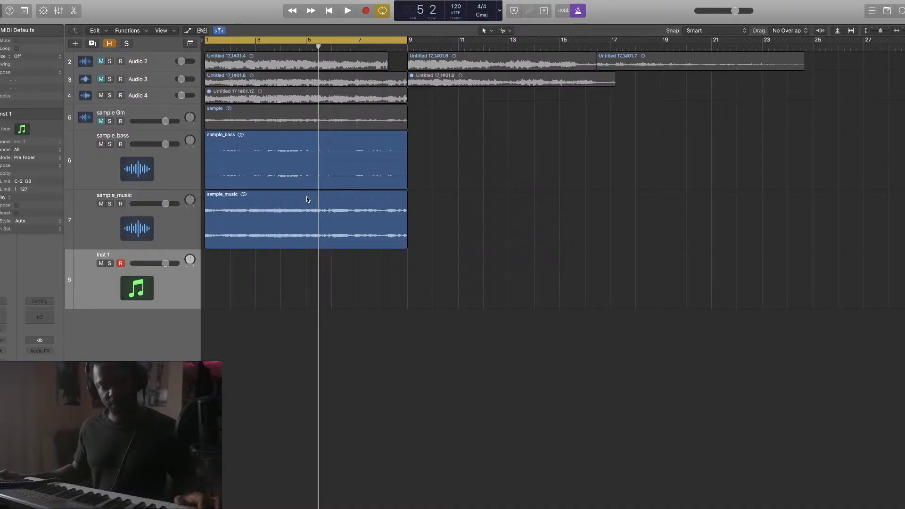
scroll(304, 197, right, 1)
scroll(304, 197, right, 1)
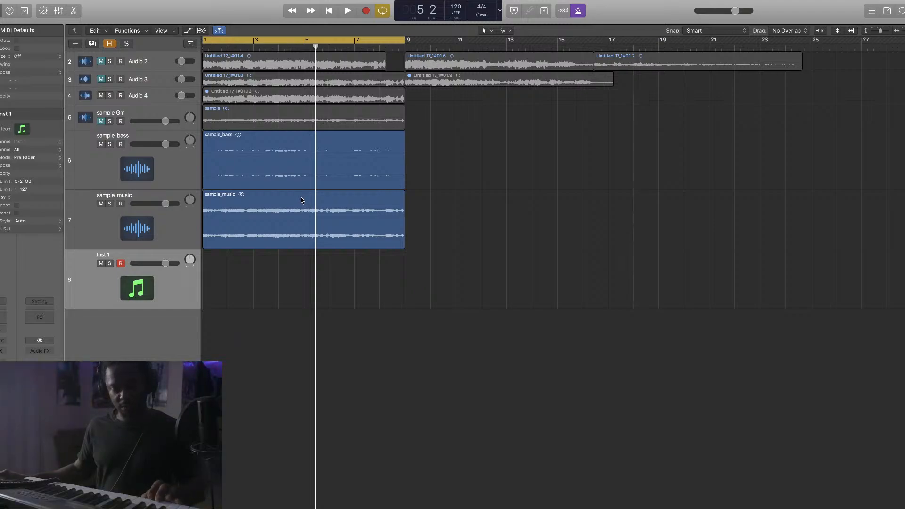
scroll(301, 197, left, 1)
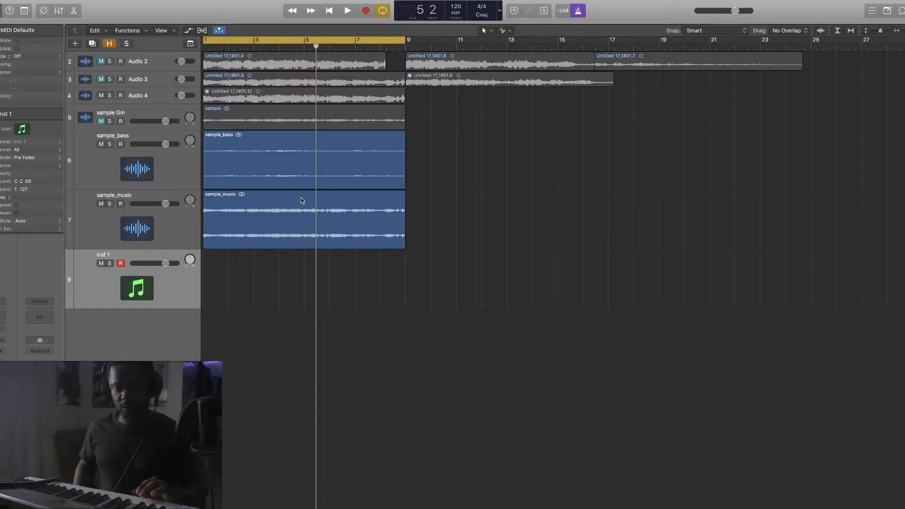
Set Transpose +5 on the sample_bass and sample_music regions, then choose an instrument for Inst 1
drag(460, 168, 249, 254)
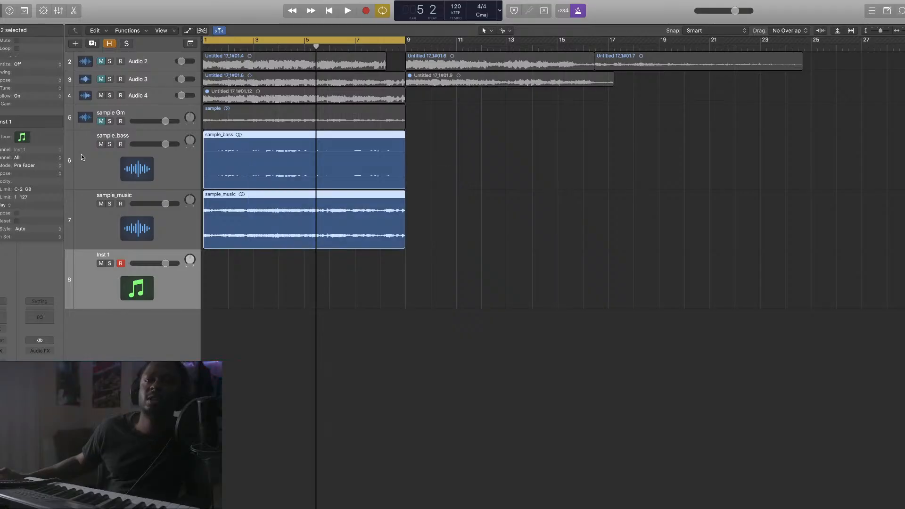
drag(38, 80, 38, 74)
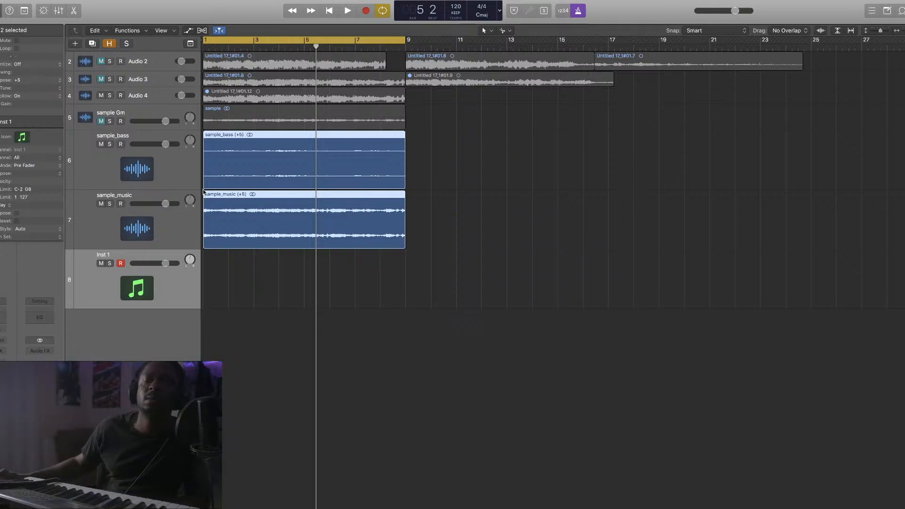
click(401, 286)
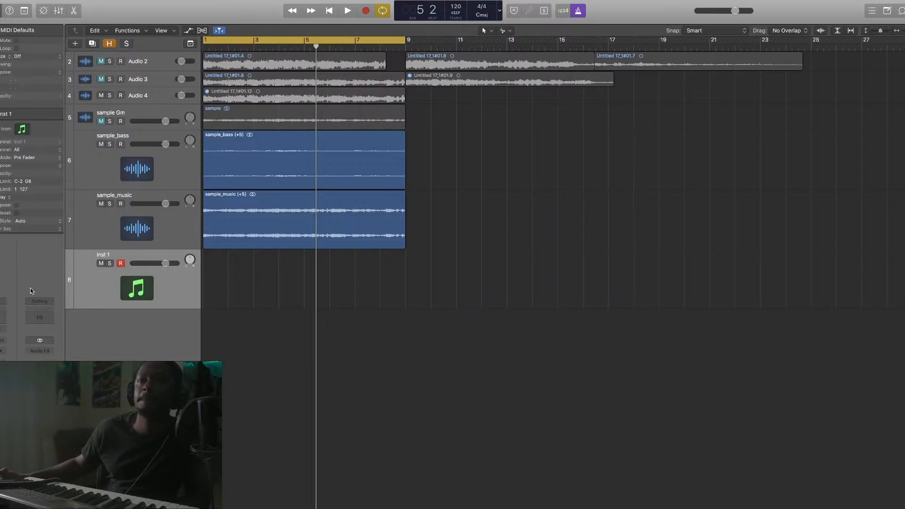
click(1, 343)
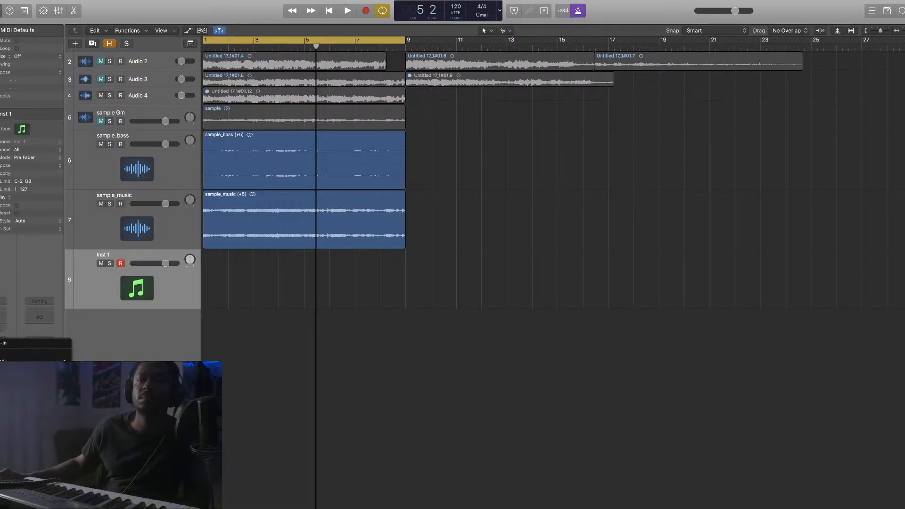
click(188, 405)
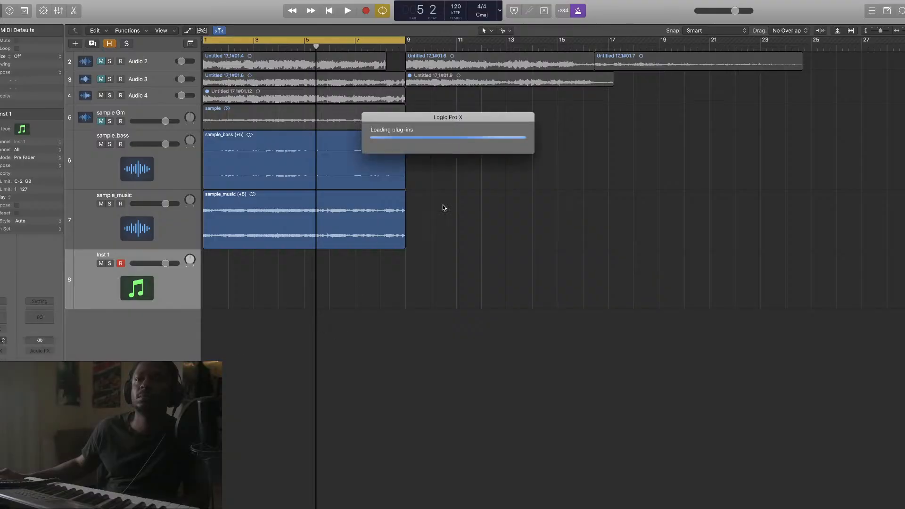
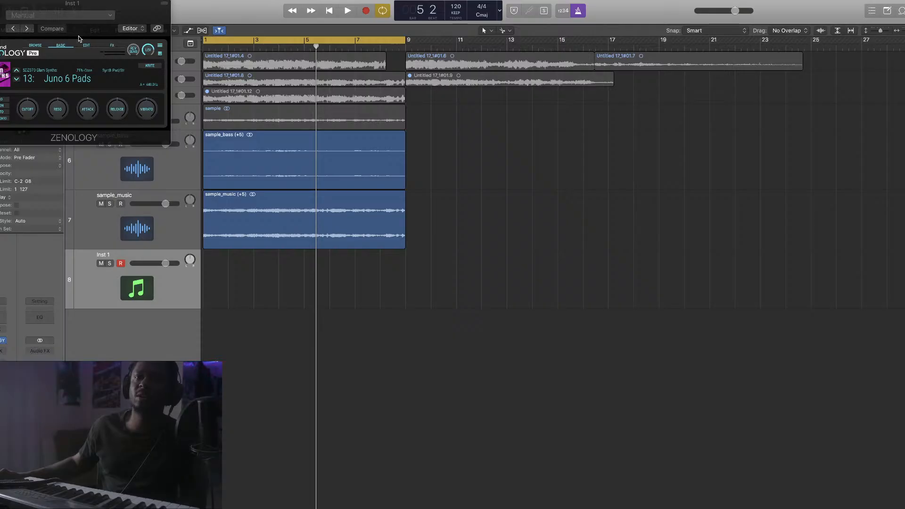
Scroll back to the project start and play the beat from bar 1
scroll(412, 151, left, 1)
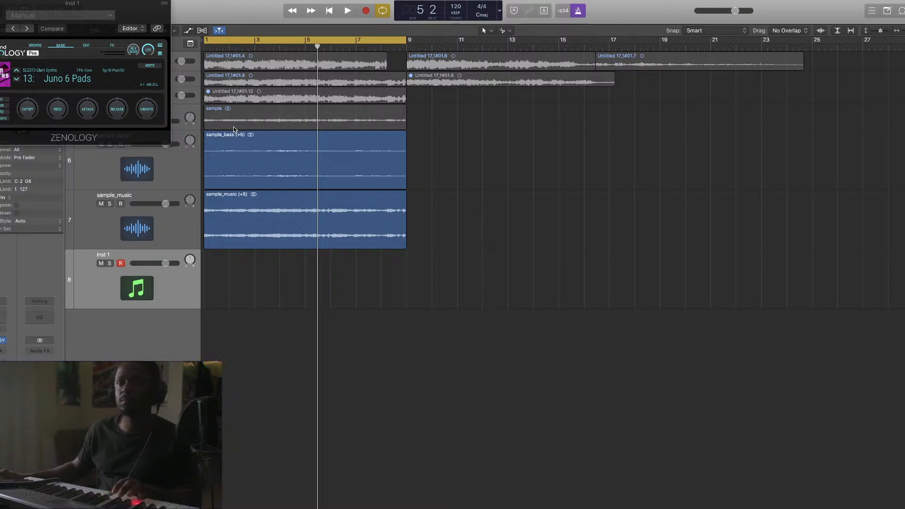
scroll(434, 213, left, 1)
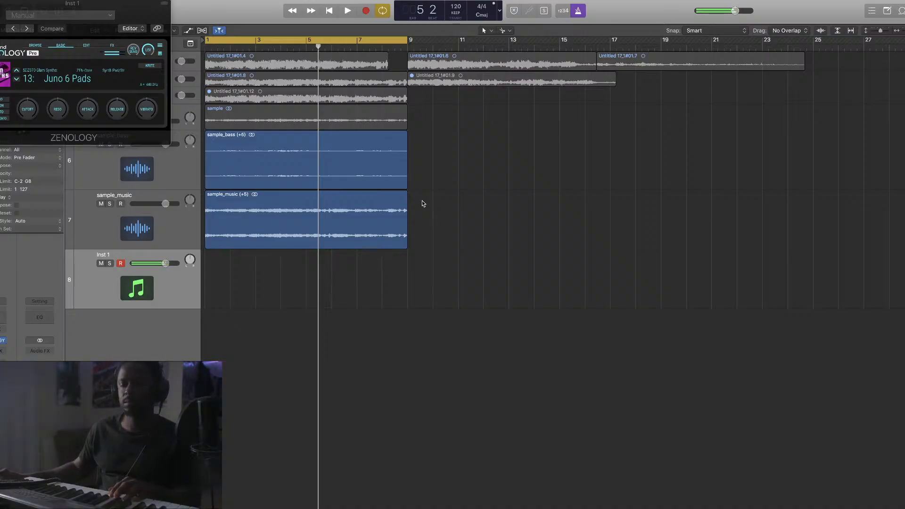
click(351, 10)
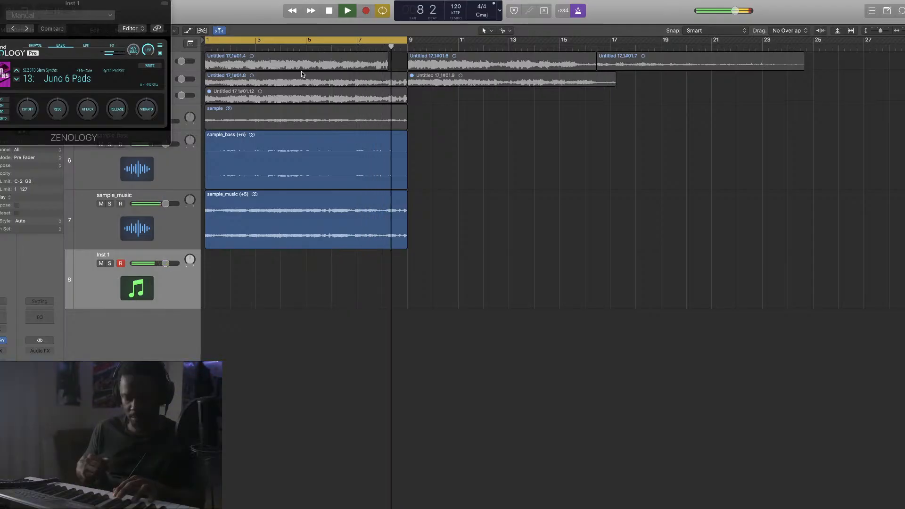
Stop, return to bar 1 and briefly replay the beat
key(space)
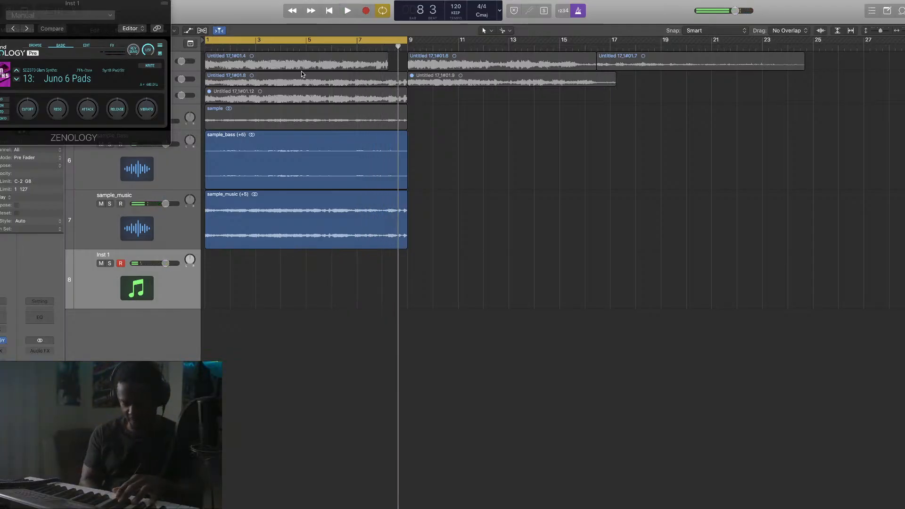
key(Return)
key(space)
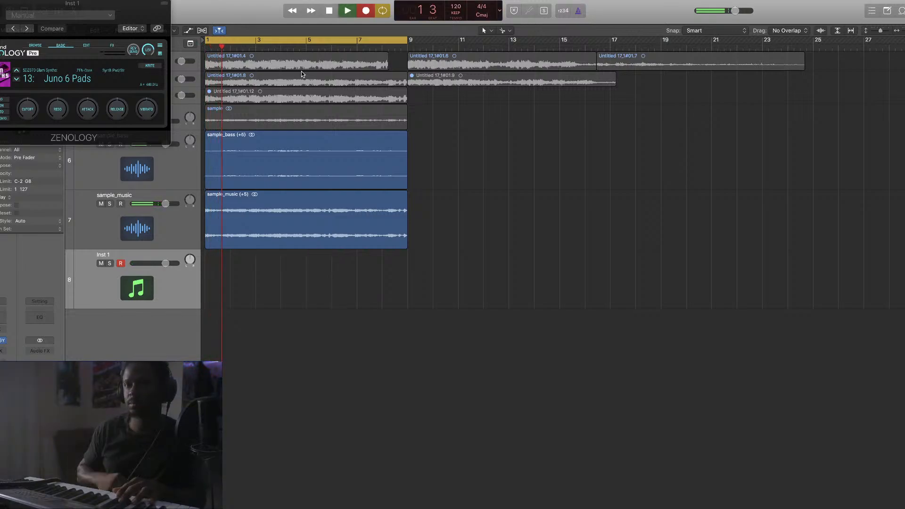
key(space)
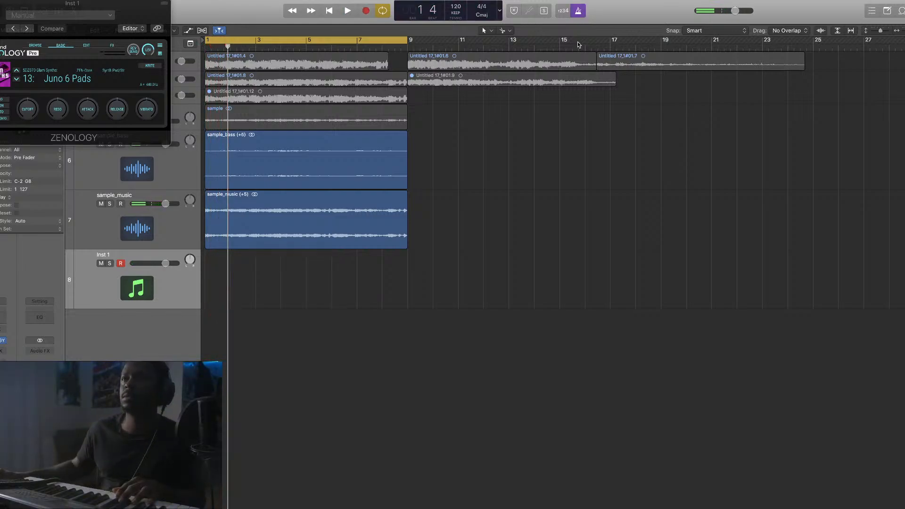
Turn on the count-in and record a Juno 6 Pads part on Inst 1 across bars 1–9
click(563, 10)
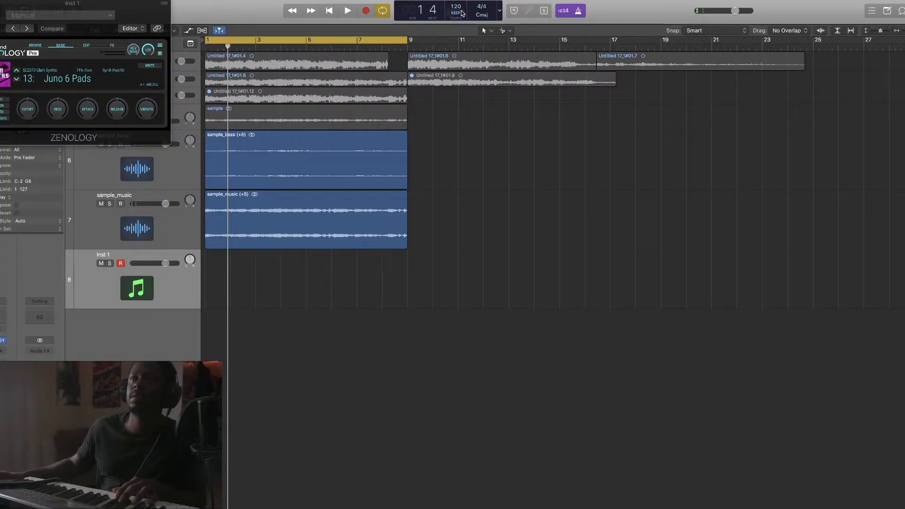
click(364, 12)
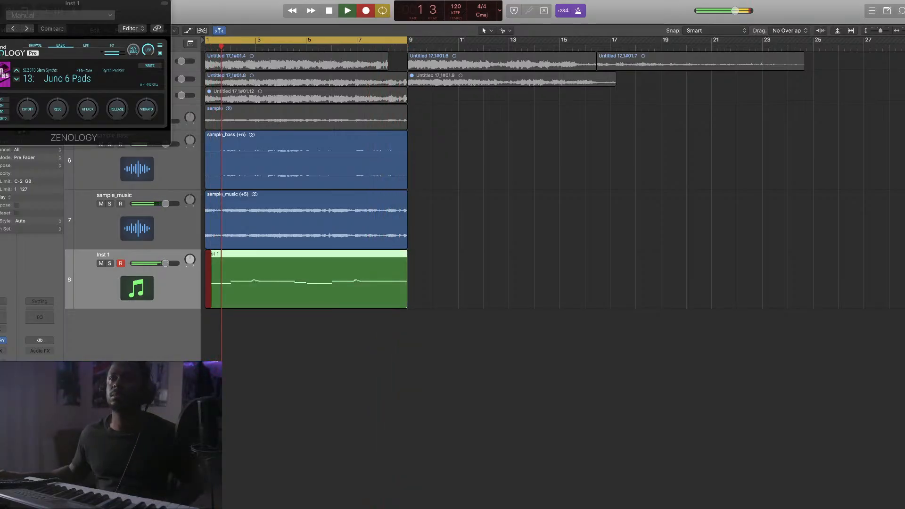
click(348, 11)
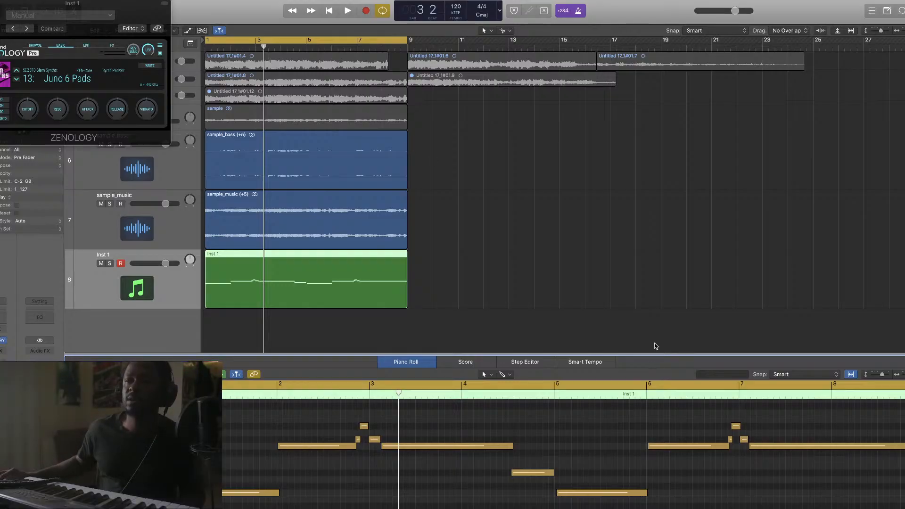
Zoom in on the recorded notes, nudge the C3 and F#3 notes earlier and the G#3 note later
drag(653, 352, 648, 310)
scroll(632, 212, down, 1)
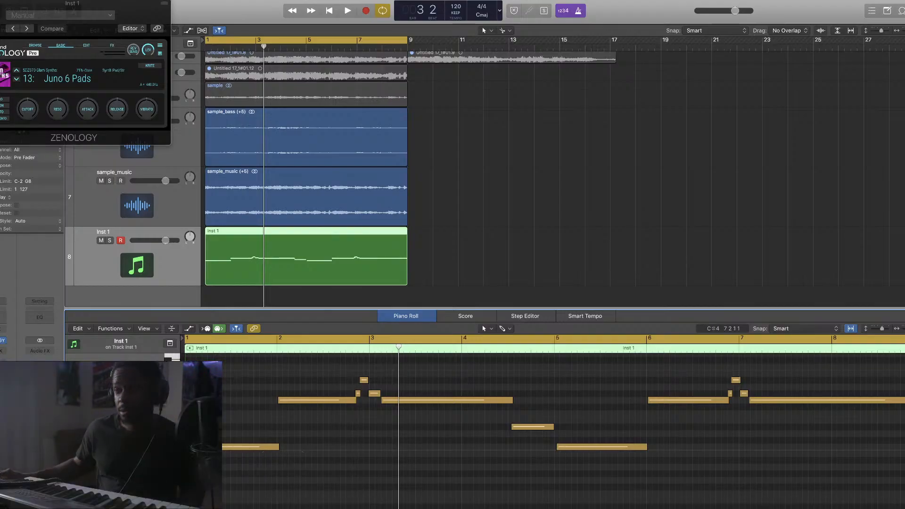
key(super+Right)
key(super+Right)
key(super+Right)
scroll(620, 426, left, 6)
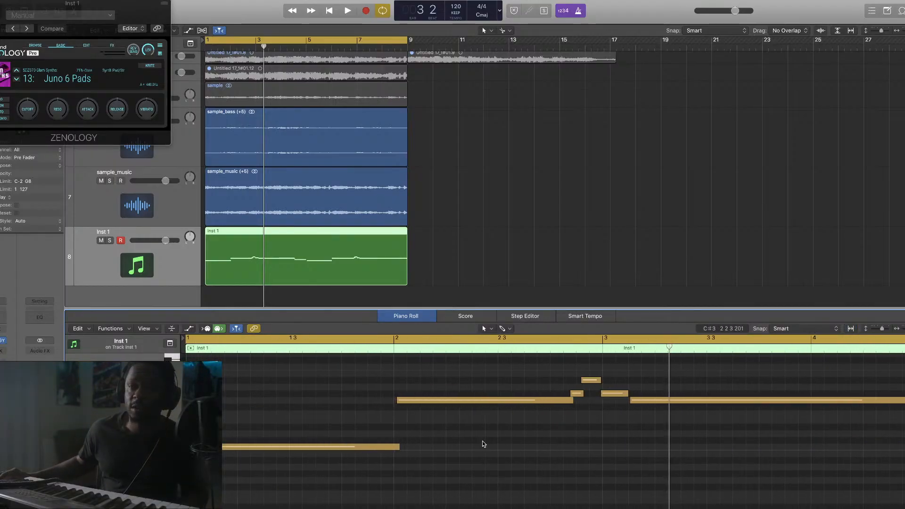
drag(281, 446, 274, 447)
drag(420, 401, 417, 400)
scroll(652, 394, right, 2)
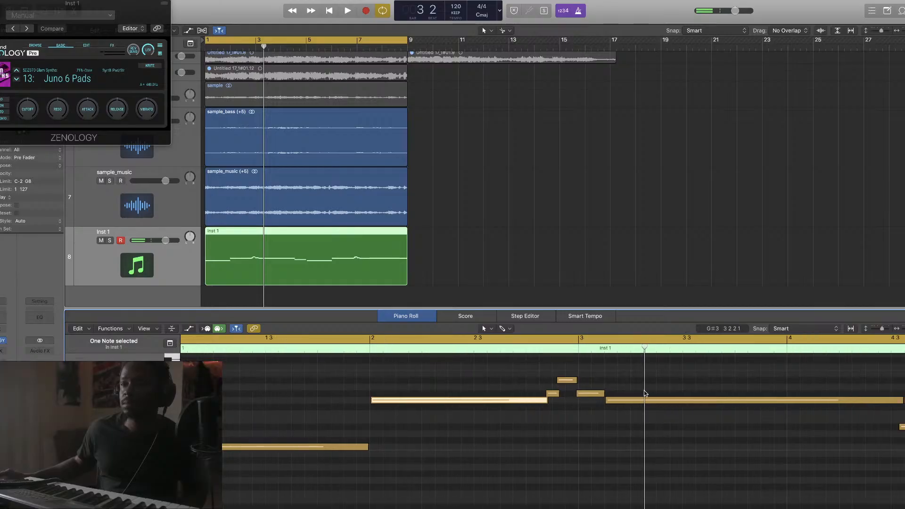
drag(590, 396, 594, 395)
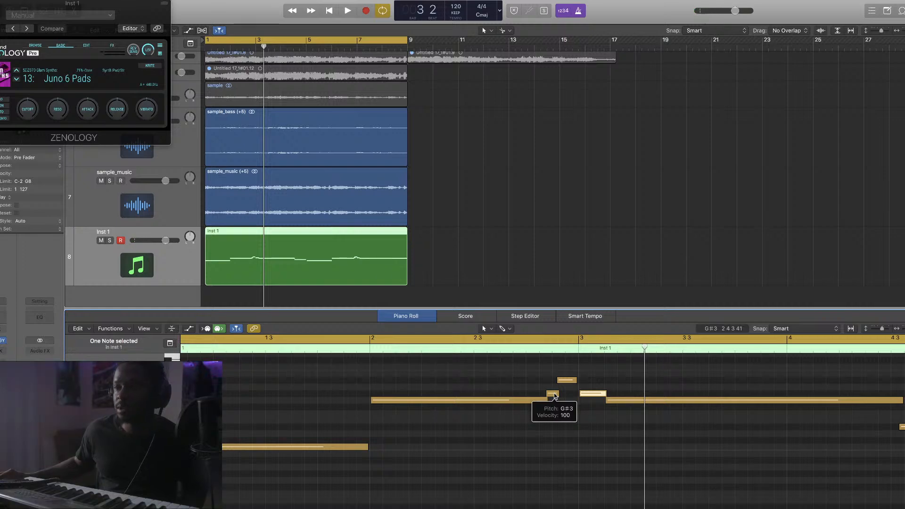
drag(554, 395, 554, 396)
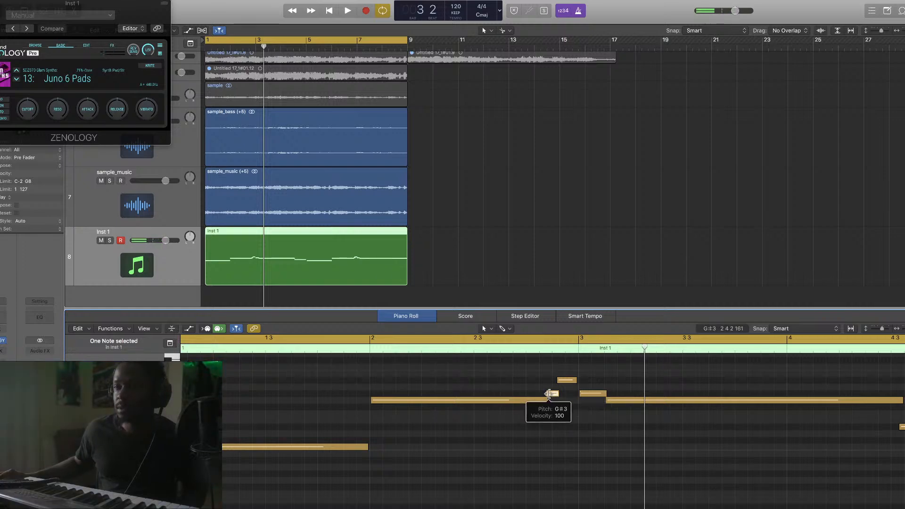
Replay the edits near bar 2, shift the small lower note later and shorten the short note
key(space)
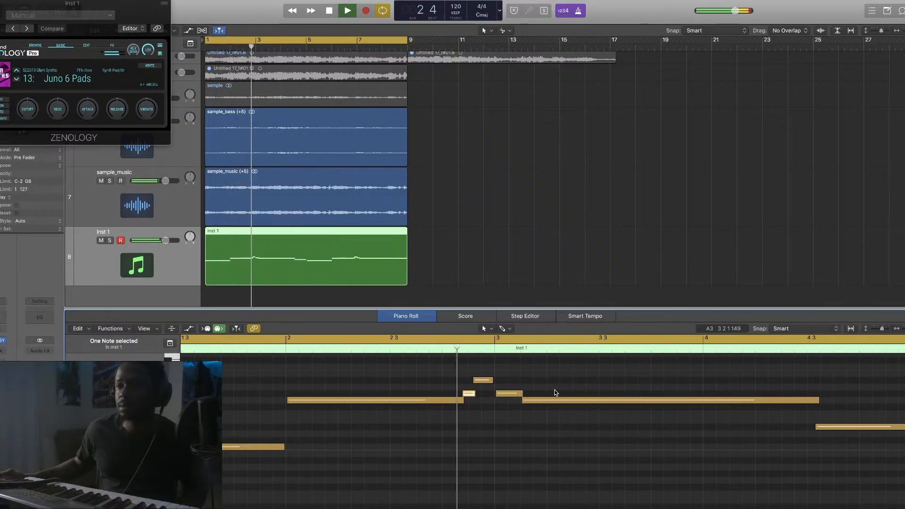
key(space)
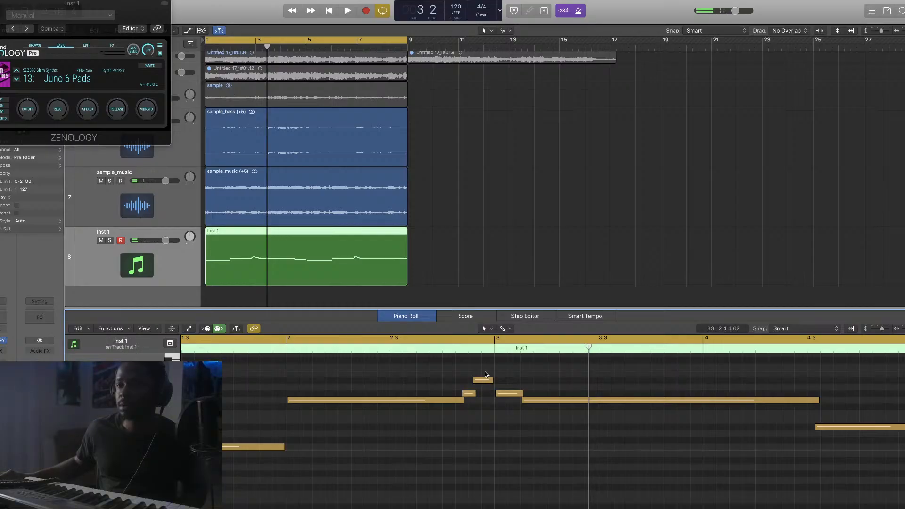
key(space)
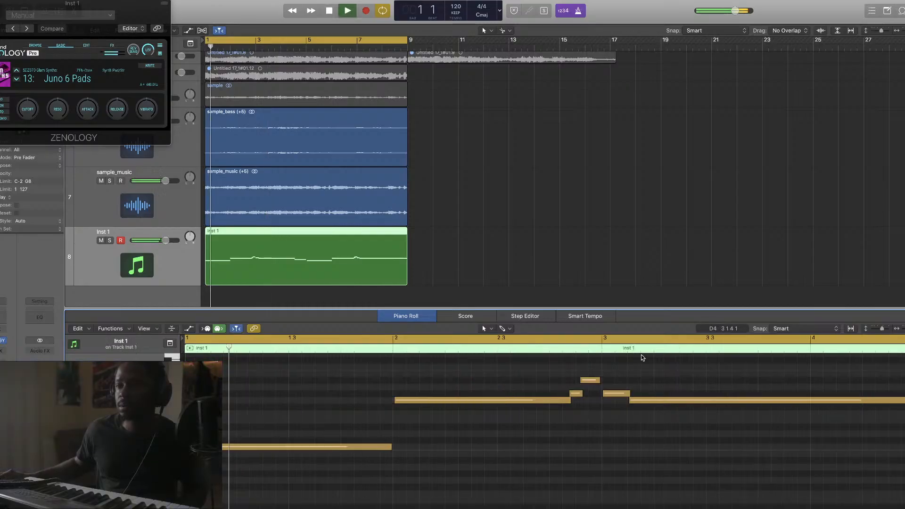
mouse_move(412, 391)
mouse_down()
mouse_move(430, 371)
mouse_move(403, 400)
mouse_up()
click(415, 393)
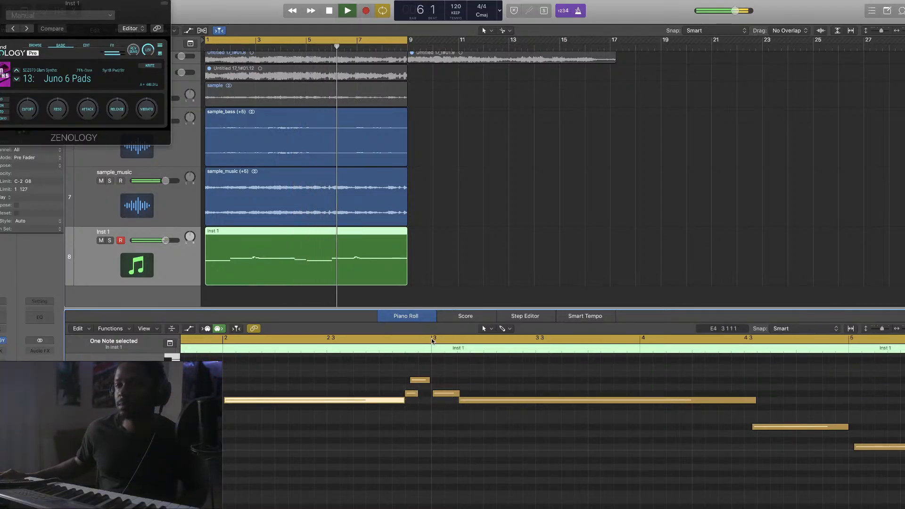
click(373, 351)
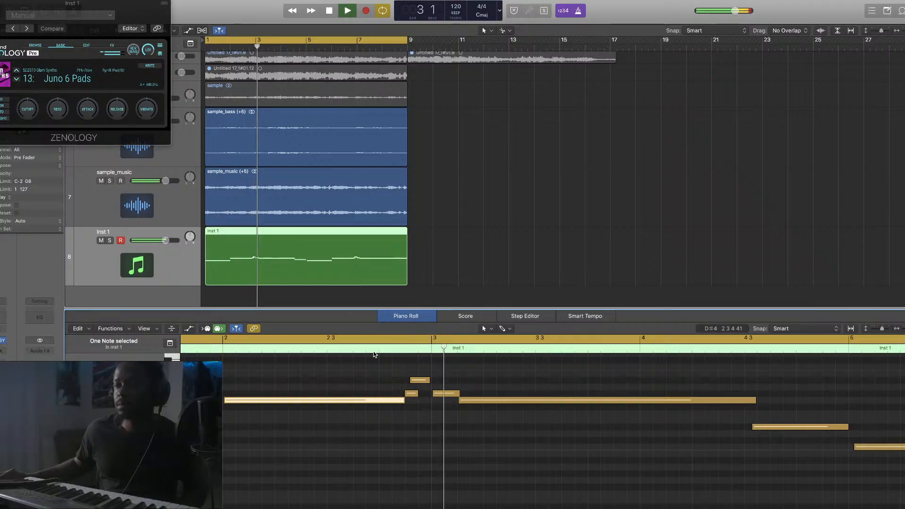
drag(458, 394, 441, 402)
click(363, 348)
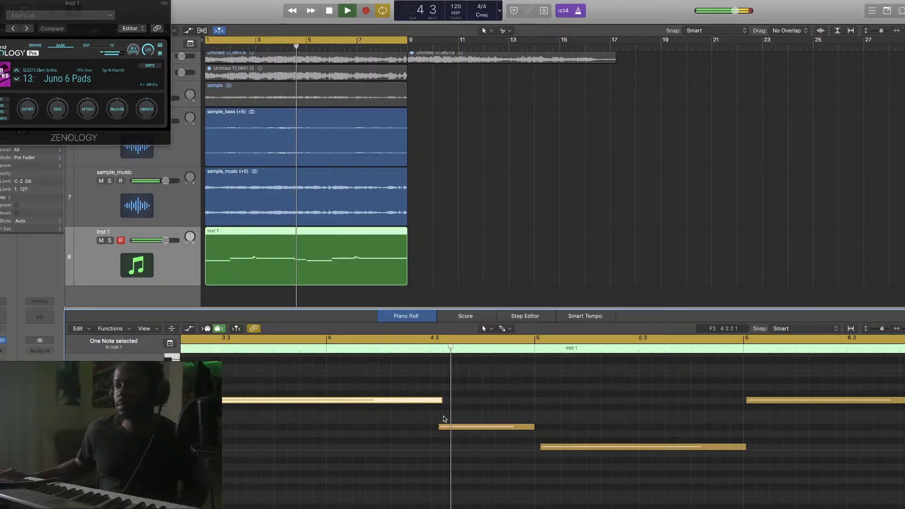
Move the long notes' starts earlier, extend the final note to end at bar 9, and close the editor
drag(439, 427, 433, 430)
drag(541, 447, 535, 449)
scroll(668, 431, right, 8)
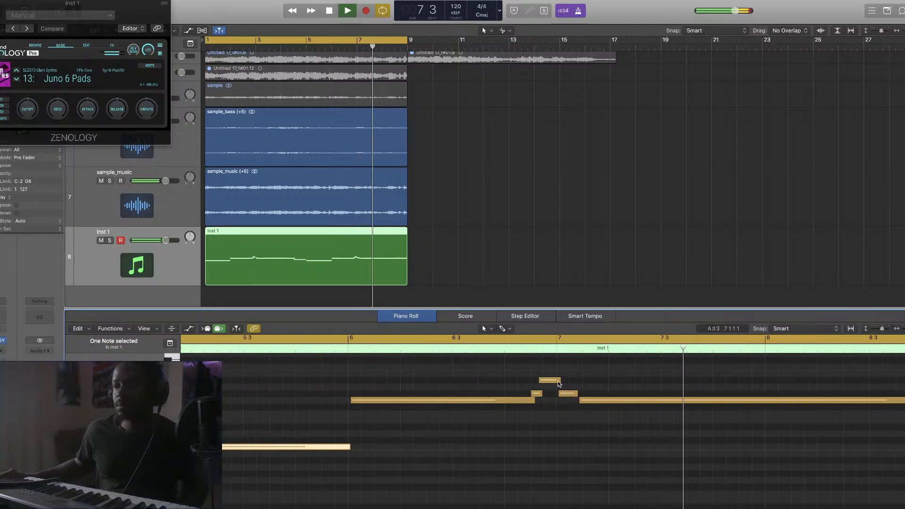
mouse_move(579, 400)
mouse_down()
mouse_move(568, 404)
mouse_move(571, 395)
mouse_up()
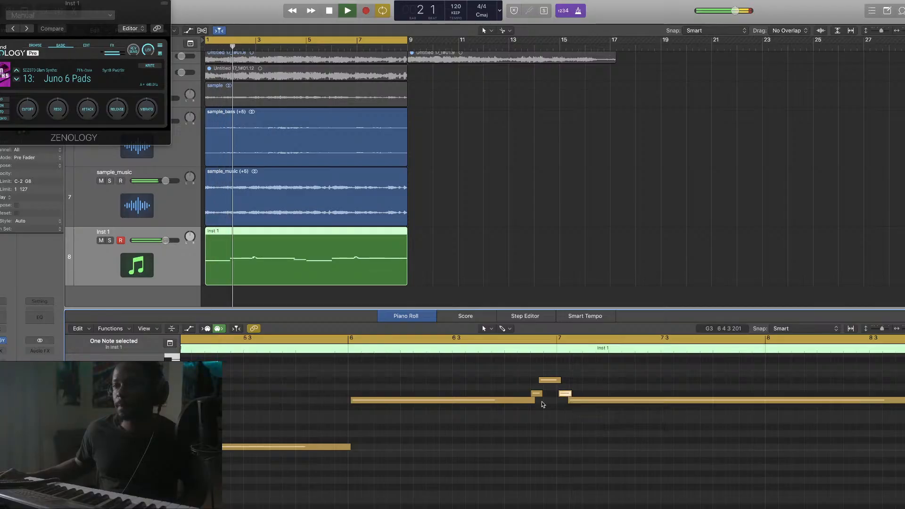
drag(352, 401, 350, 402)
scroll(599, 441, right, 5)
drag(590, 401, 592, 403)
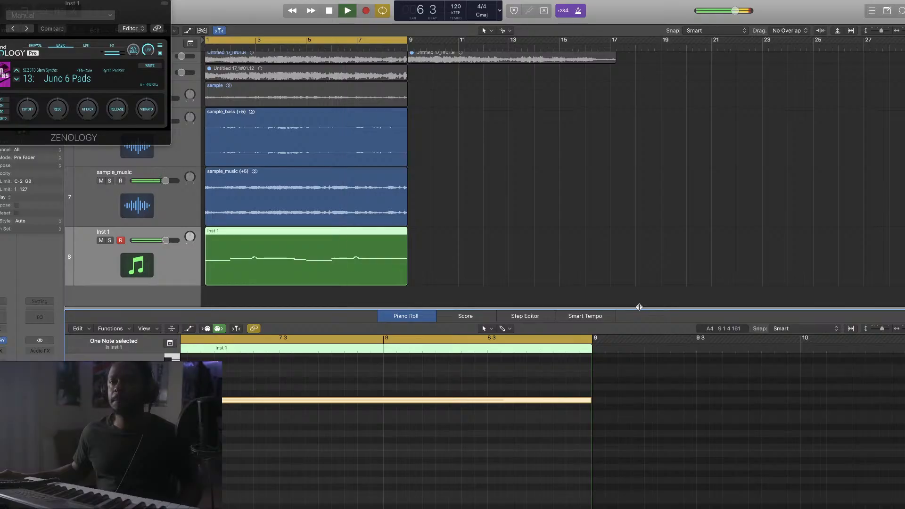
key(e)
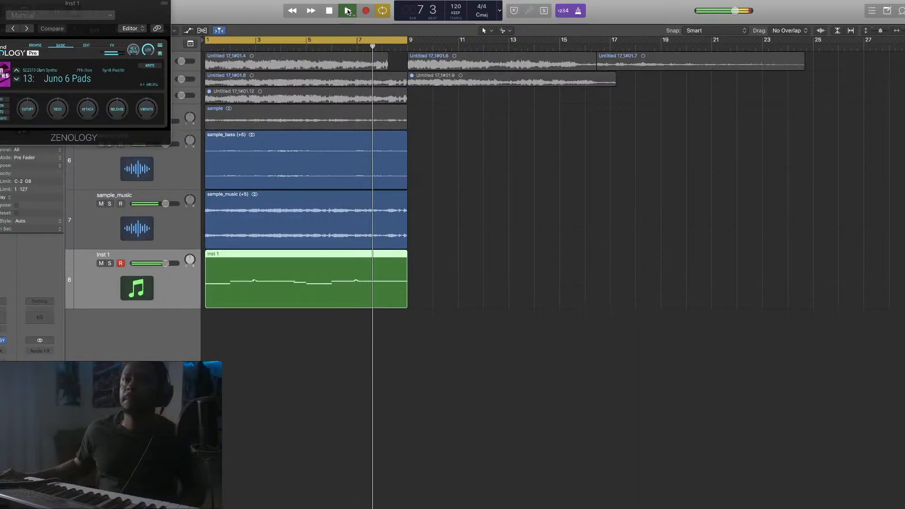
Stop playback, move the recorded pad region onto a new Inst 2 track, and browse Zenology patches for Inst 1
key(space)
drag(130, 12, 559, 33)
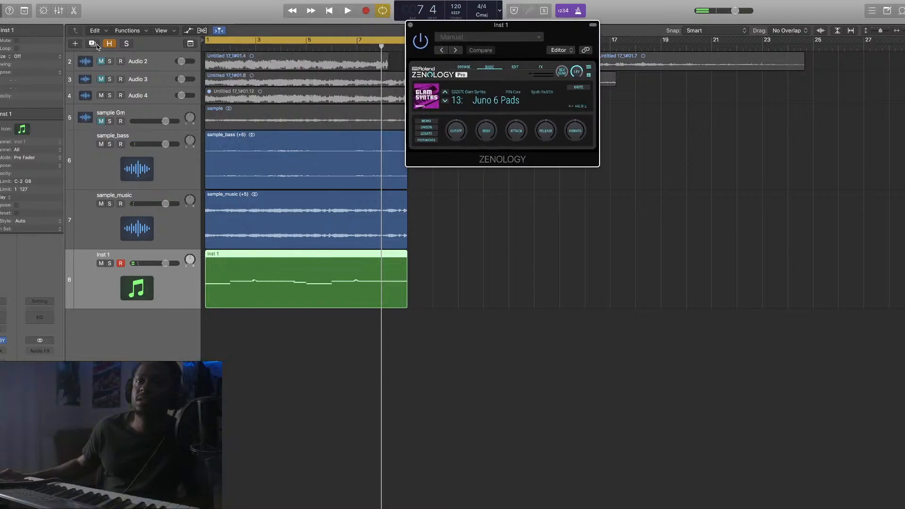
click(96, 44)
drag(255, 295, 235, 331)
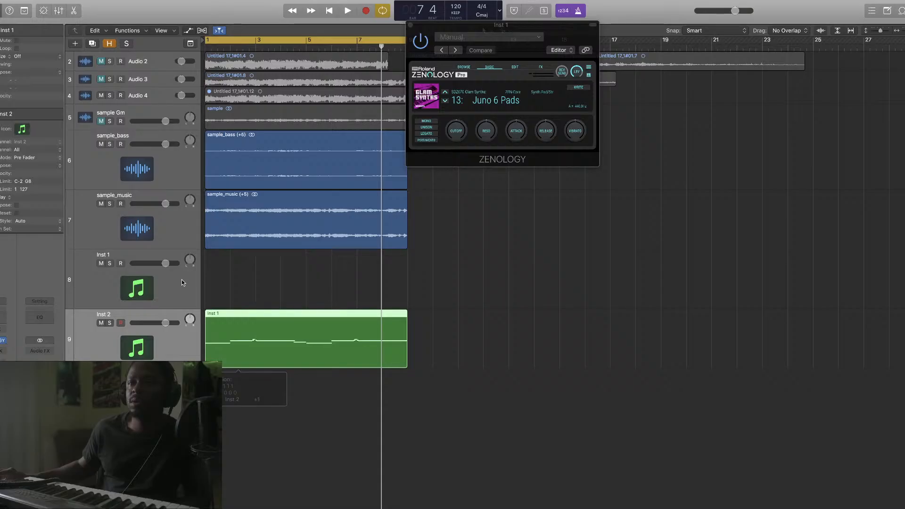
click(182, 282)
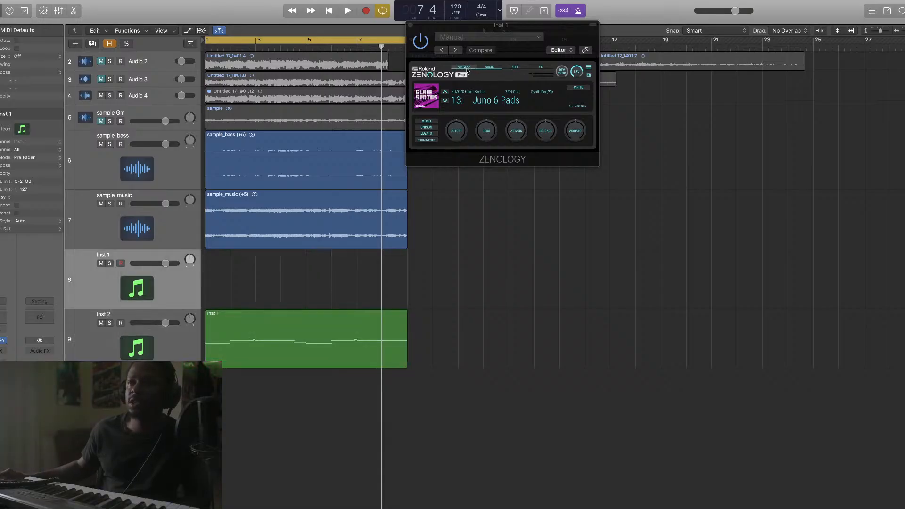
click(465, 67)
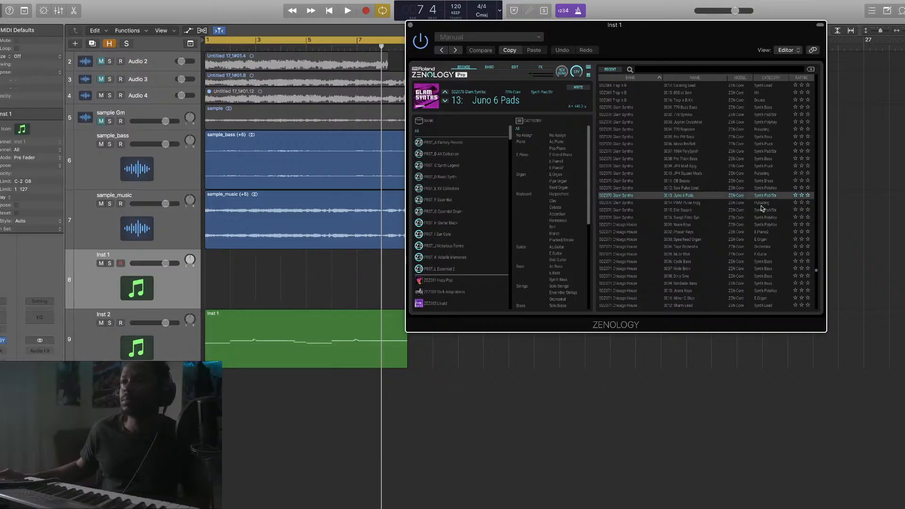
Audition the Phaser Keys, Spearhead Organ and Mute Wah patches on Inst 1 during playback
click(778, 232)
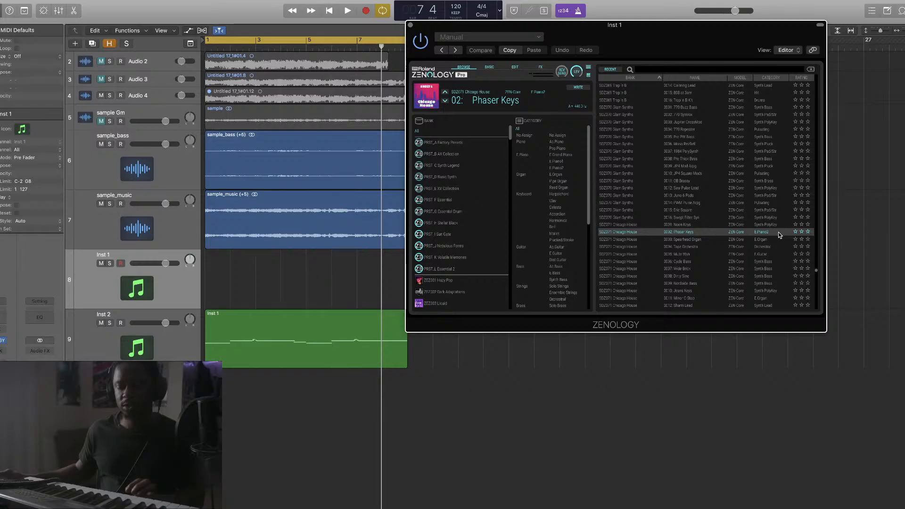
click(347, 11)
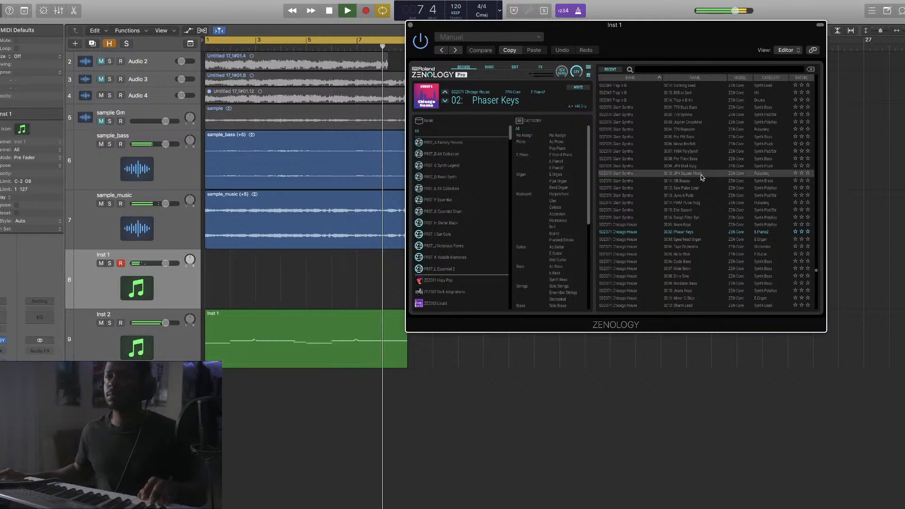
click(735, 240)
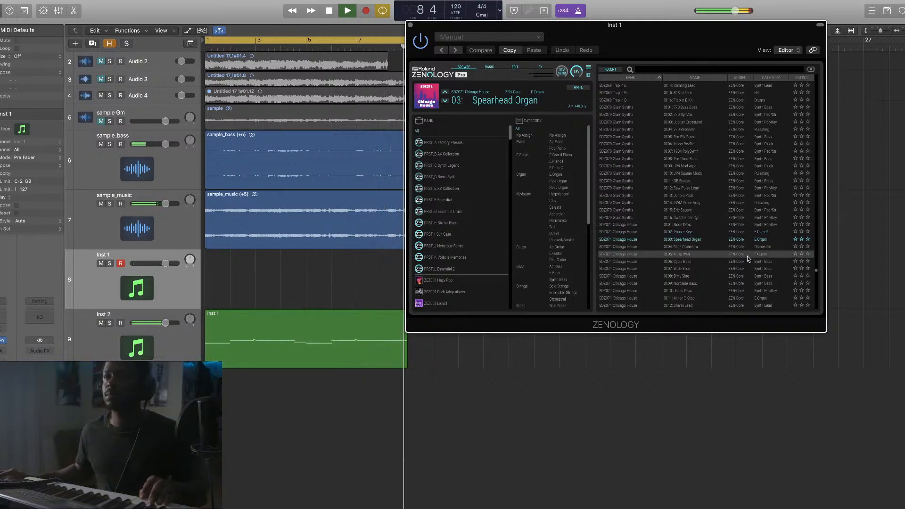
click(747, 256)
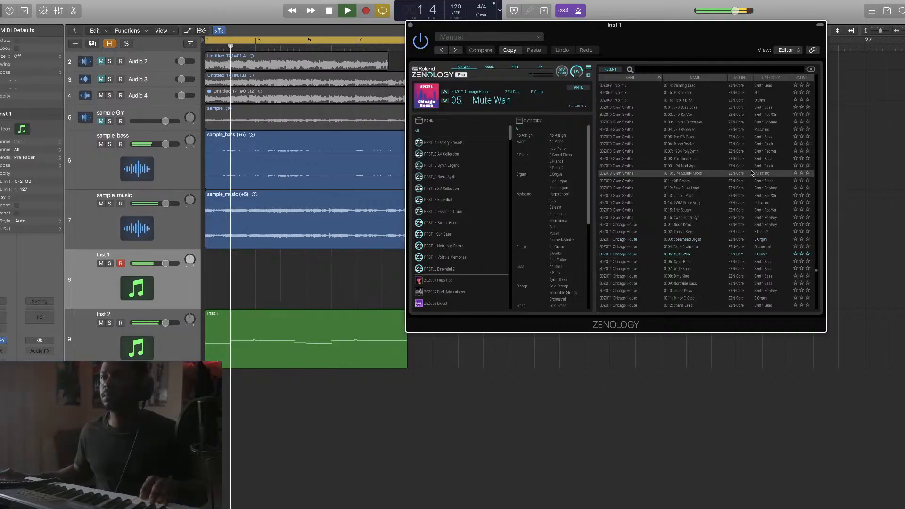
Nudge Inst 2's volume, mute sample_bass, and load the FM Solstice Bell patch
drag(165, 323, 161, 323)
scroll(671, 234, up, 5)
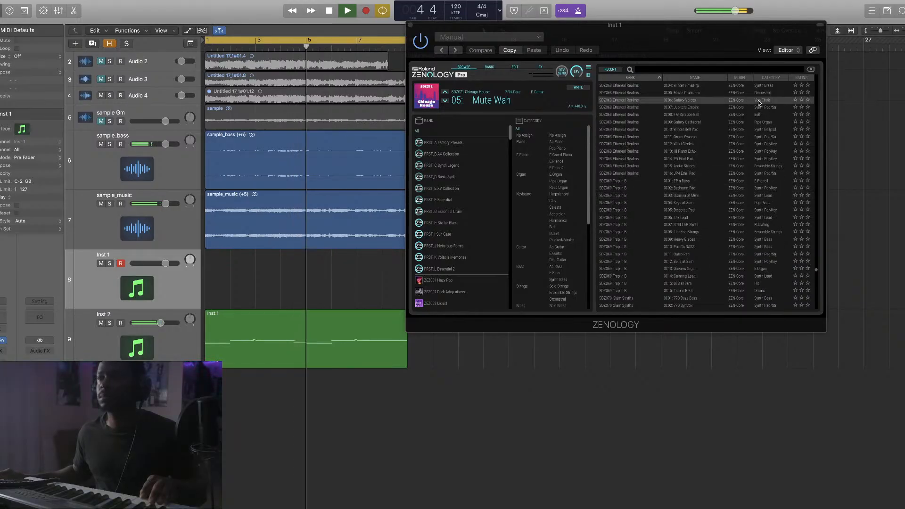
click(101, 144)
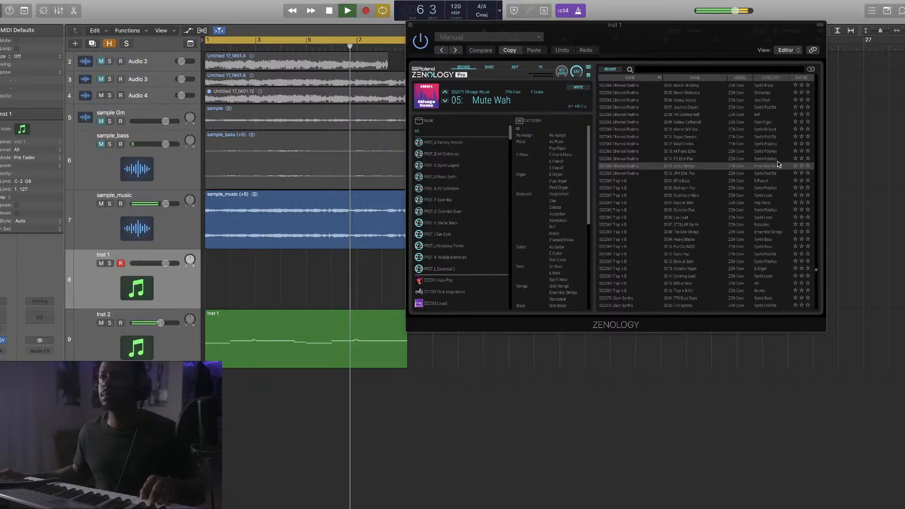
click(776, 115)
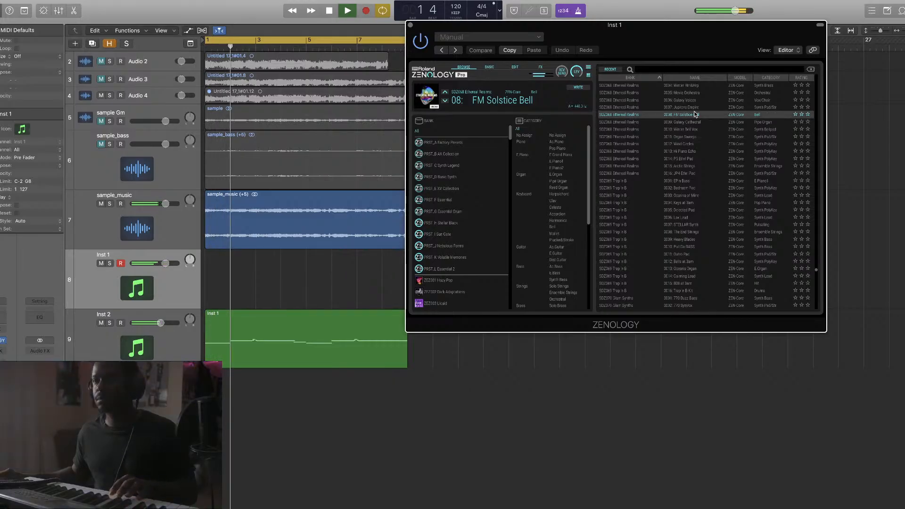
Stop playback, then mute the Inst 2 track and select its header
click(330, 11)
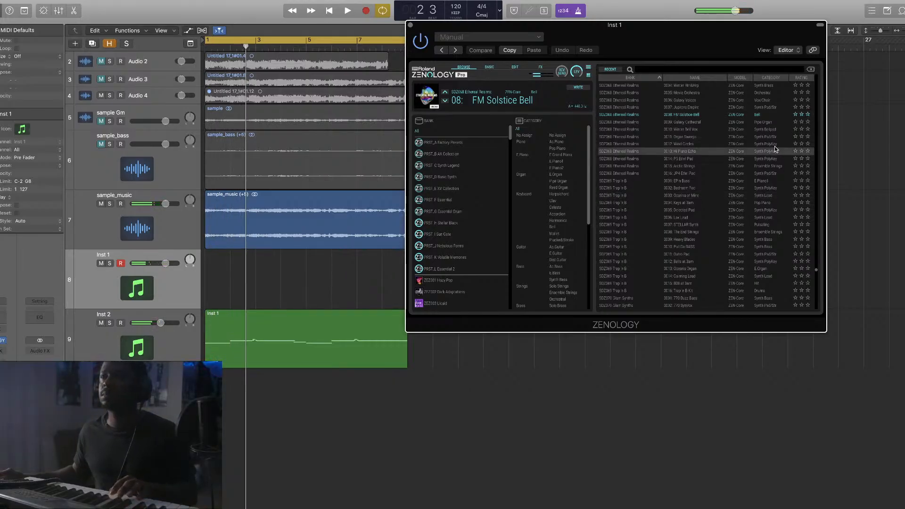
scroll(754, 179, up, 3)
scroll(775, 210, down, 5)
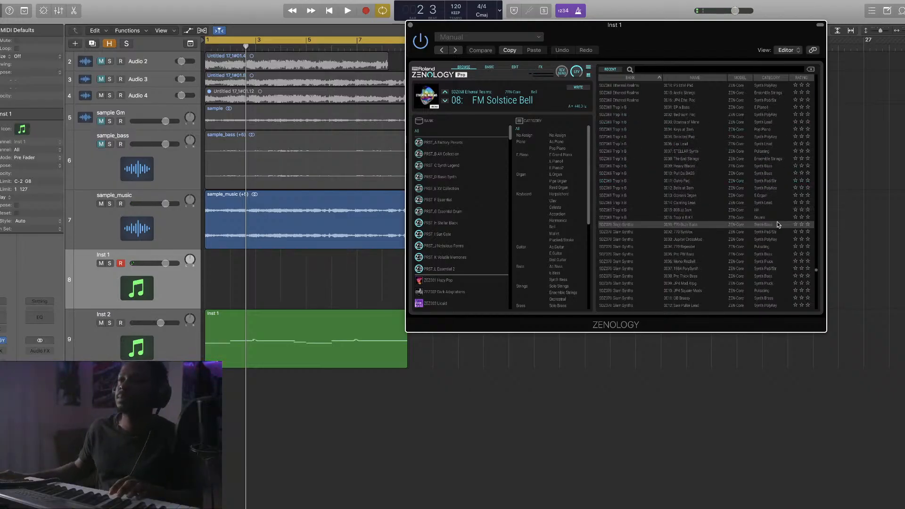
scroll(778, 235, down, 1)
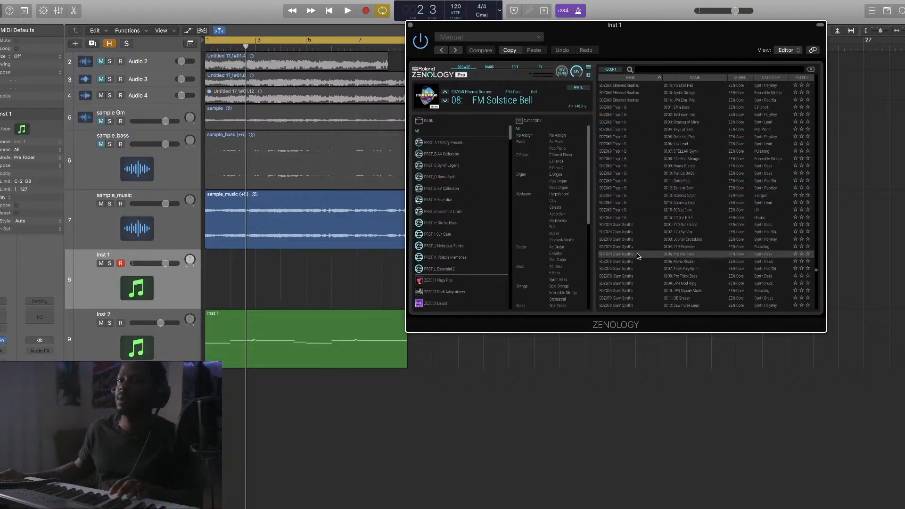
click(102, 324)
click(107, 351)
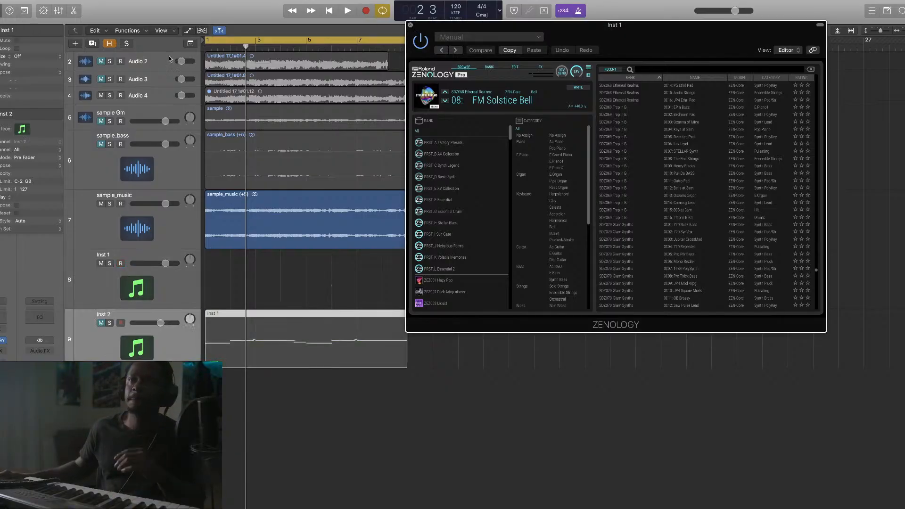
Close Zenology and create a new Inst 3 software instrument track
click(410, 24)
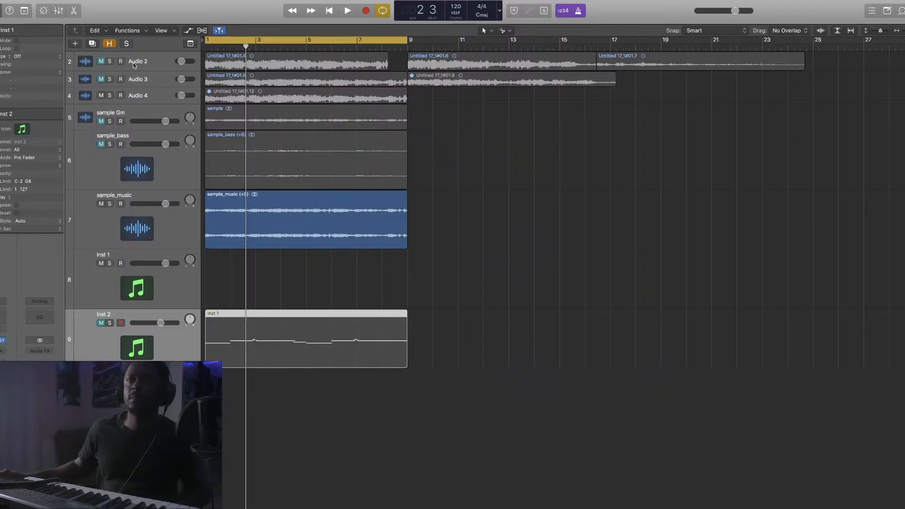
click(77, 44)
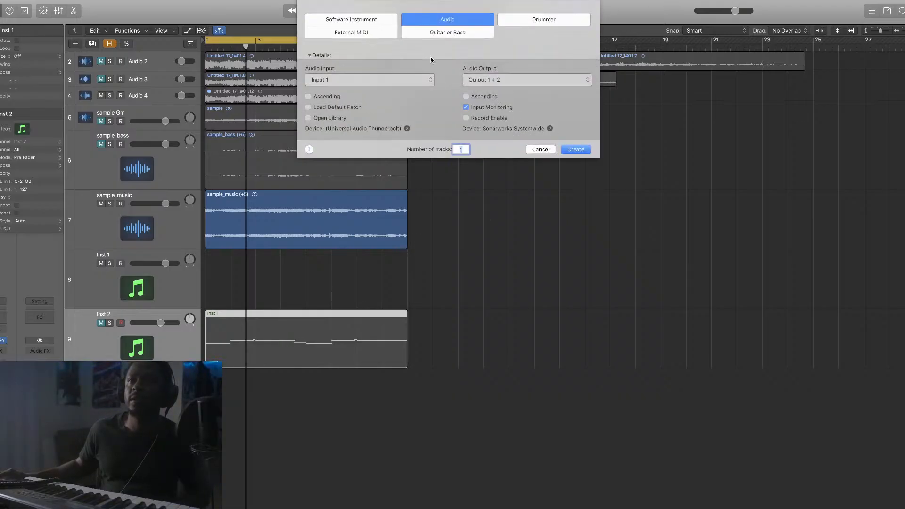
double_click(376, 26)
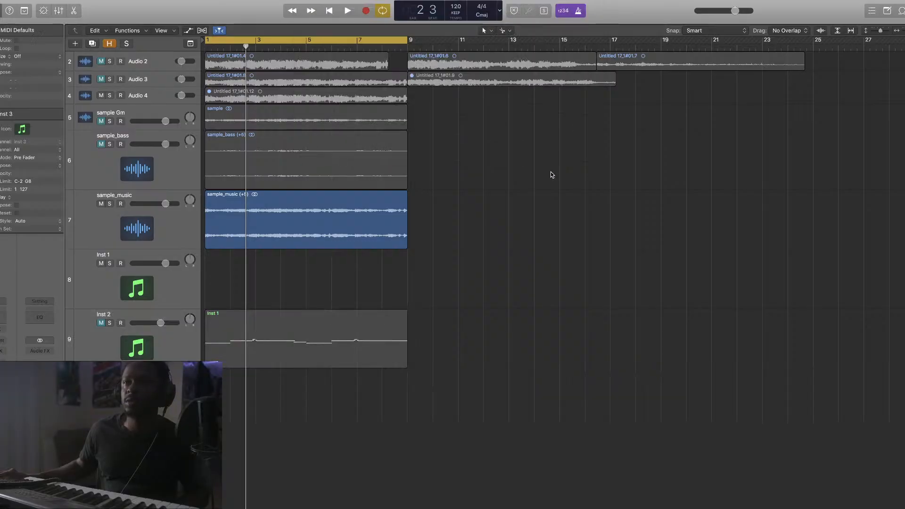
Load the TrackGod instrument plug-in into Inst 3's instrument slot
click(36, 353)
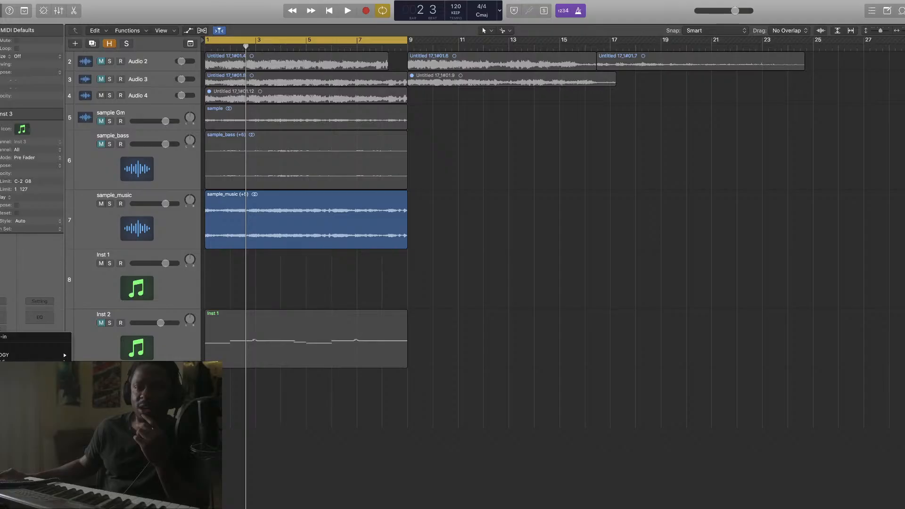
scroll(35, 351, down, 5)
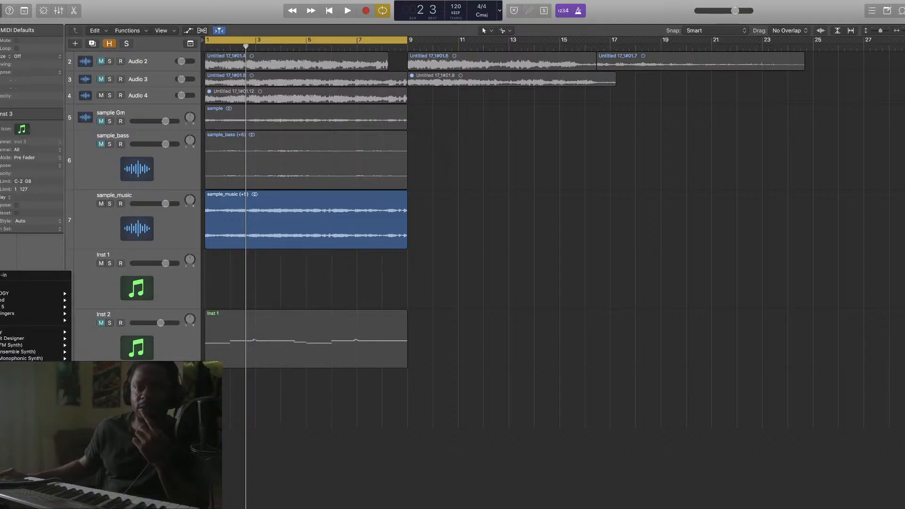
mouse_move(35, 492)
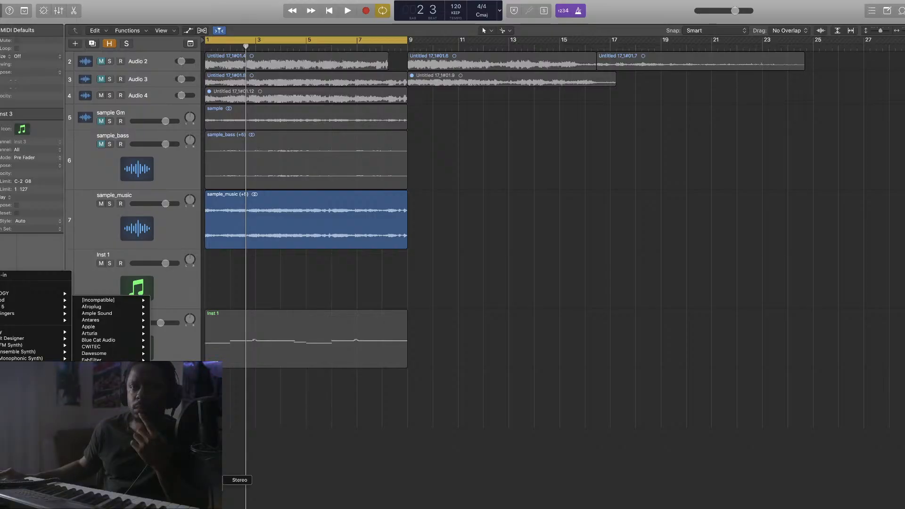
click(19, 301)
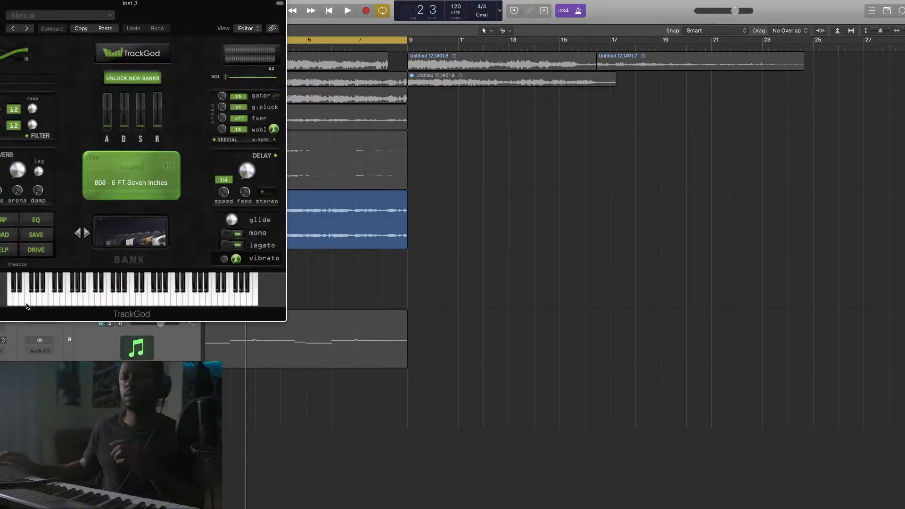
Set TrackGod to the CL - Average clap from the New Rulez bank and move its window aside
click(138, 239)
click(136, 196)
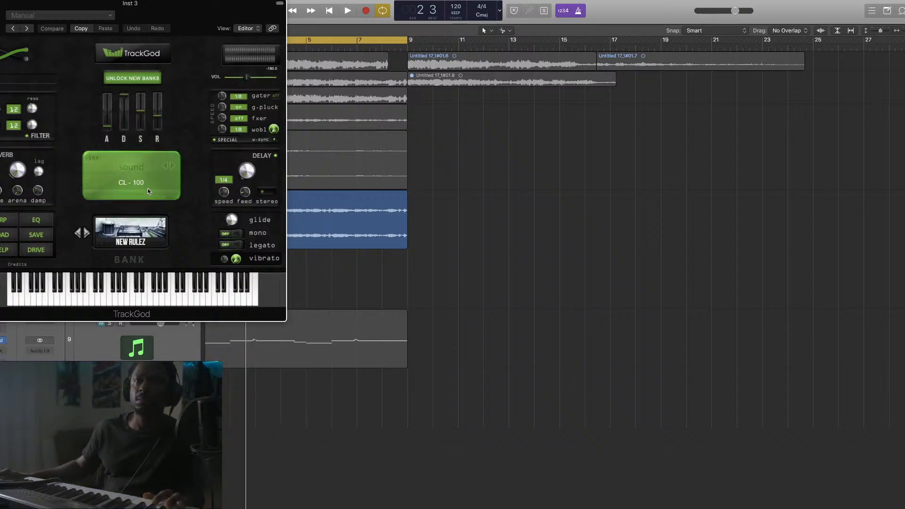
click(148, 189)
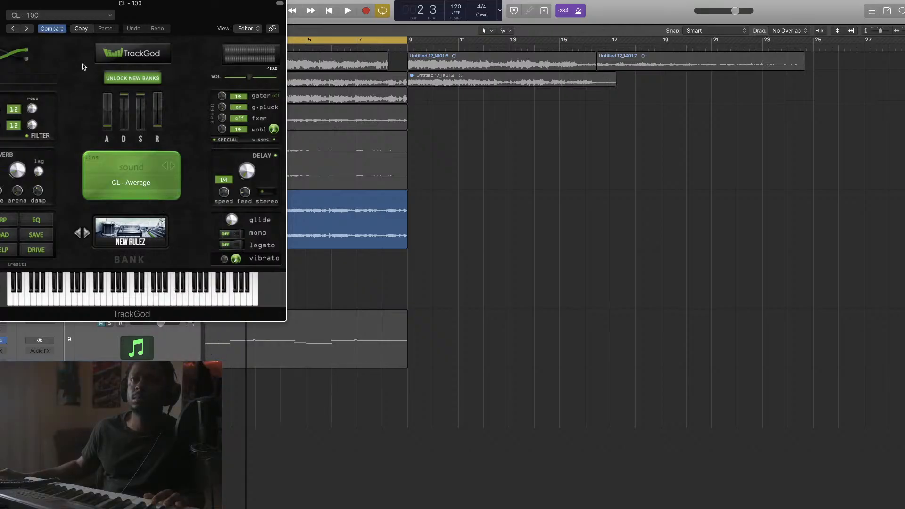
drag(152, 17, 643, 77)
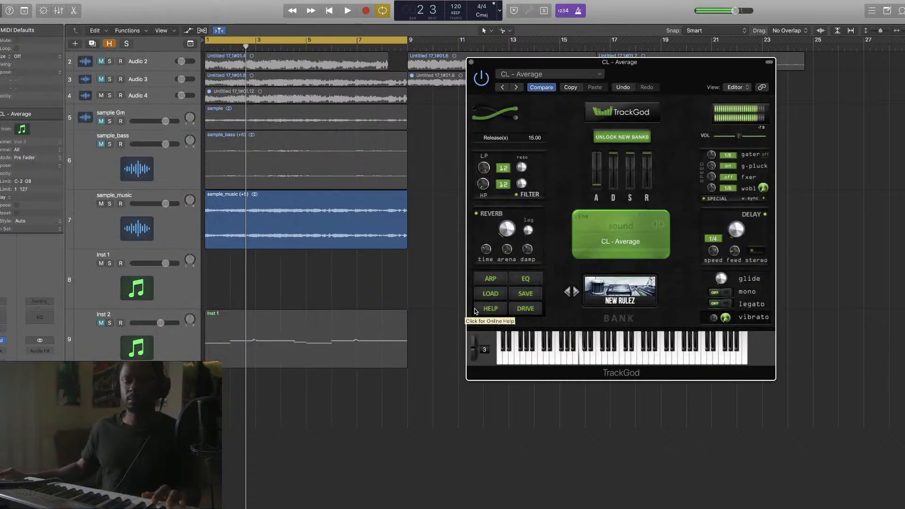
Audition the clap with playback, then start recording a clap part
key(space)
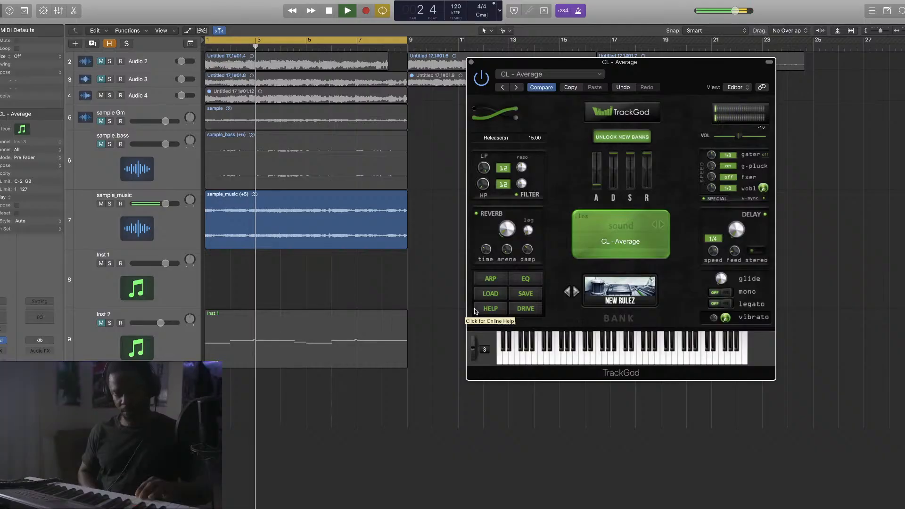
key(space)
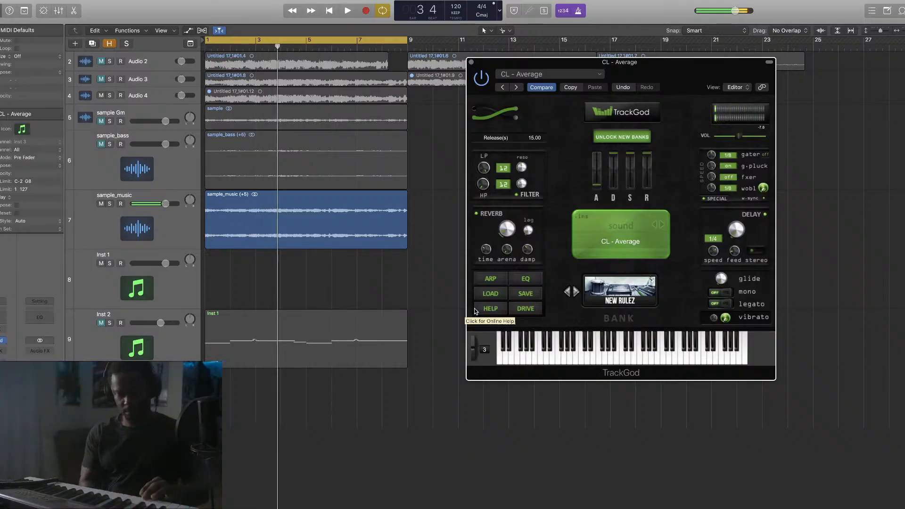
key(space)
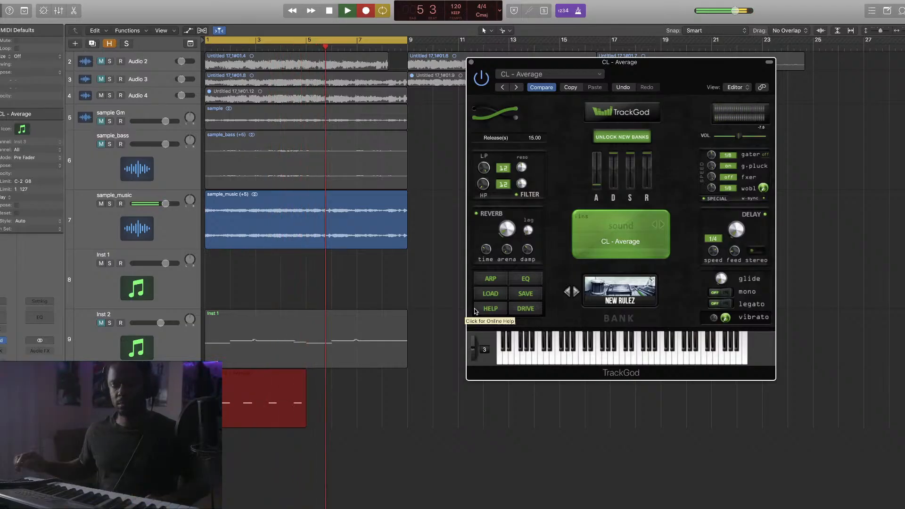
Stop recording, quantize the clap region to 1/8 Swing A and repeat it through bar 9
key(space)
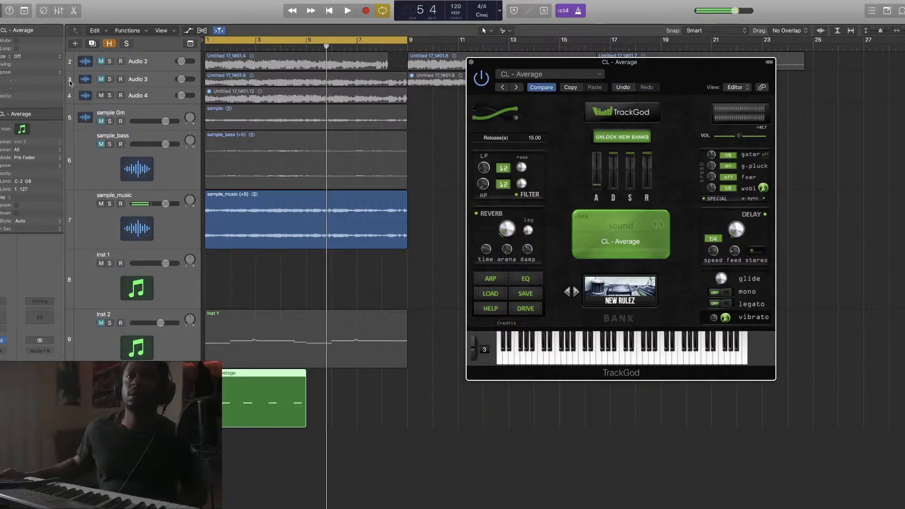
click(33, 56)
click(27, 215)
key(cmd+r)
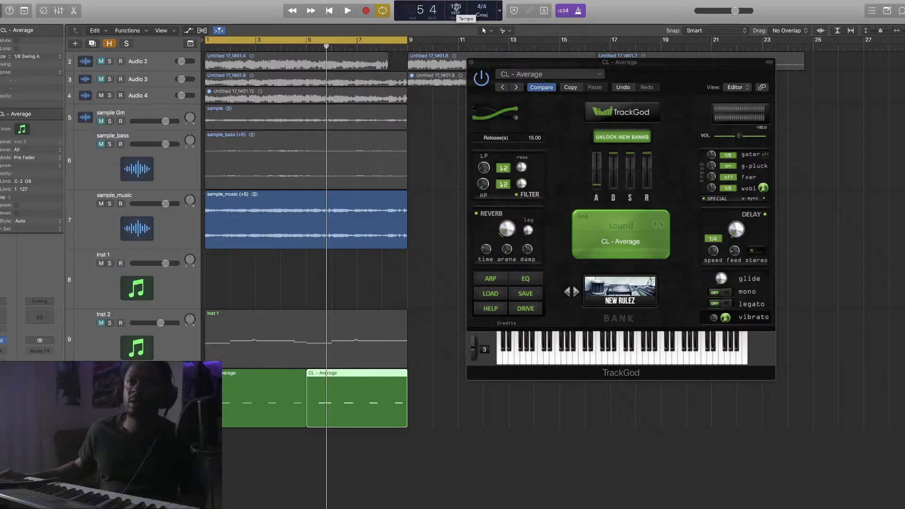
Play the beat from the start to hear the clap, then restart playback
key(space)
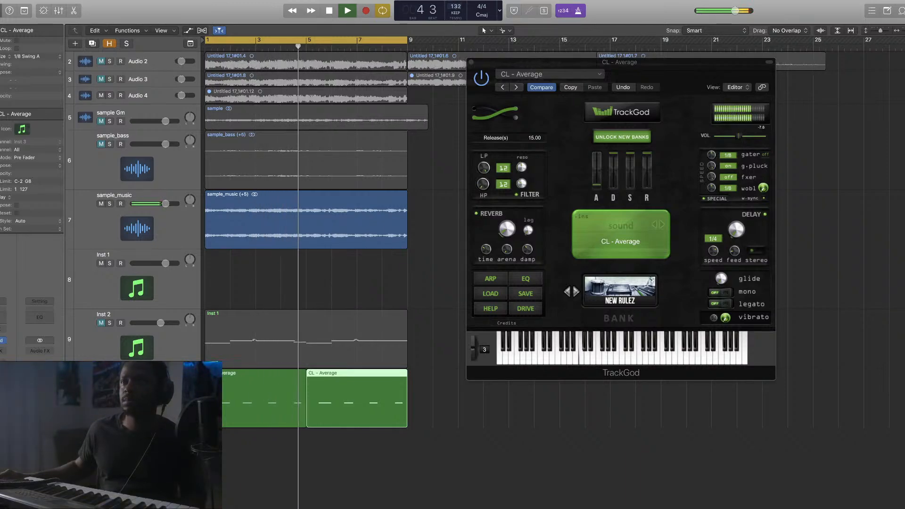
key(space)
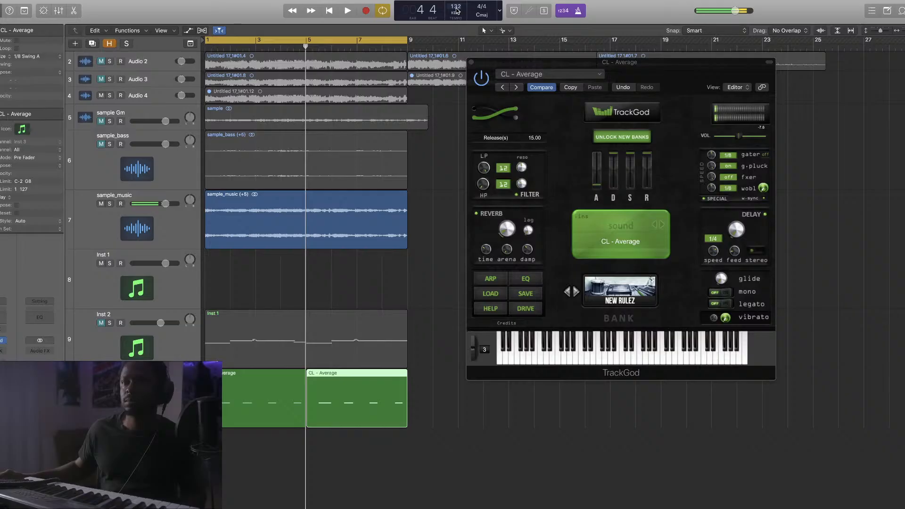
key(space)
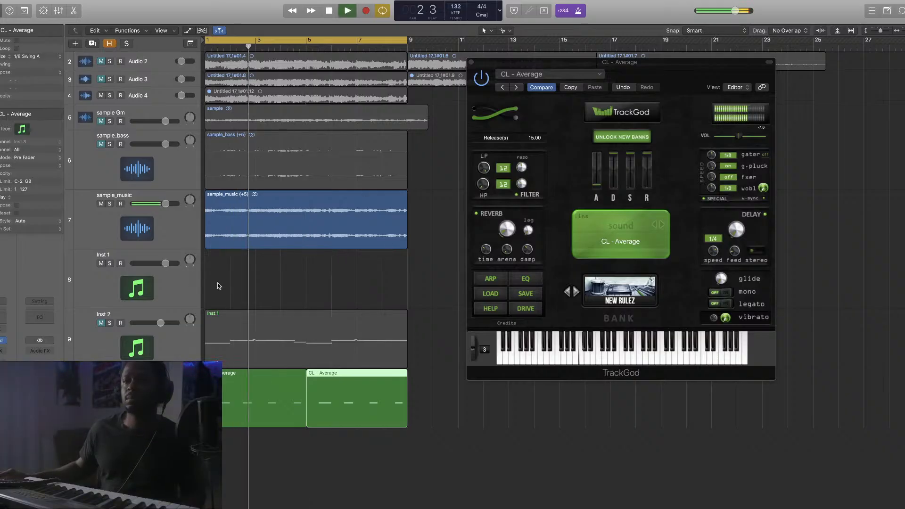
Create a duplicate-settings Inst 4 track and move both CL - Average regions down onto it
click(93, 44)
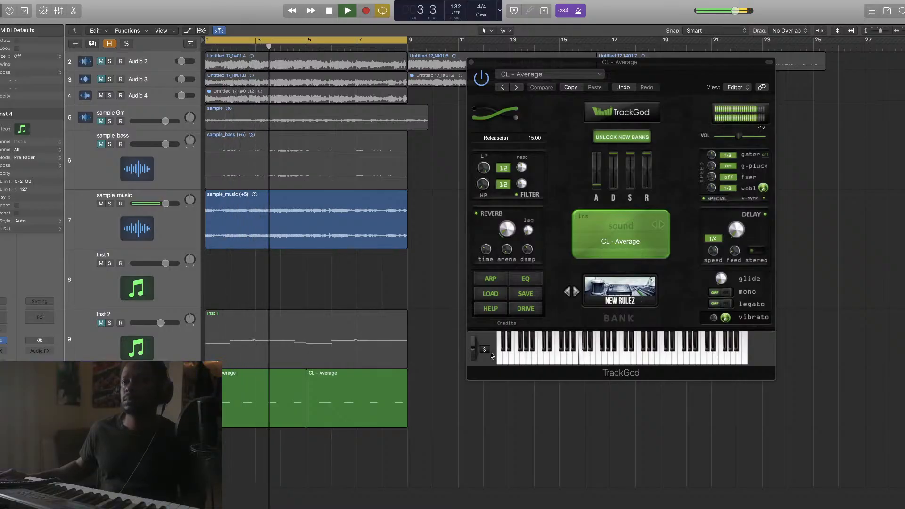
drag(429, 374, 221, 440)
drag(216, 405, 216, 465)
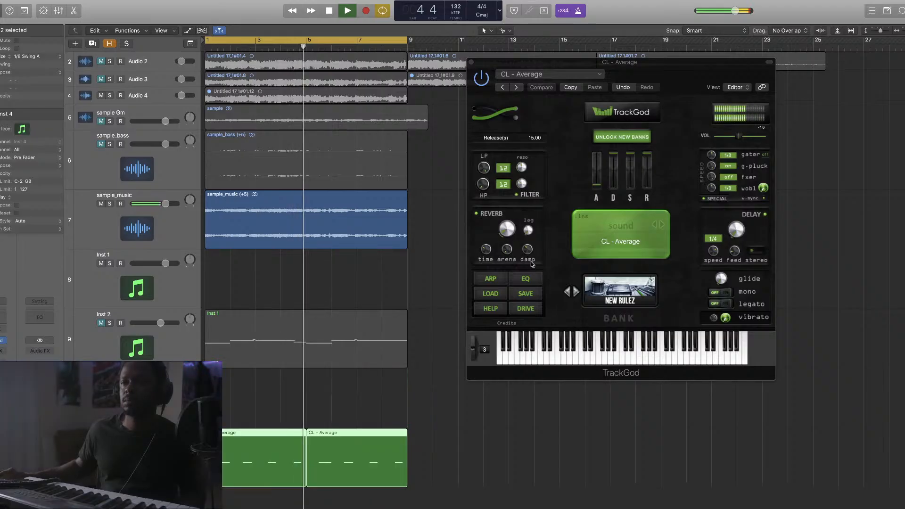
Load the HH - Down Souf hi-hat sound in TrackGod and close the plug-in window
click(657, 240)
scroll(692, 263, down, 10)
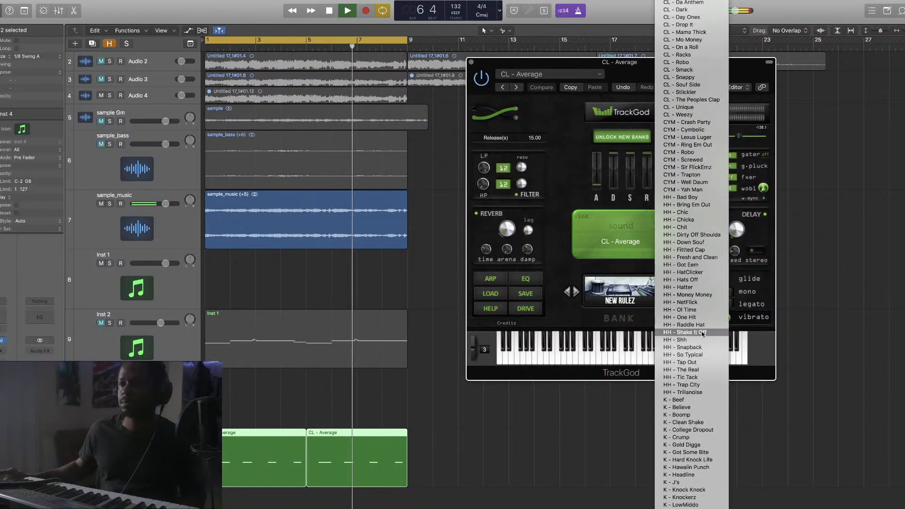
click(705, 242)
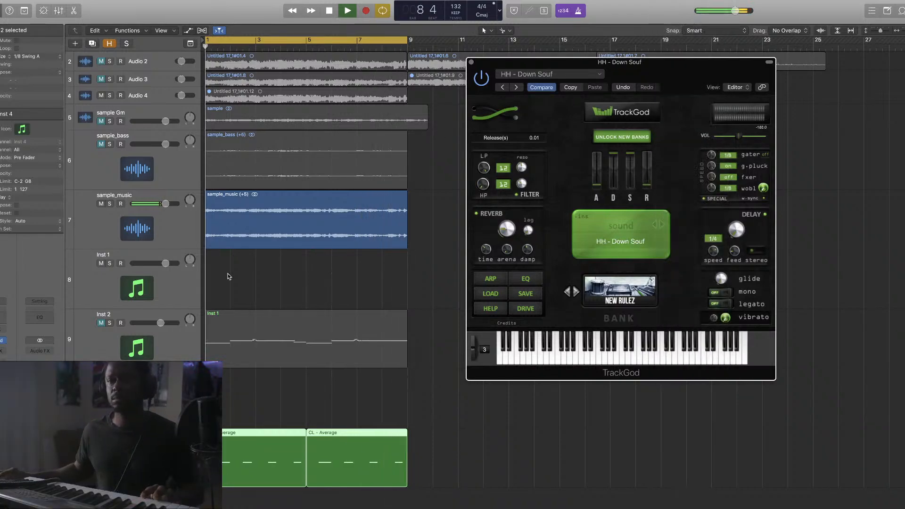
click(150, 398)
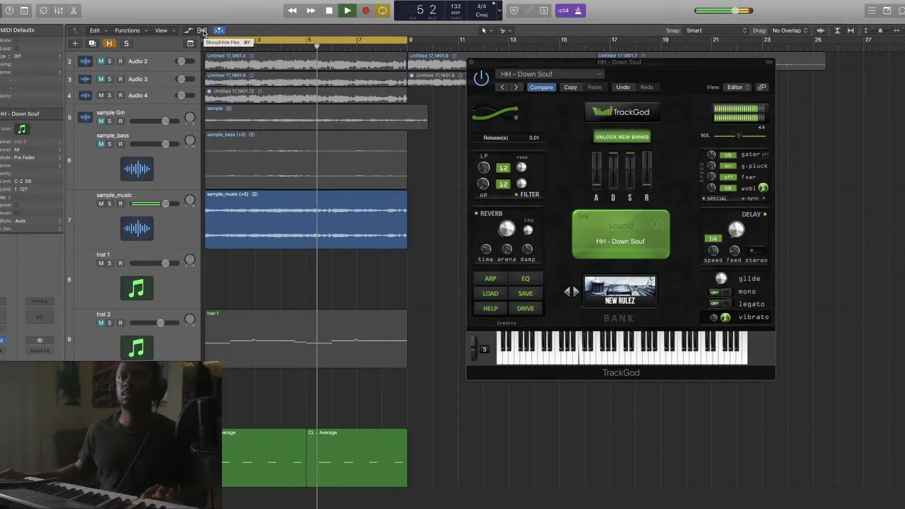
click(472, 63)
click(471, 62)
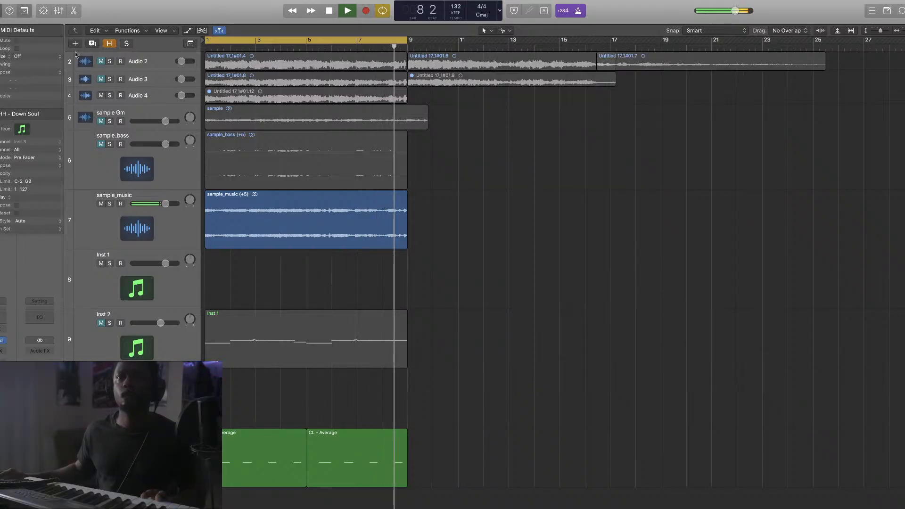
Enable Note Repeat at a 1/8 Note rate and start recording the hi-hat pattern
key(ctrl+alt+super+t)
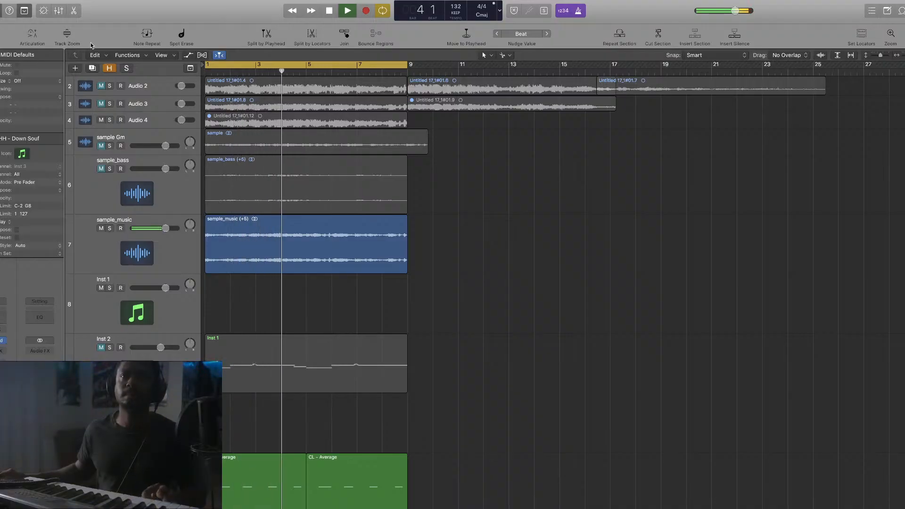
click(145, 34)
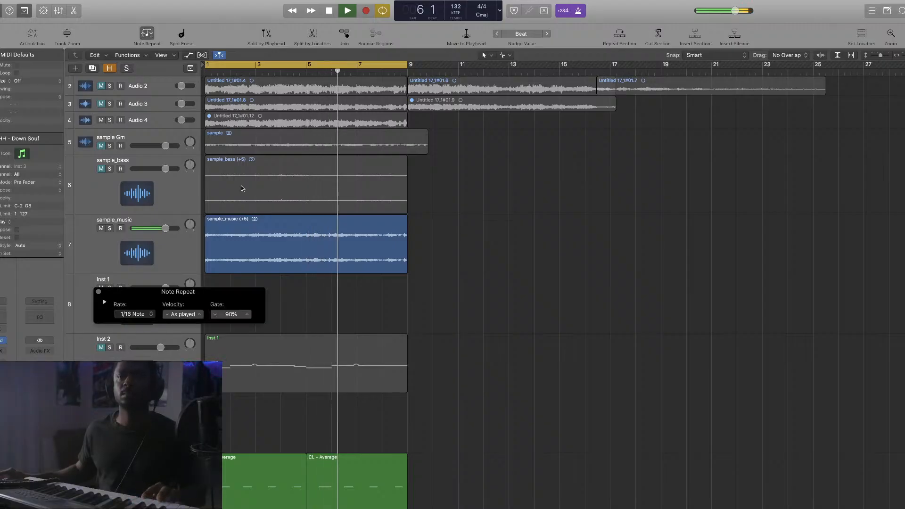
click(104, 301)
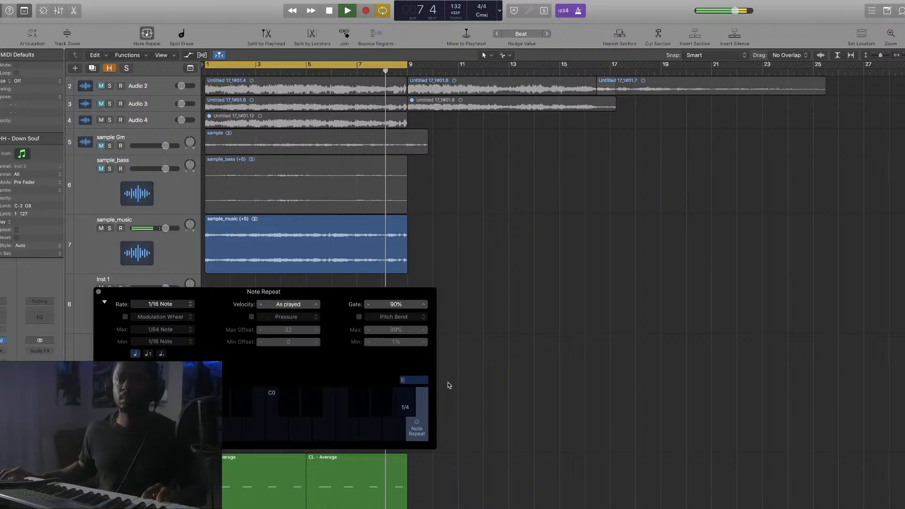
key(space)
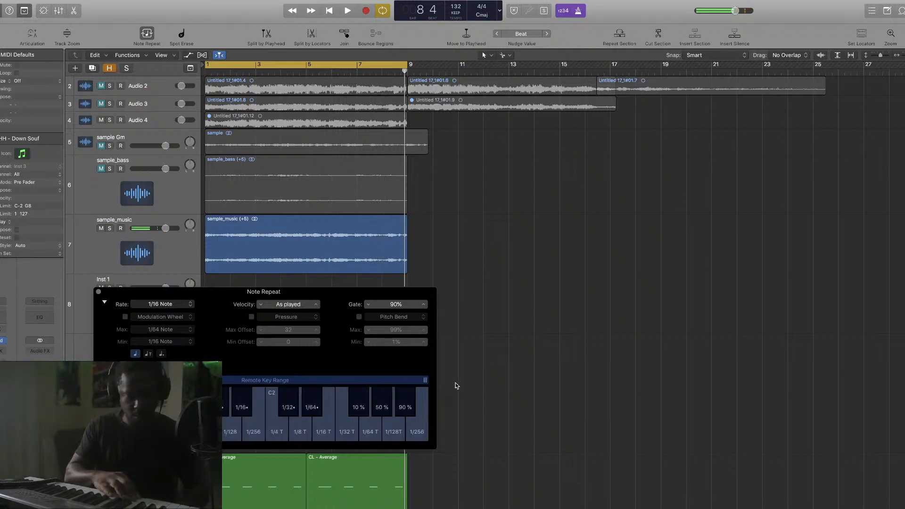
key(r)
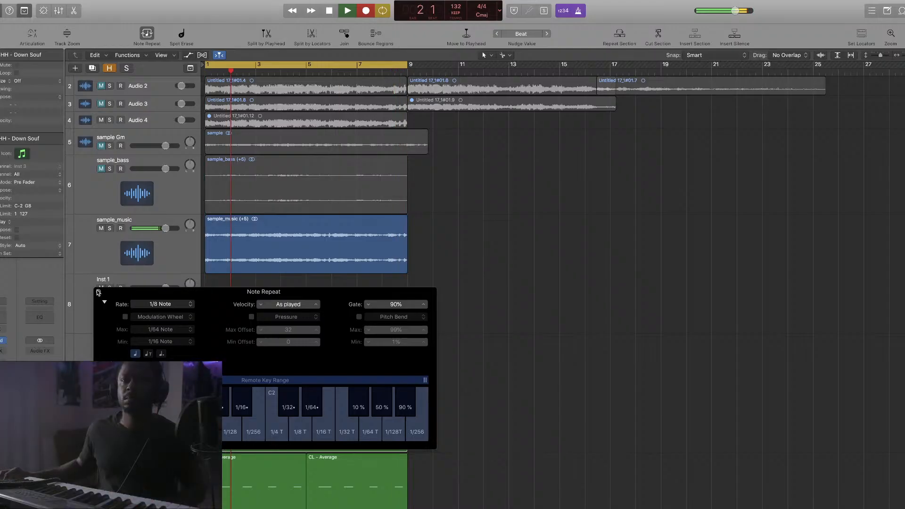
Snap the first HH - Down Souf hi-hat note to 1 1 1 1 in the Piano Roll
click(99, 291)
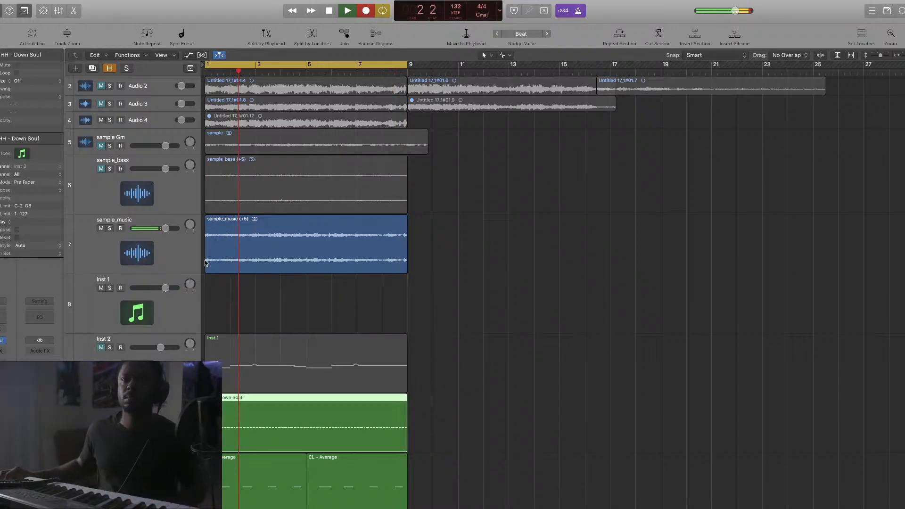
click(346, 13)
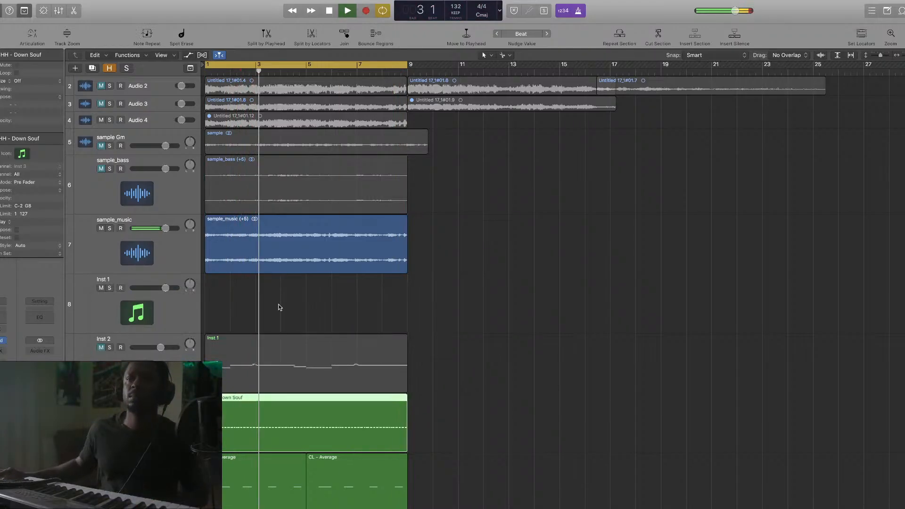
double_click(232, 439)
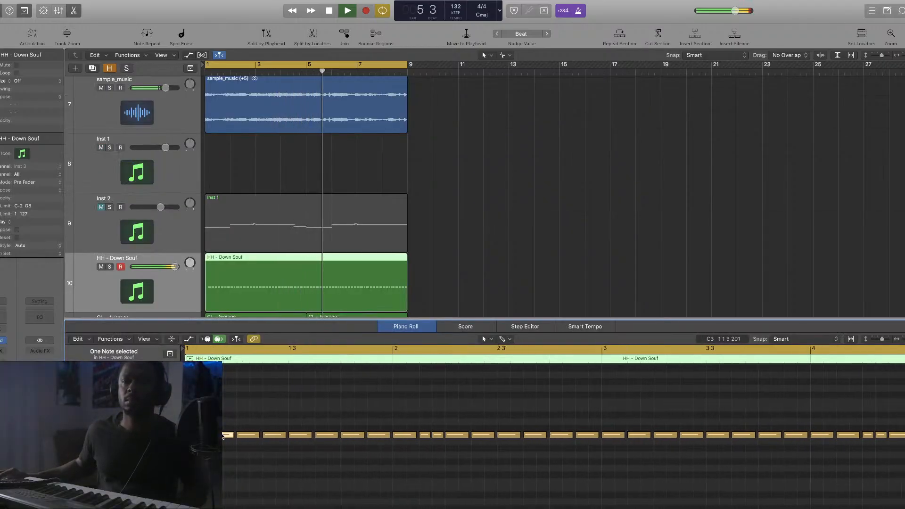
click(223, 436)
drag(199, 435, 198, 435)
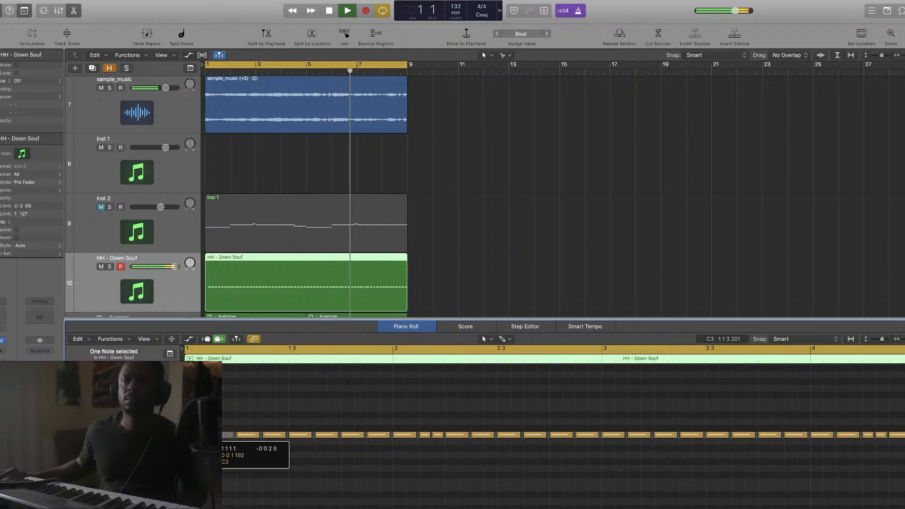
Close the note editor, toggle the metronome, and select the Inst 1 track
click(521, 321)
click(521, 321)
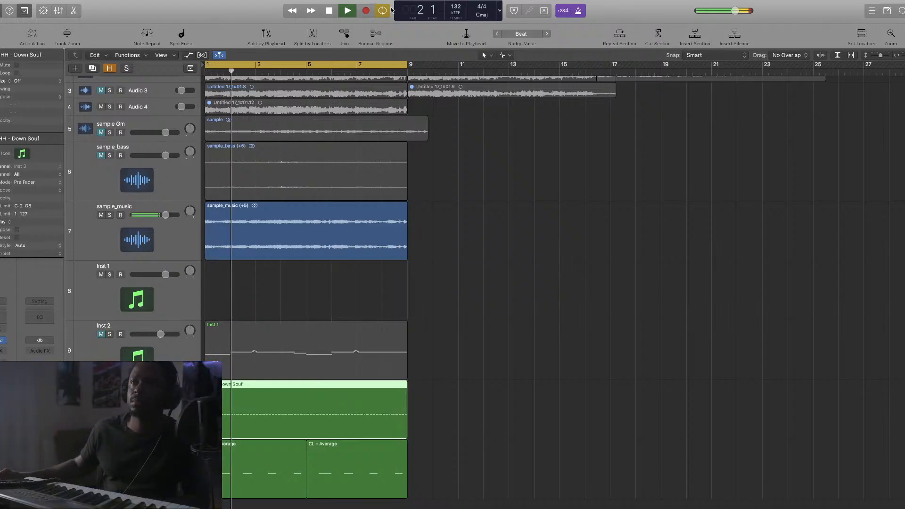
click(583, 10)
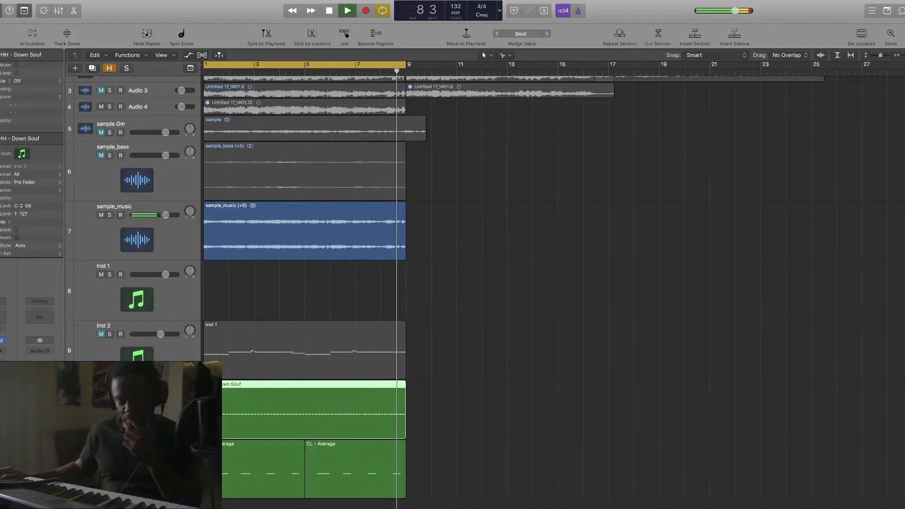
click(175, 319)
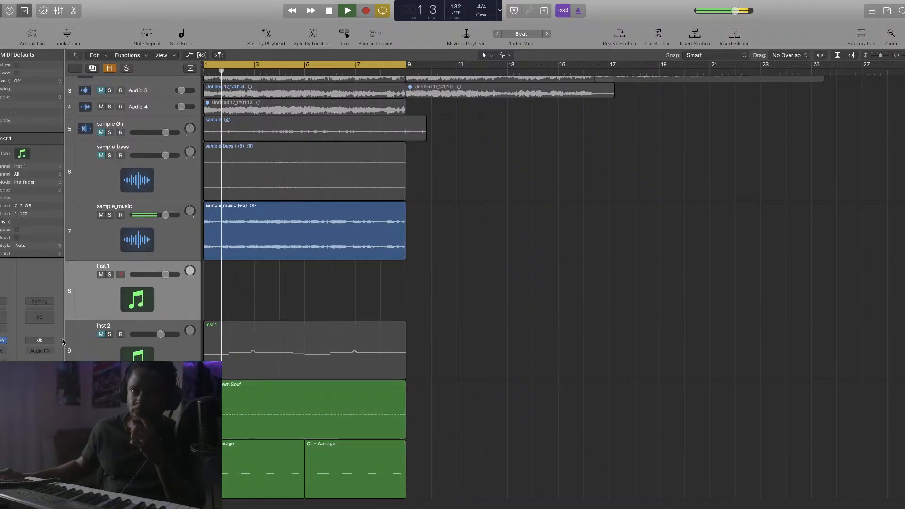
Load Zenology preset 09: Nordside Bass on Inst 1, replacing FM Solstice Bell
click(4, 341)
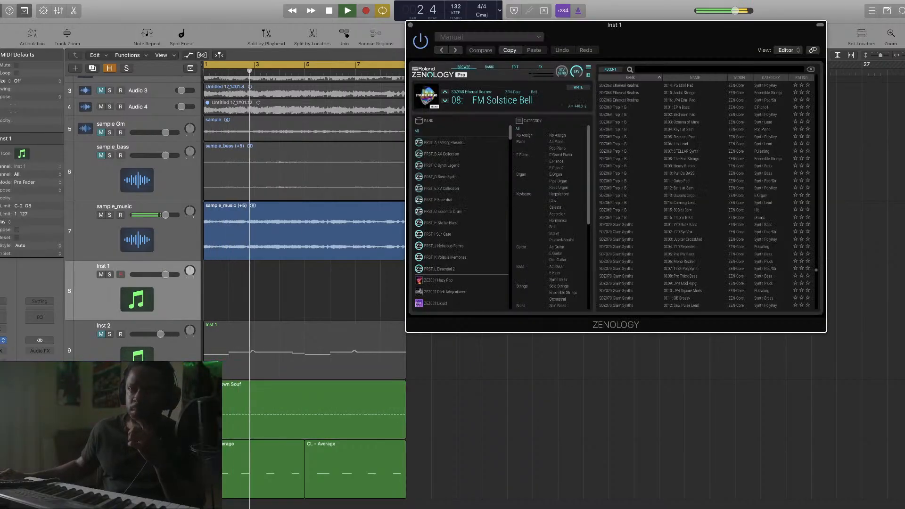
scroll(686, 265, down, 5)
scroll(686, 265, down, 1)
scroll(686, 265, down, 3)
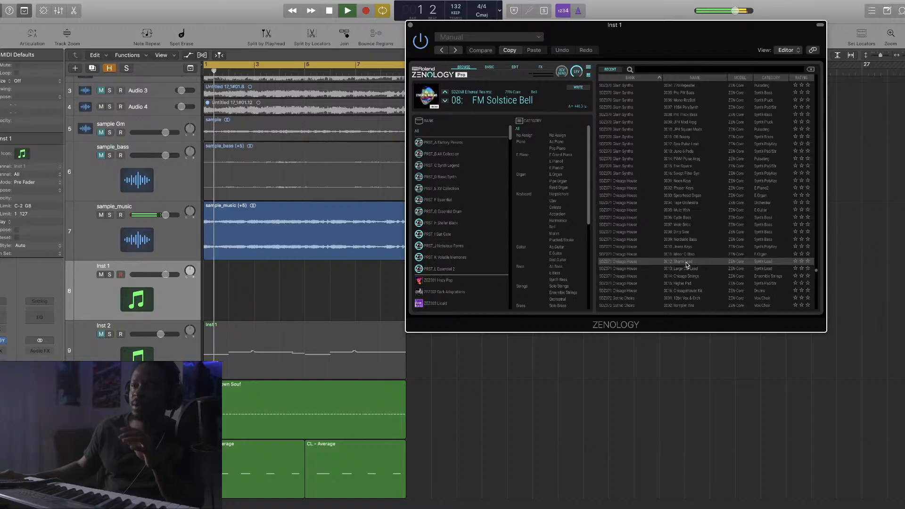
scroll(687, 264, down, 1)
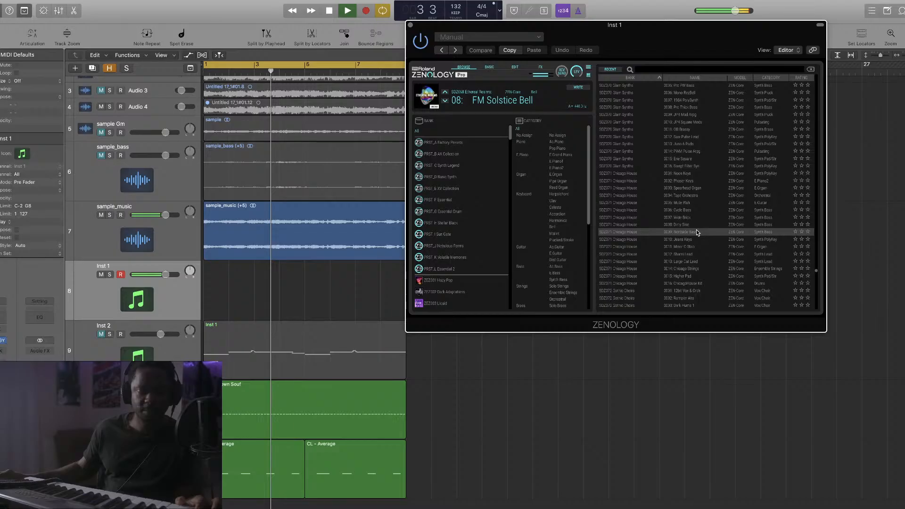
click(696, 232)
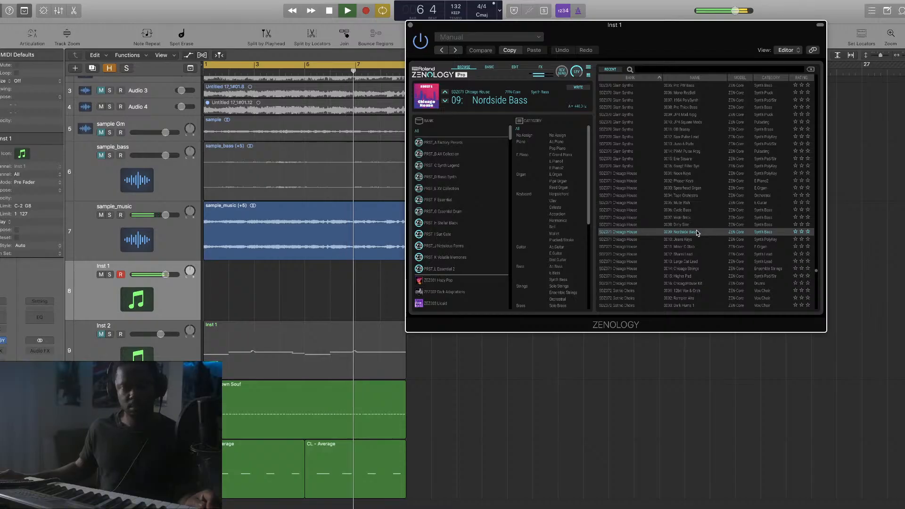
key(super+w)
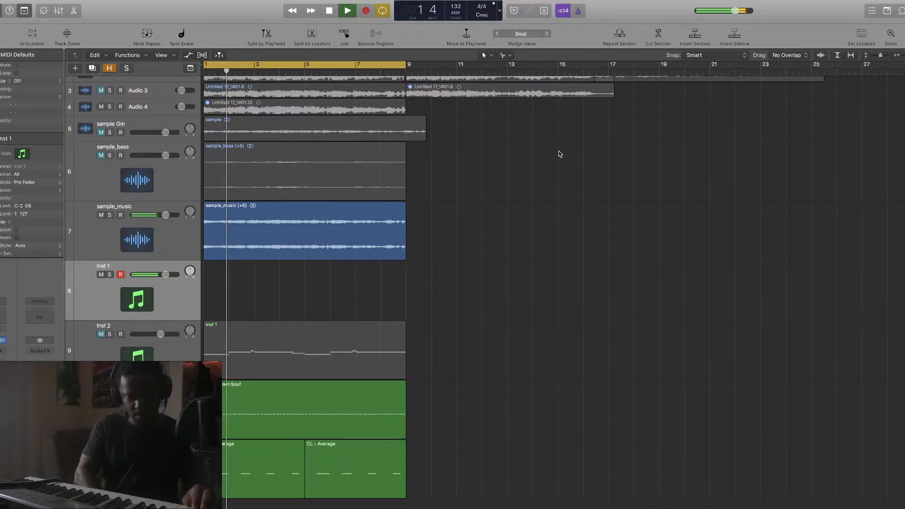
Record a short Inst 1 take, then delete it
key(r)
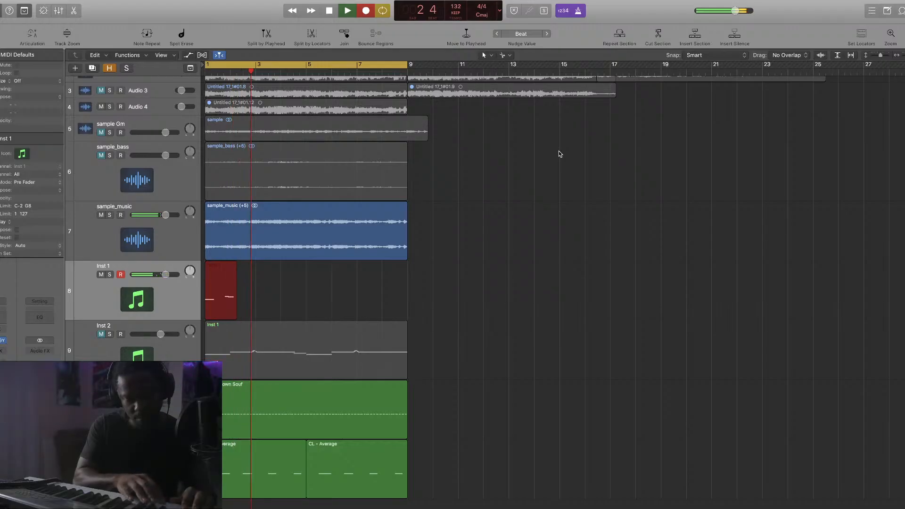
key(space)
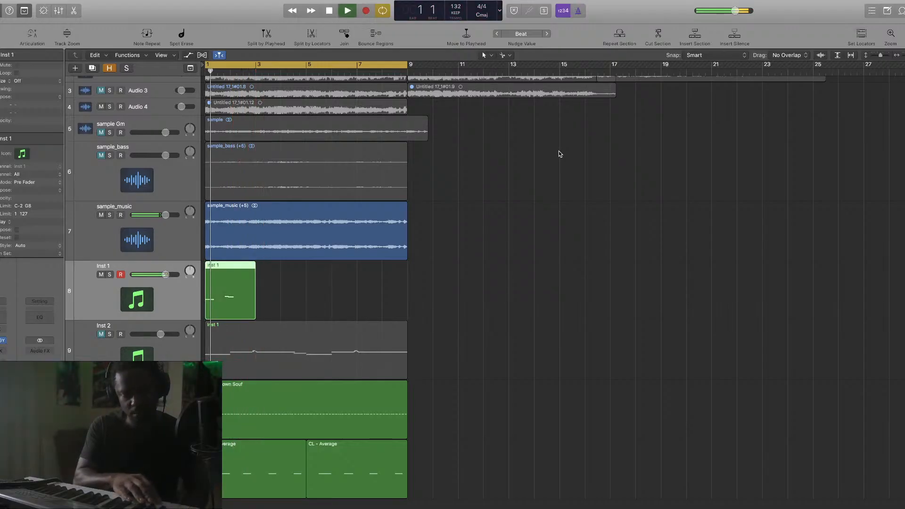
key(Delete)
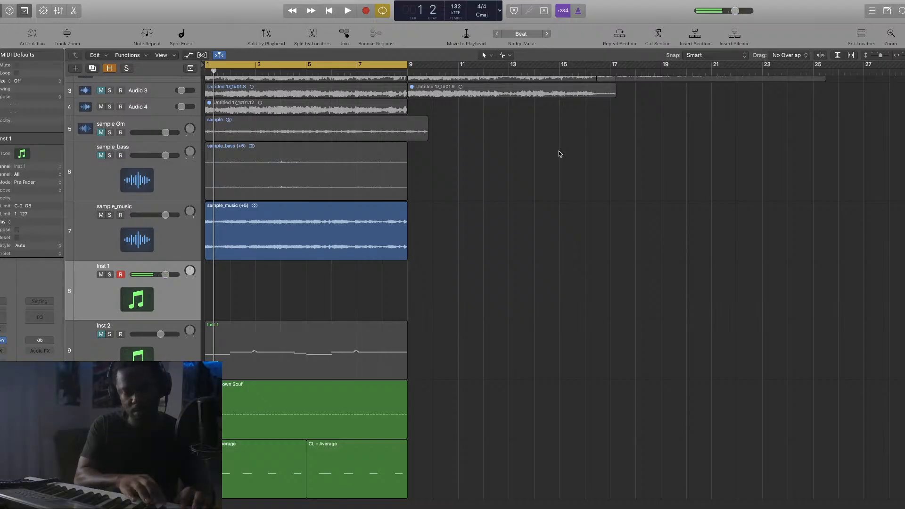
Record a new Nordside Bass take on Inst 1 spanning bars 1 to 9
key(space)
key(f)
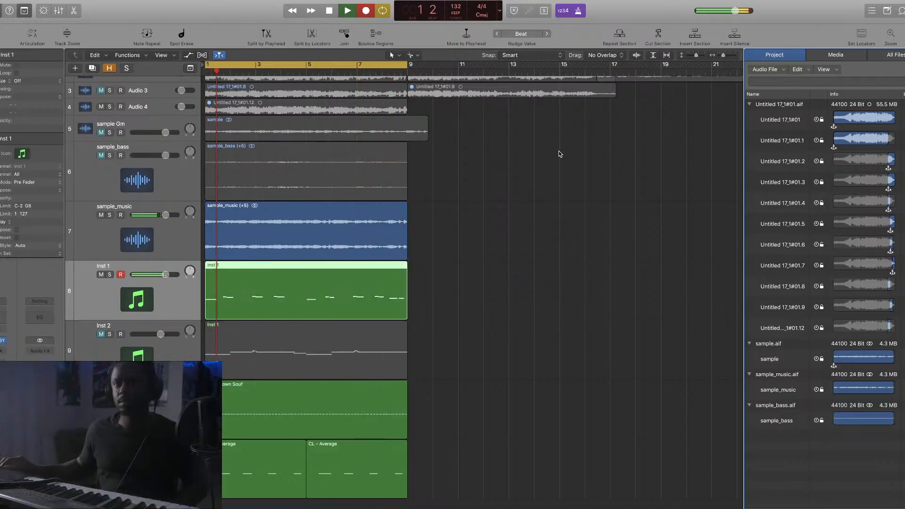
key(f)
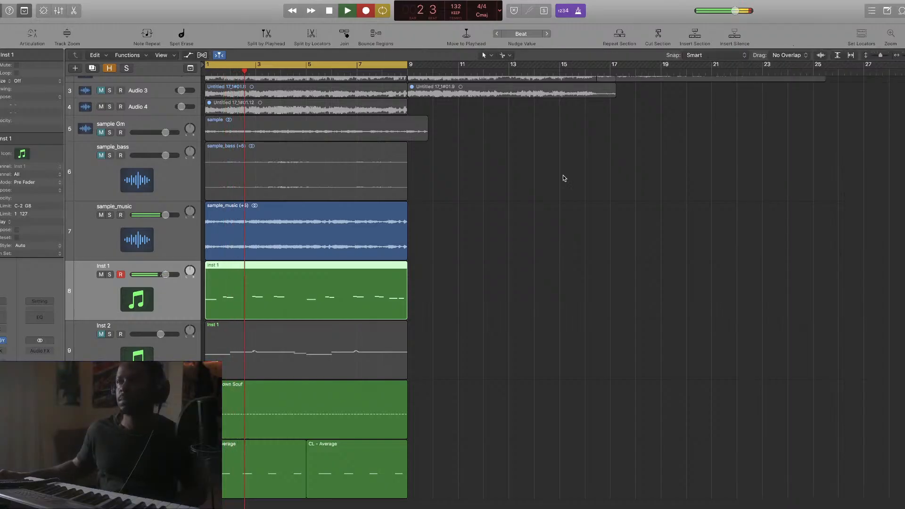
key(space)
Quantize the Inst 1 region to 1/8 Swing A and play it from the start
click(30, 83)
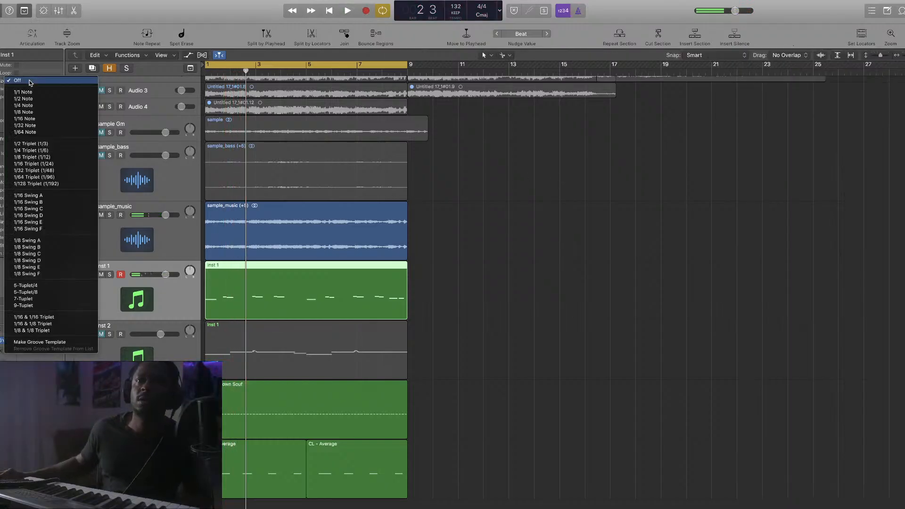
click(57, 239)
key(Return)
key(space)
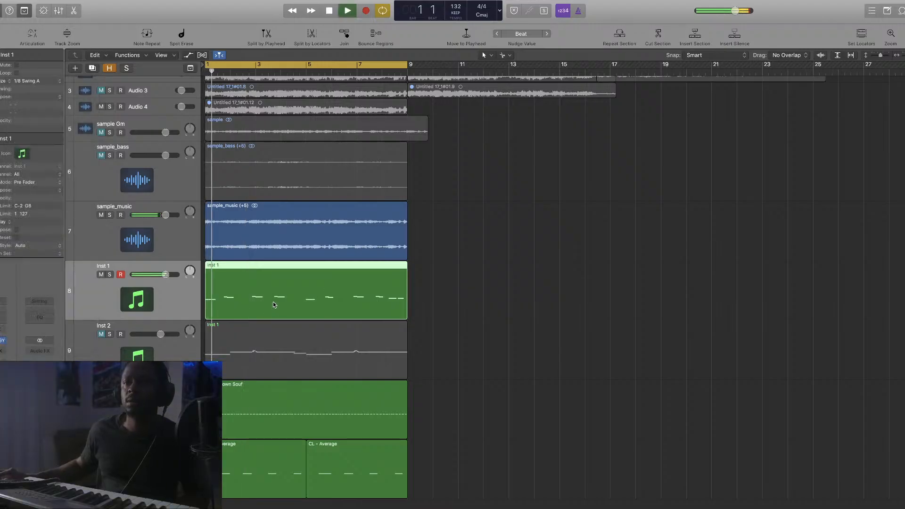
Transpose all Inst 1 notes down an octave and raise its volume to +2.6 dB
double_click(273, 303)
key(space)
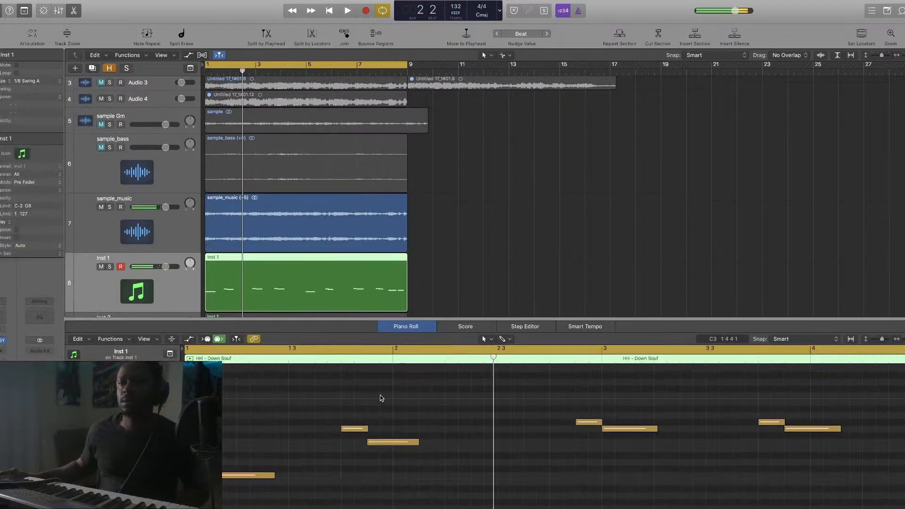
right_click(377, 394)
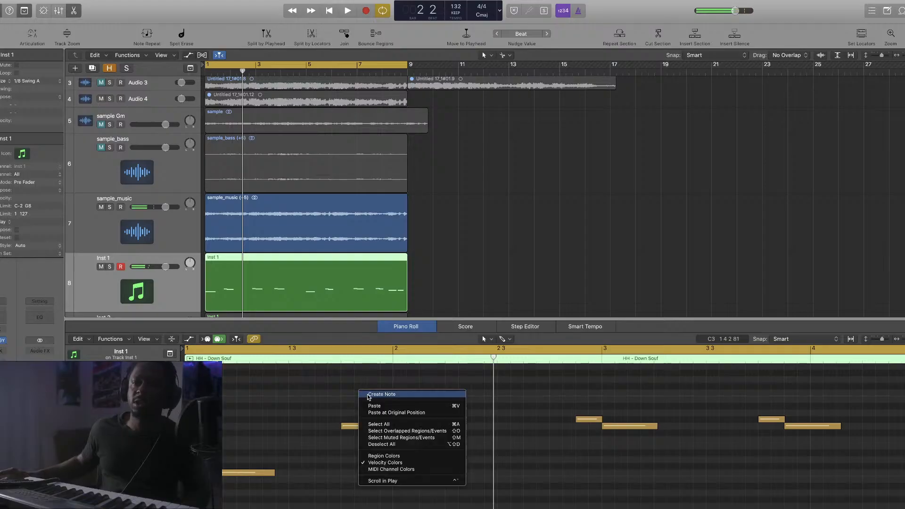
click(402, 426)
key(alt+shift+Down)
key(space)
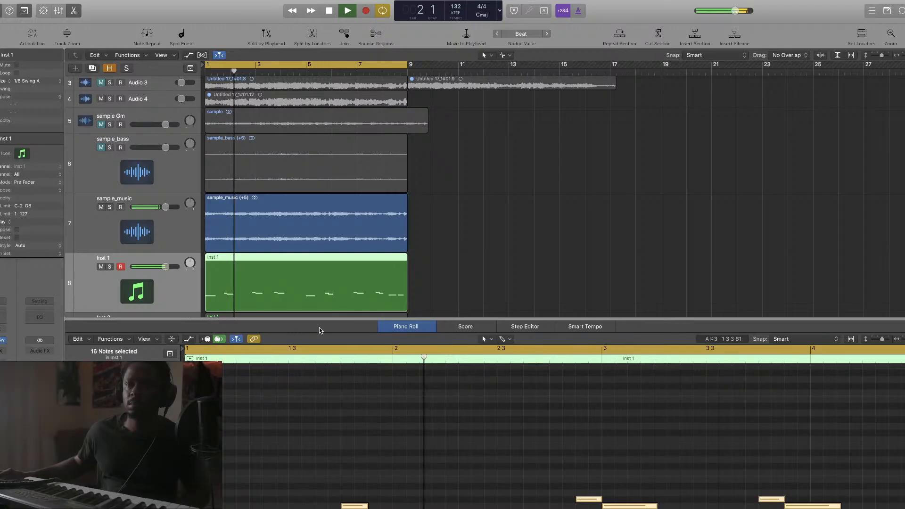
drag(160, 266, 170, 266)
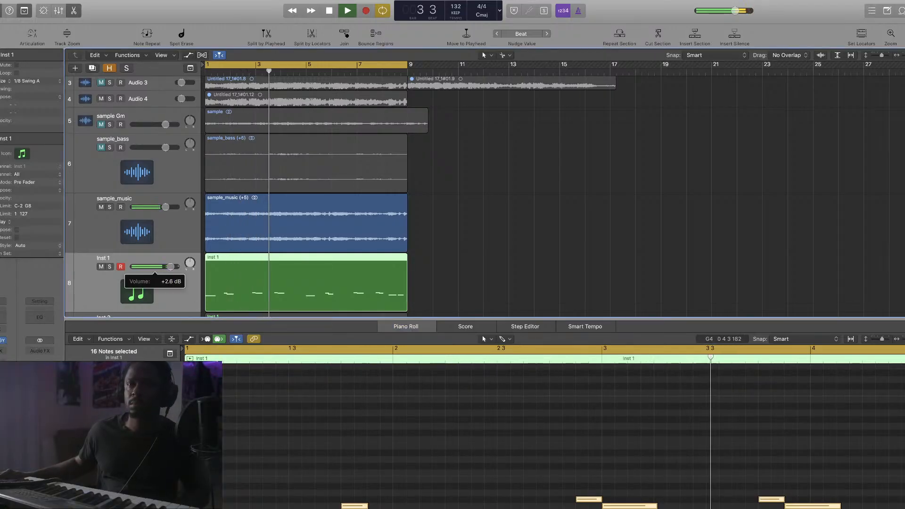
key(e)
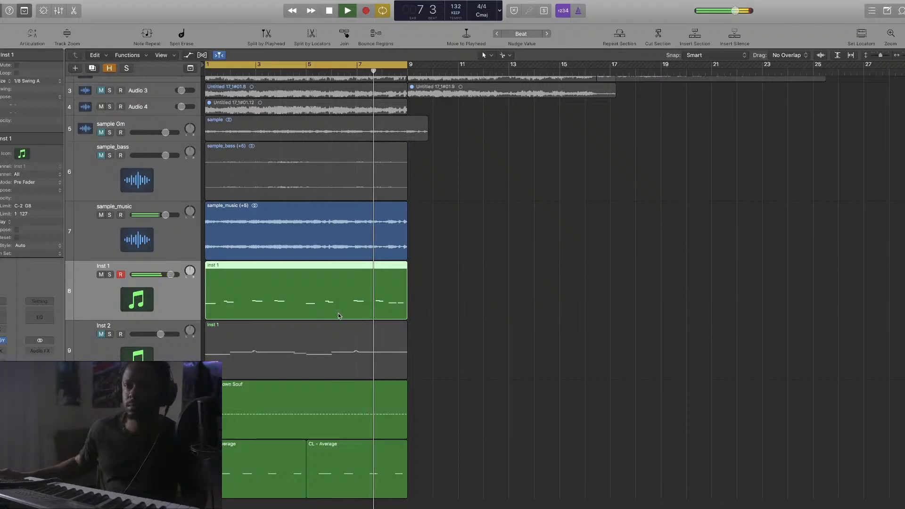
Unmute Inst 2, lower its fader to -13.8 dB, then mute it again
click(101, 334)
drag(161, 334, 147, 334)
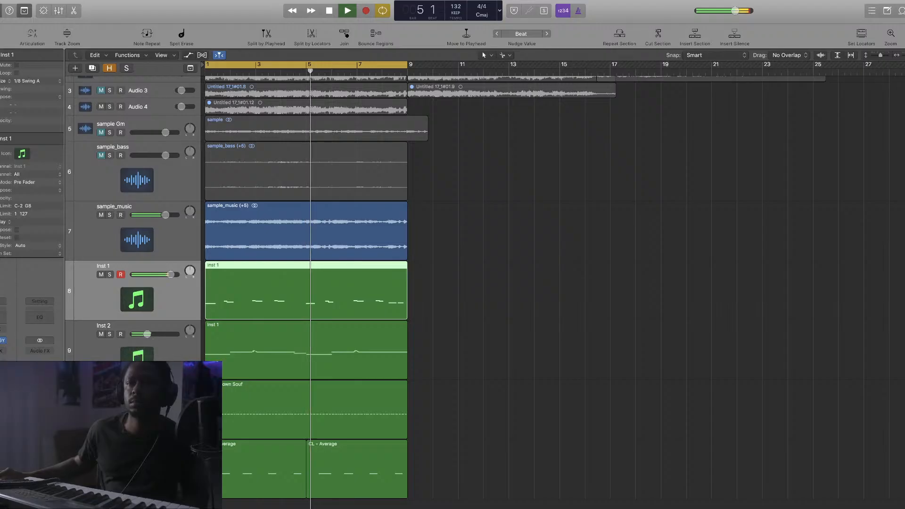
drag(147, 334, 146, 335)
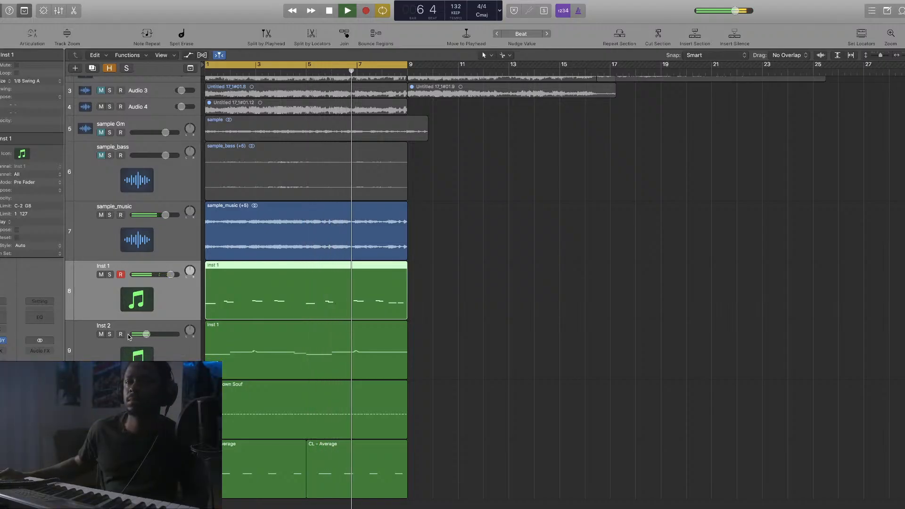
click(101, 334)
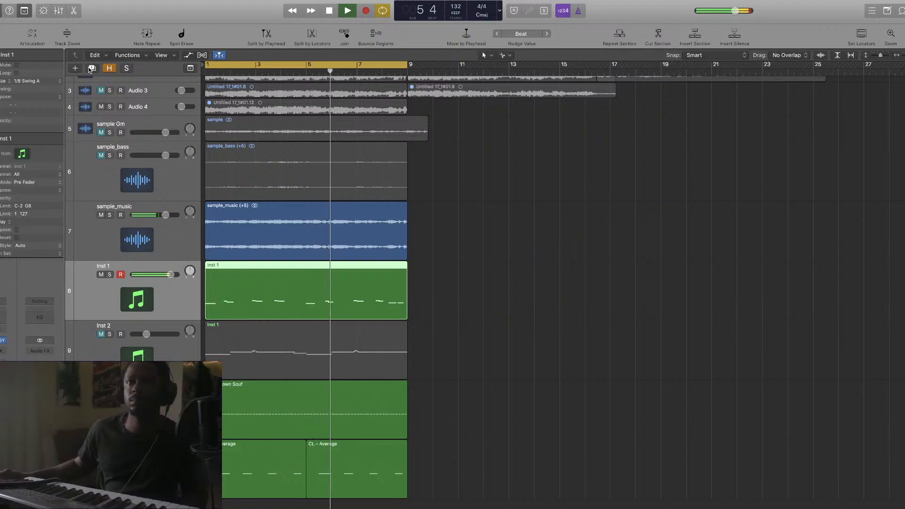
Create a new software instrument track, Inst 5, without choosing a plug-in
click(76, 69)
click(574, 127)
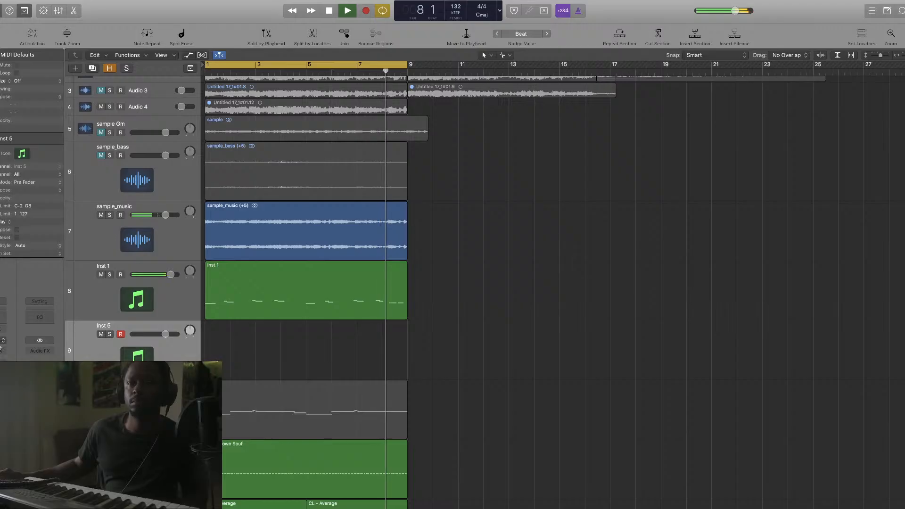
click(3, 344)
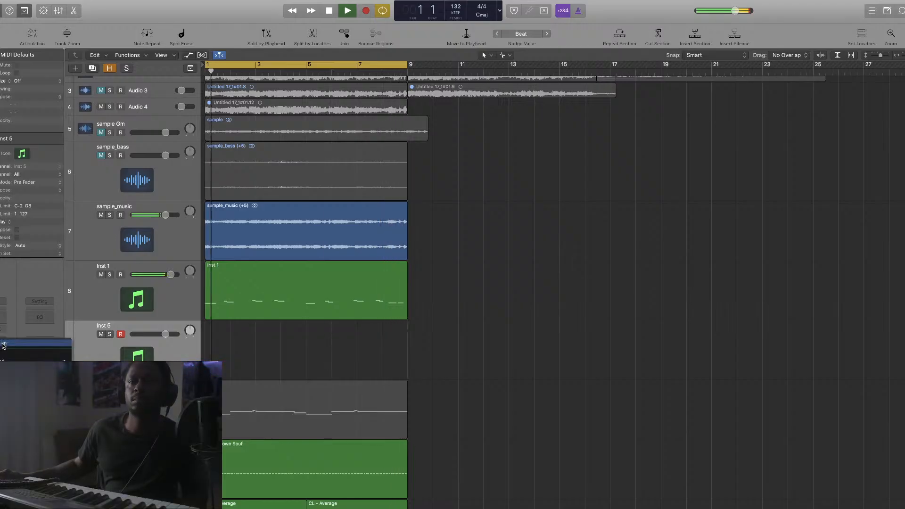
click(97, 372)
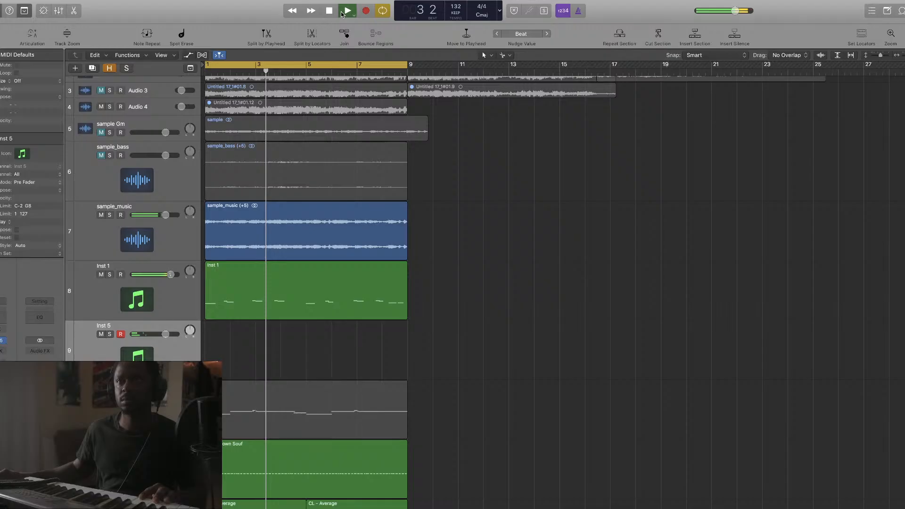
Record MIDI notes on Inst 5 from about bar 2 to bar 9
click(365, 12)
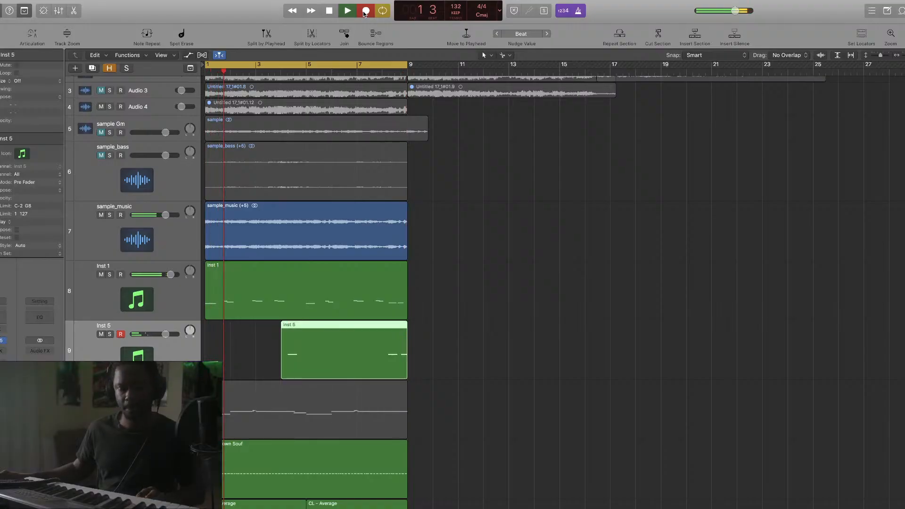
click(366, 10)
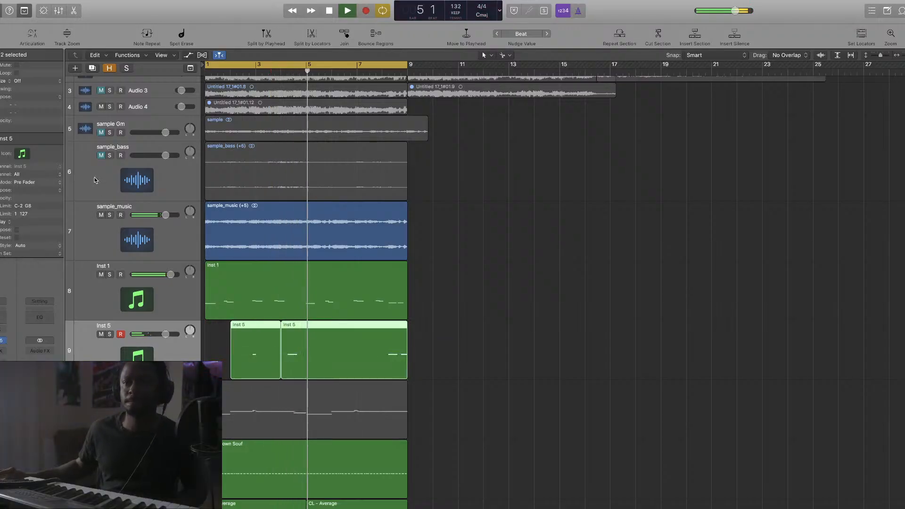
click(35, 80)
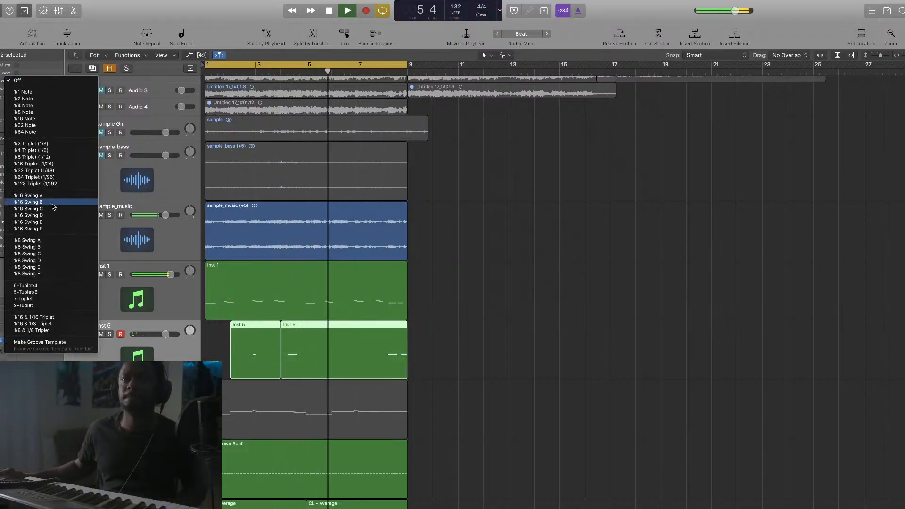
Quantize both Inst 5 regions to 1/8 Swing A and drag them onto a new duplicate track
click(52, 241)
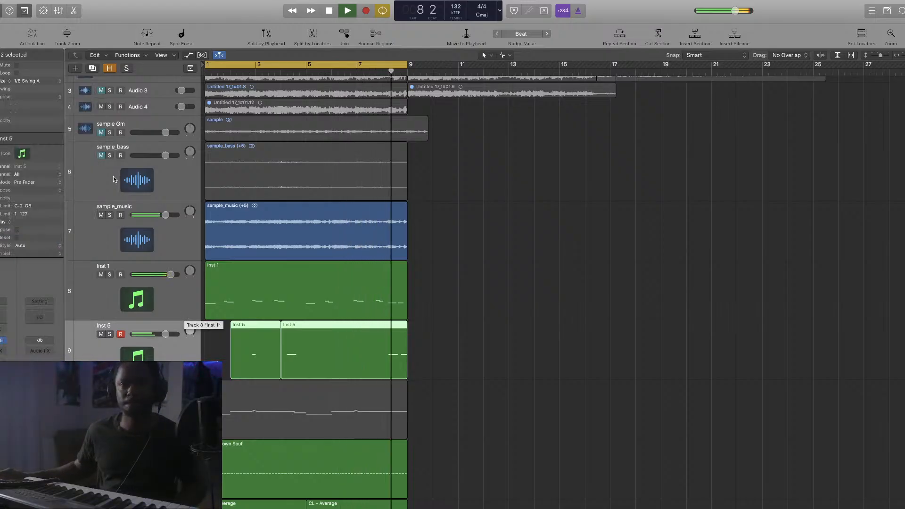
click(93, 68)
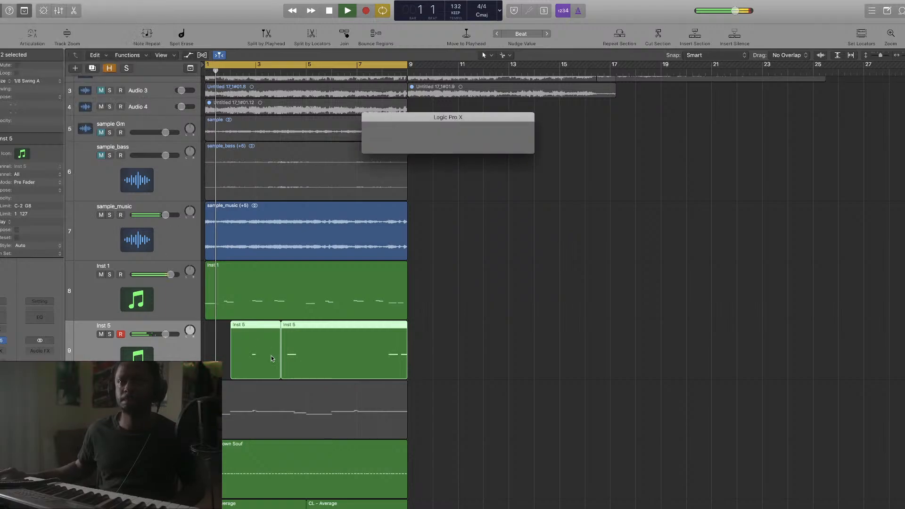
drag(449, 370, 219, 363)
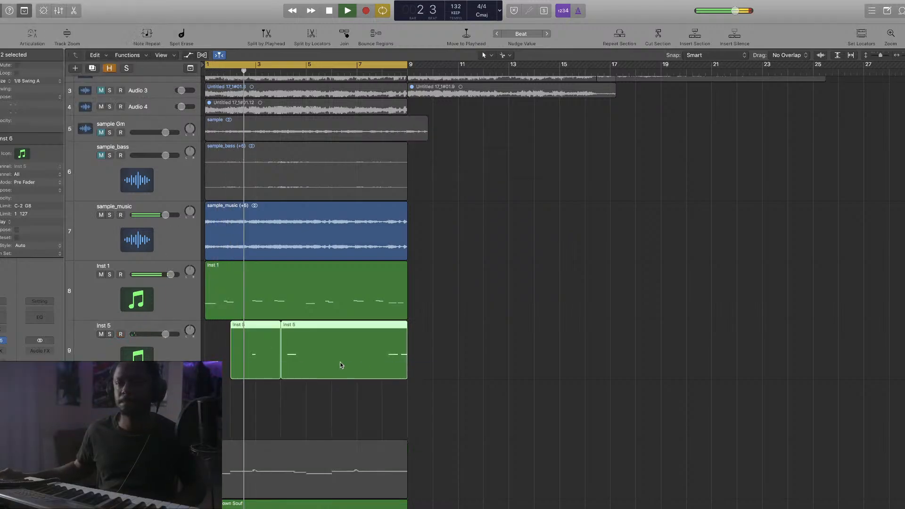
drag(341, 362, 341, 401)
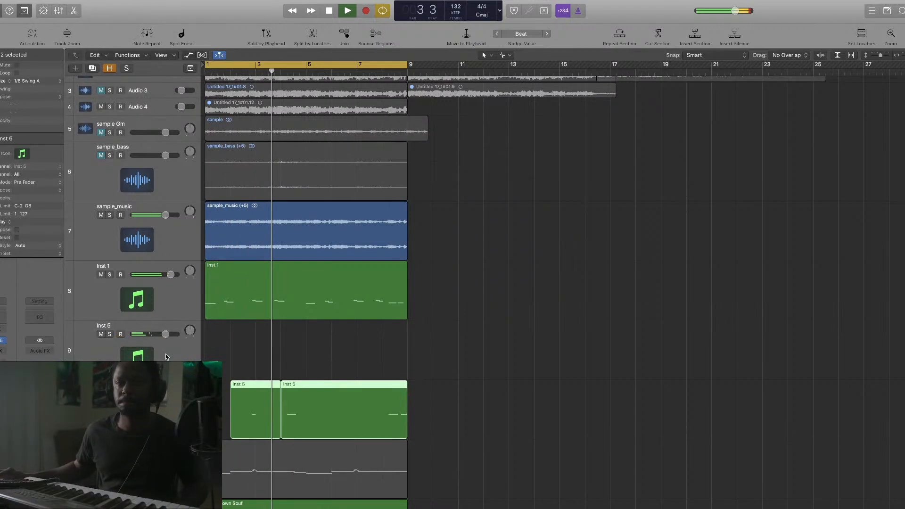
click(166, 354)
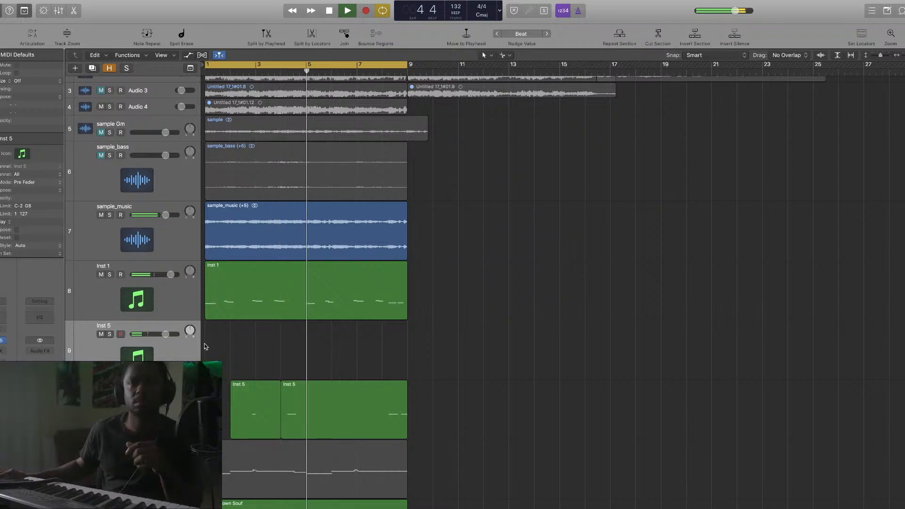
Nudge the Inst 5 fader up and re-record a bars 1–9 take, discarding the first attempt
drag(165, 334, 173, 336)
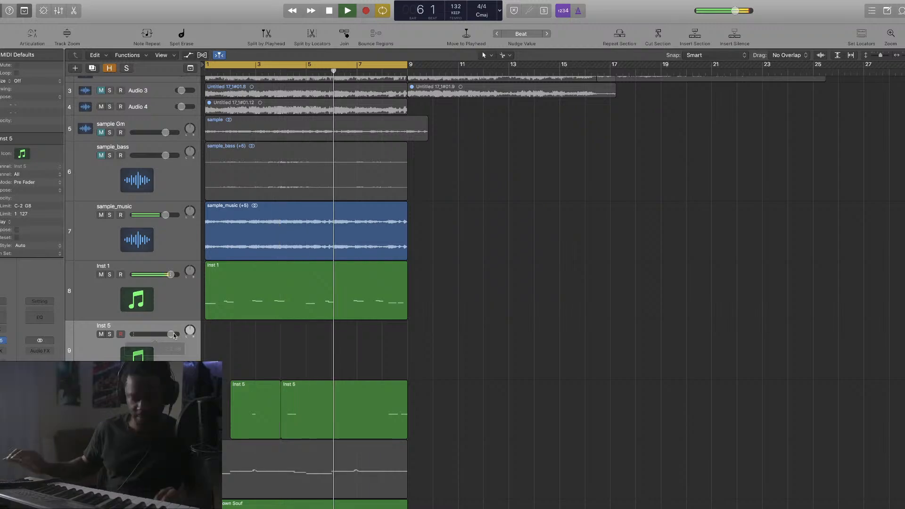
key(r)
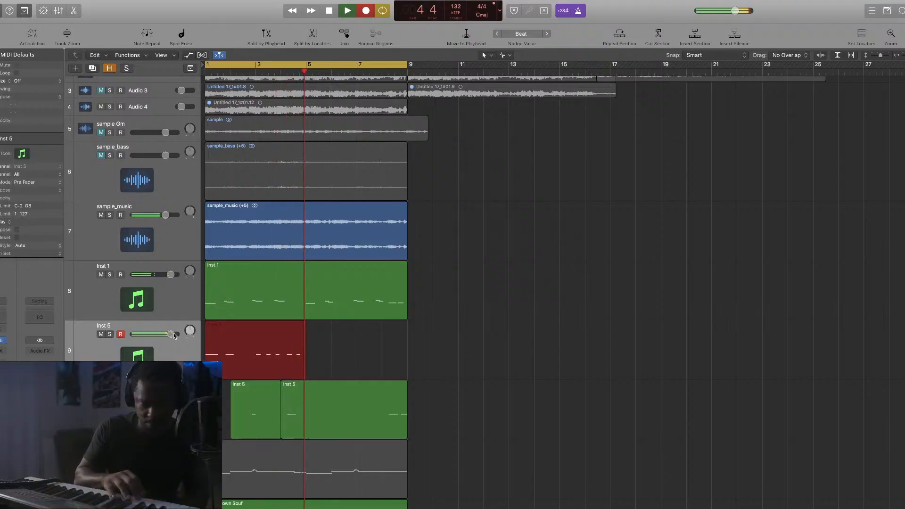
key(space)
key(Delete)
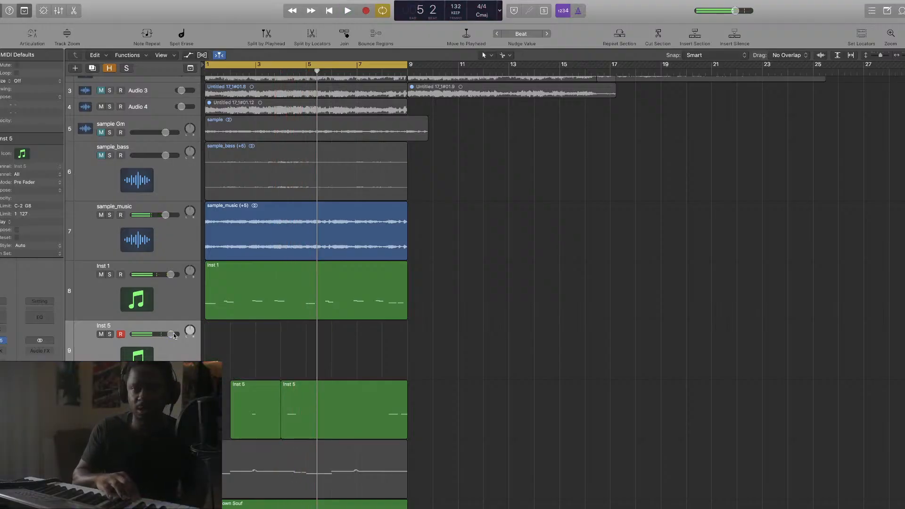
key(r)
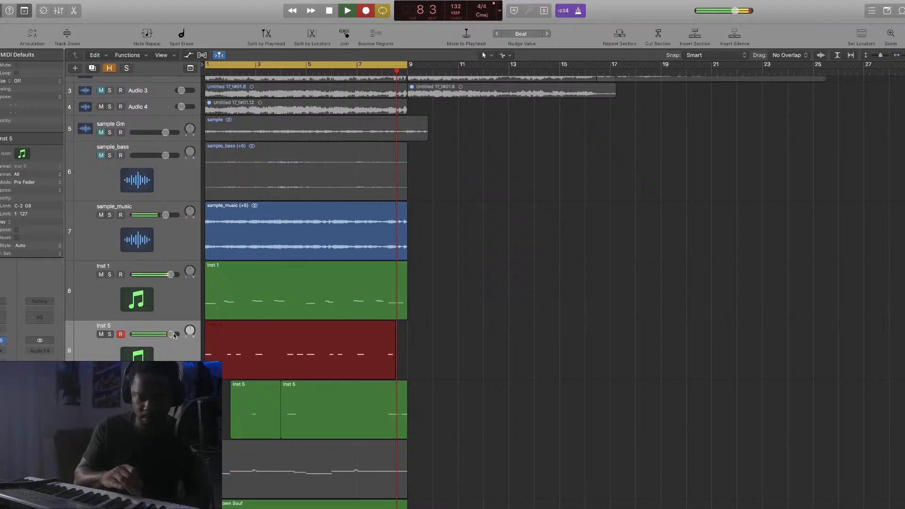
key(space)
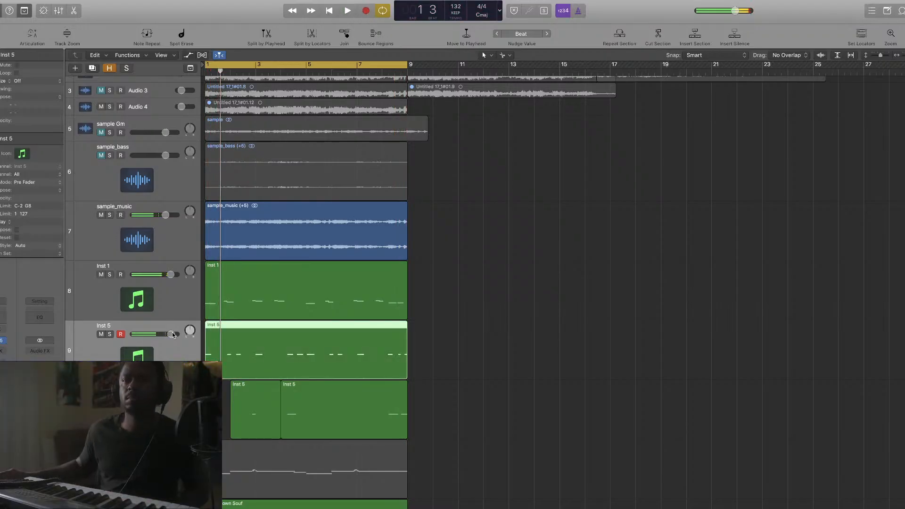
Quantize the new take to 1/8 Swing A, play it, and raise Inst 5's volume
click(42, 81)
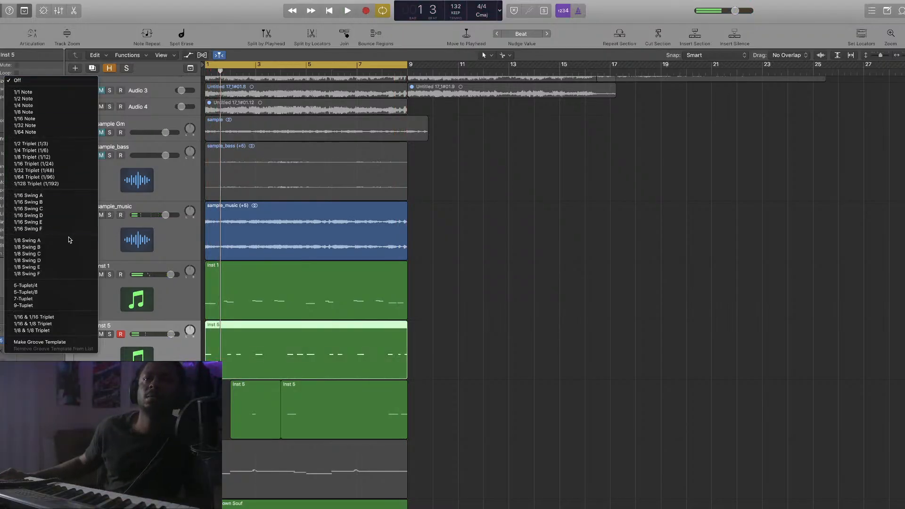
click(68, 241)
key(space)
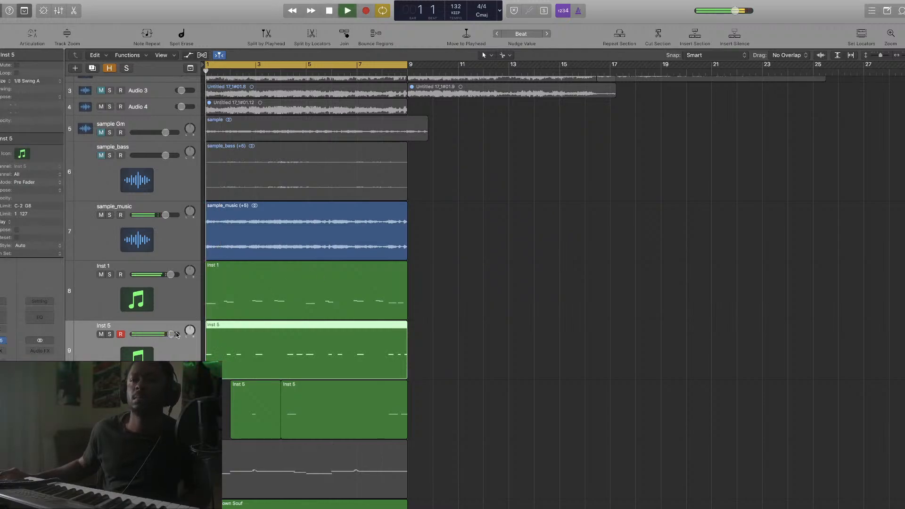
drag(175, 334, 181, 335)
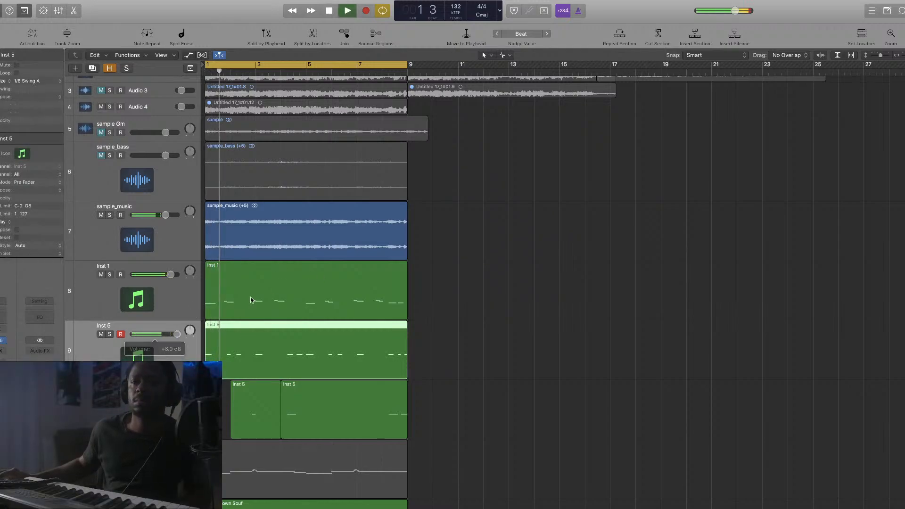
Move the take onto a new Inst 7 track placed above Inst 5
click(92, 68)
drag(309, 361, 301, 401)
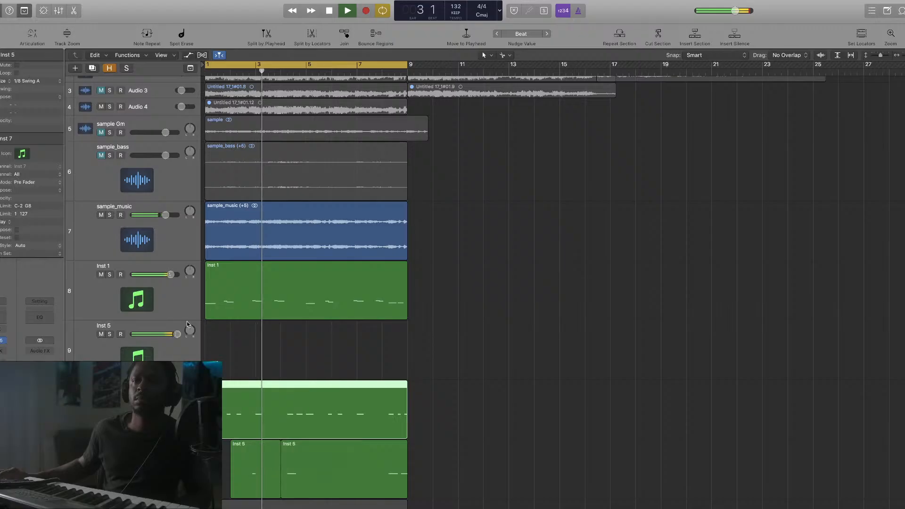
click(184, 349)
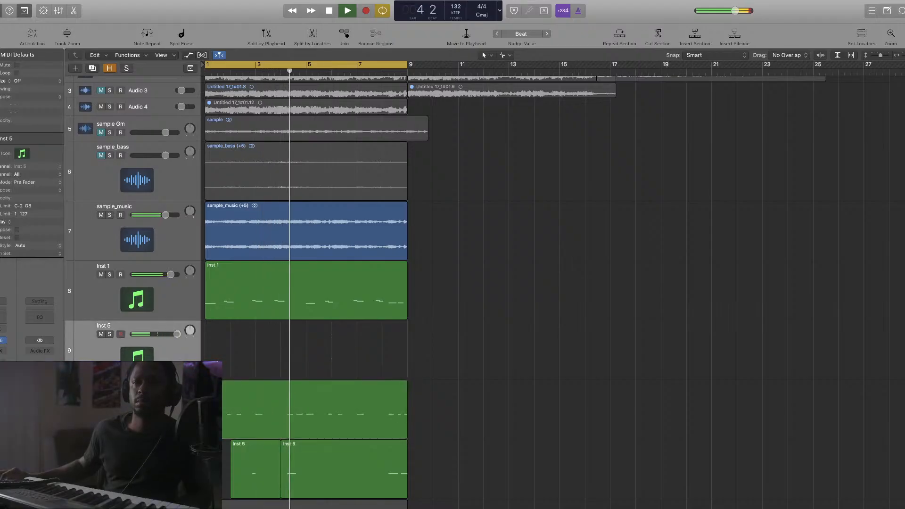
drag(186, 414, 187, 333)
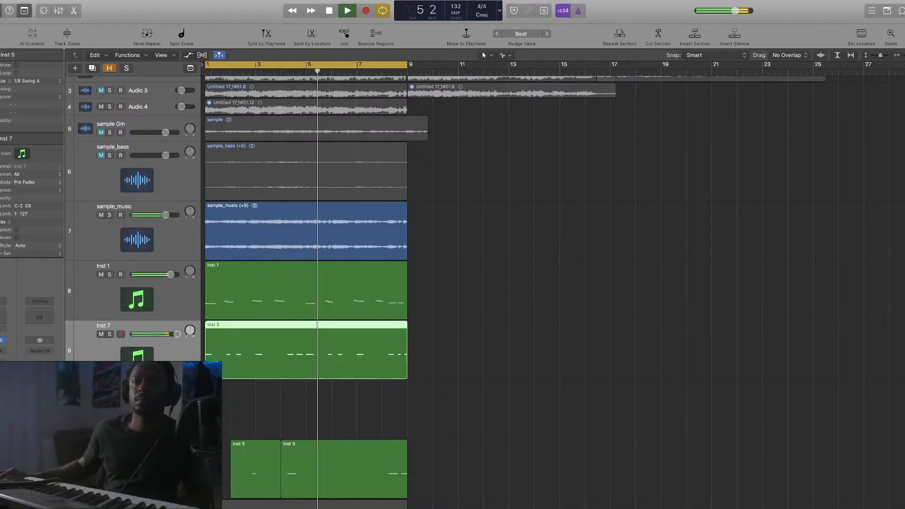
click(187, 401)
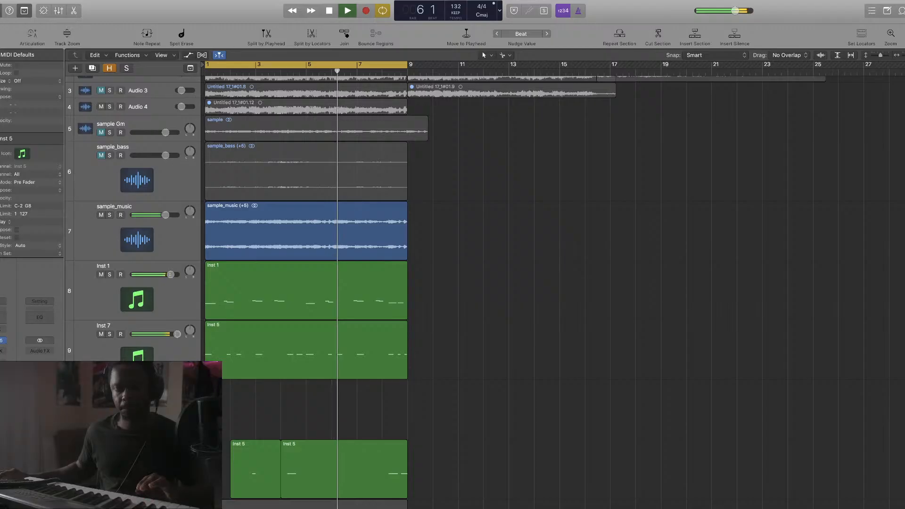
Record another Inst 5 take and quantize it to 1/8 Swing A
key(r)
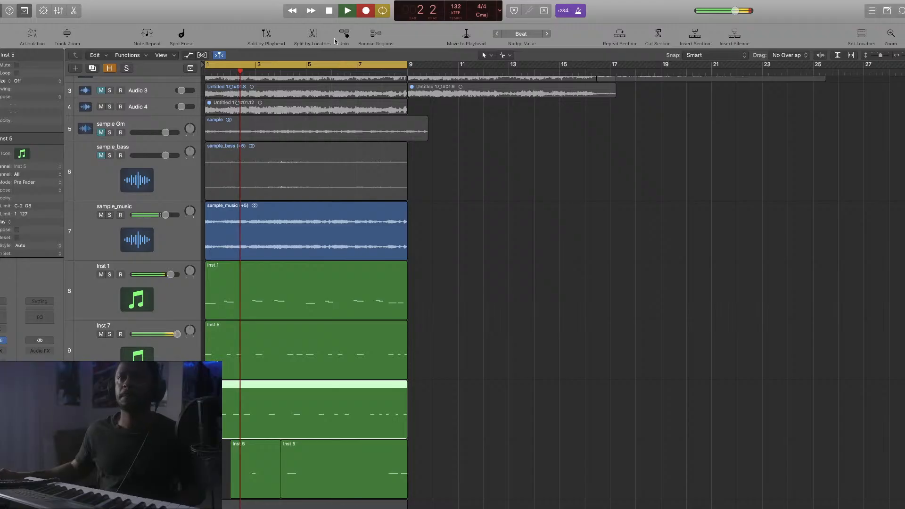
click(346, 10)
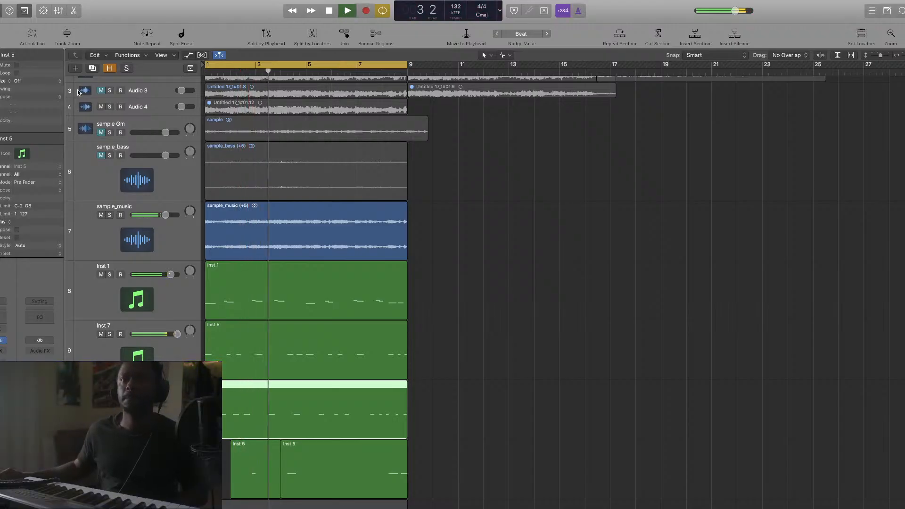
click(49, 81)
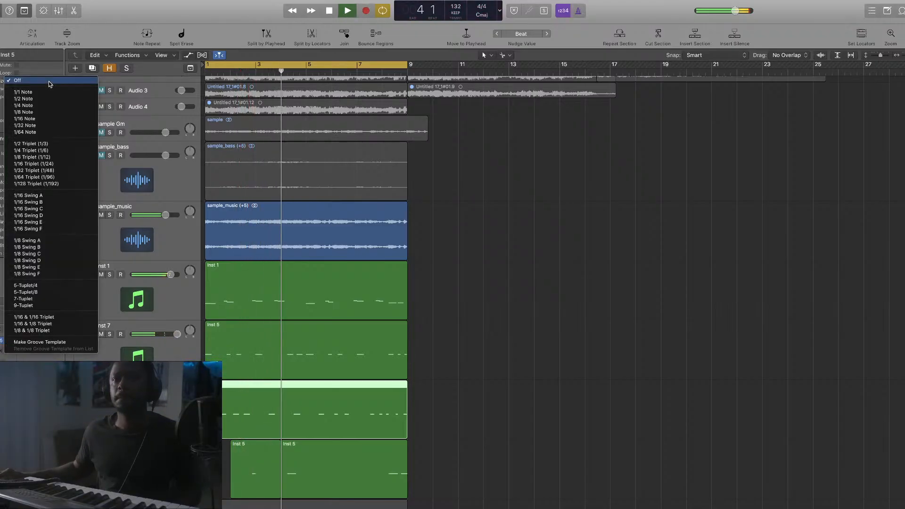
click(70, 239)
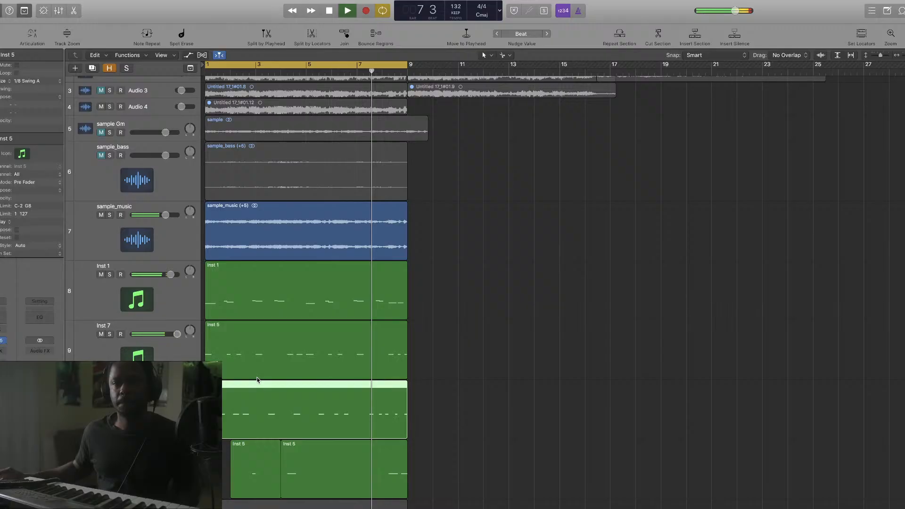
scroll(258, 380, down, 5)
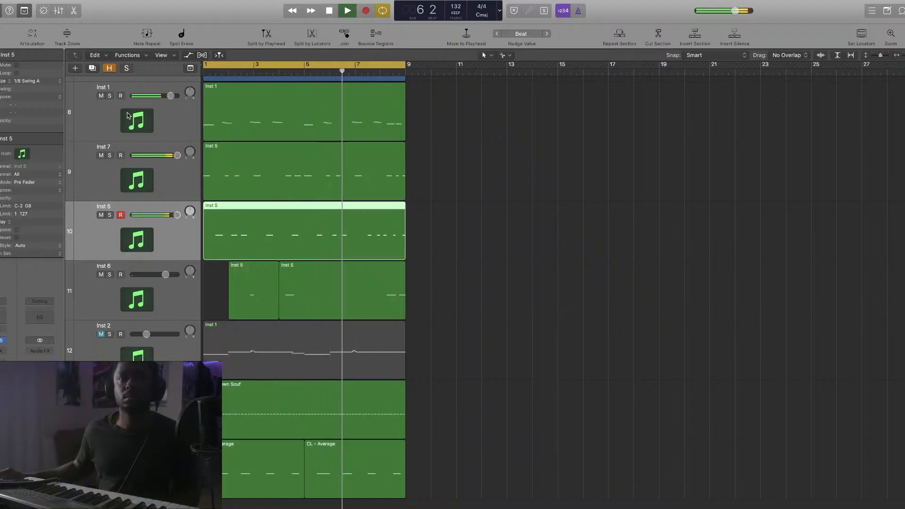
Move the latest Inst 5 take onto a new Inst 8 track and record another Inst 5 take
click(93, 68)
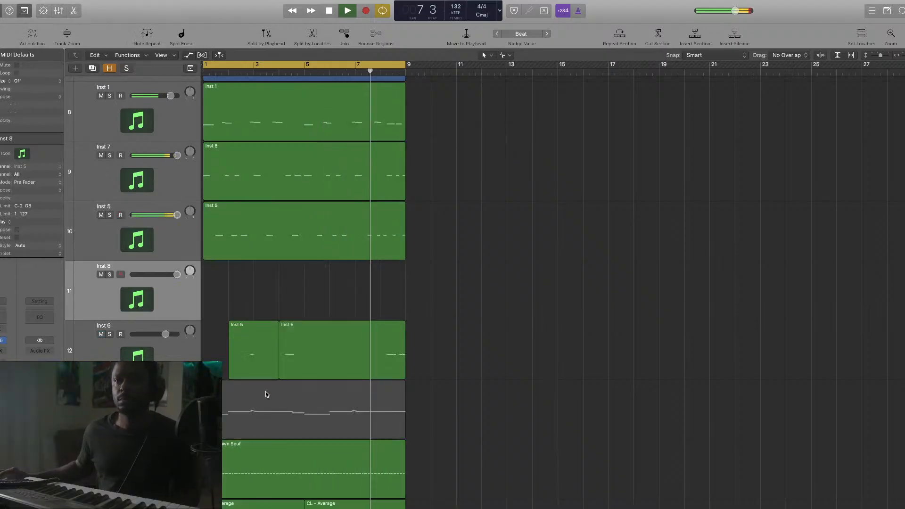
drag(264, 241, 264, 299)
click(180, 228)
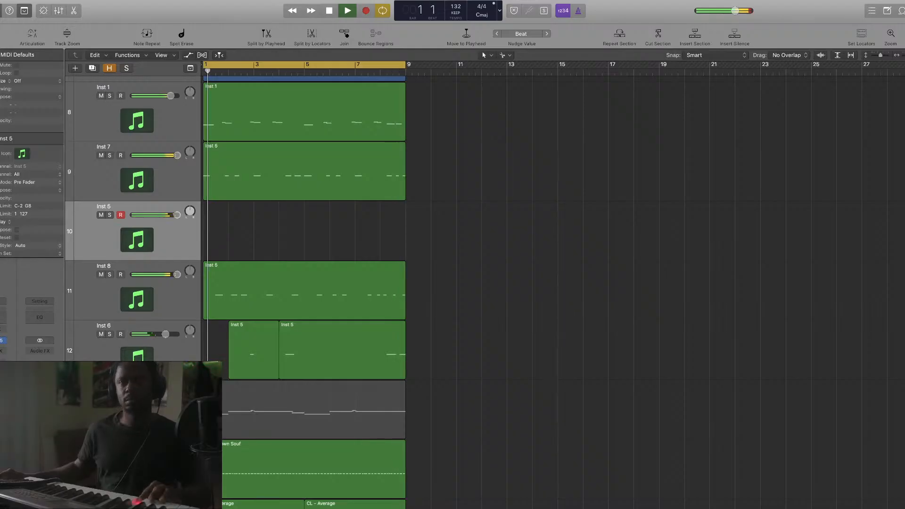
click(366, 12)
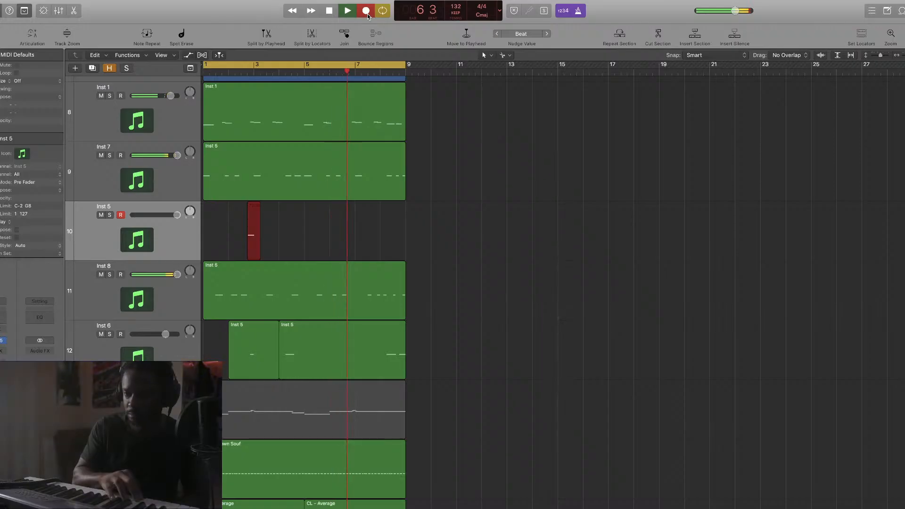
click(367, 14)
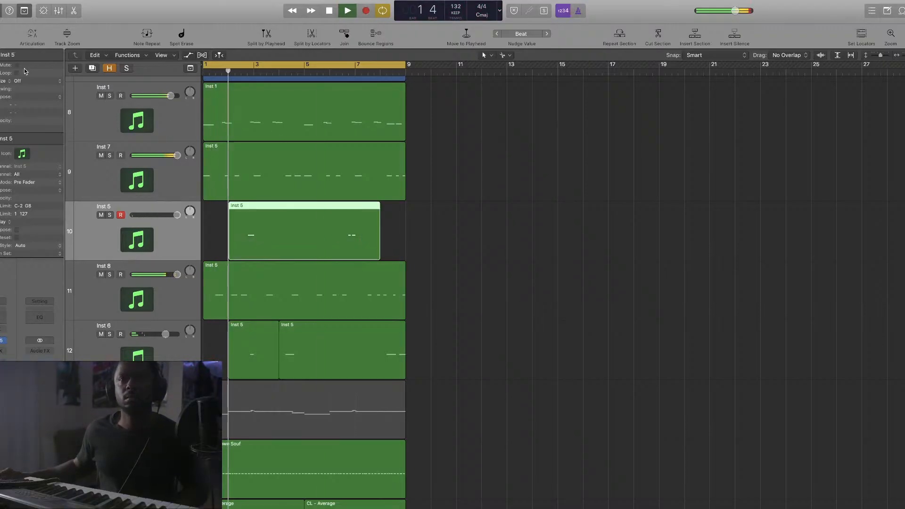
Move the new take to Inst 9, quantize it 1/8 Swing A, and lower its volume
click(93, 69)
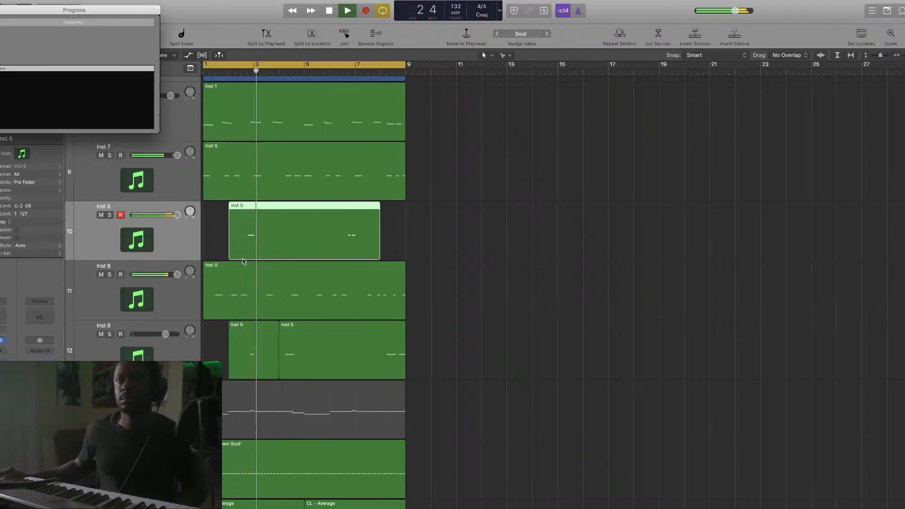
drag(264, 259, 264, 283)
click(31, 82)
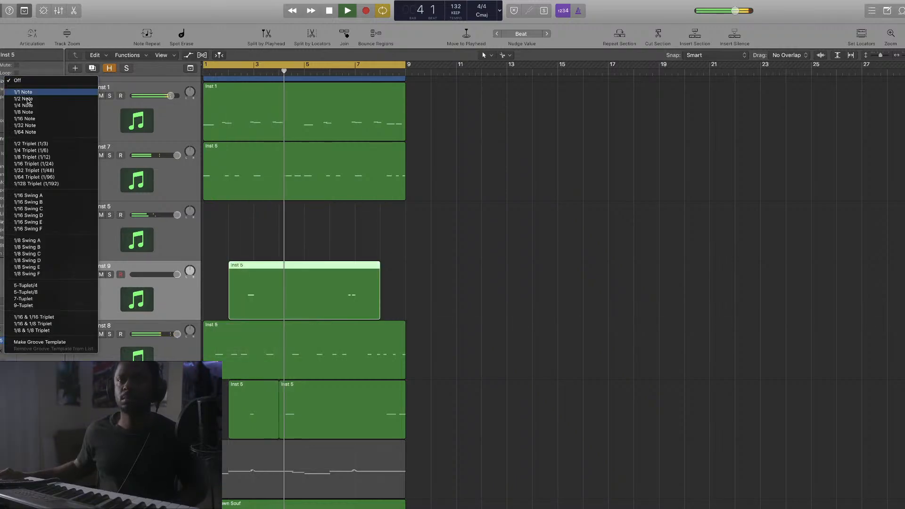
click(40, 240)
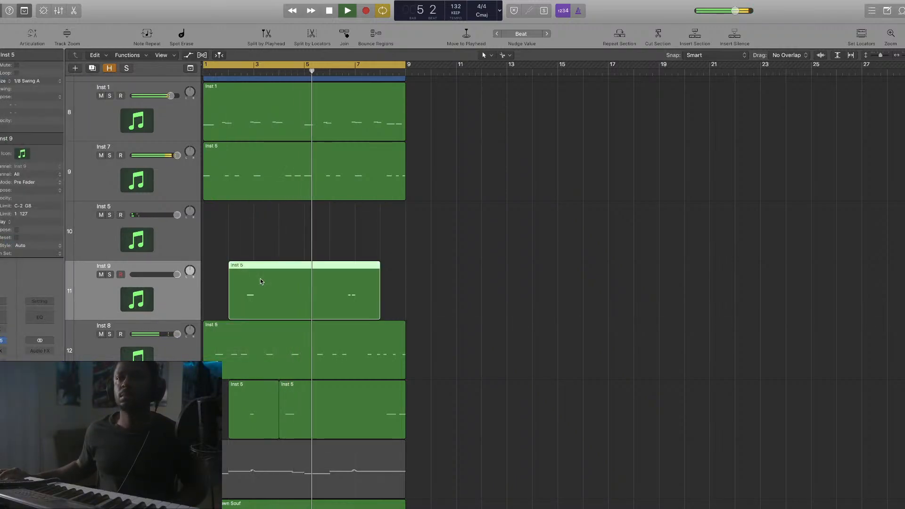
drag(176, 275, 164, 275)
Reorder tracks so Inst 9 sits below CL - Average, moving CL - Average higher
scroll(159, 279, down, 5)
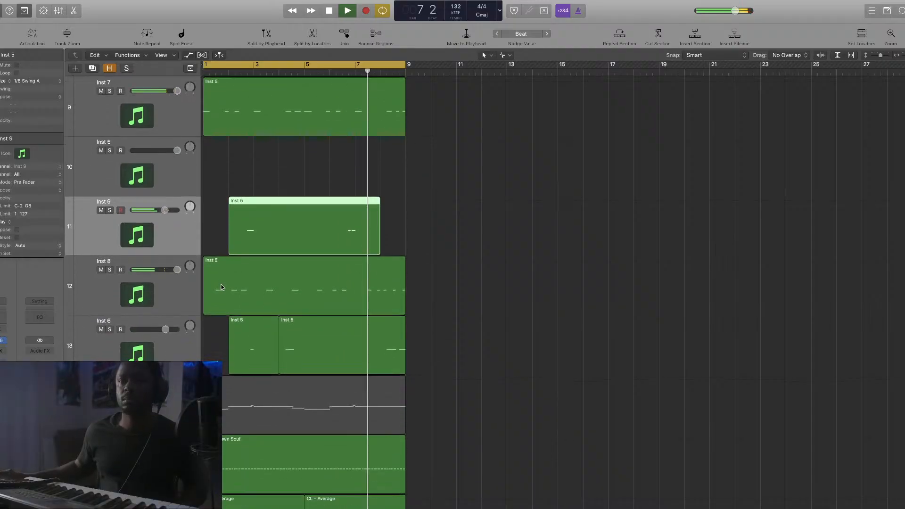
drag(171, 175, 180, 412)
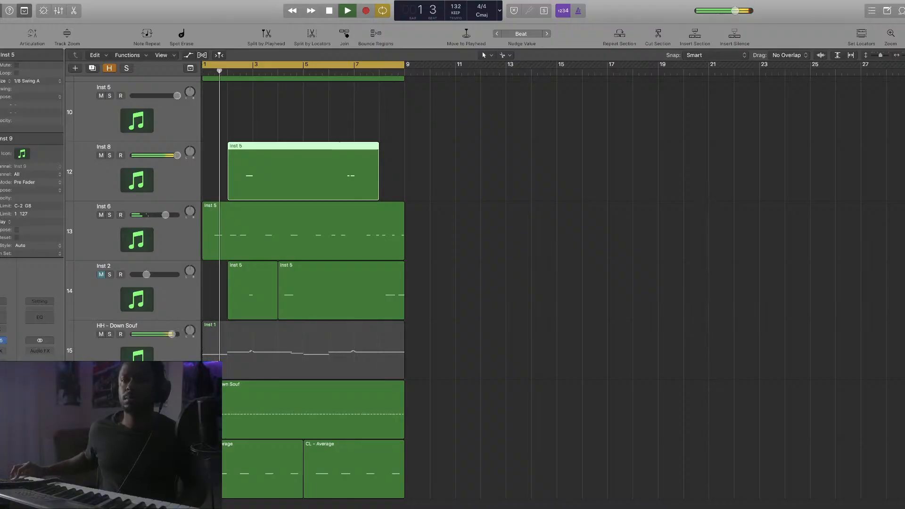
drag(181, 448, 180, 454)
drag(174, 413, 169, 298)
drag(159, 218, 159, 214)
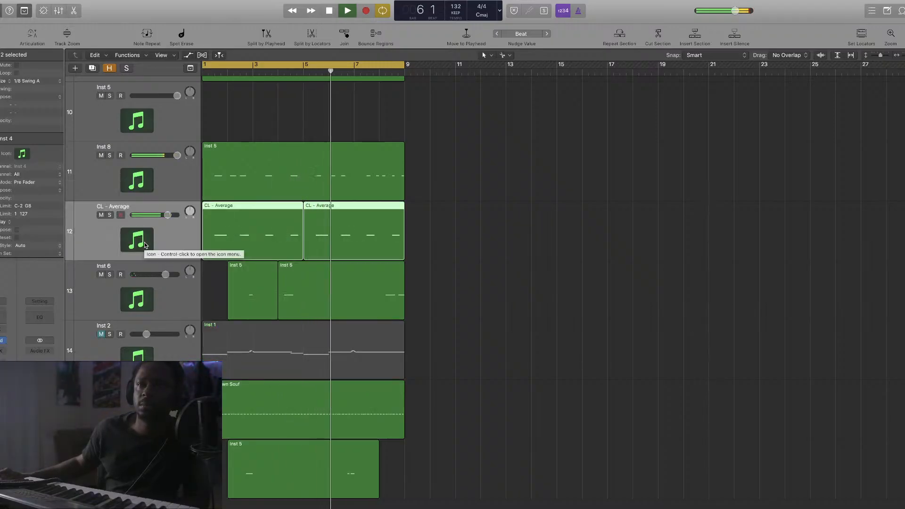
Select the empty Inst 5 track and move the Inst 2 track up the list
scroll(153, 228, up, 1)
scroll(153, 227, up, 2)
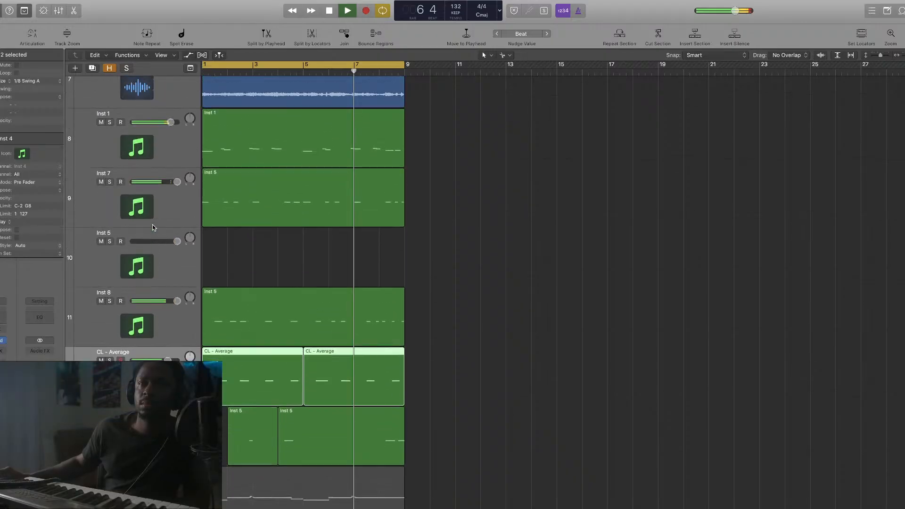
scroll(153, 227, down, 2)
scroll(153, 228, up, 1)
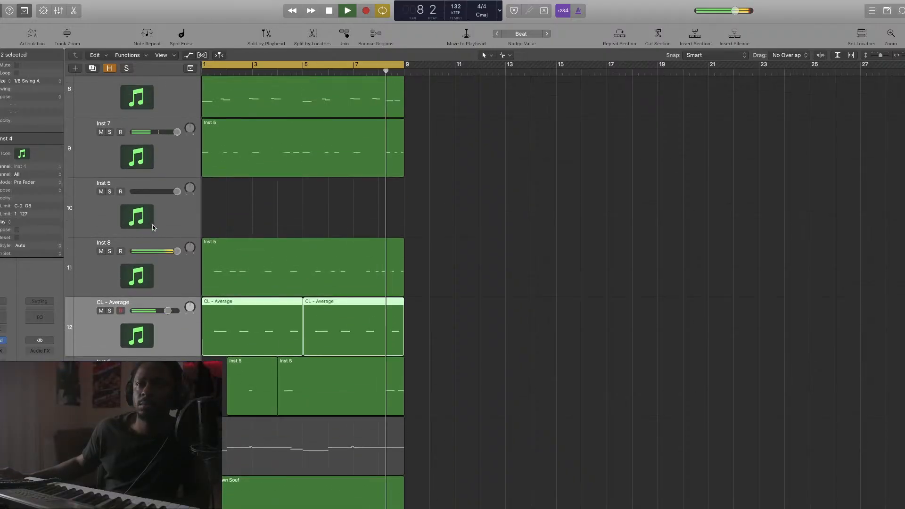
scroll(153, 228, up, 1)
click(197, 255)
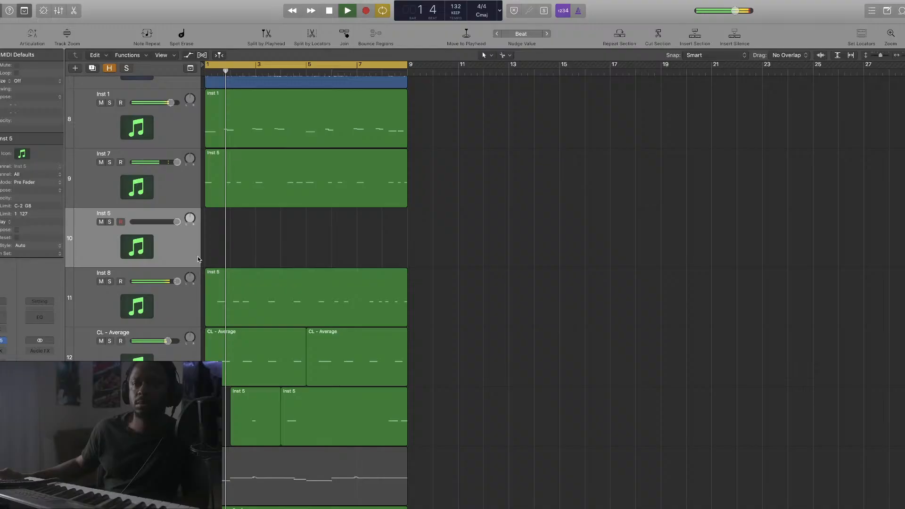
scroll(197, 256, down, 1)
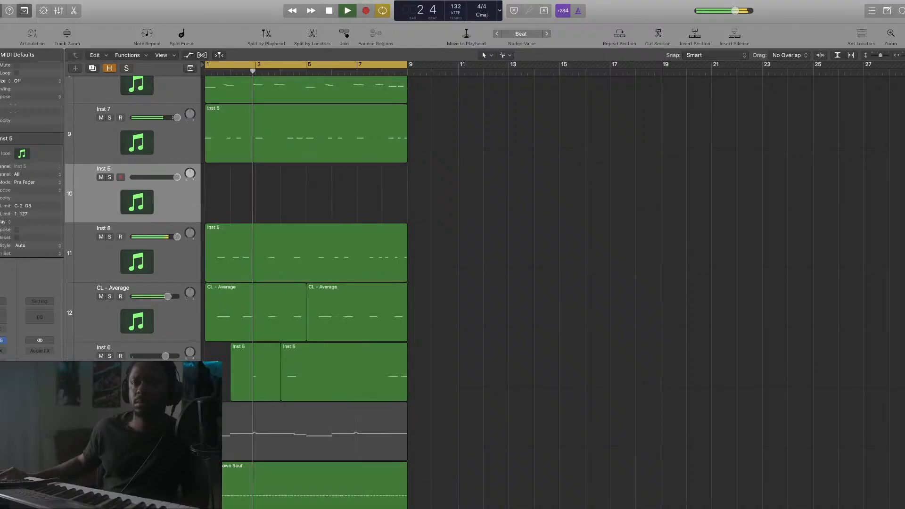
drag(189, 433, 182, 134)
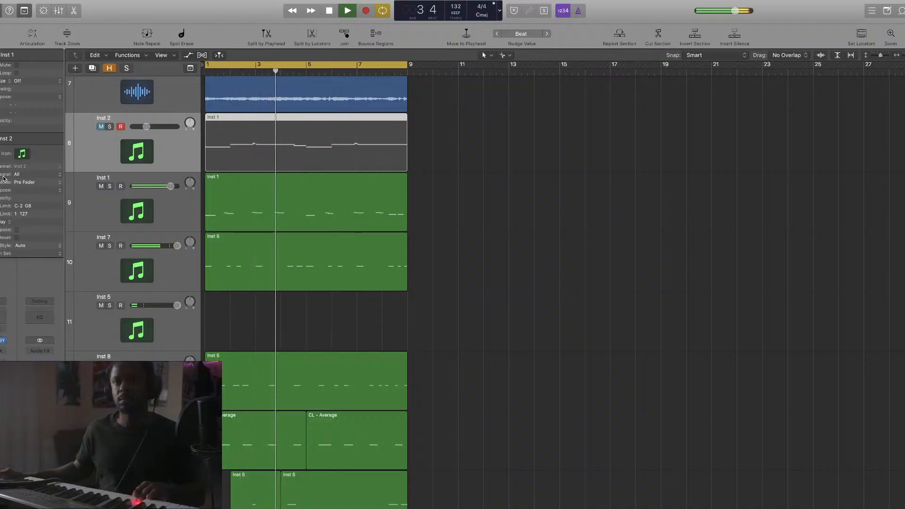
Lower the Inst 5 volume and record a new part on it filling bars 1–9
click(130, 323)
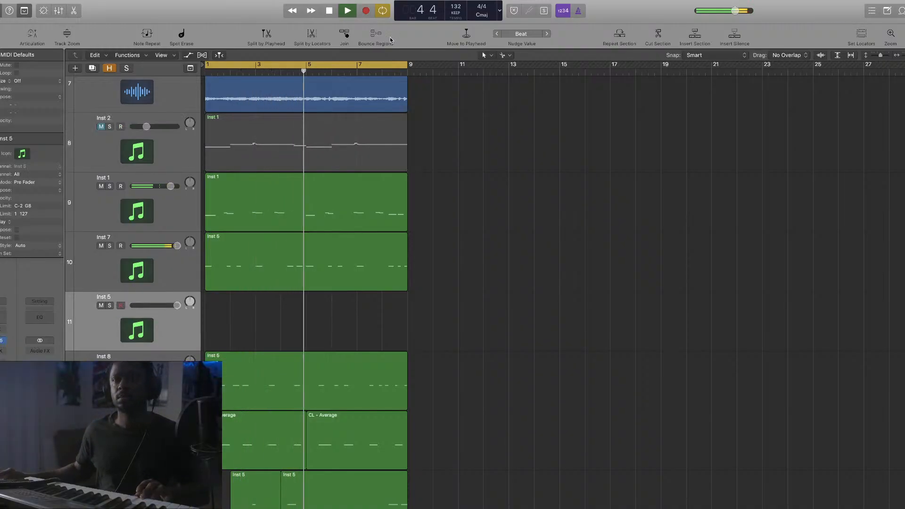
drag(178, 305, 152, 305)
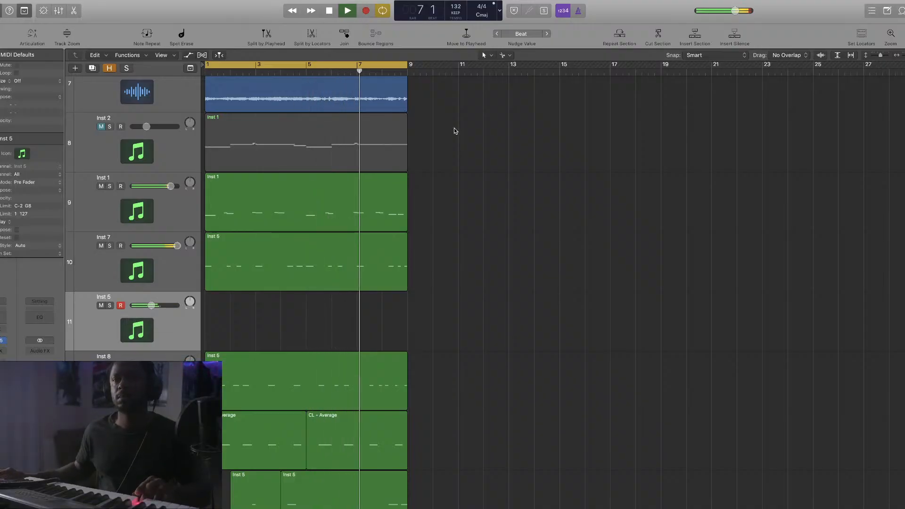
click(366, 11)
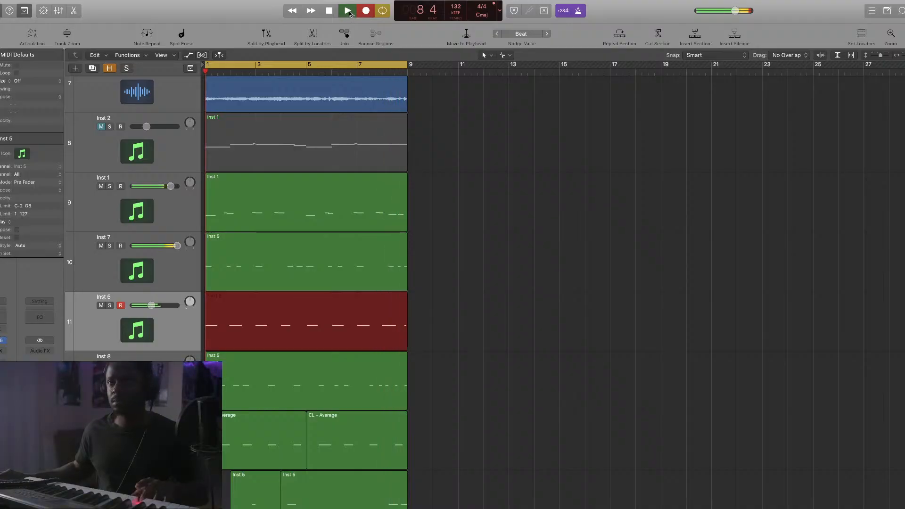
click(349, 13)
Quantize the new Inst 5 region to 1/8 Swing A and lower Inst 5 to about -15.4 dB
click(52, 82)
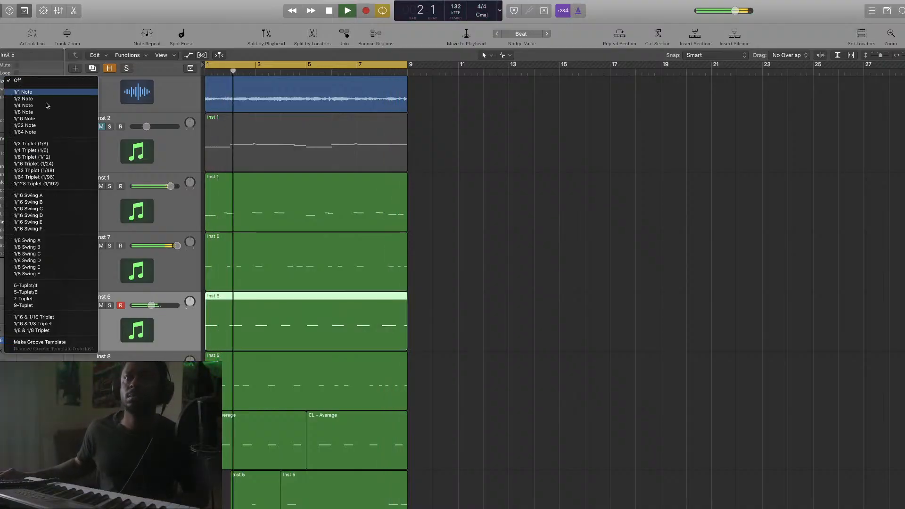
click(50, 236)
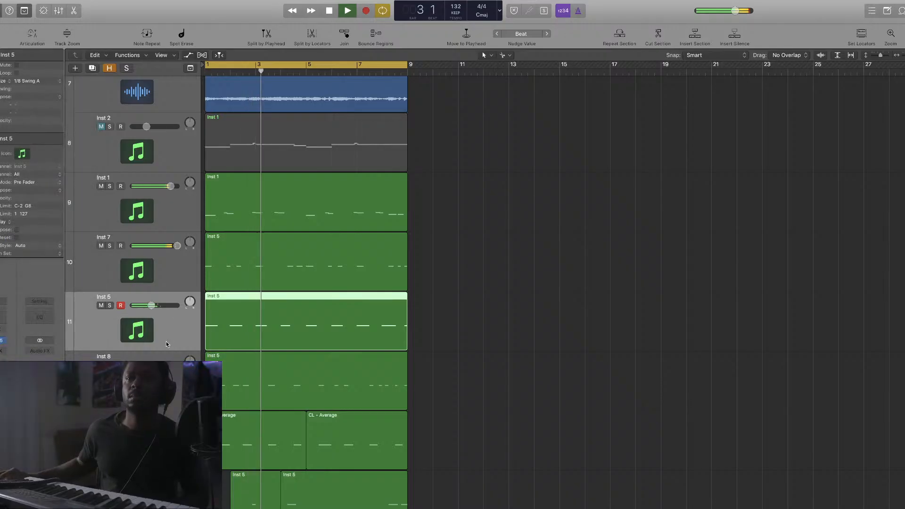
drag(152, 306, 145, 305)
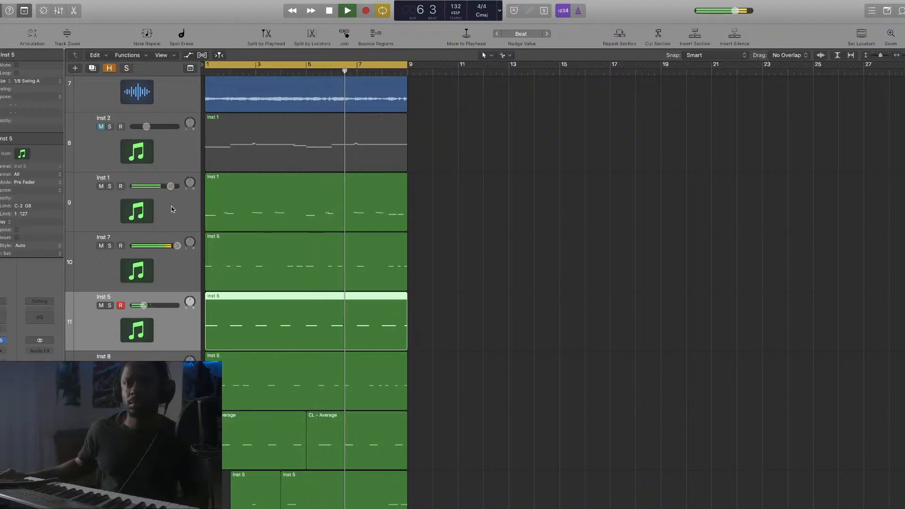
click(173, 161)
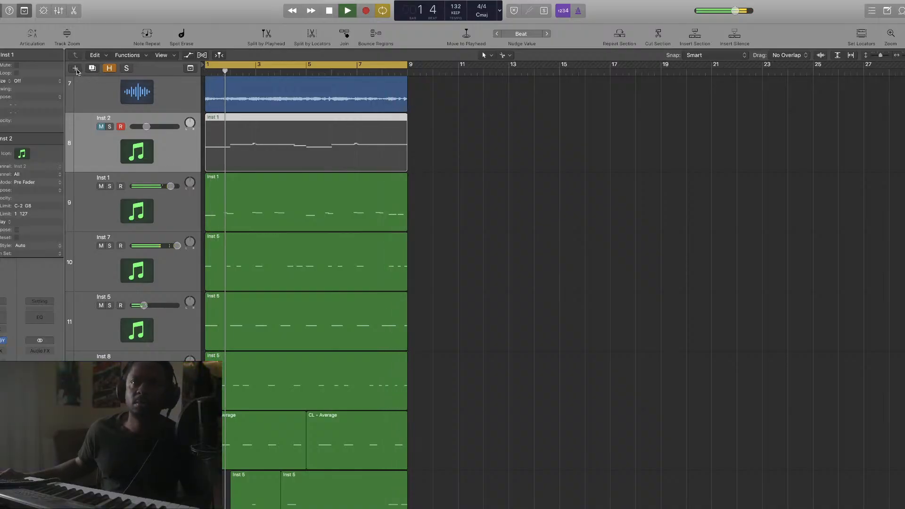
key(alt+super+n)
Create software instrument track Inst 10 with ZENOLOGY loaded and its preset browser showing
click(584, 131)
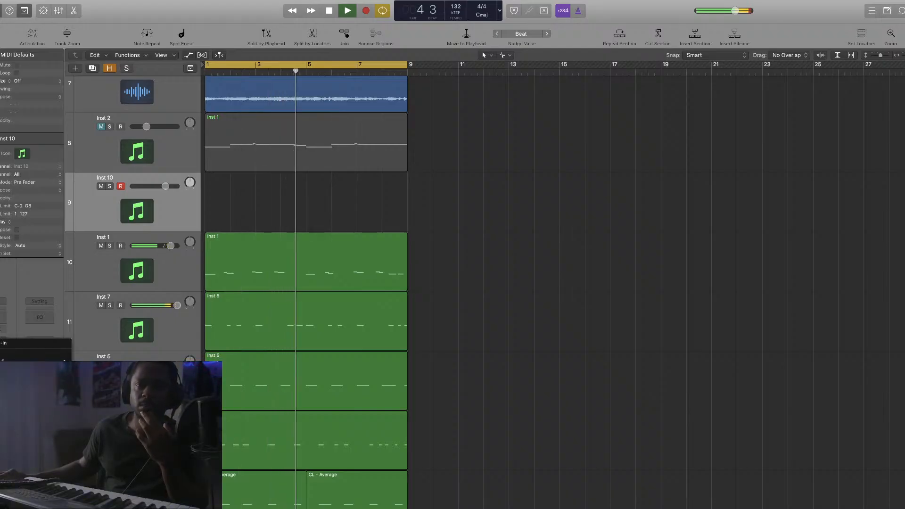
click(179, 433)
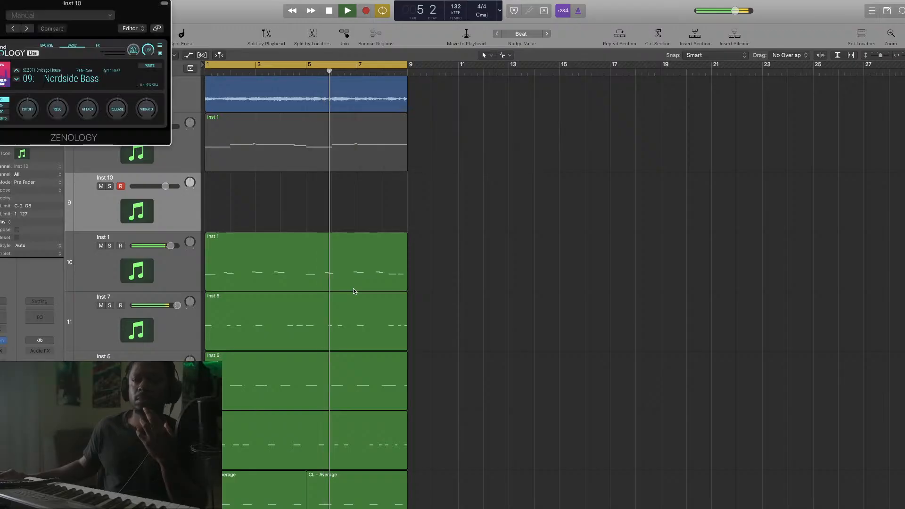
drag(120, 8, 586, 136)
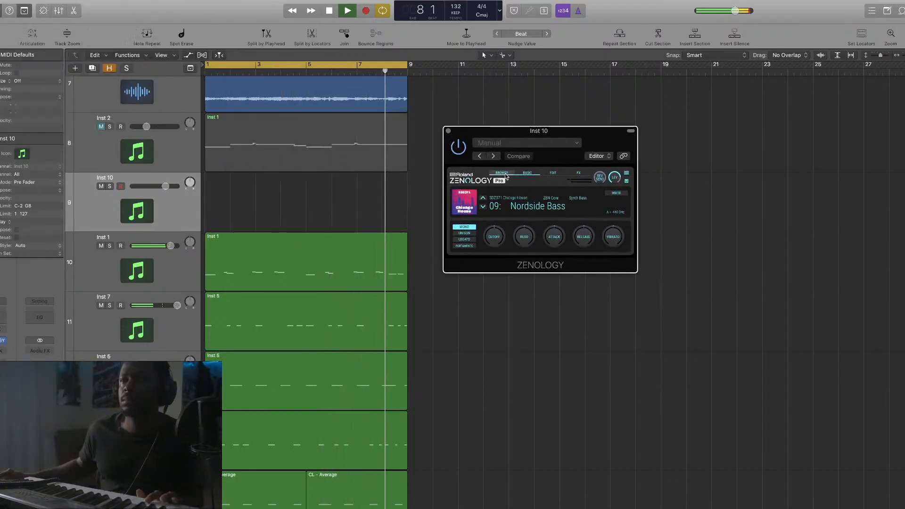
click(501, 172)
Audition the Hull Breach preset while browsing ZENOLOGY's preset list
scroll(754, 325, down, 5)
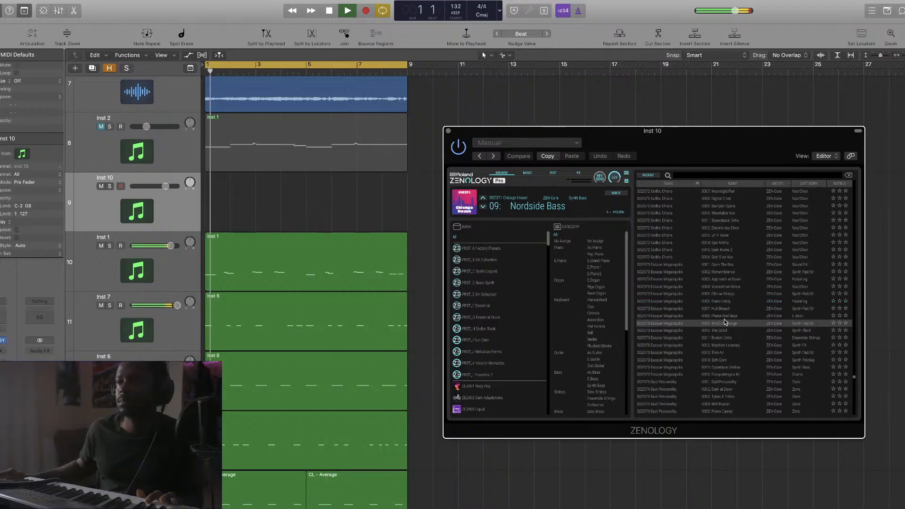
click(738, 309)
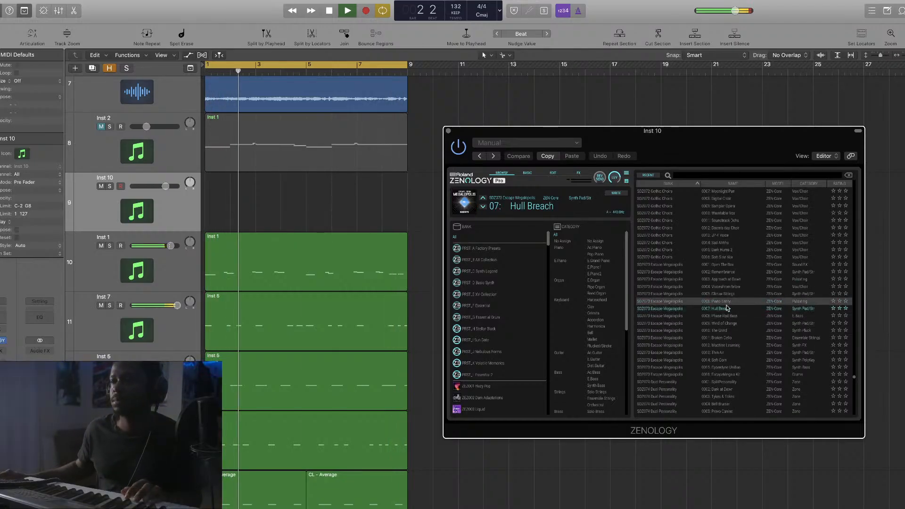
scroll(606, 316, down, 5)
scroll(604, 314, down, 3)
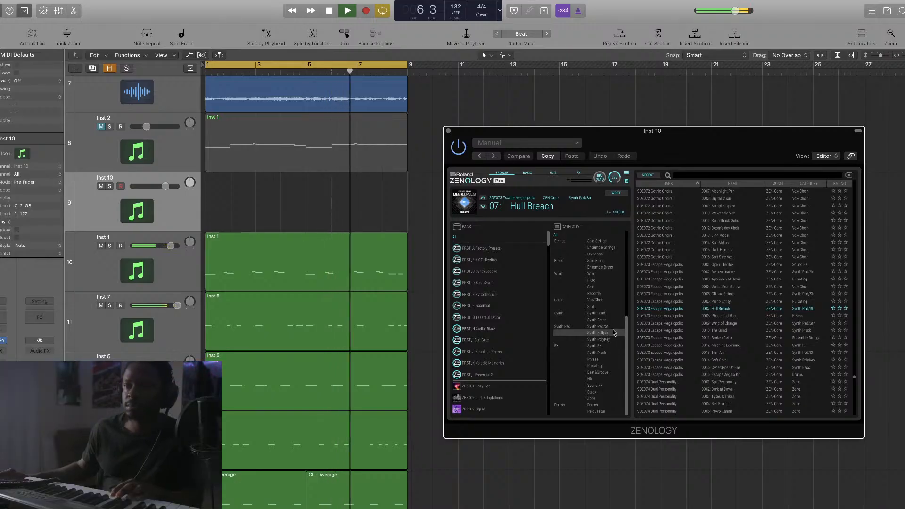
scroll(609, 325, up, 2)
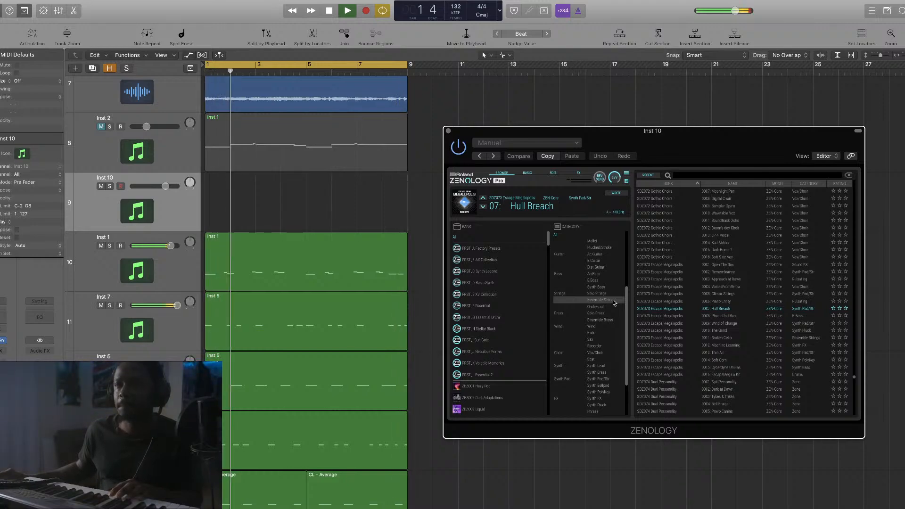
scroll(612, 279, up, 1)
scroll(610, 279, up, 5)
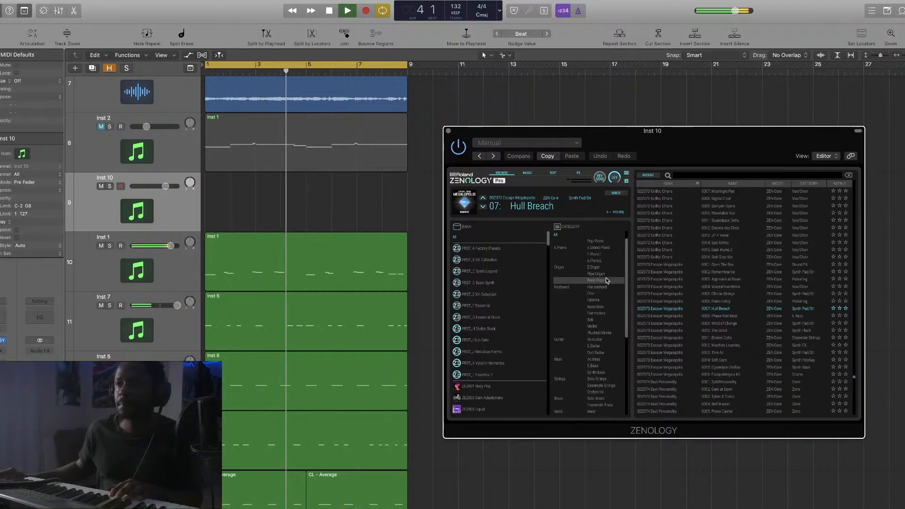
scroll(608, 280, up, 1)
In the Ac.Piano category, try Bs/Pno+Brs, then load the 0385 Echo Piano preset
click(594, 247)
click(708, 257)
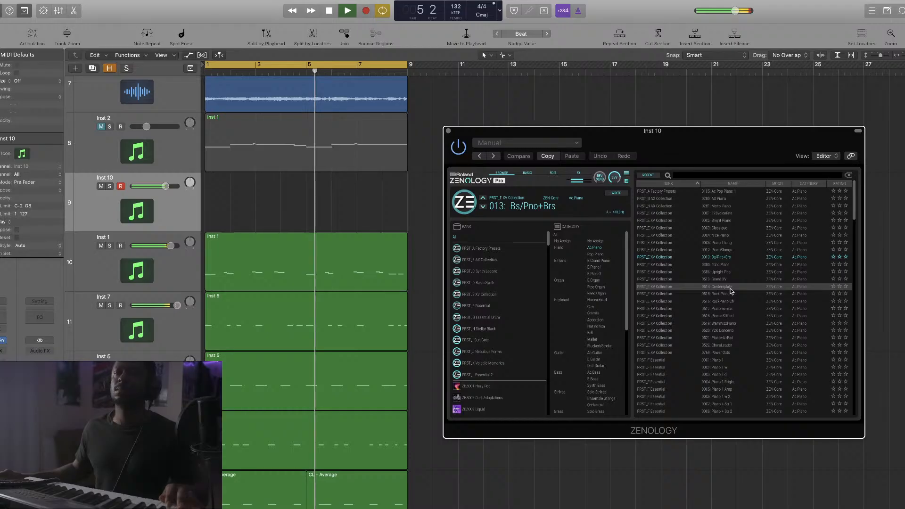
click(742, 266)
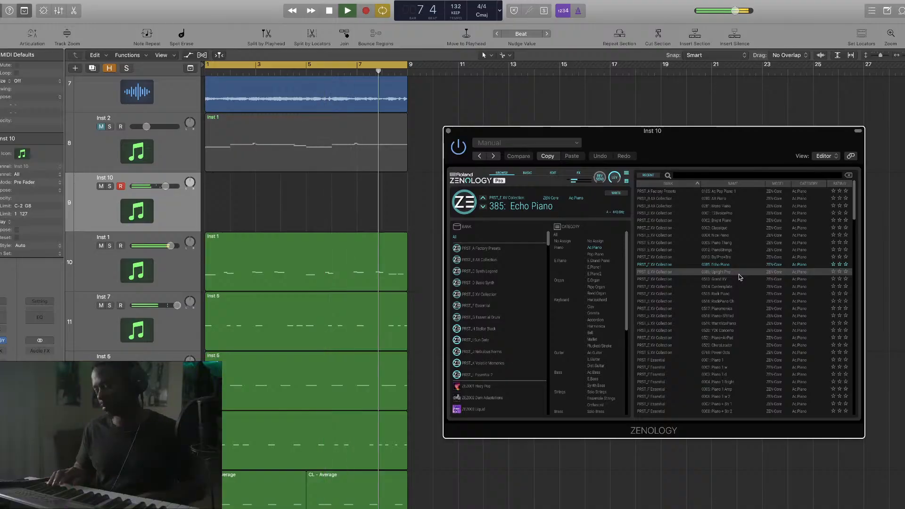
Try ZENOLOGY's 0386 Upright Pno preset on Inst 10
click(739, 274)
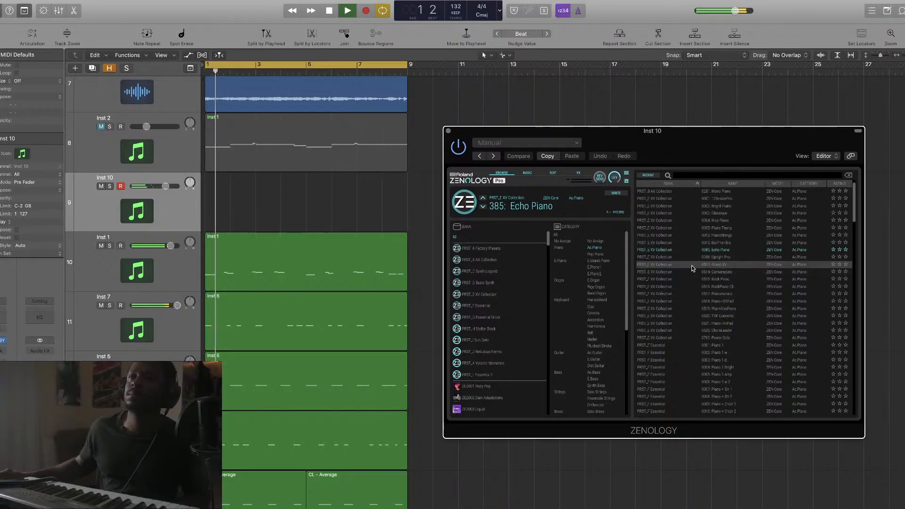
Close ZENOLOGY, unmute Inst 2 and set its volume to about -11.8 dB
click(448, 131)
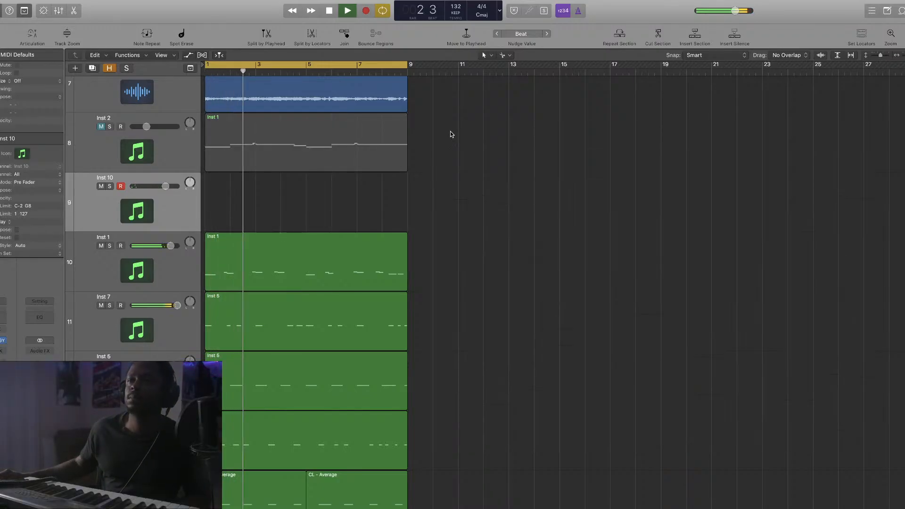
key(space)
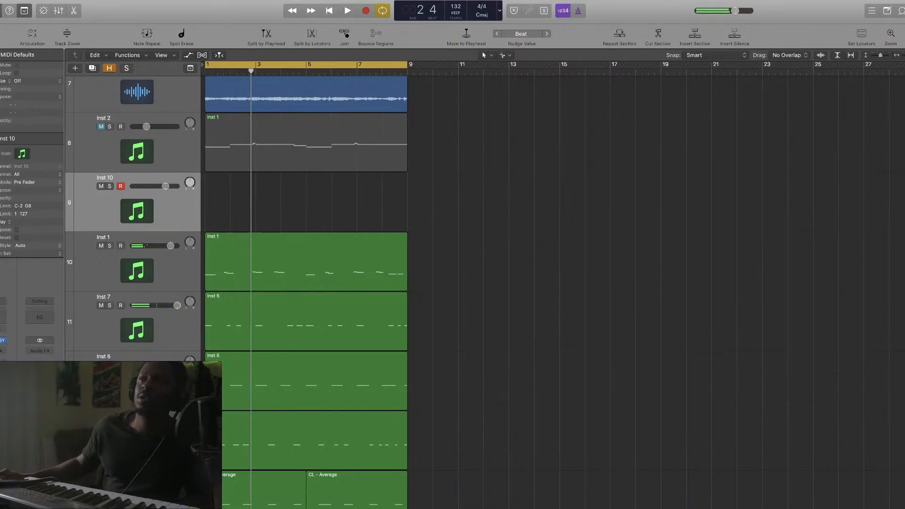
key(super+Right)
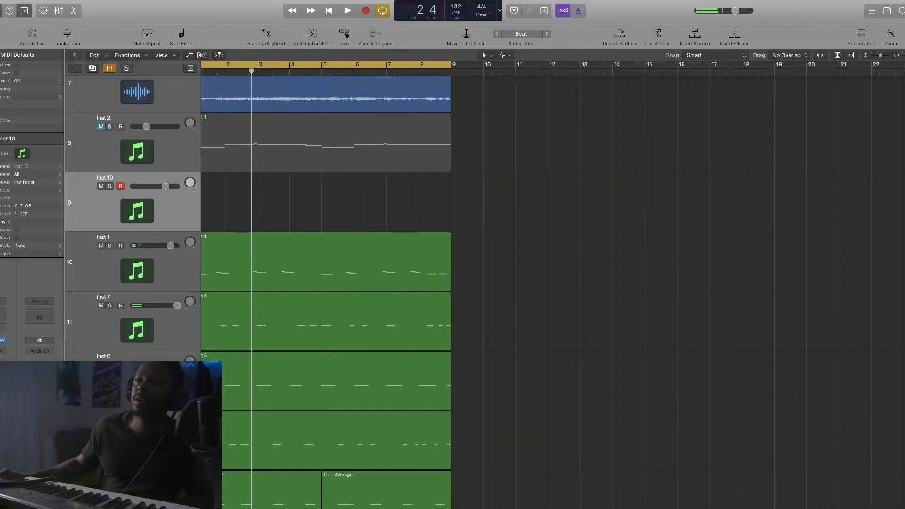
key(super+Up)
key(space)
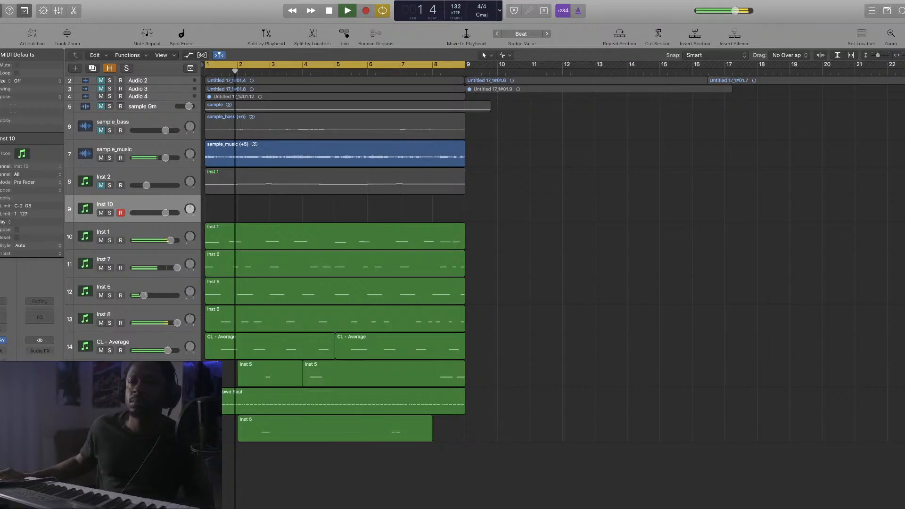
key(space)
click(101, 185)
key(space)
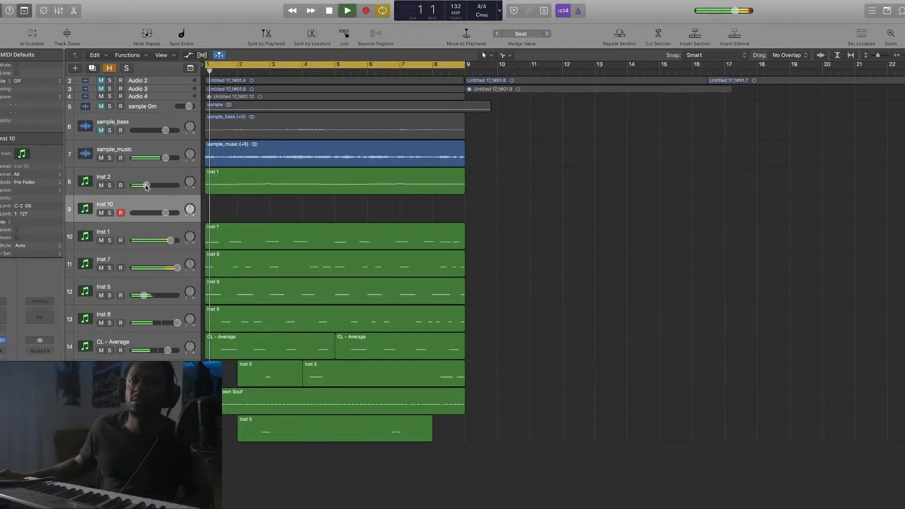
drag(147, 187, 148, 186)
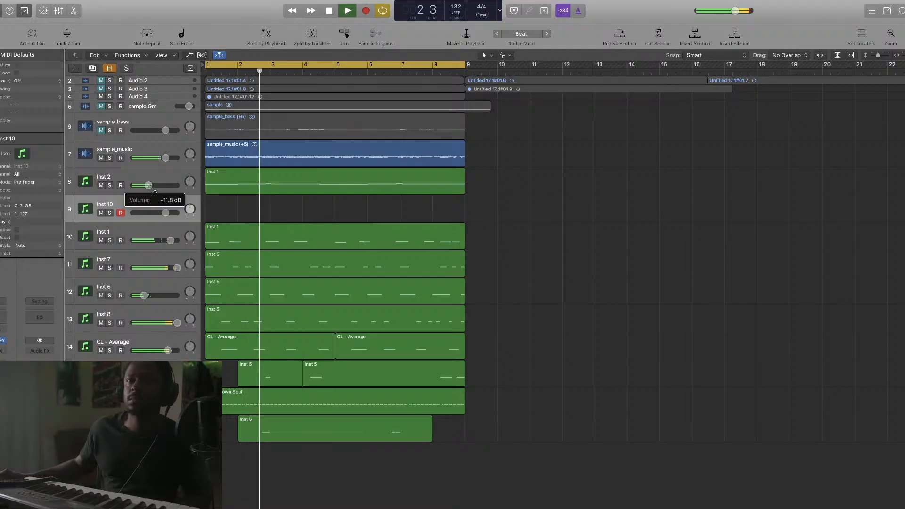
key(space)
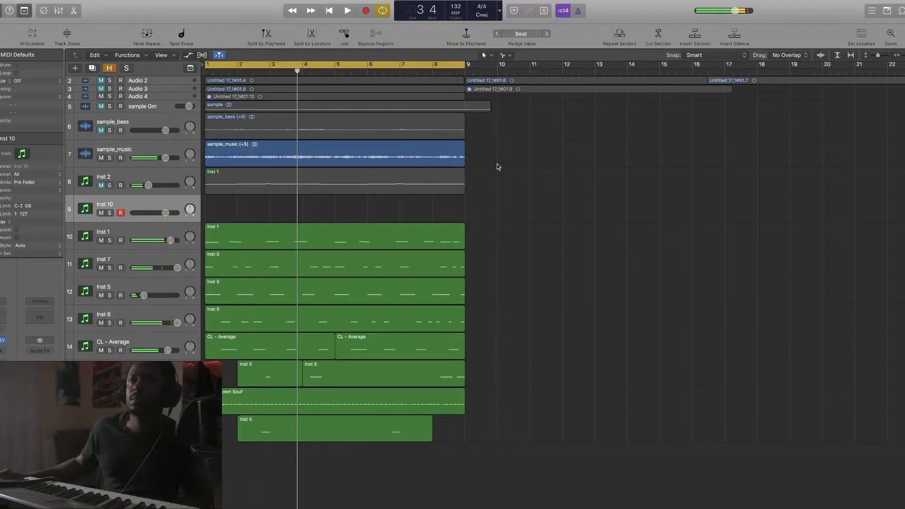
Select sample_music and all instrument regions and transpose them down, auditioning the result
drag(497, 163, 314, 419)
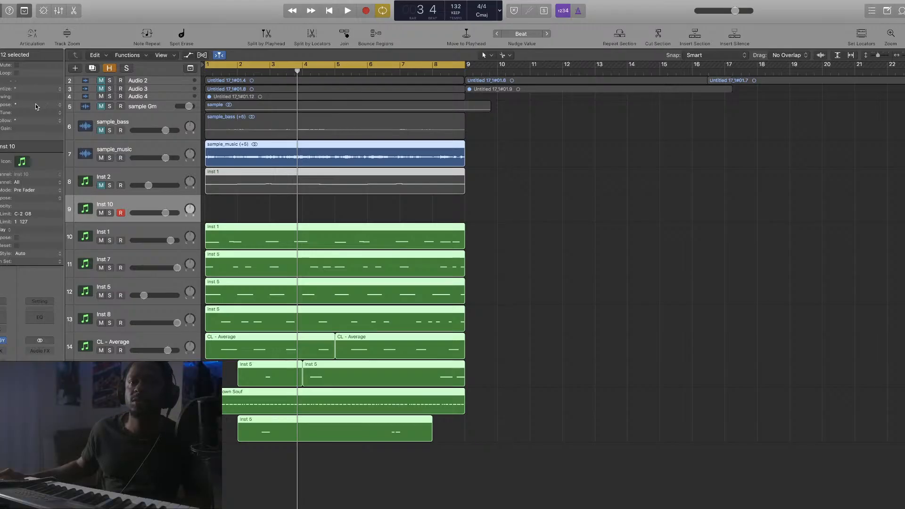
drag(38, 104, 35, 112)
key(space)
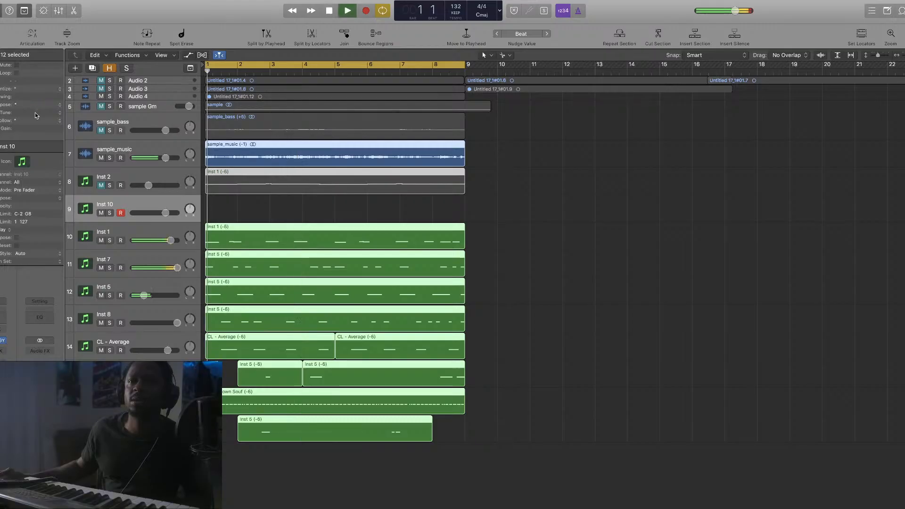
key(space)
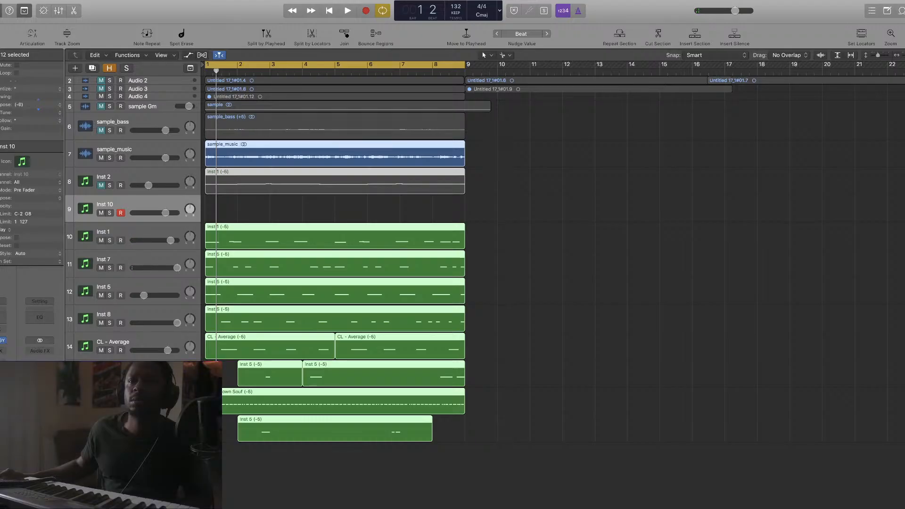
Audition the grouped regions at several transpose values, including -7 and +2
key(space)
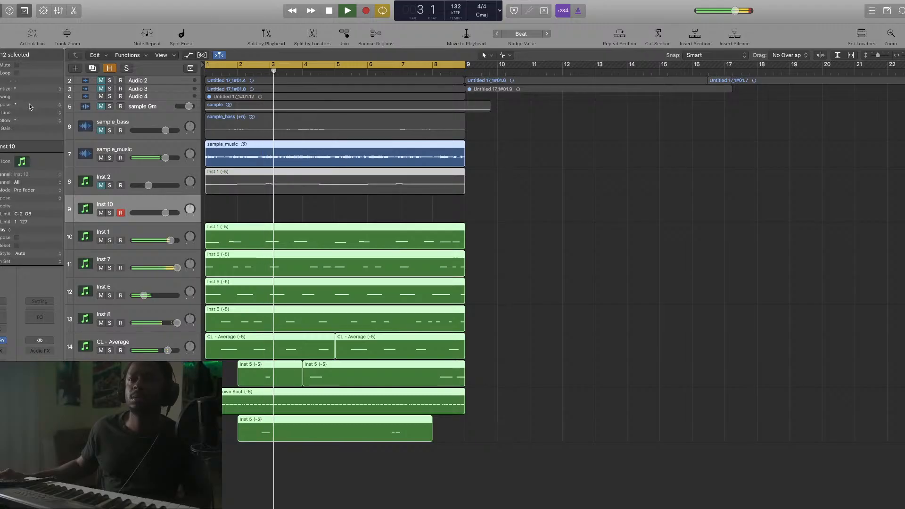
key(space)
drag(30, 106, 30, 108)
key(space)
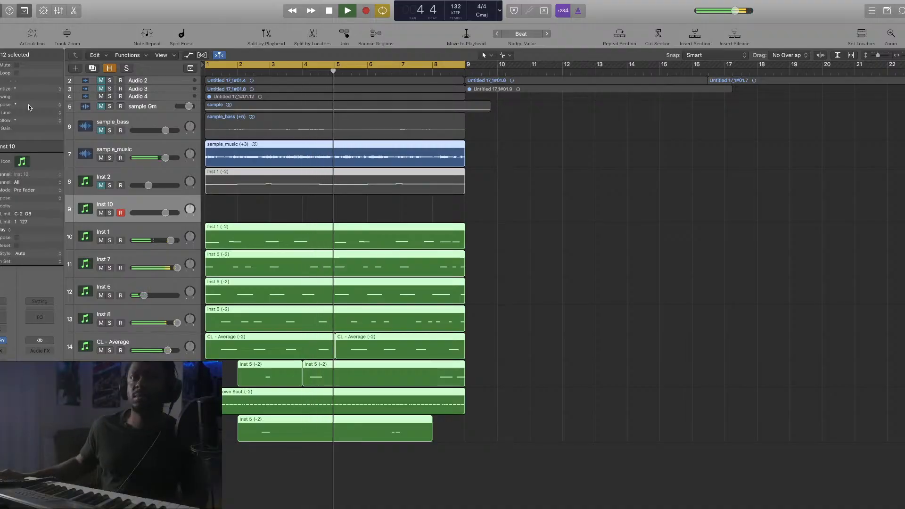
key(space)
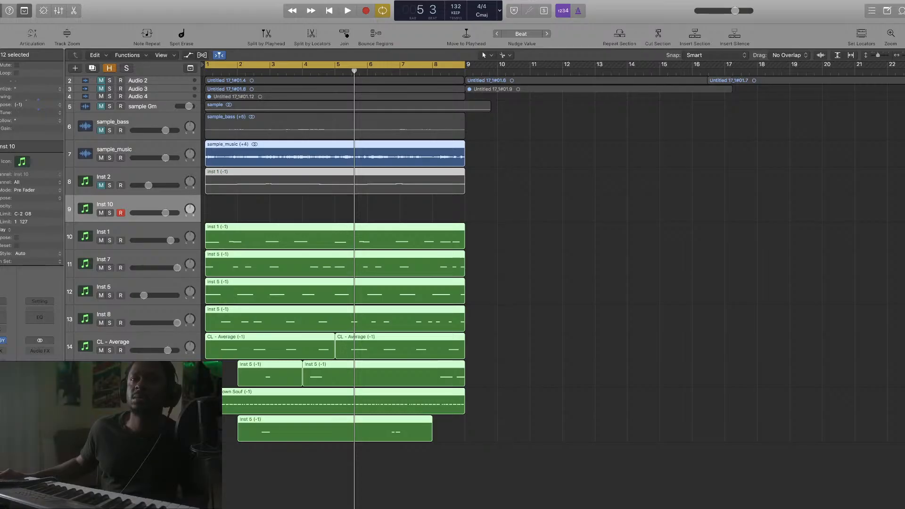
drag(26, 102, 27, 106)
key(space)
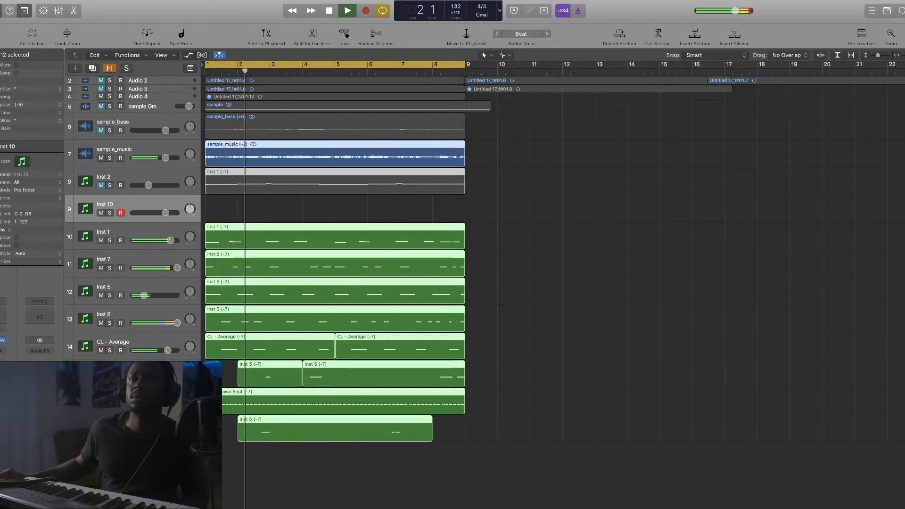
drag(26, 107, 28, 87)
key(space)
key(space)
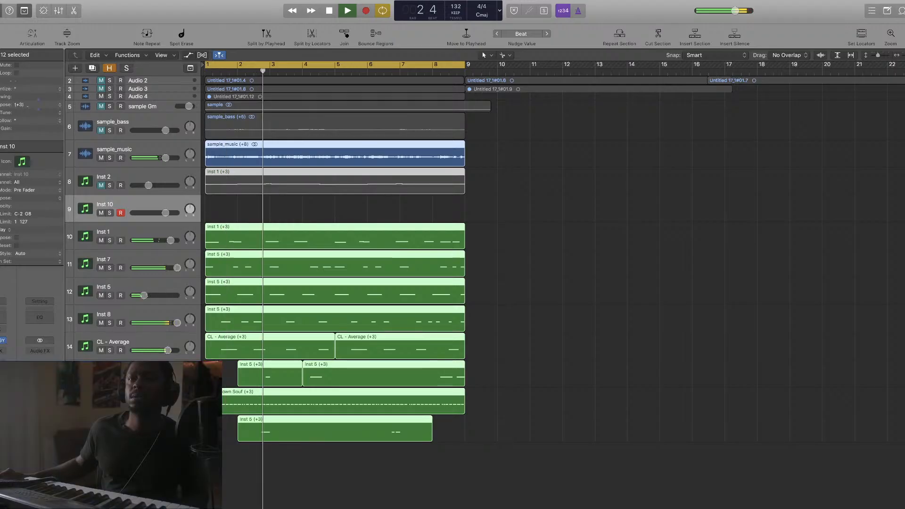
drag(29, 106, 28, 108)
key(space)
key(space)
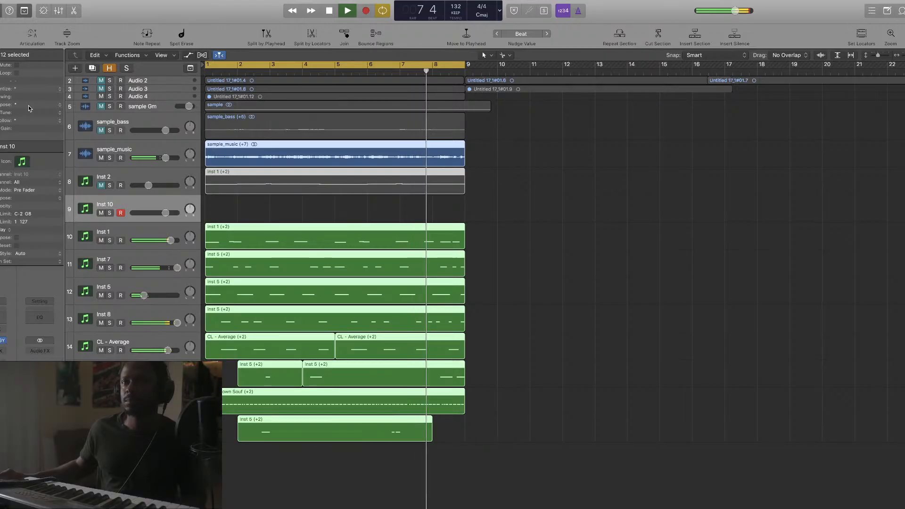
Settle the regions at a -2 transpose, sample_music at +3, and unmute Inst 2
drag(29, 106, 27, 108)
key(space)
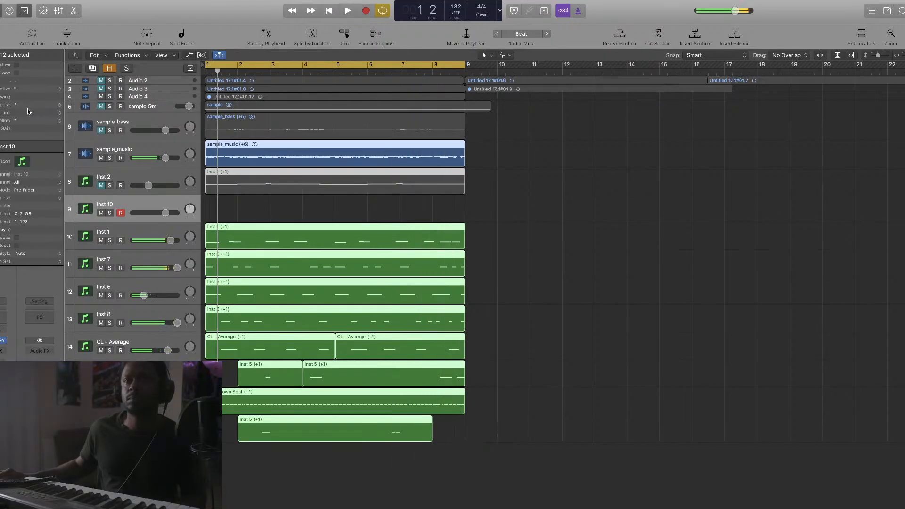
key(space)
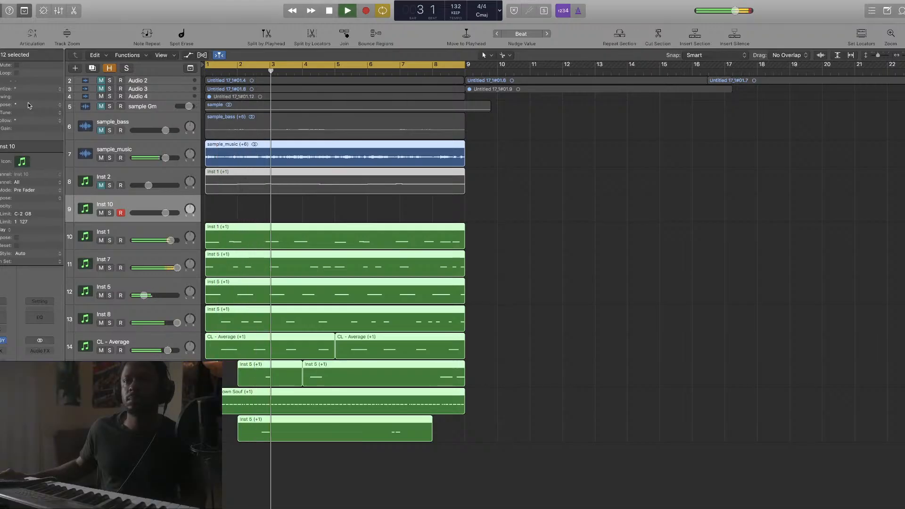
key(space)
drag(28, 103, 29, 106)
key(space)
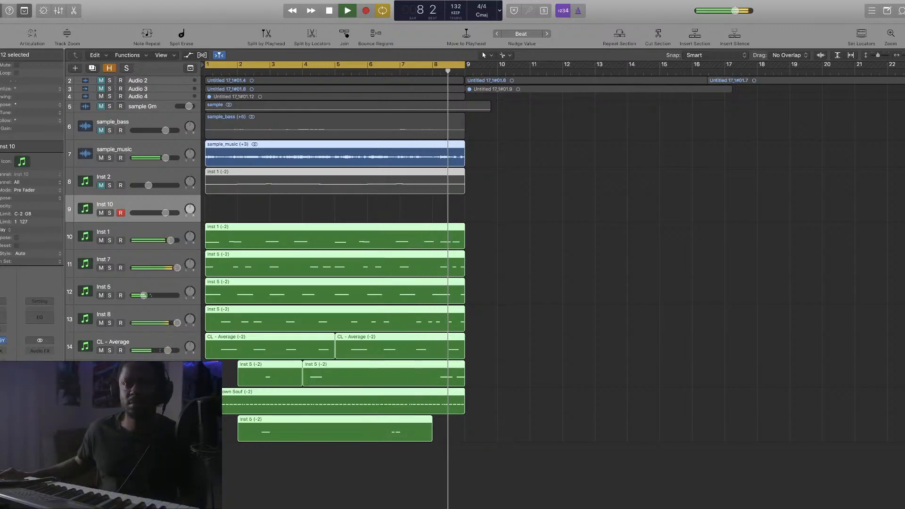
click(101, 186)
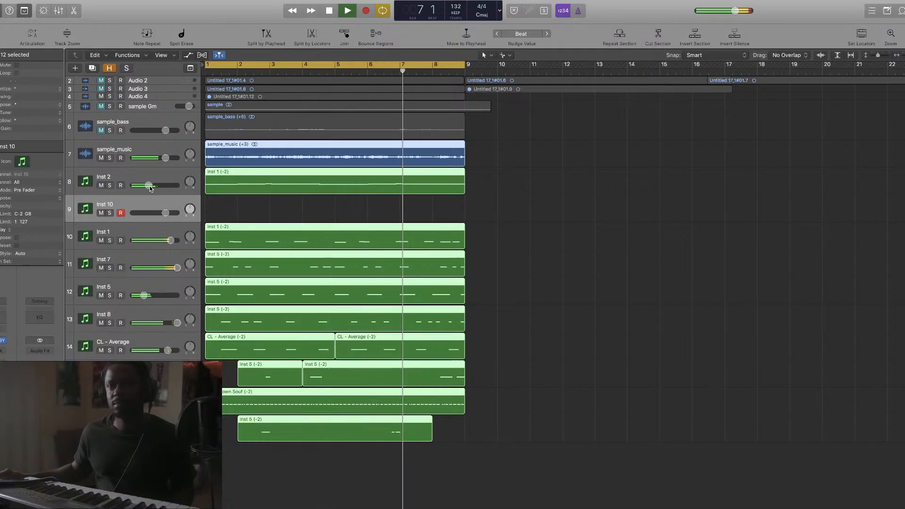
mouse_move(147, 185)
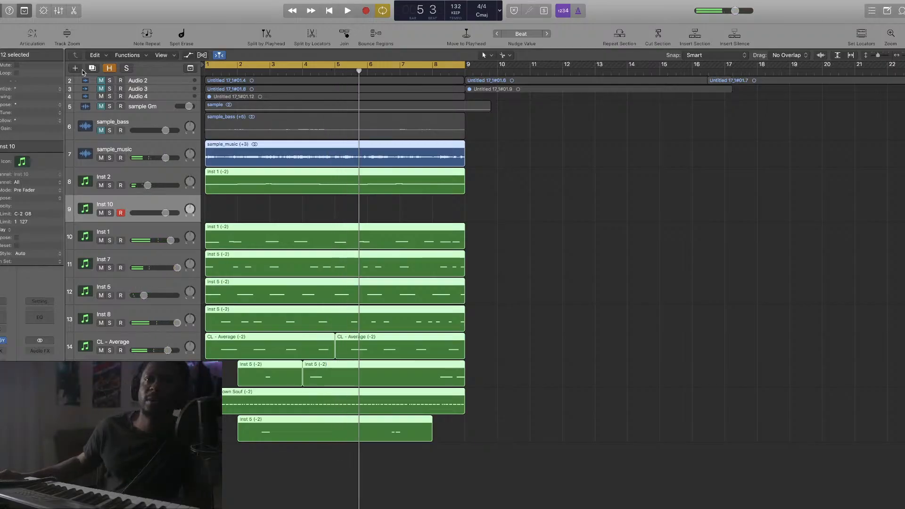
Duplicate Inst 5 as Inst 11 and move Inst 5's melody region onto the new track
key(alt+super+n)
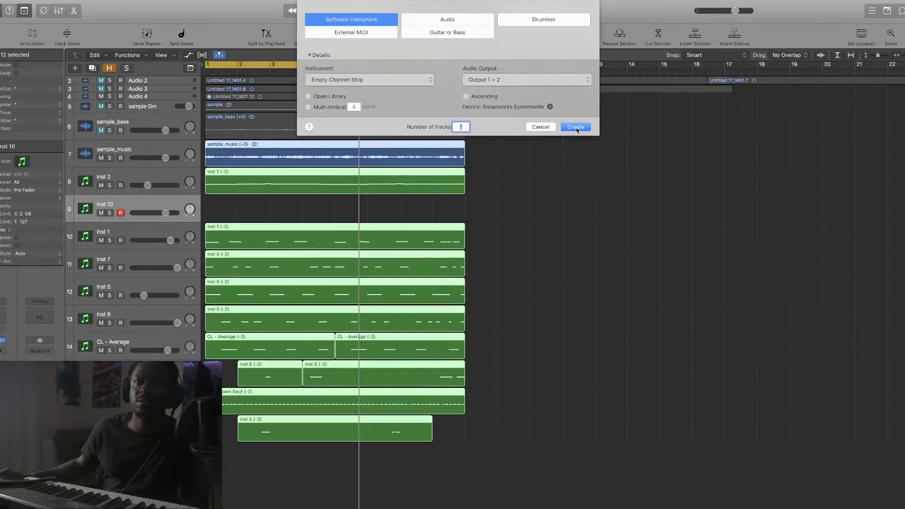
click(541, 127)
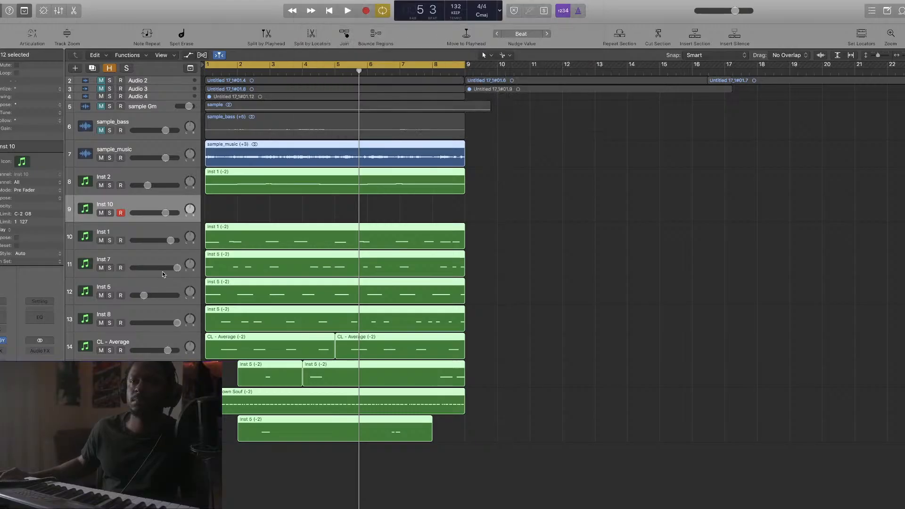
click(162, 282)
click(93, 69)
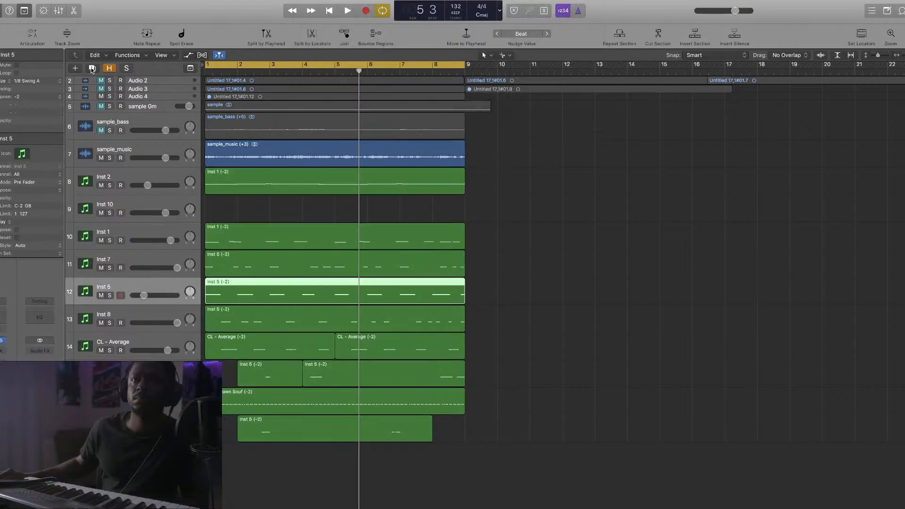
drag(257, 297, 255, 322)
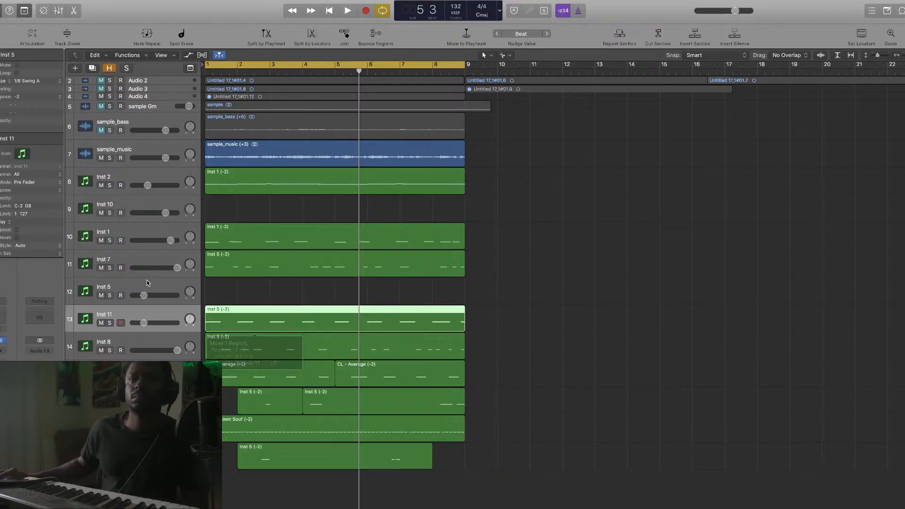
click(136, 280)
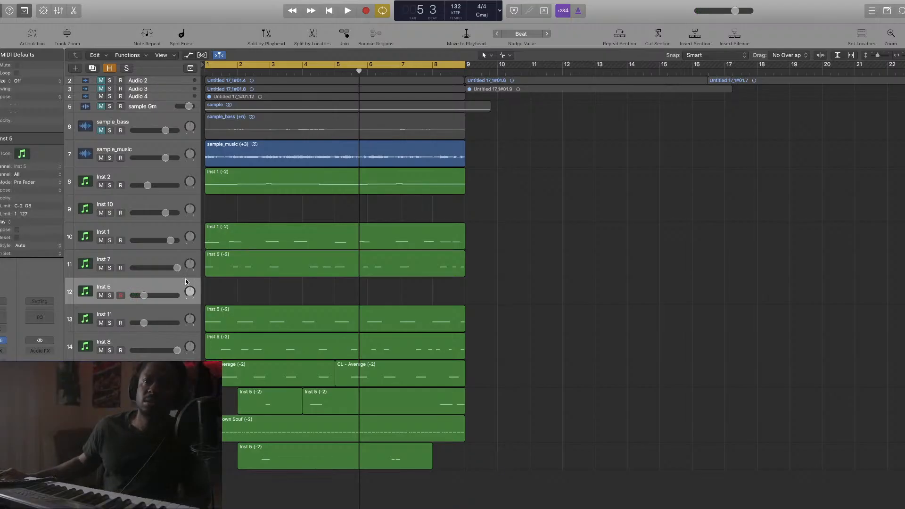
mouse_move(145, 296)
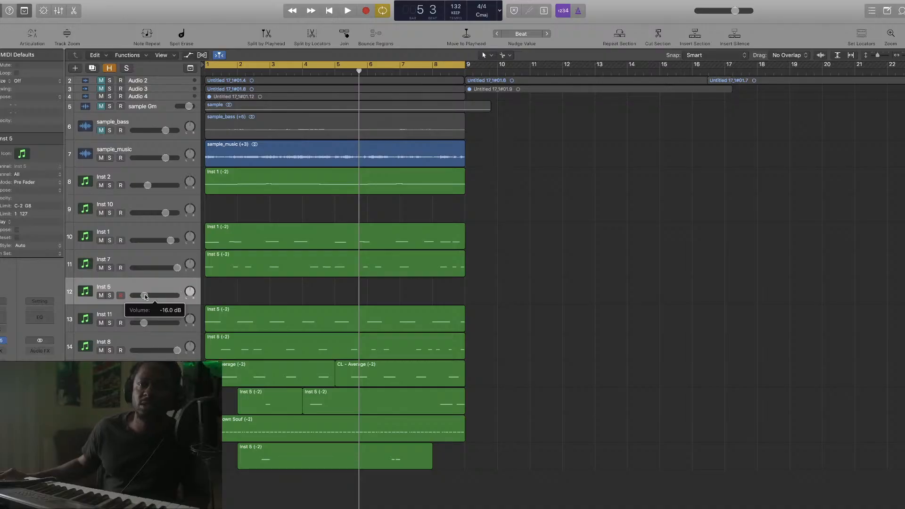
Raise Inst 5 to about +2.3 dB and copy the Inst 1 region onto Inst 5
drag(144, 295, 170, 295)
key(space)
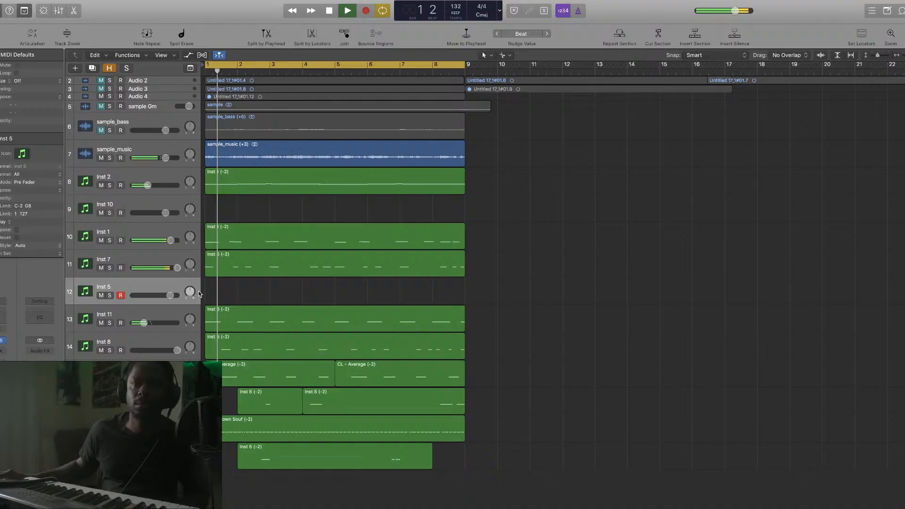
key(space)
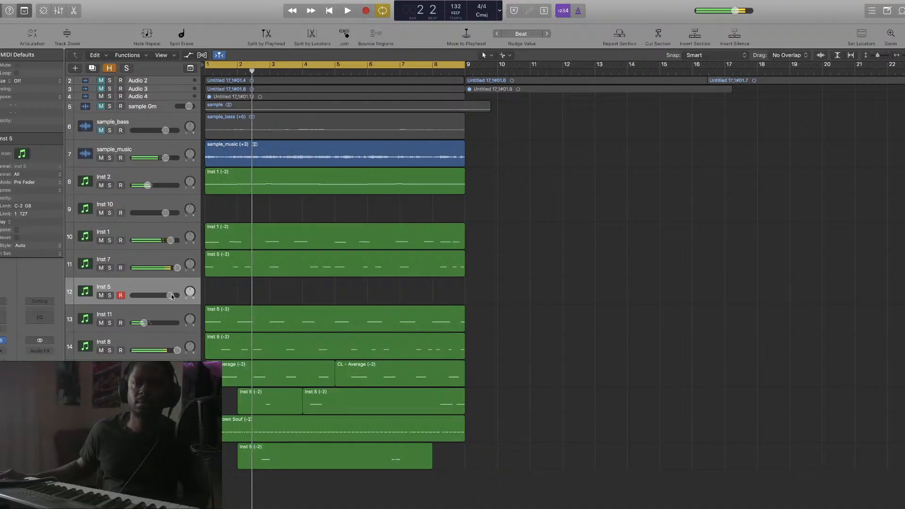
key(space)
key(space)
key(space)
key(space)
drag(232, 243, 212, 300)
key(space)
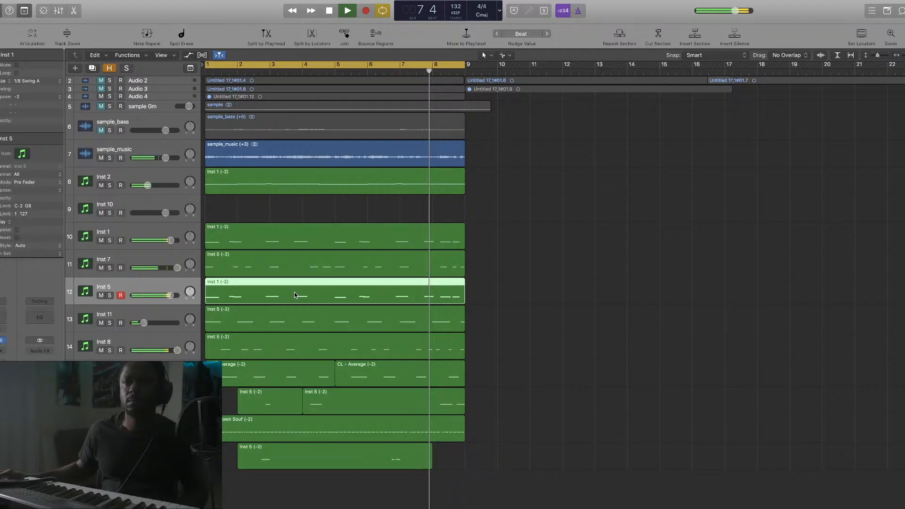
Split the copied region at bar 5, trim both halves to three beats, and max Inst 5's volume
super+click(335, 294)
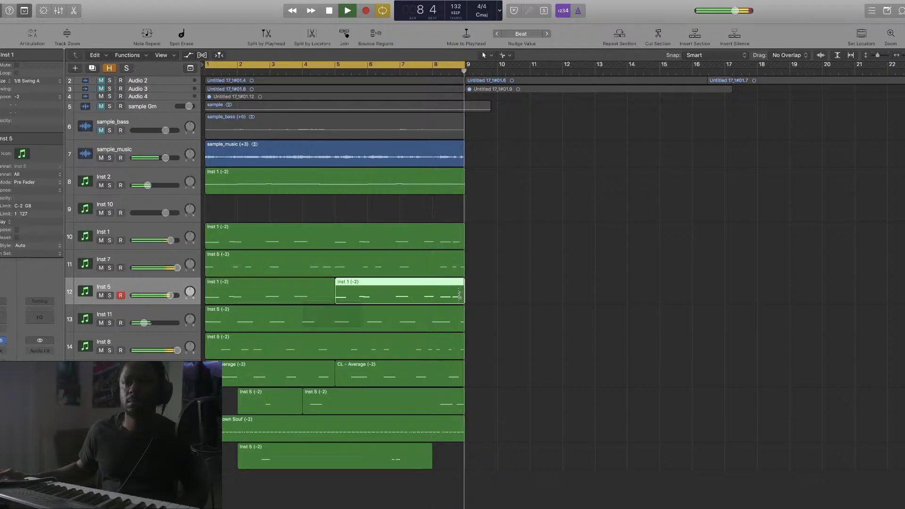
shift+click(330, 300)
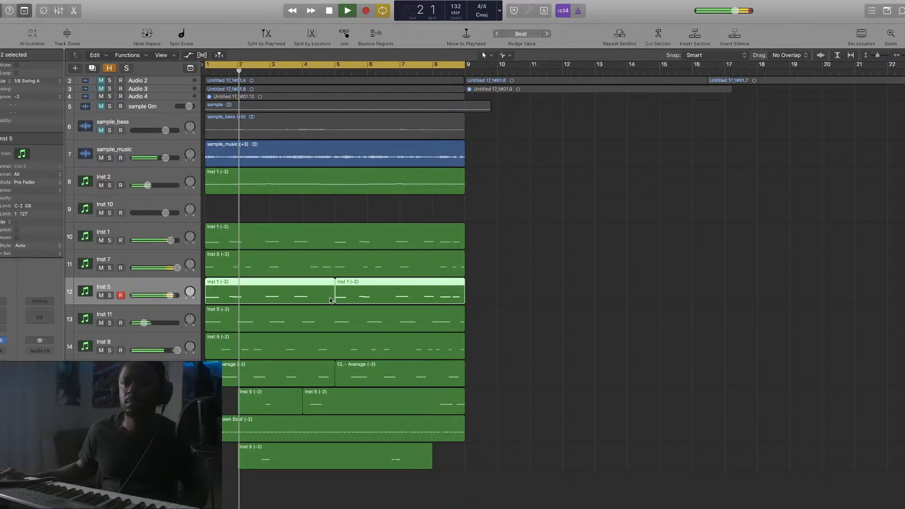
drag(330, 300, 225, 309)
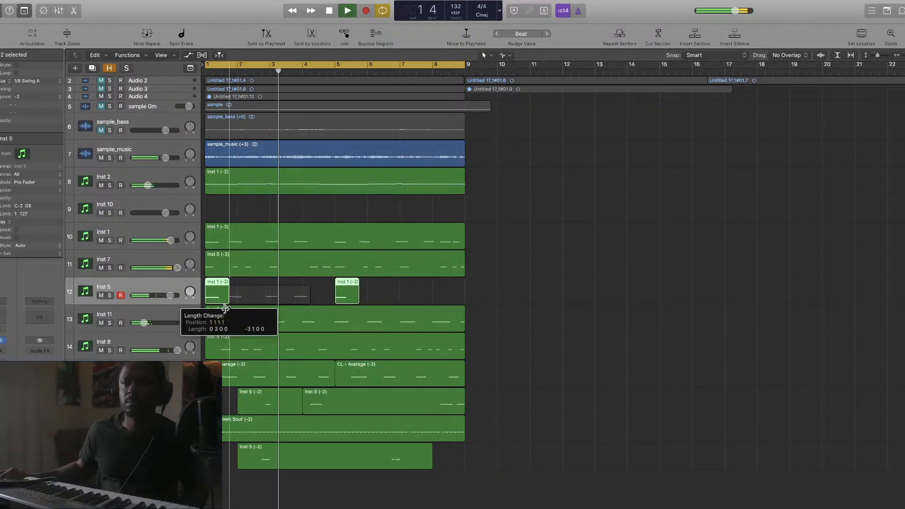
drag(170, 295, 177, 296)
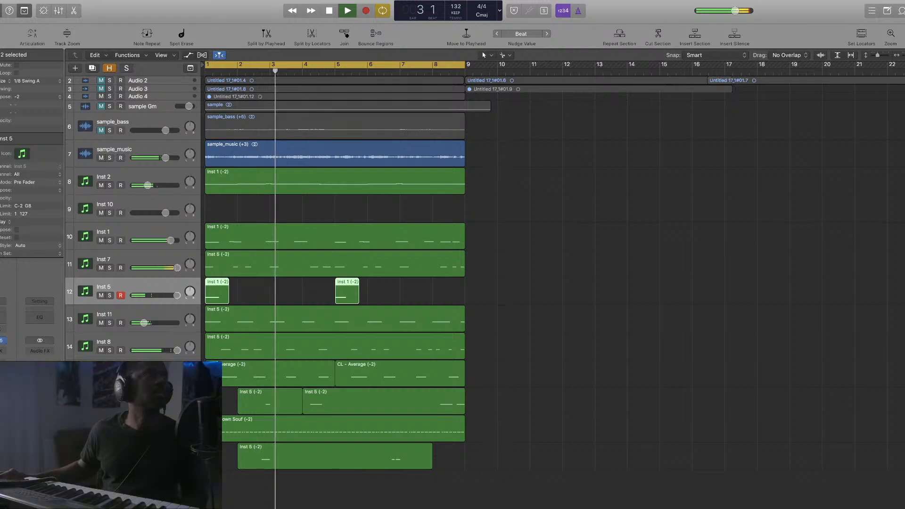
key(space)
Solo Inst 5 and transpose the notes of its two short regions up an octave
key(s)
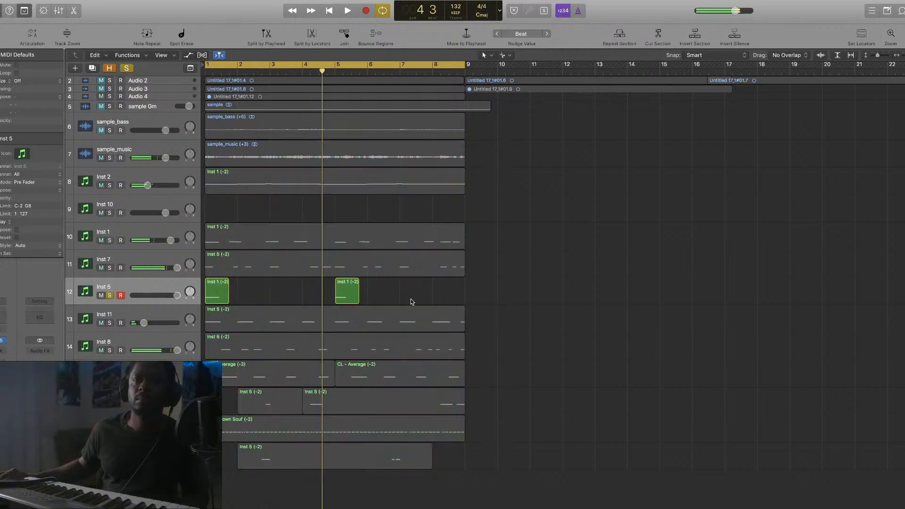
drag(376, 285, 218, 291)
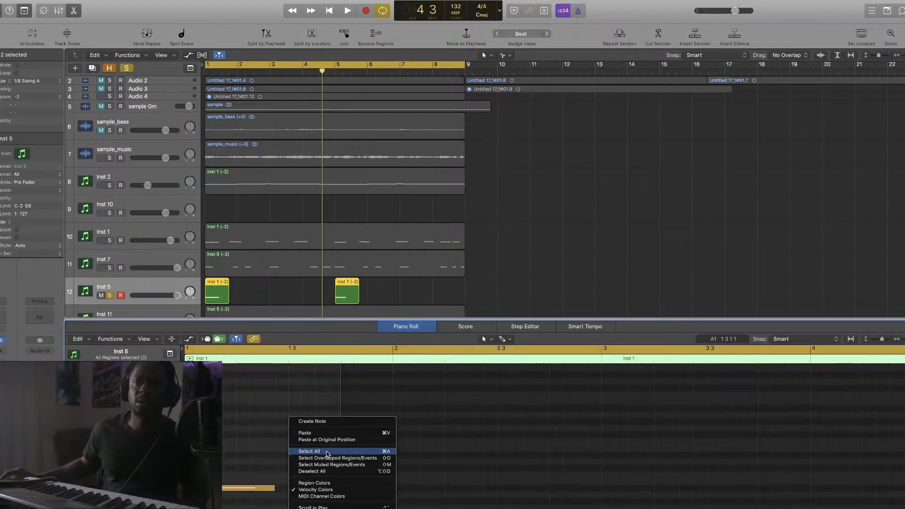
click(326, 451)
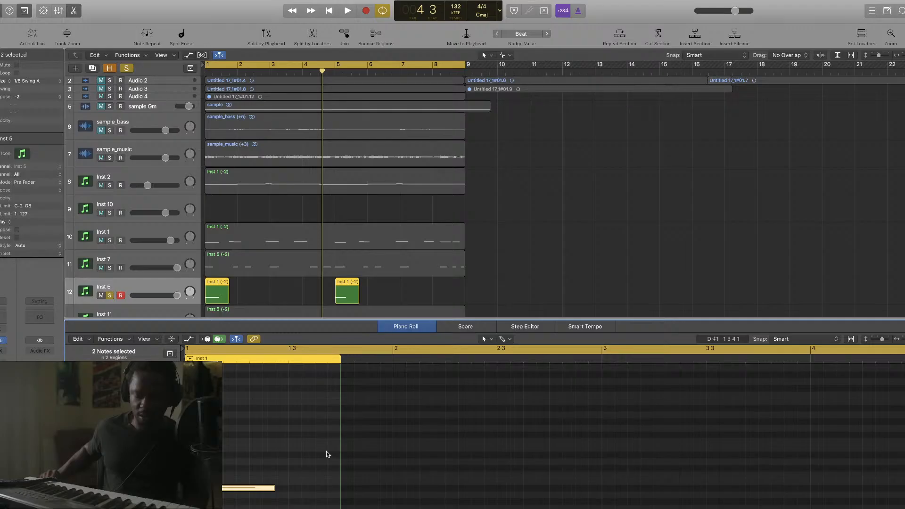
key(alt+shift+Up)
key(alt+shift+Up)
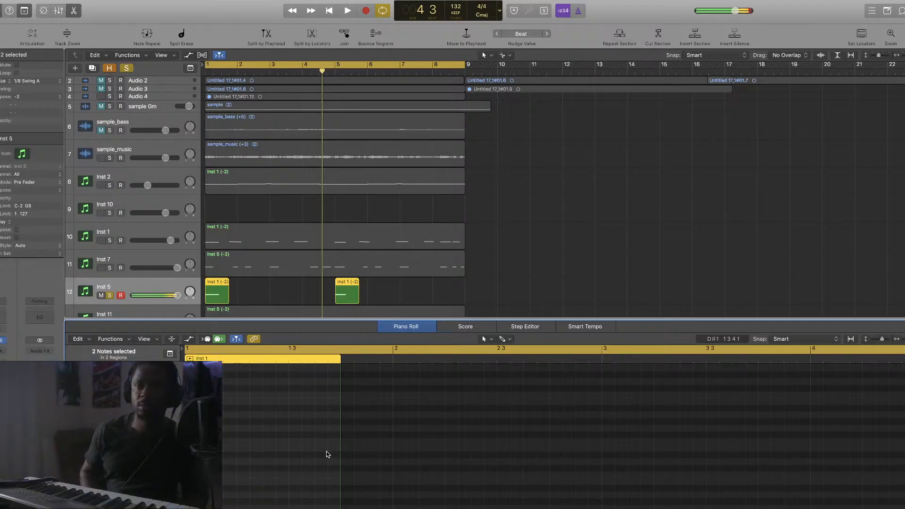
Play the beat, audition Inst 1 solo, then clear the solo
key(space)
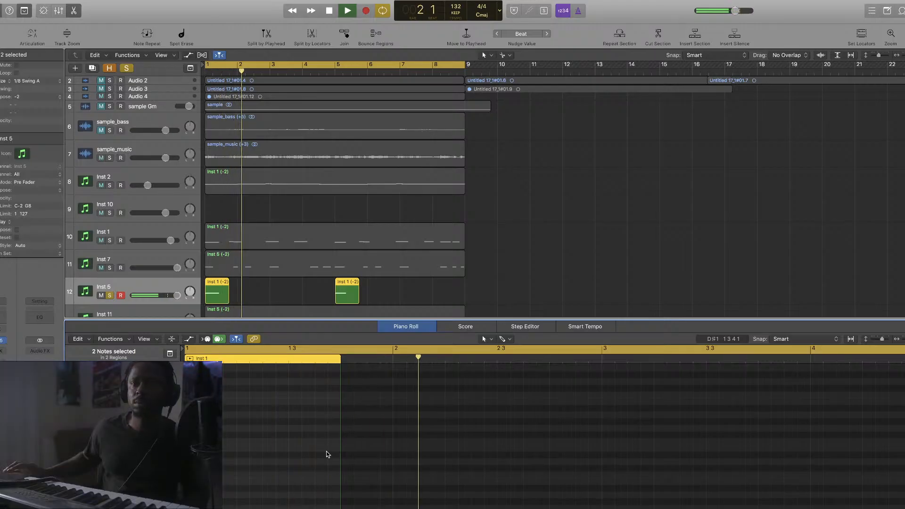
click(109, 241)
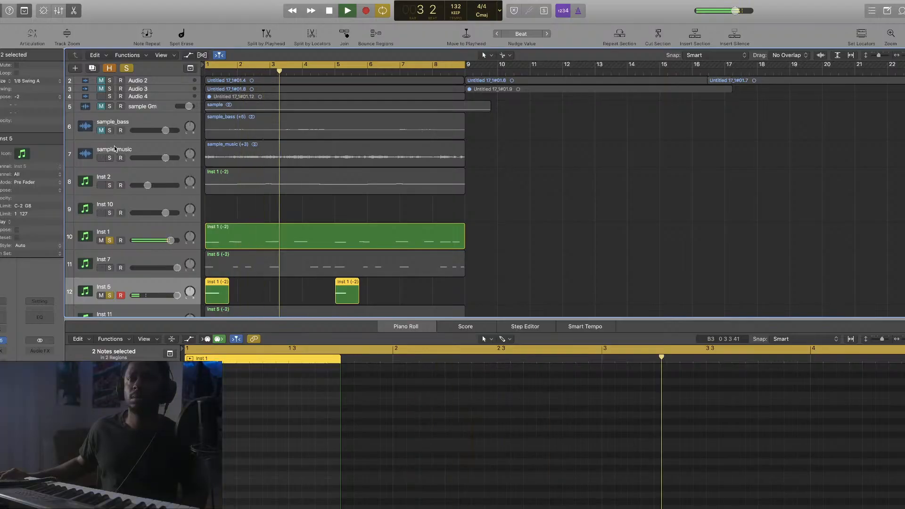
click(126, 68)
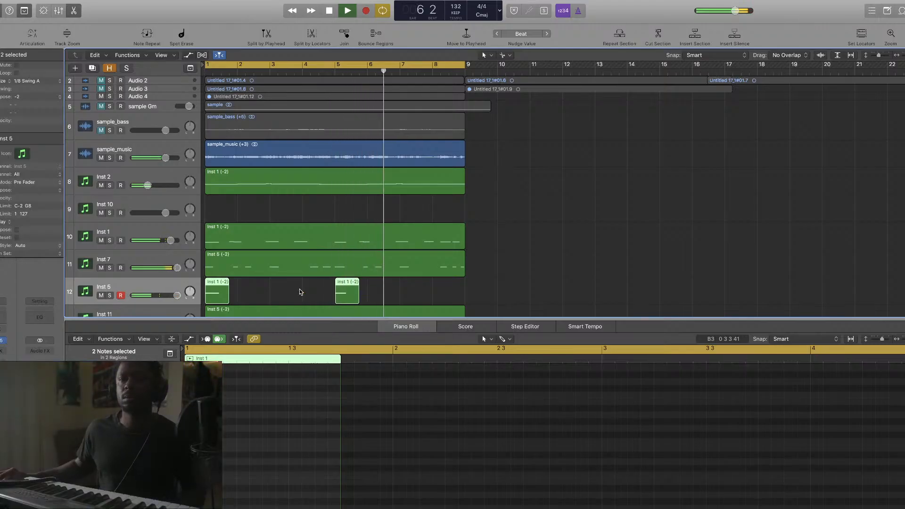
Copy the Inst 1 (-2) region onto track 12, then undo the copy
drag(293, 241, 292, 297)
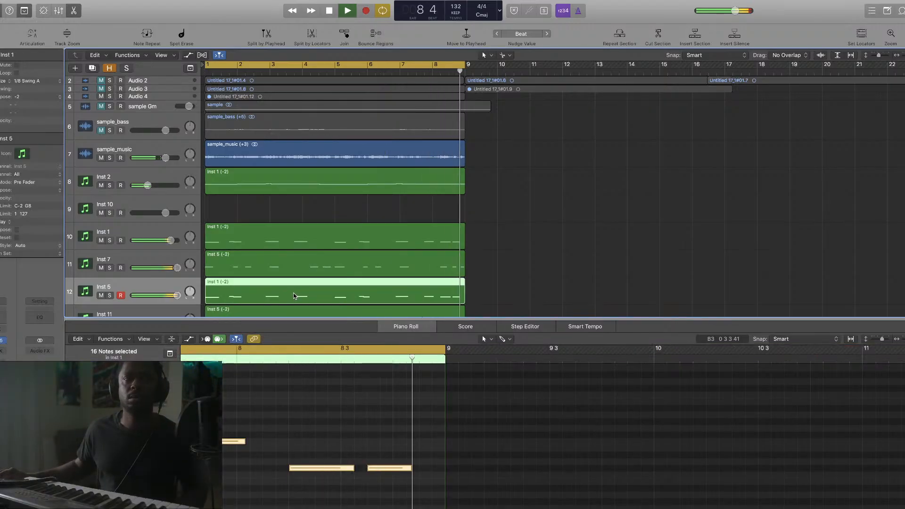
key(space)
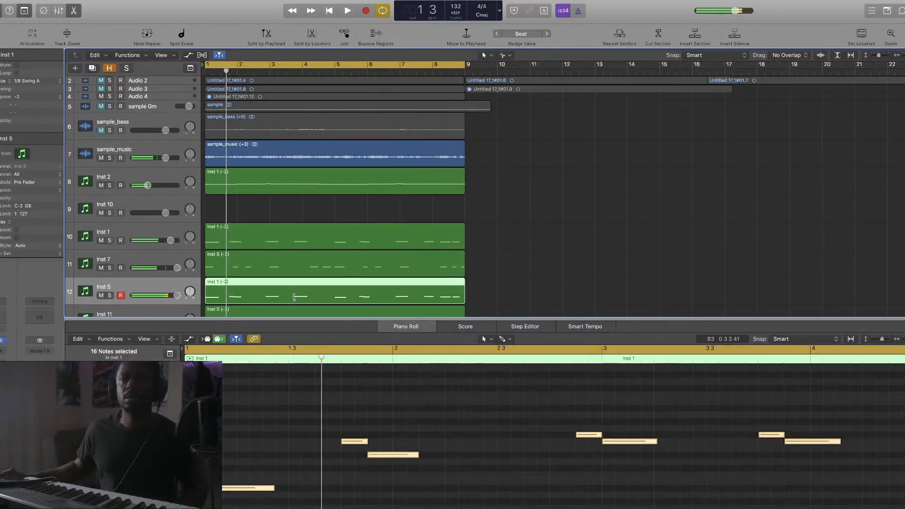
key(super+z)
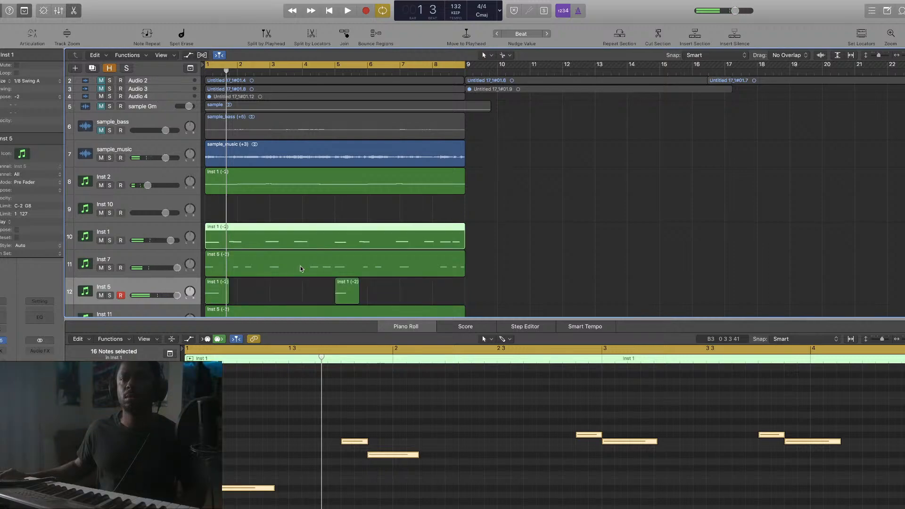
key(space)
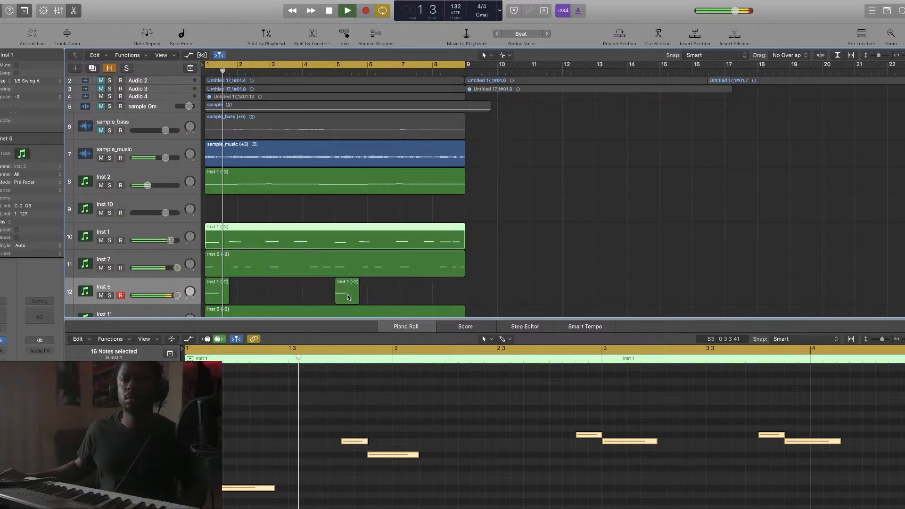
key(space)
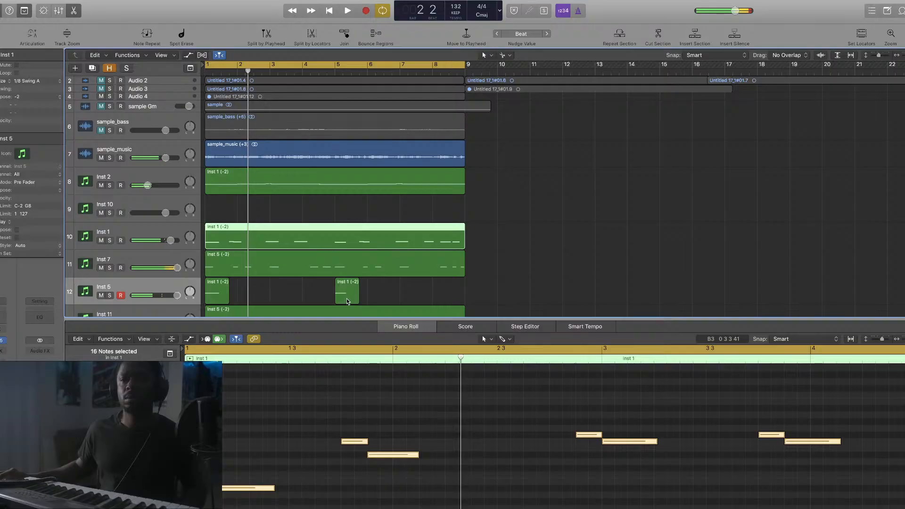
Add a short low note to the melody and check it by playback
super+click(373, 488)
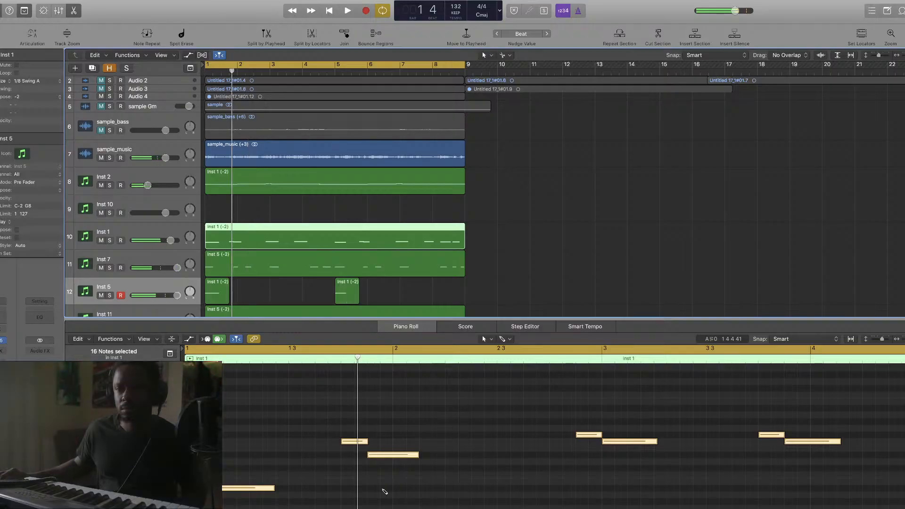
key(space)
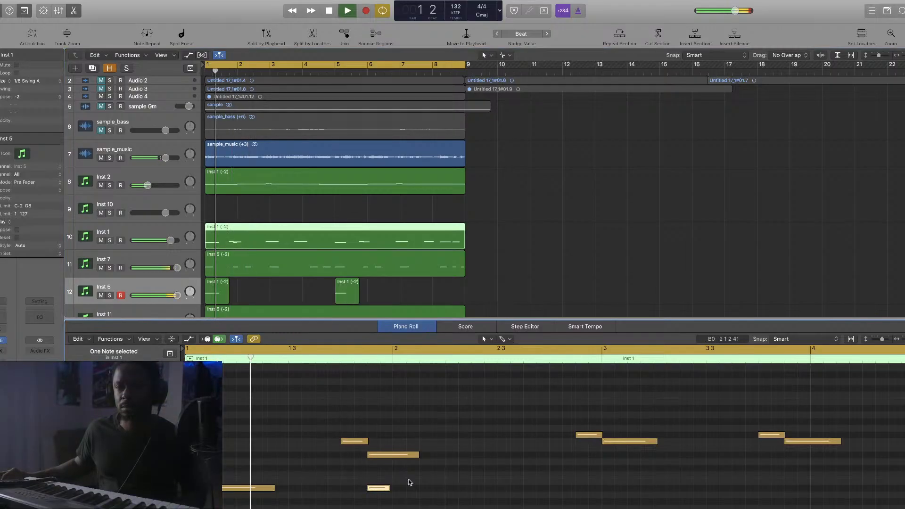
key(space)
Extend the short track-12 region by two bars to bar 5
drag(229, 297, 333, 304)
key(space)
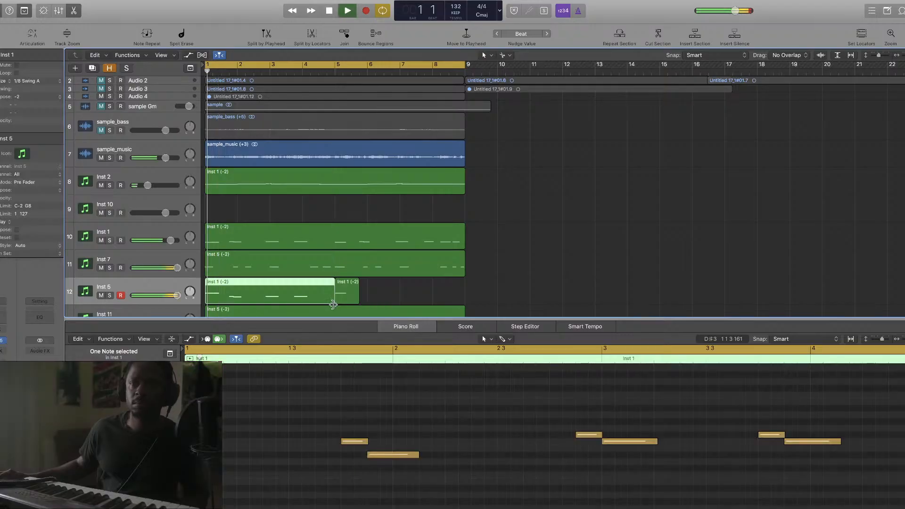
key(space)
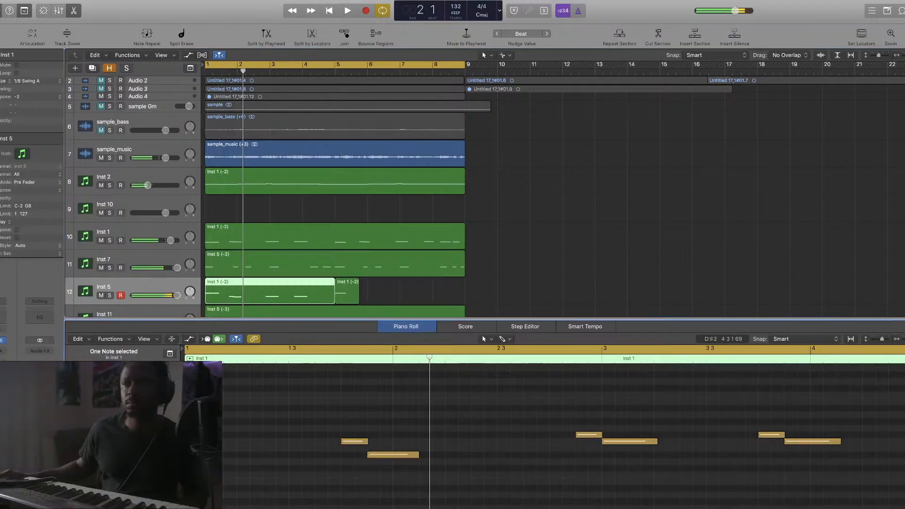
Select the region's six notes and raise them an octave
drag(904, 339, 902, 339)
scroll(478, 407, left, 2)
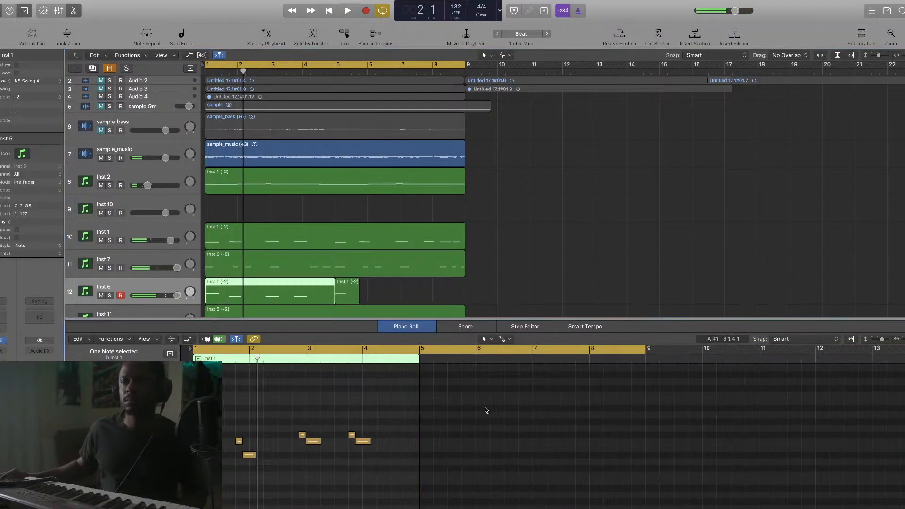
scroll(486, 410, up, 1)
drag(574, 414, 228, 502)
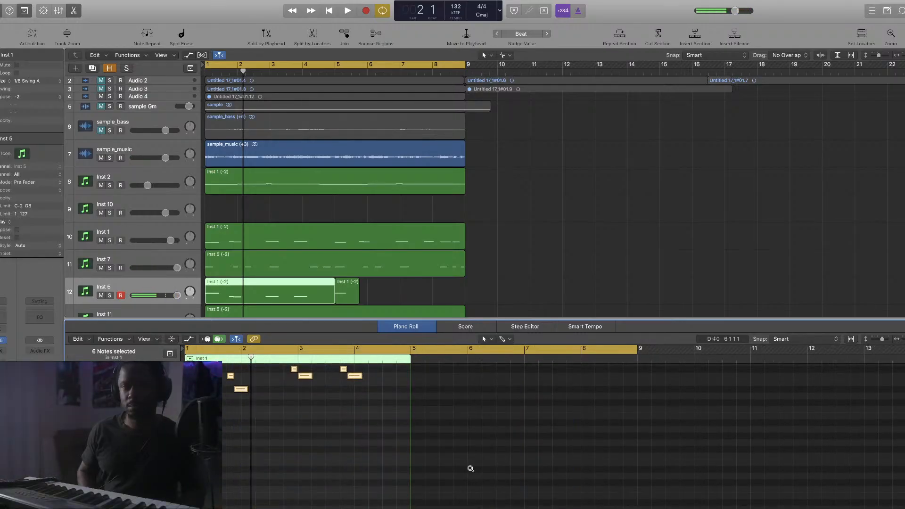
key(alt+shift+Up)
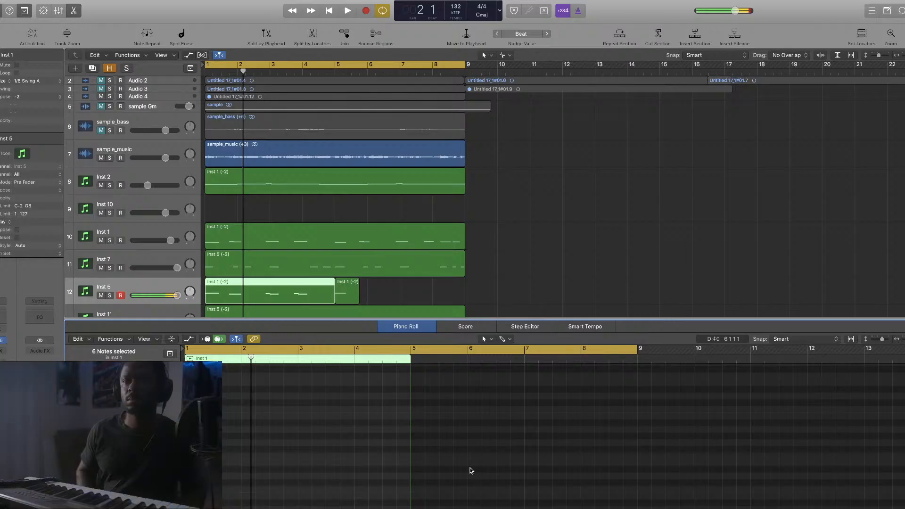
key(space)
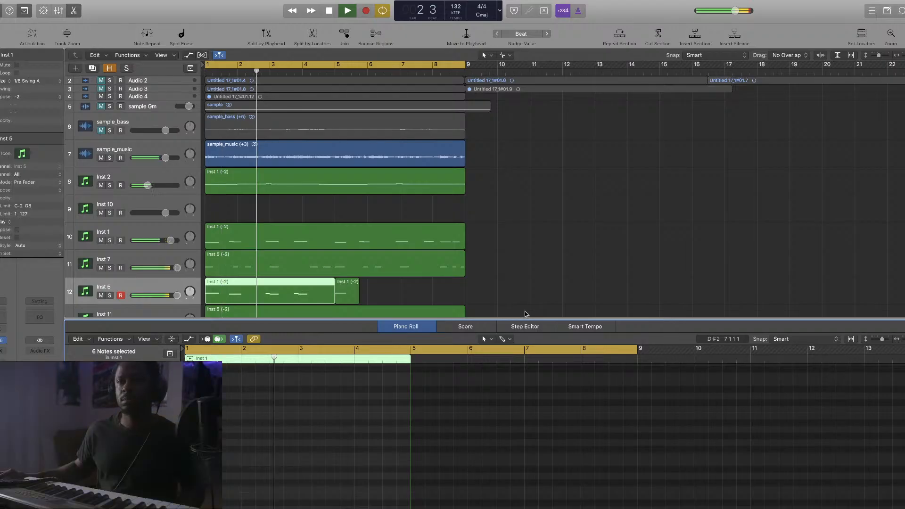
key(p)
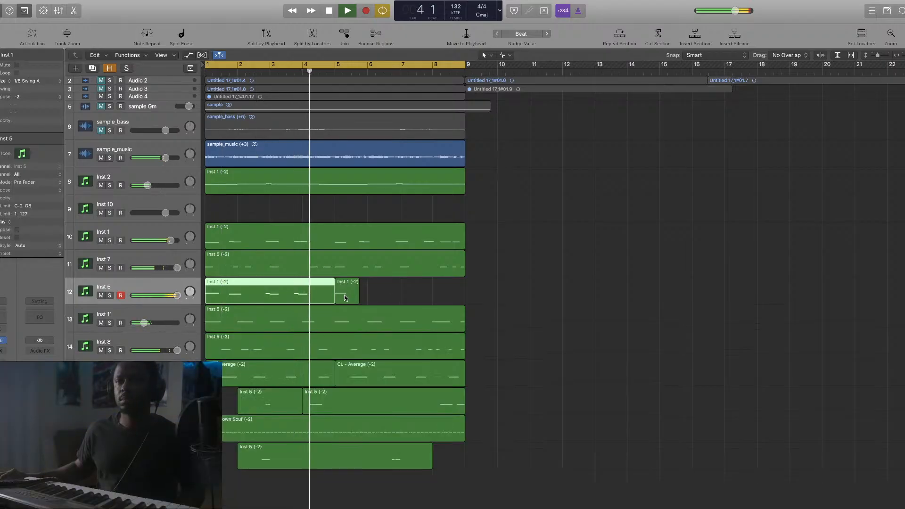
Repeat track 12's region up to bar 9 and set Inst 5's volume to about +3.2 dB
key(super+r)
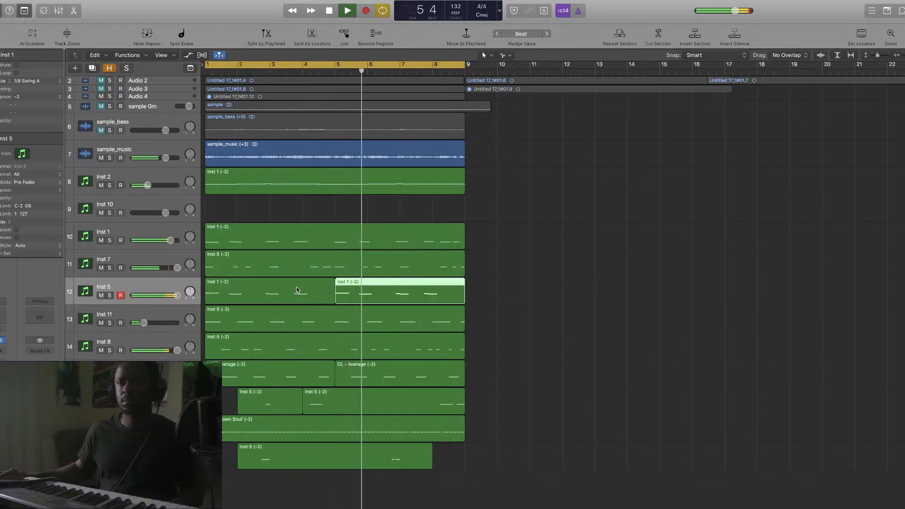
drag(177, 295, 166, 295)
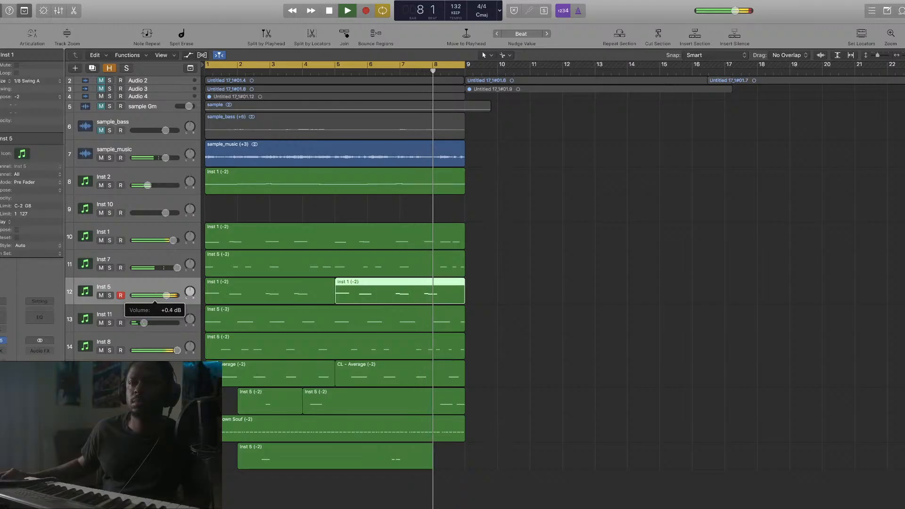
drag(166, 295, 172, 295)
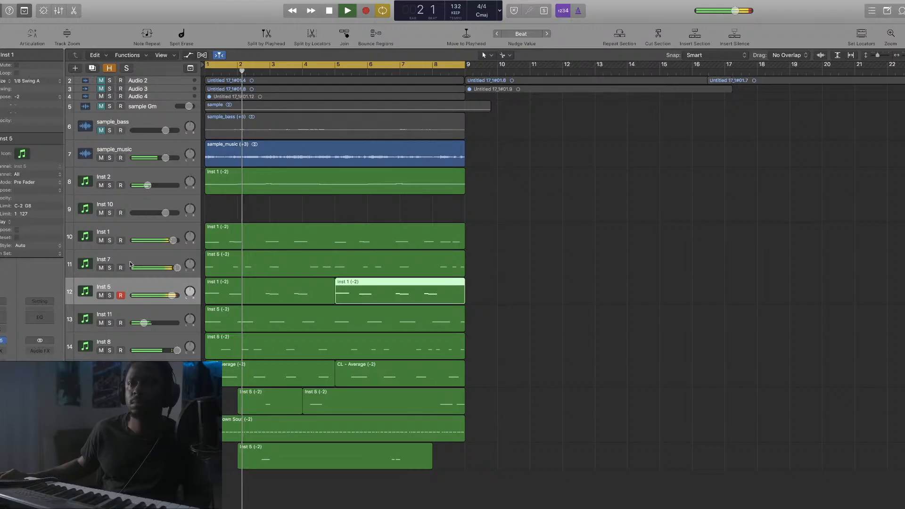
Mute Inst 7 to compare the mix, then unmute it and stop playback
click(101, 268)
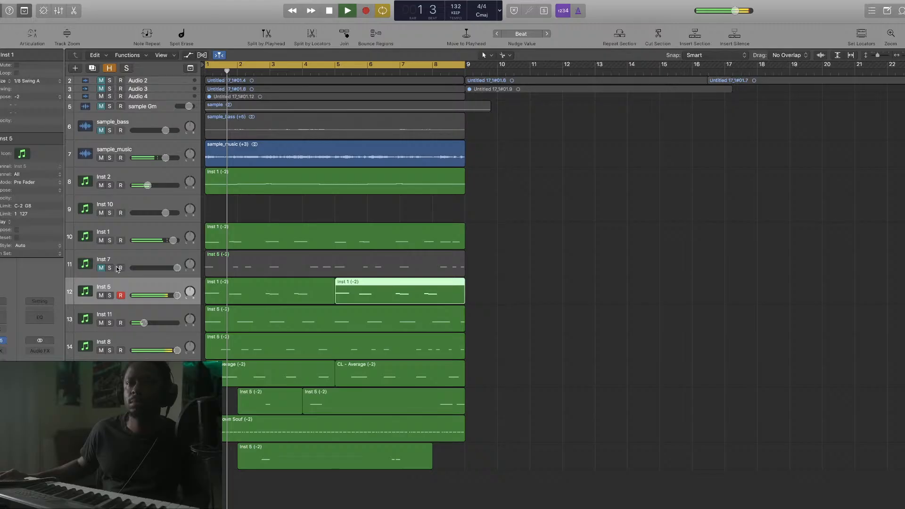
click(101, 268)
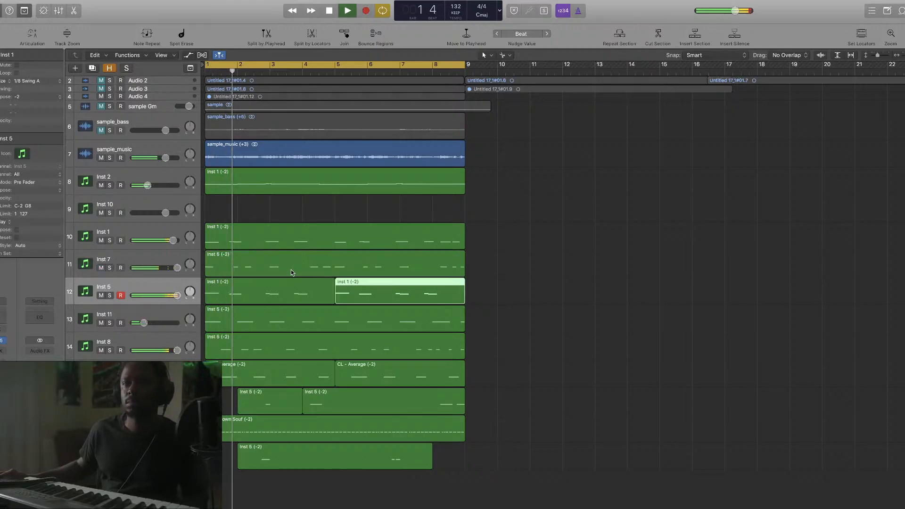
key(space)
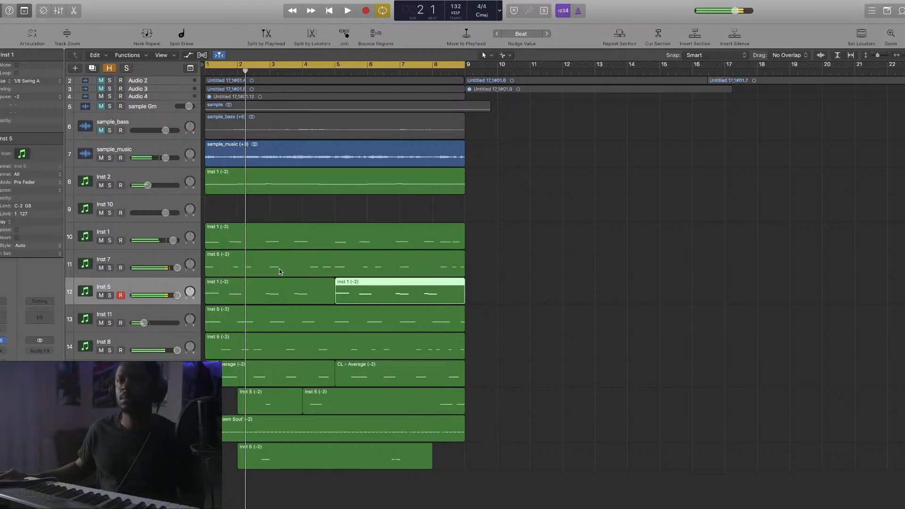
Shorten the Inst 5 (-2) region on track 11 and solo tracks 11 and 12
click(279, 269)
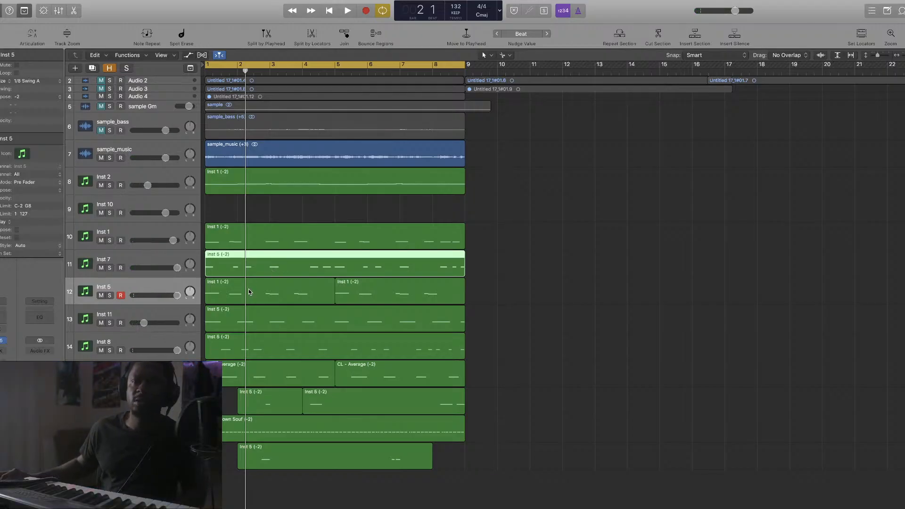
click(525, 262)
drag(462, 270, 335, 277)
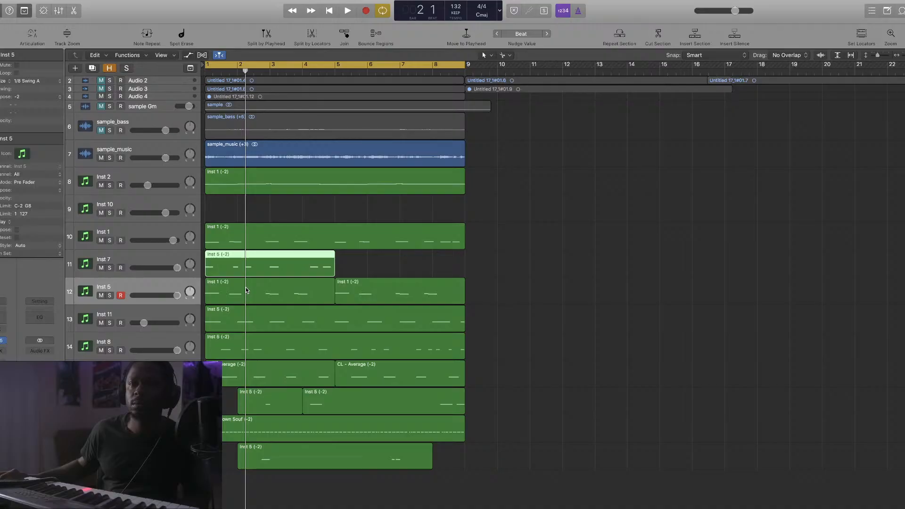
click(109, 268)
click(110, 295)
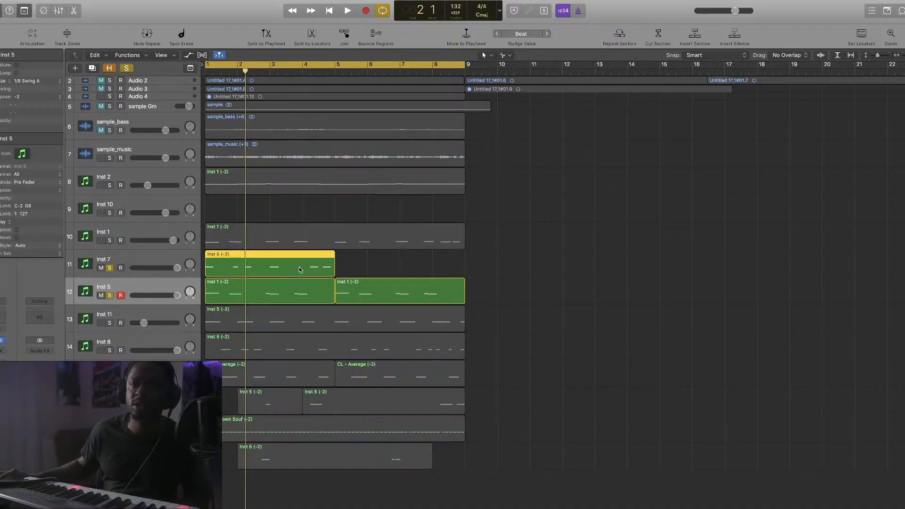
Show the notes of the track 11 and track 12 regions together and play them back
double_click(299, 269)
scroll(431, 413, down, 3)
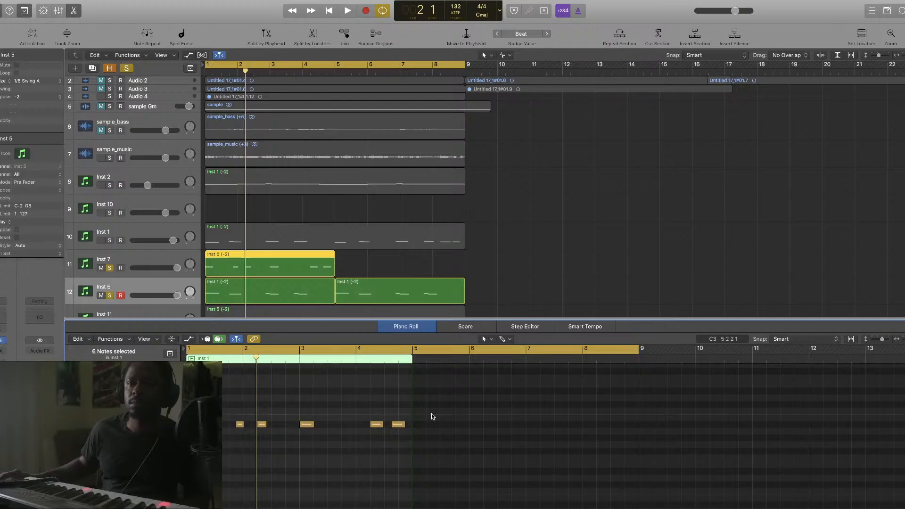
key(space)
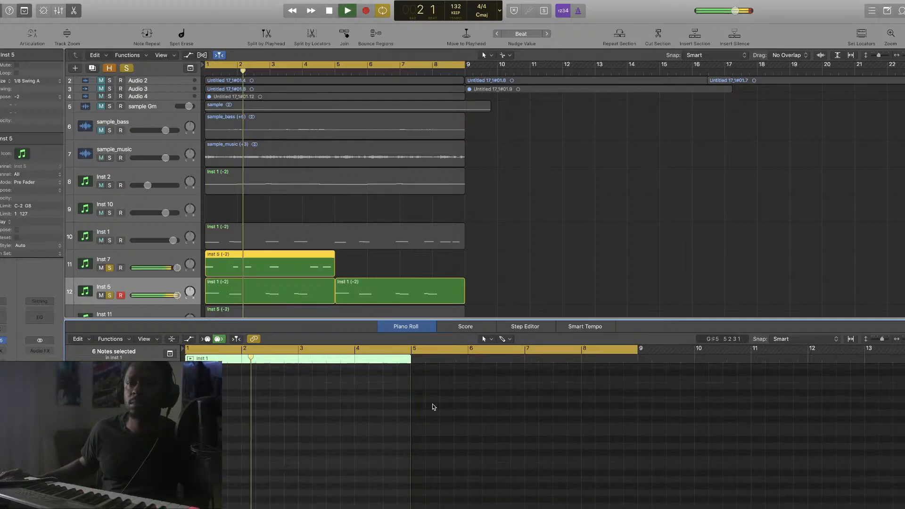
shift+click(299, 299)
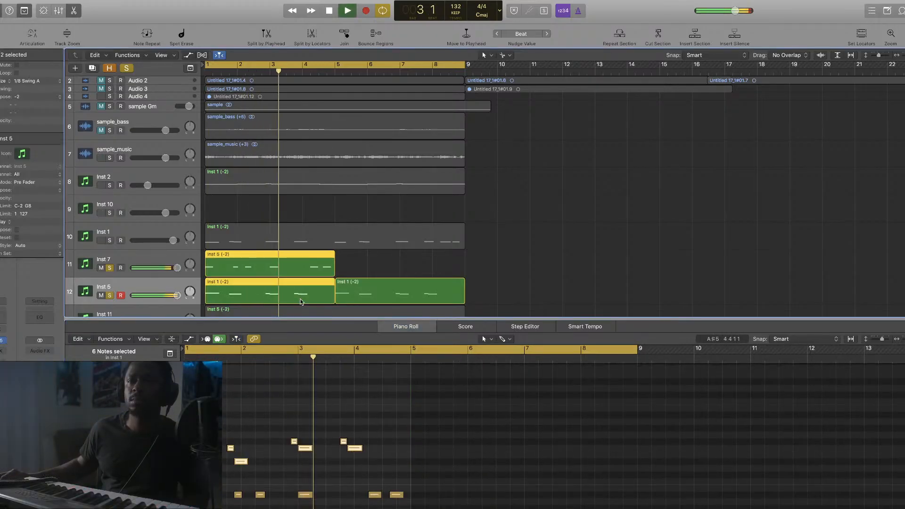
key(space)
key(space)
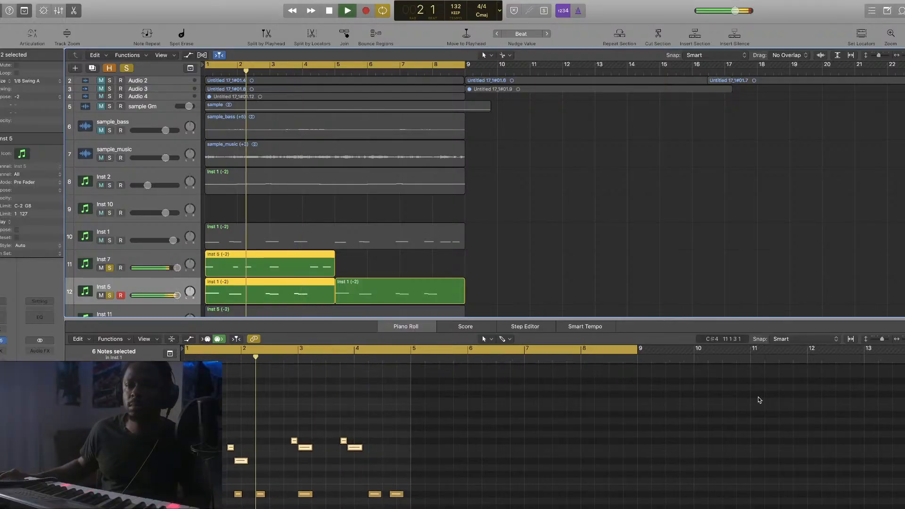
drag(904, 339, 902, 338)
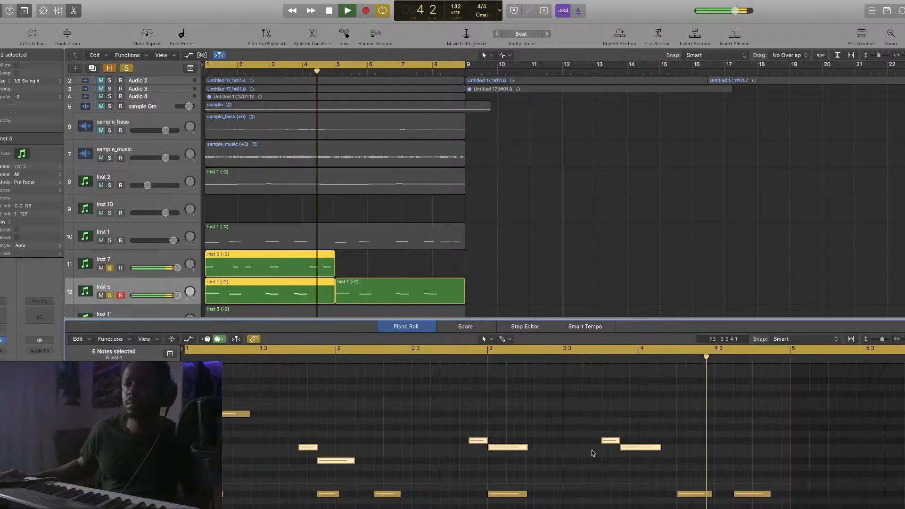
scroll(675, 452, up, 8)
scroll(675, 451, up, 5)
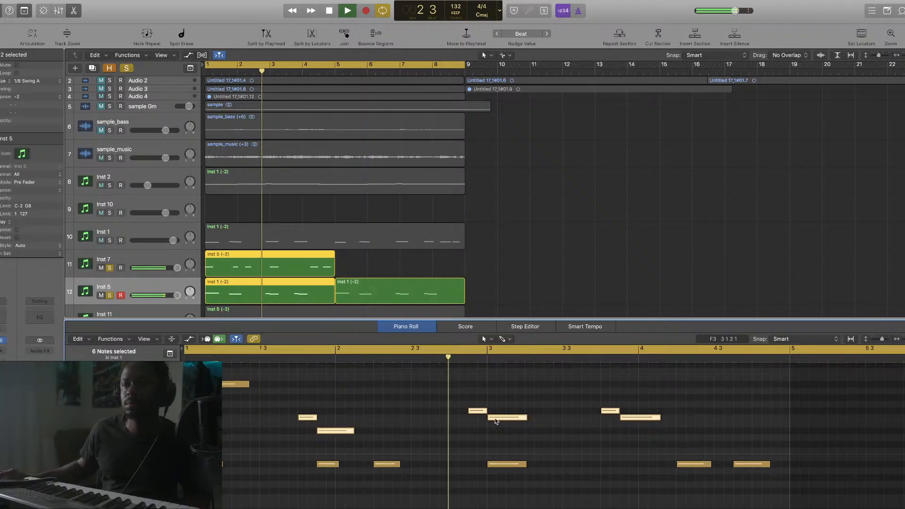
key(space)
key(space)
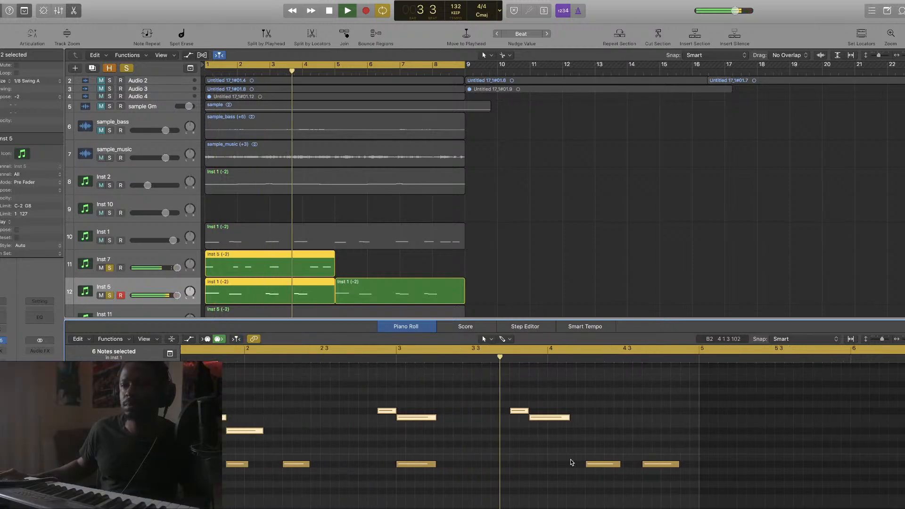
scroll(570, 462, up, 5)
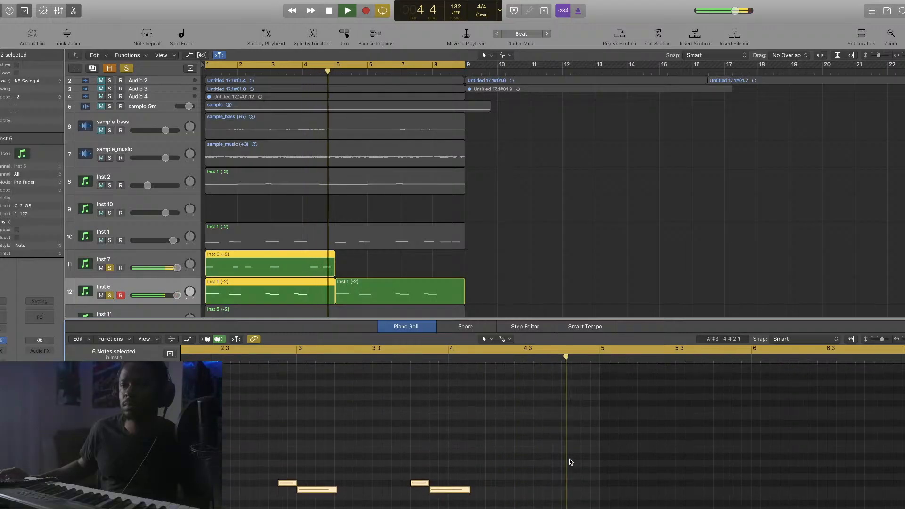
key(space)
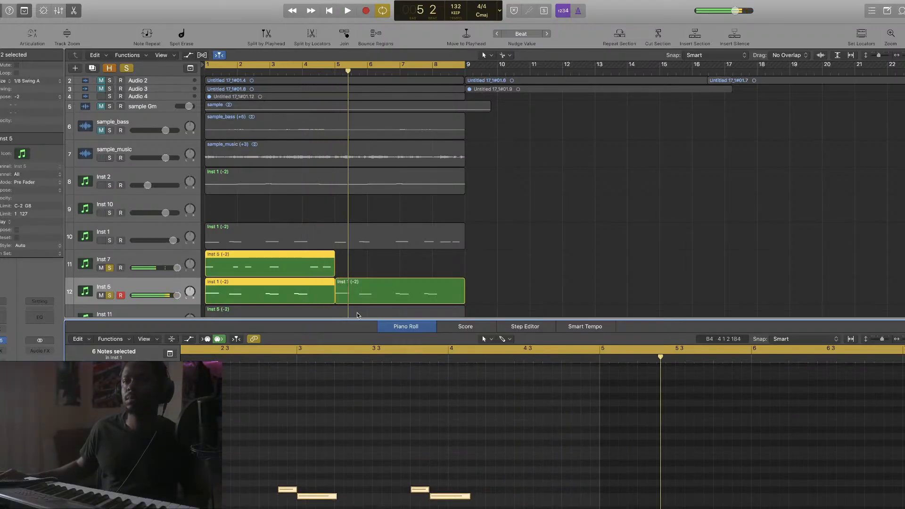
Close the note editor, lower the Inst 5 volume slightly, and select the Inst 1 track
key(e)
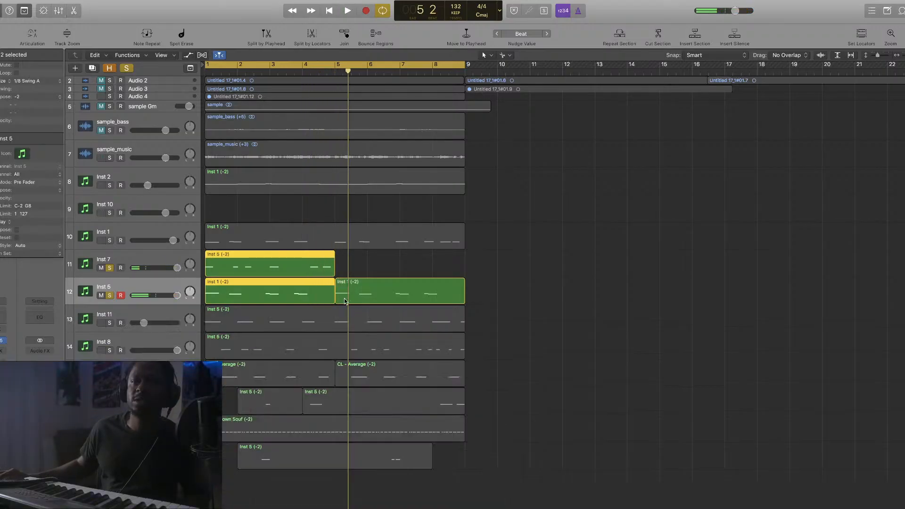
click(353, 265)
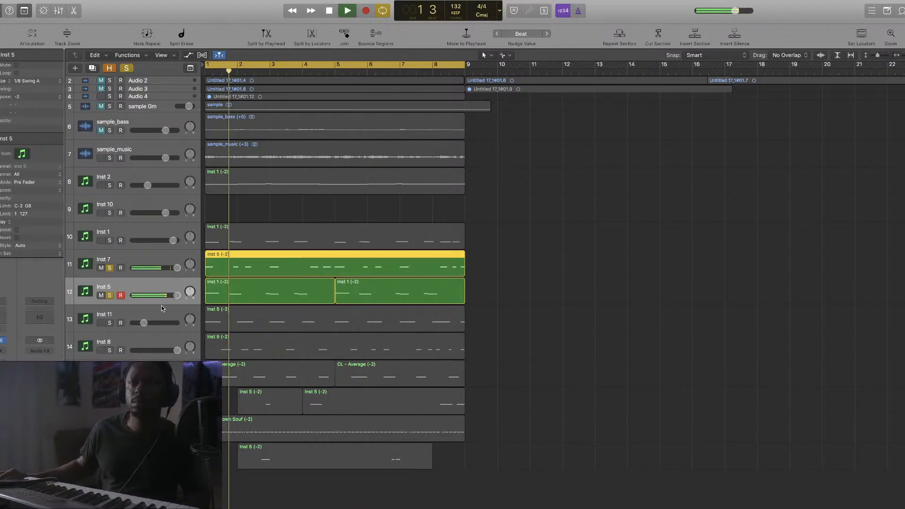
drag(177, 296, 164, 296)
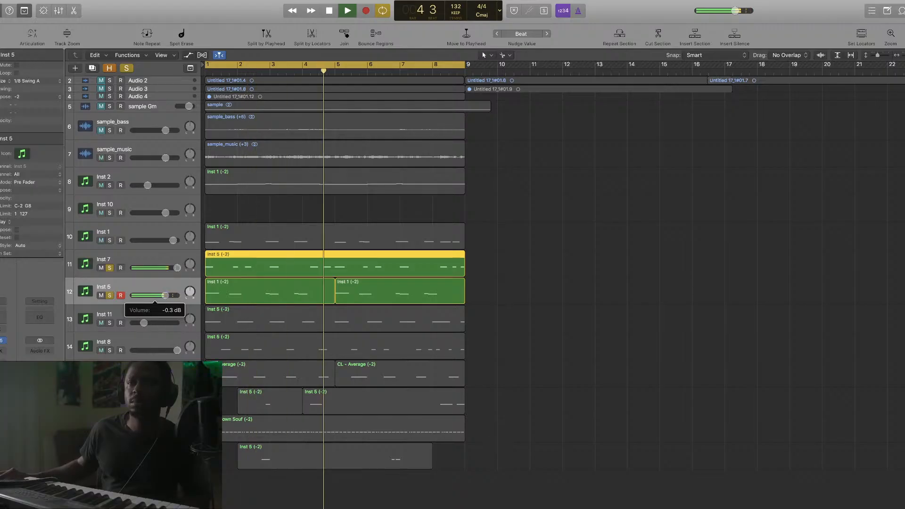
click(174, 241)
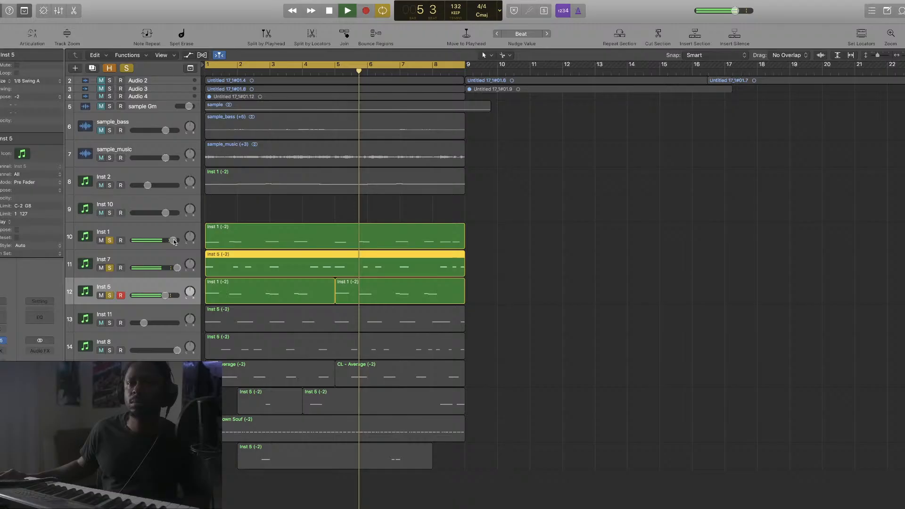
click(174, 241)
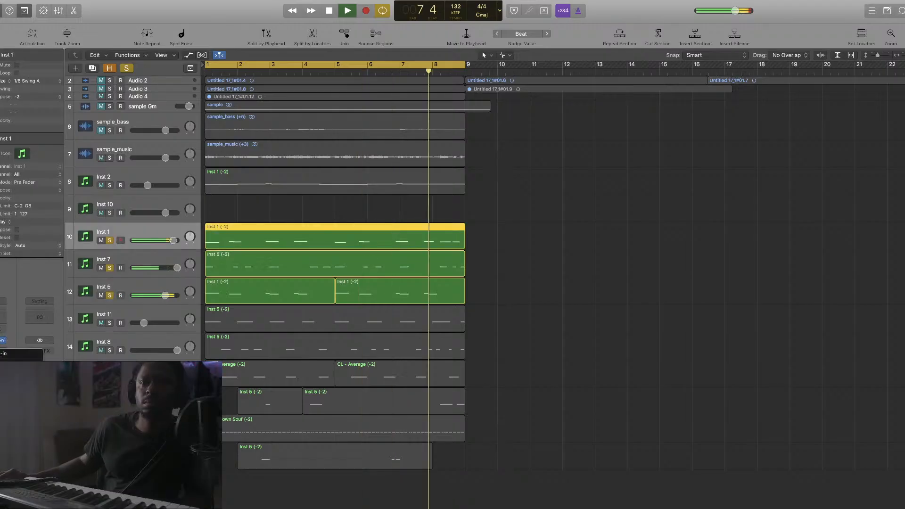
Add a 72 dB/oct low cut near 208 Hz on Inst 1's FabFilter Pro-Q 2
click(52, 121)
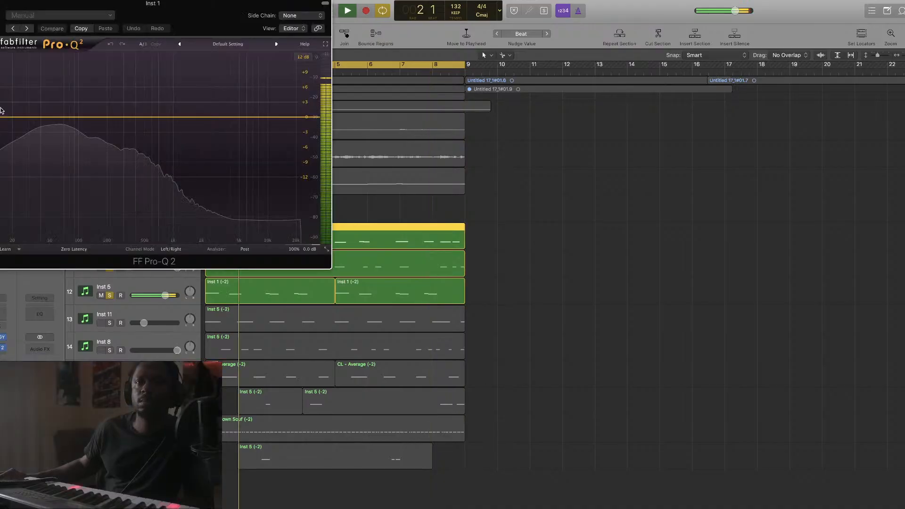
drag(1, 110, 105, 121)
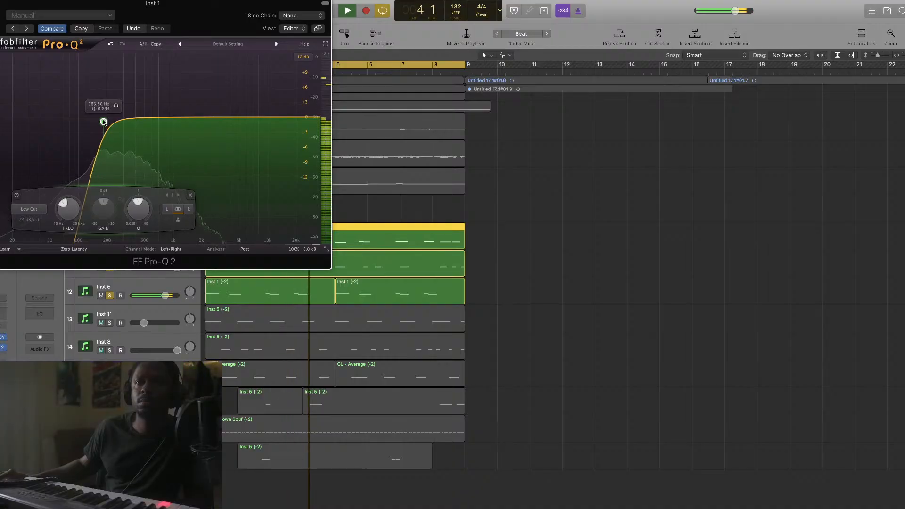
drag(103, 122, 109, 136)
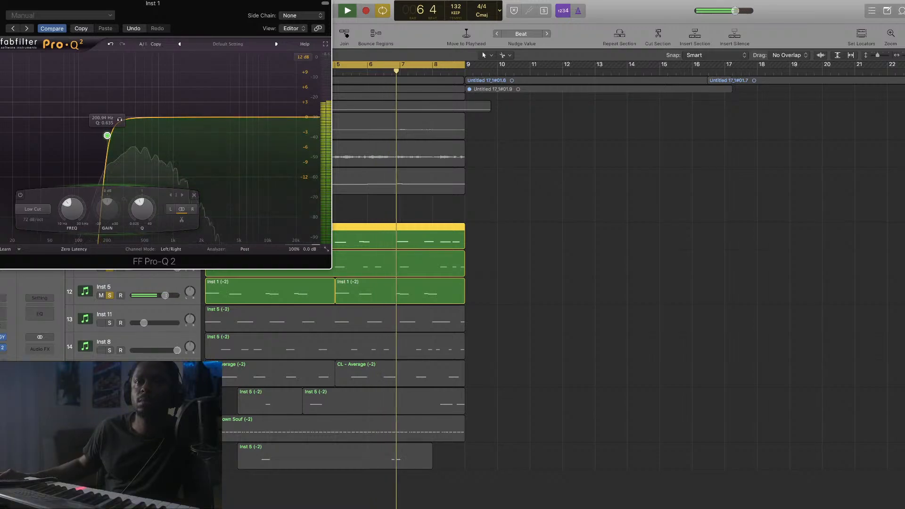
key(super+w)
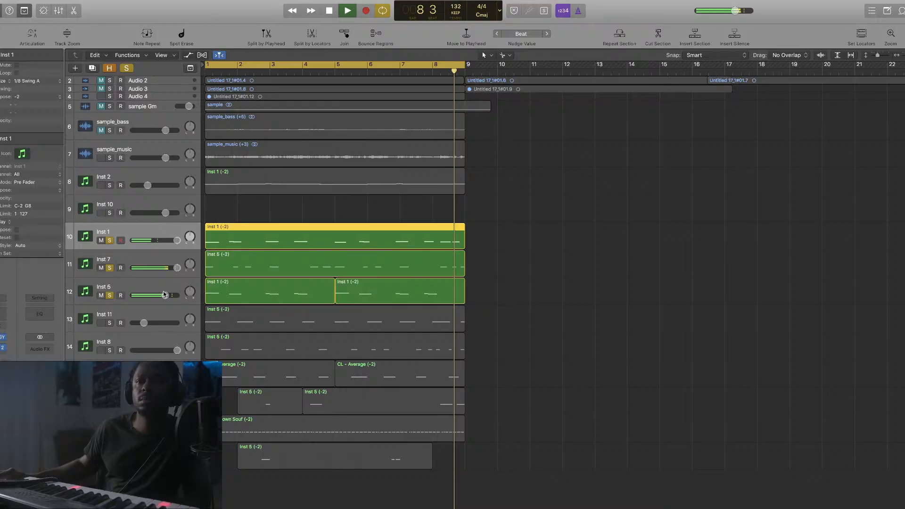
Clear all solos and insert RC-20 on the sample_music track
click(109, 323)
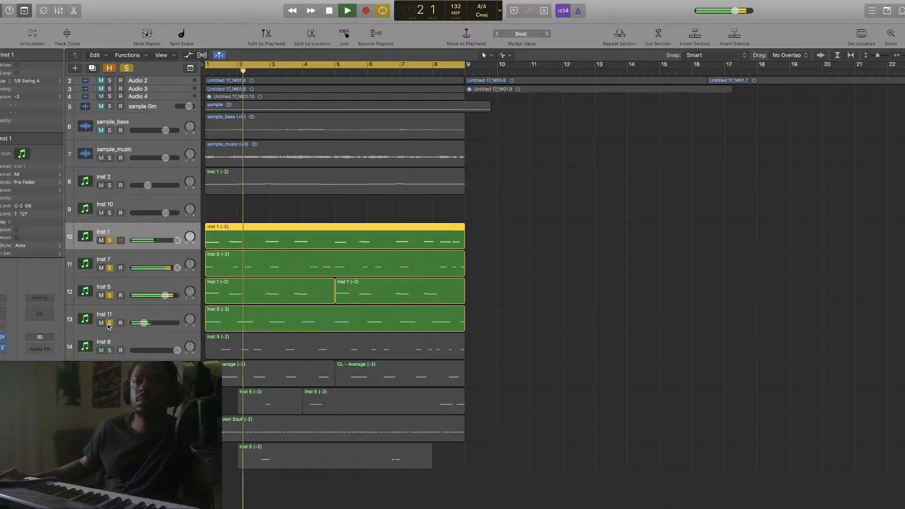
click(129, 68)
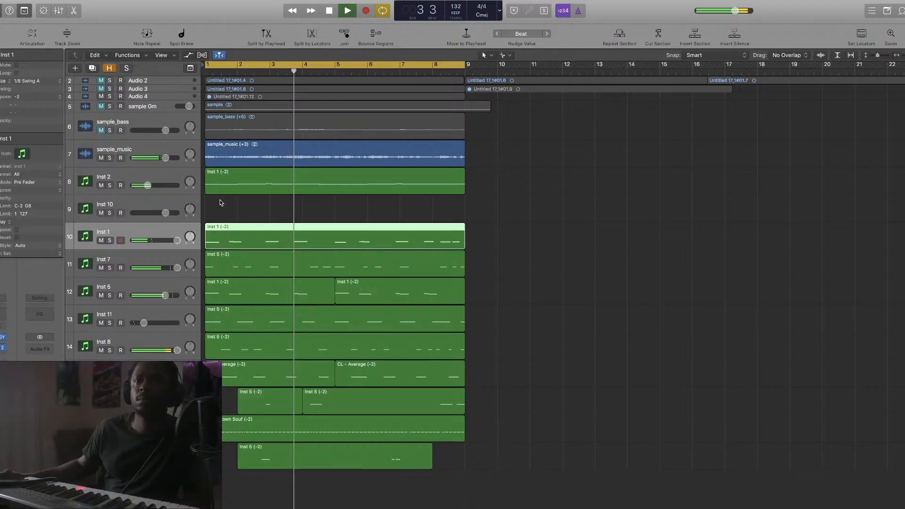
click(219, 155)
click(3, 353)
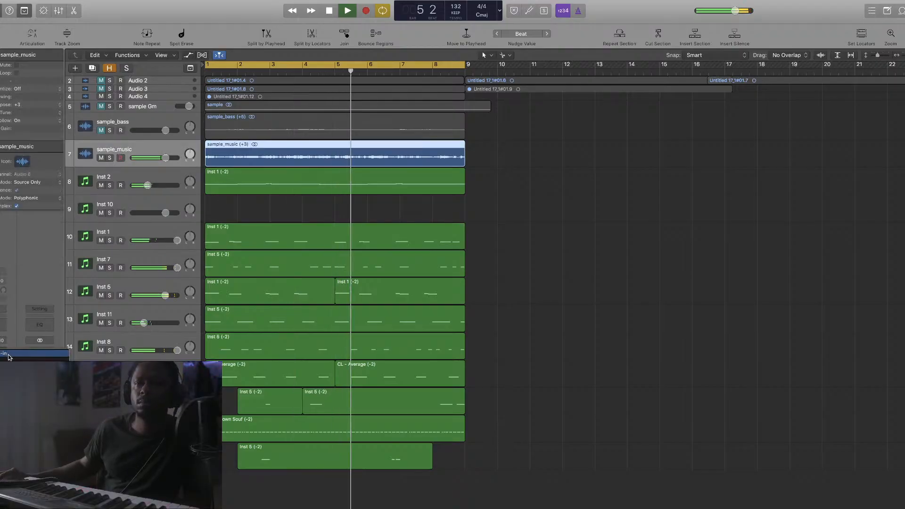
mouse_move(28, 363)
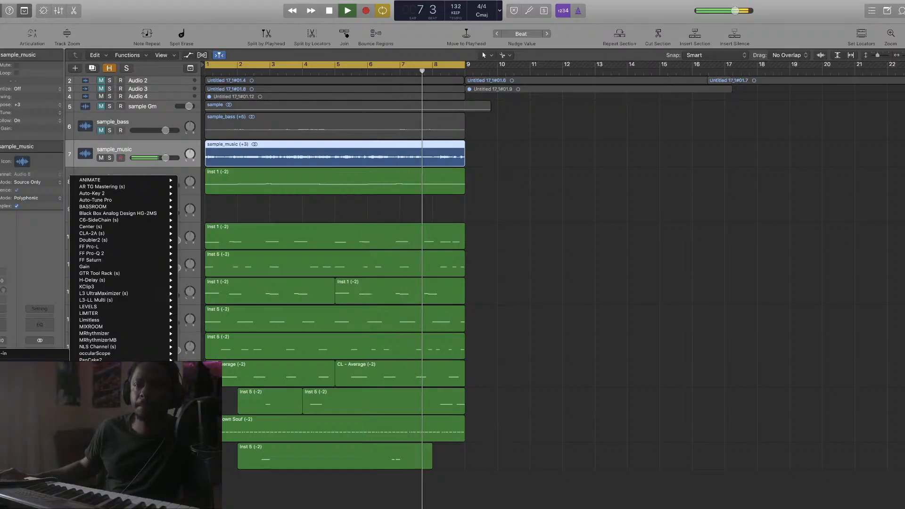
key(Escape)
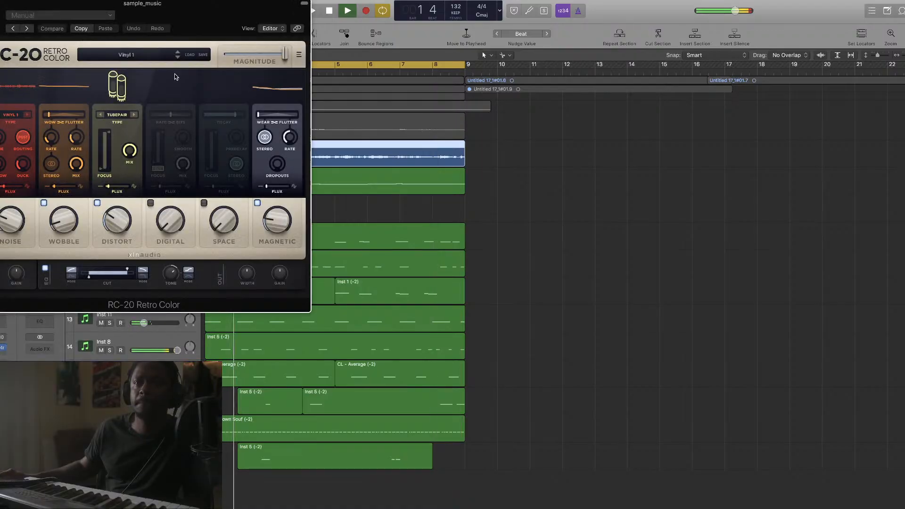
Set RC-20 to Vinyl 3, Noise down to 14, and Space on at 35% with shorter decay
click(178, 57)
click(178, 57)
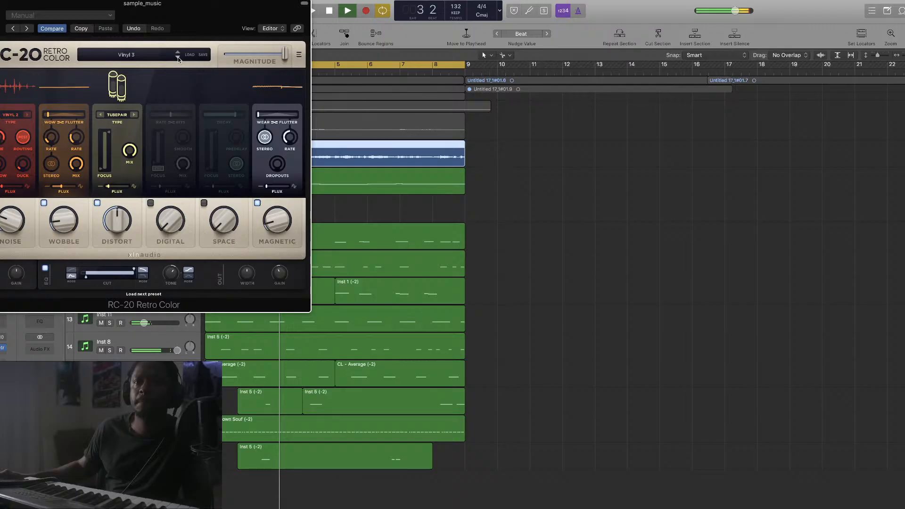
drag(12, 225, 13, 252)
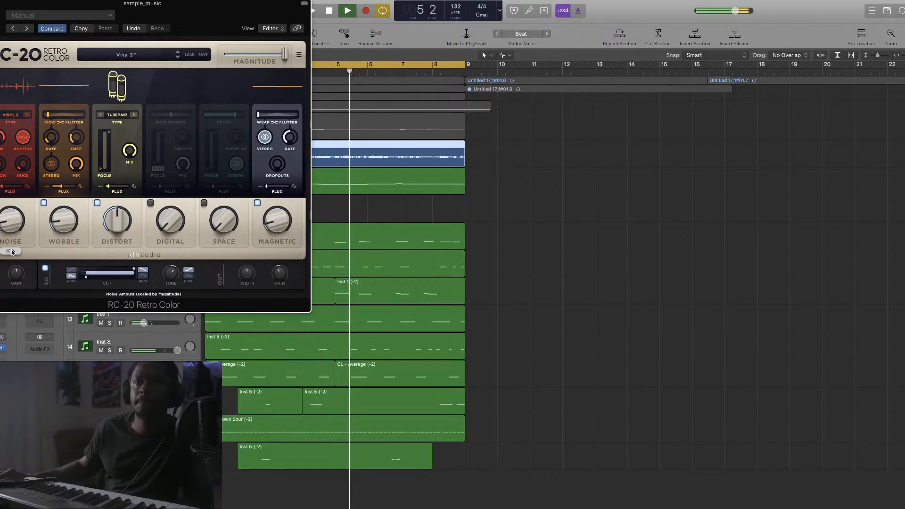
click(204, 203)
drag(224, 220, 220, 149)
drag(234, 116, 222, 115)
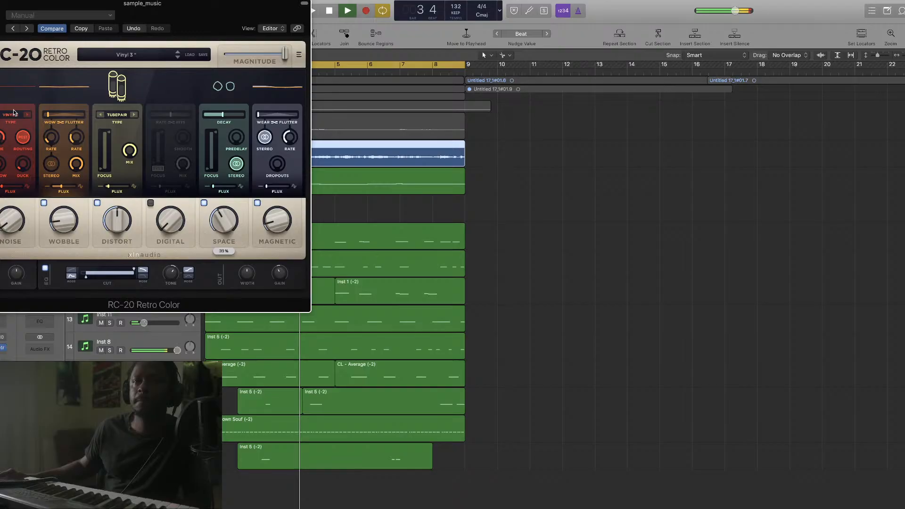
key(super+w)
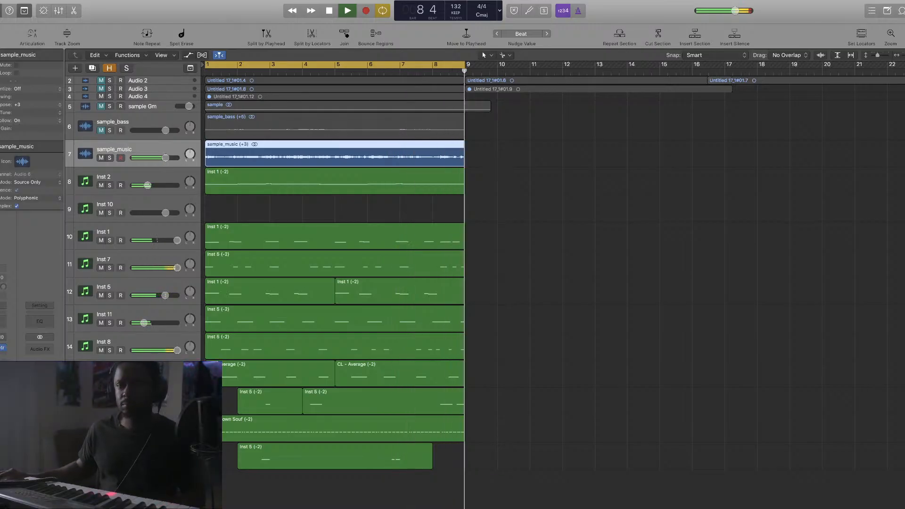
Randomize all 73 HH - Down Souf note velocities between 75 and 100 with MIDI Transform
click(217, 429)
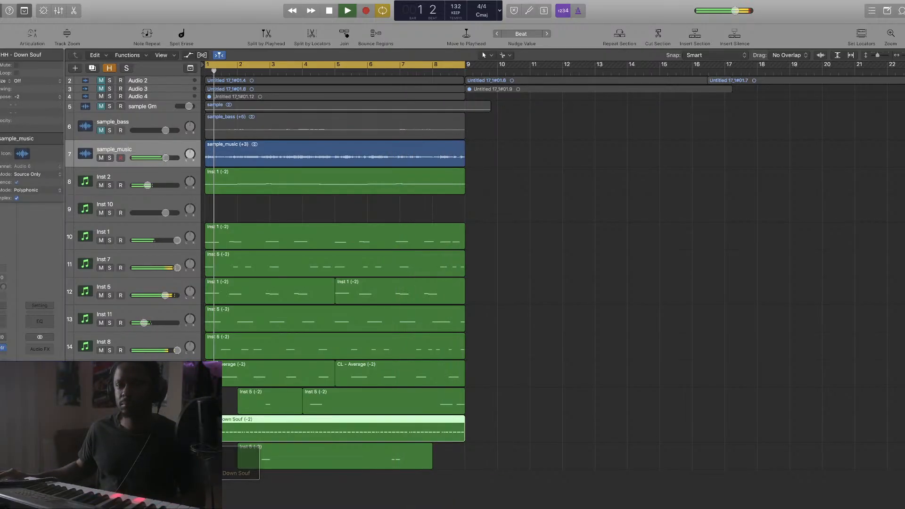
key(p)
right_click(224, 413)
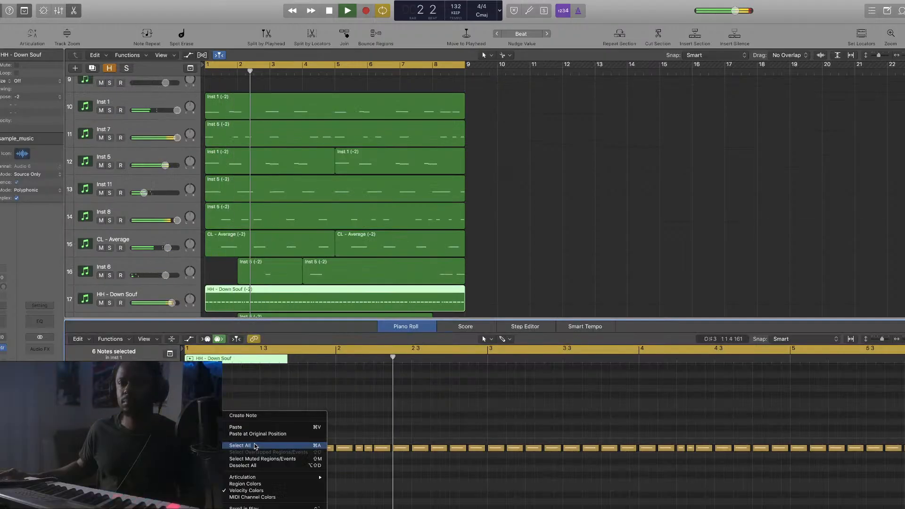
click(254, 446)
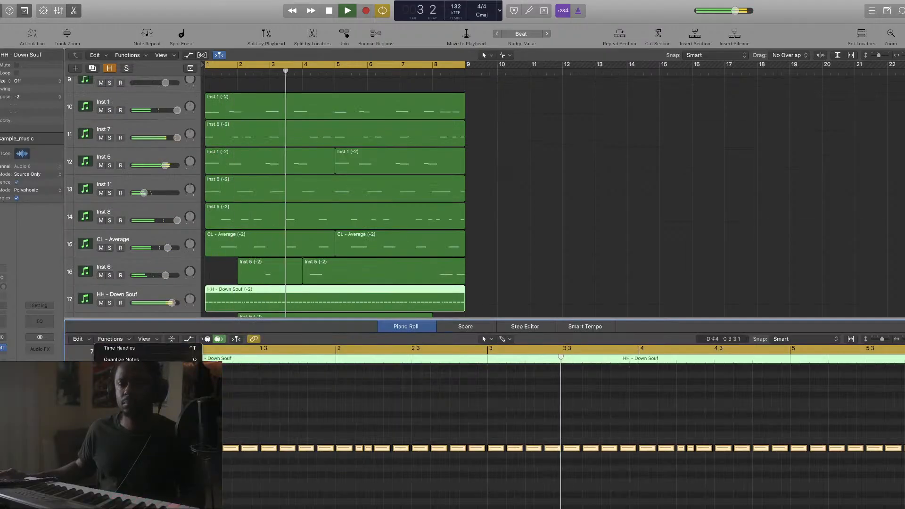
click(110, 339)
mouse_move(142, 400)
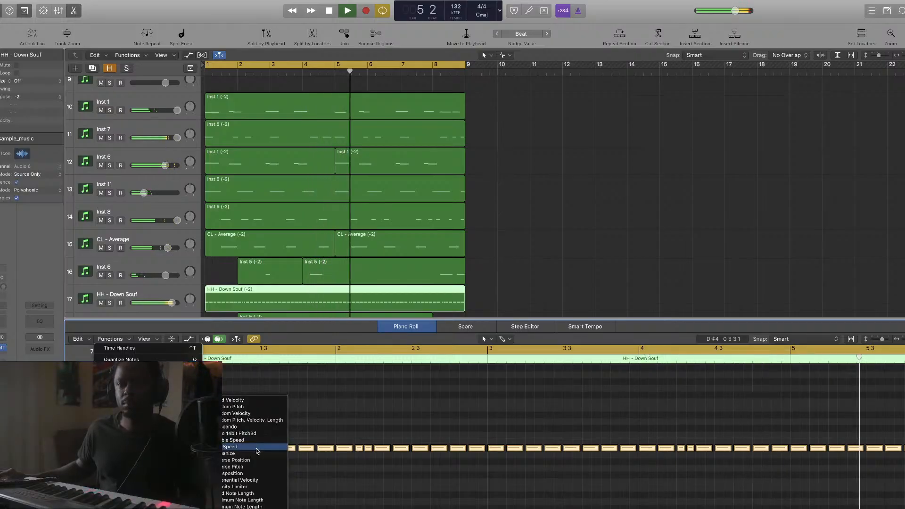
click(257, 414)
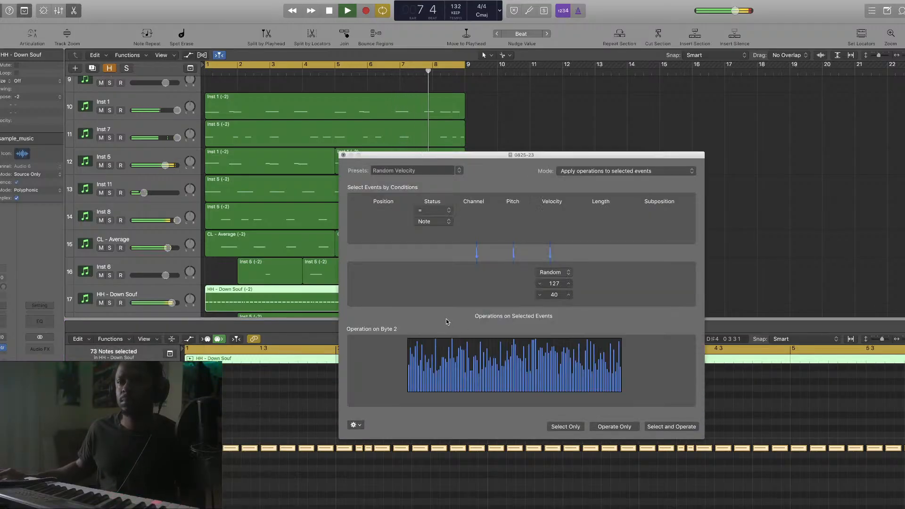
mouse_move(553, 295)
mouse_down()
mouse_move(554, 273)
mouse_move(554, 300)
mouse_up()
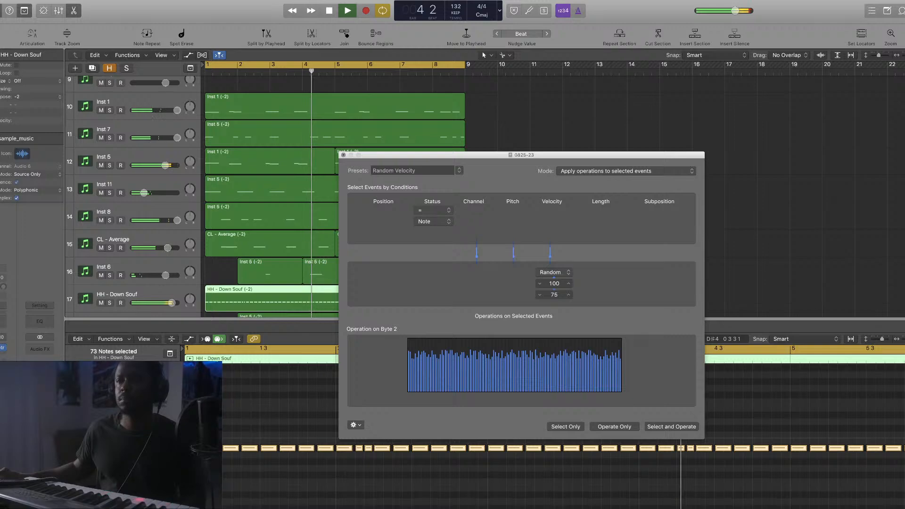
click(667, 427)
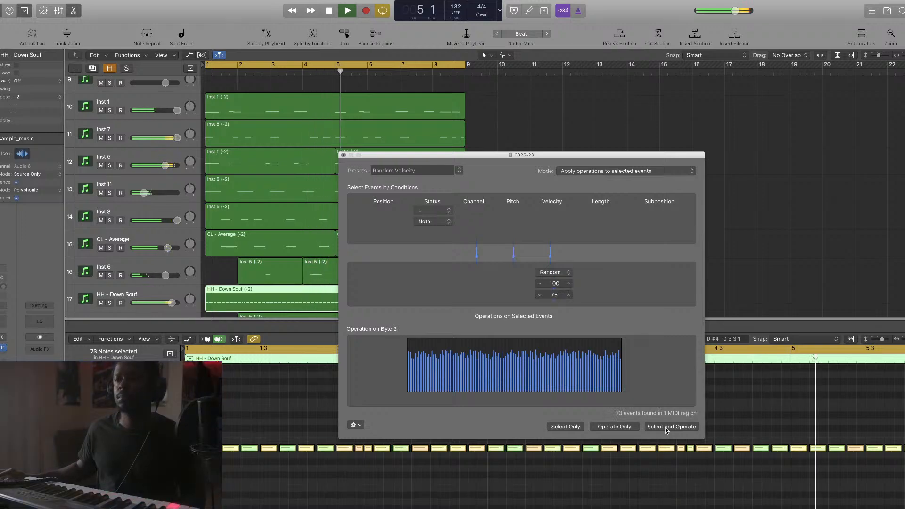
click(344, 155)
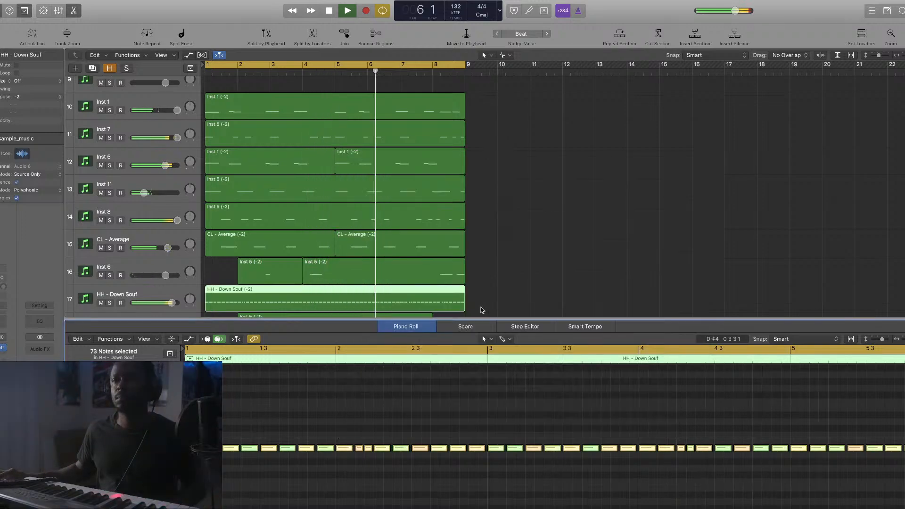
Add a Pro-Q 2 low cut around 3740 Hz on the HH - Down Souf hi-hat
key(e)
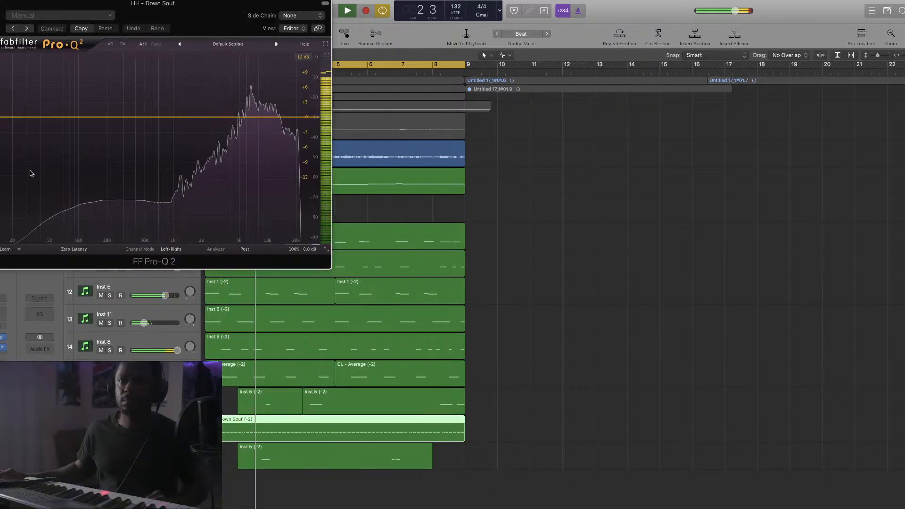
drag(30, 174, 194, 138)
key(super+w)
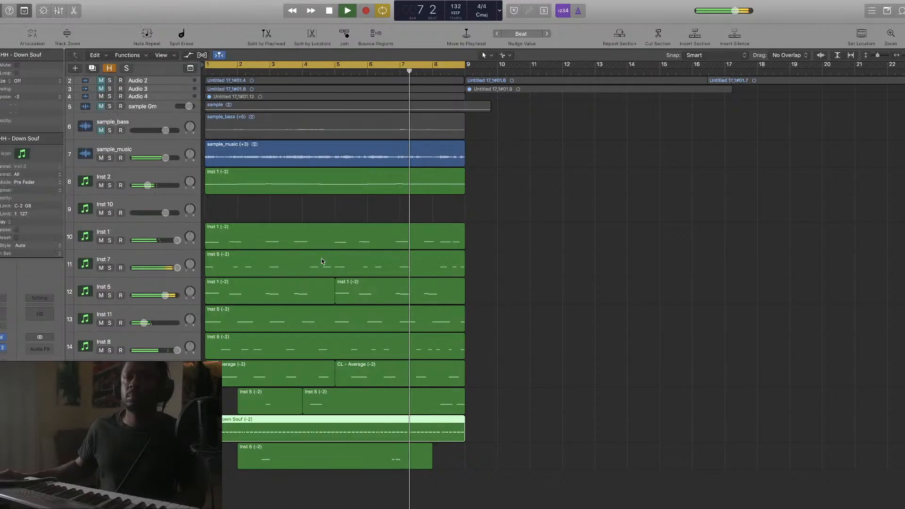
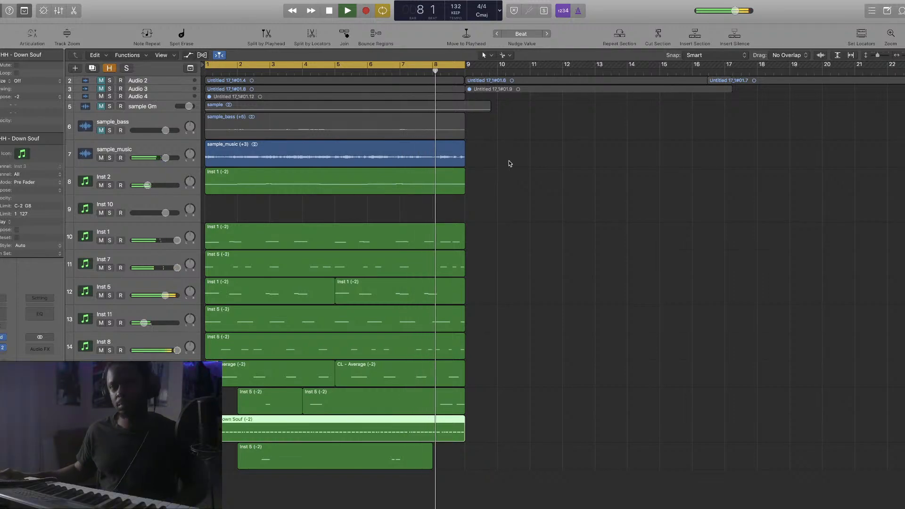
Zoom out and stretch the cycle range from bar 9 to bar 17, toggling Sonarworks calibration
drag(904, 55, 900, 55)
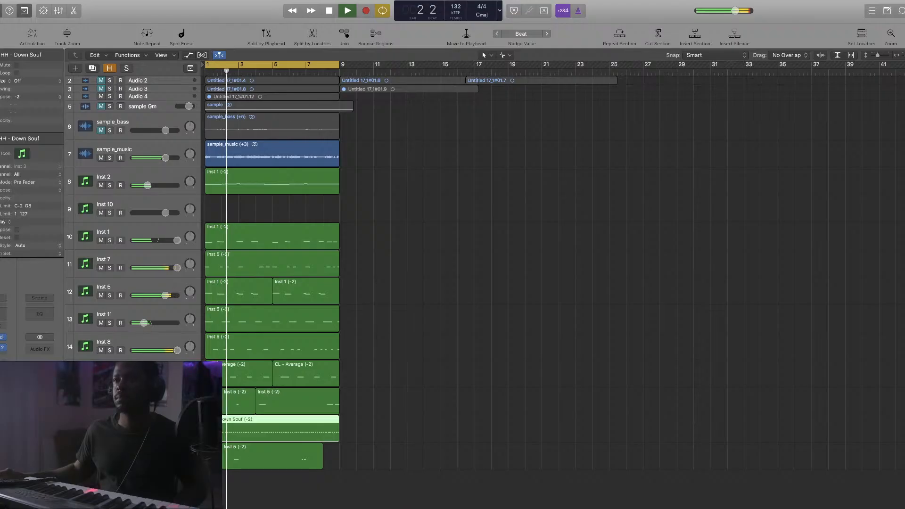
click(731, 0)
click(769, 3)
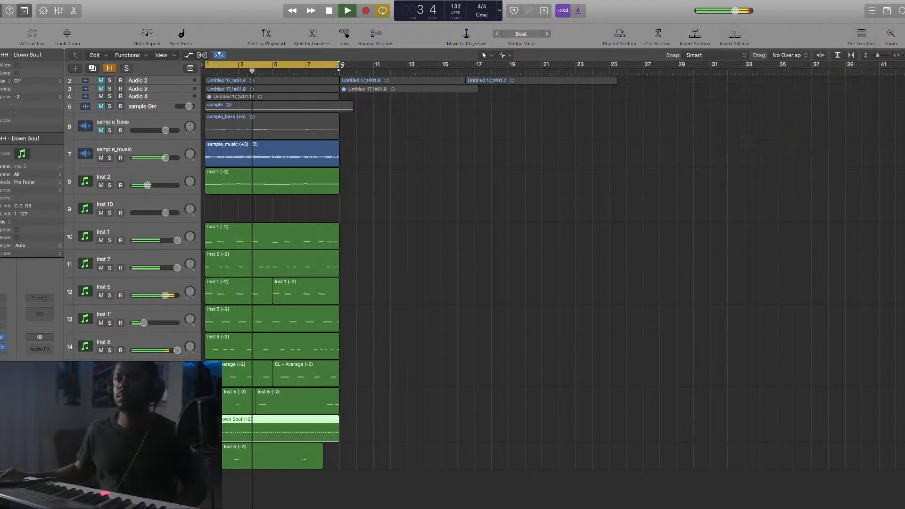
drag(338, 65, 475, 64)
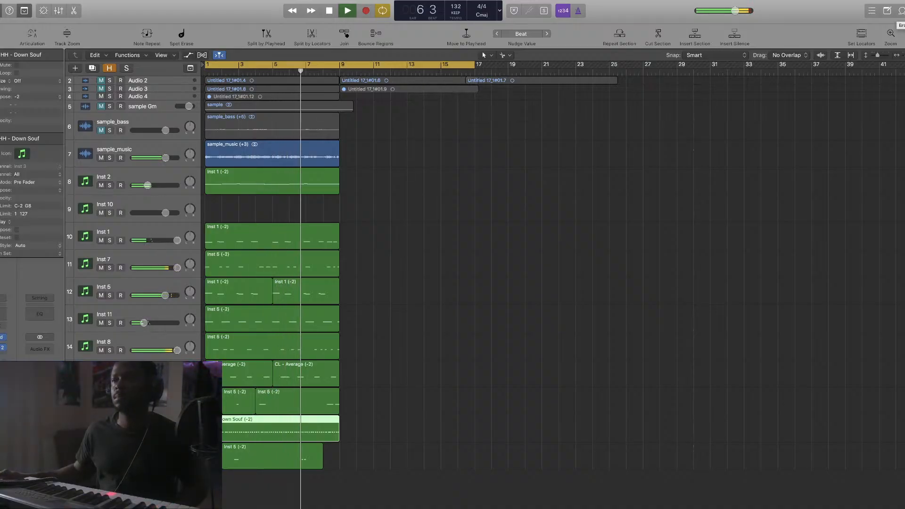
Place '4cs tags short.wav' from Bookmarks > SOUNDS on a new track at bar 1, then close the browser and stop playback
key(f)
click(894, 55)
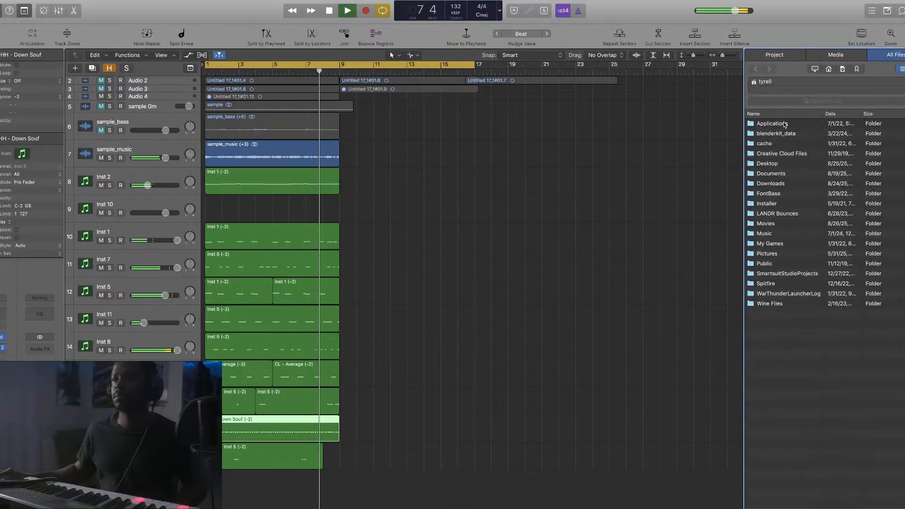
click(856, 69)
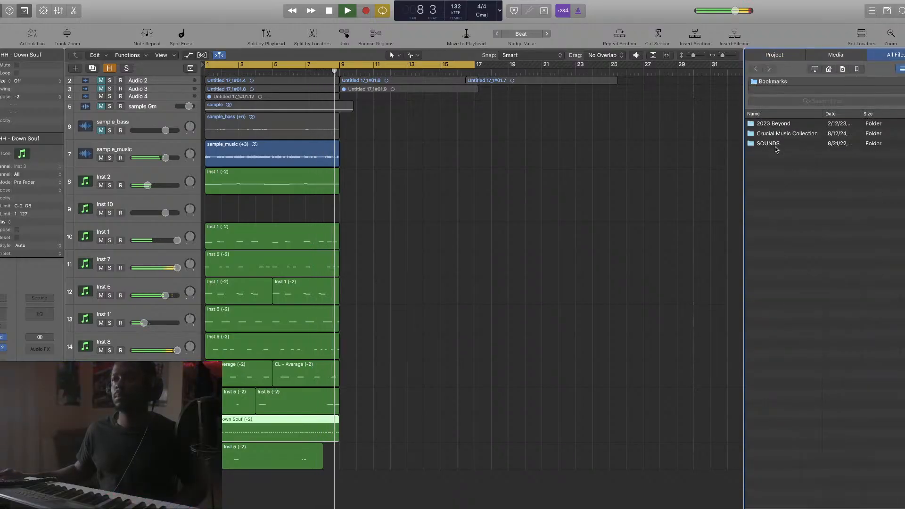
double_click(776, 146)
drag(781, 123, 231, 481)
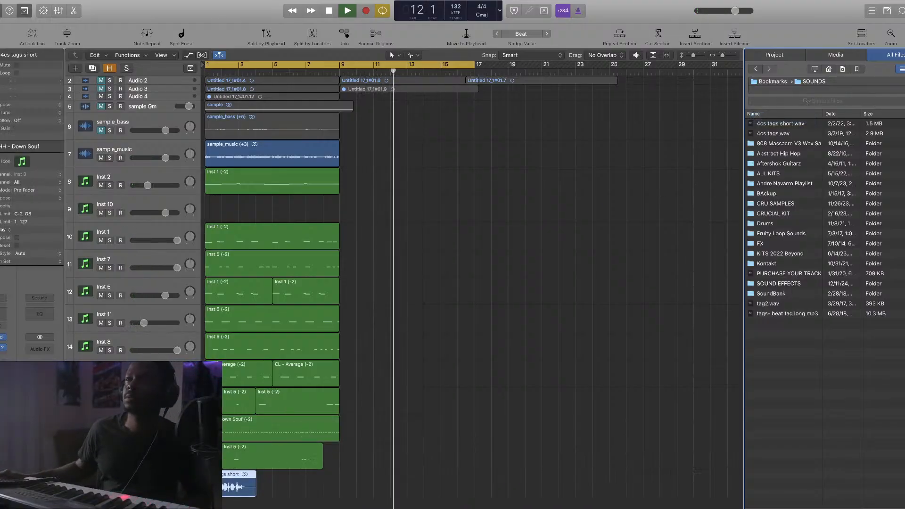
key(f)
key(space)
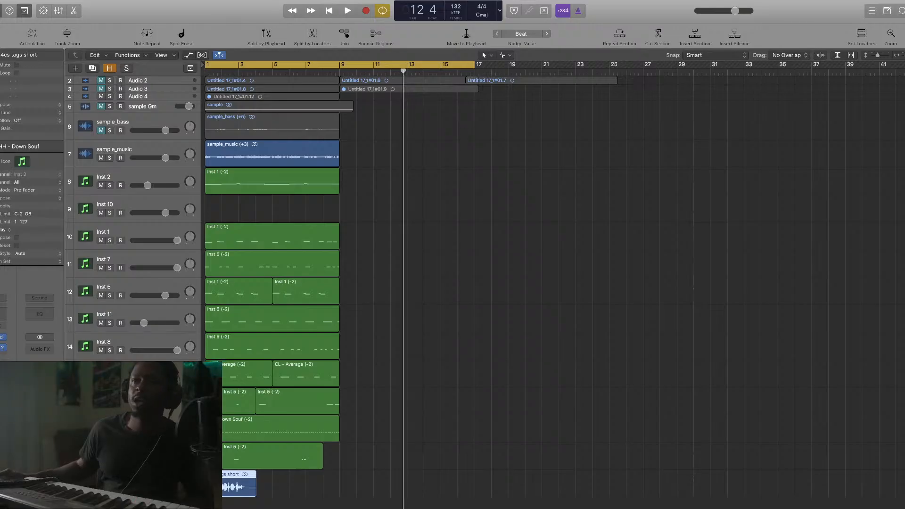
scroll(547, 296, up, 10)
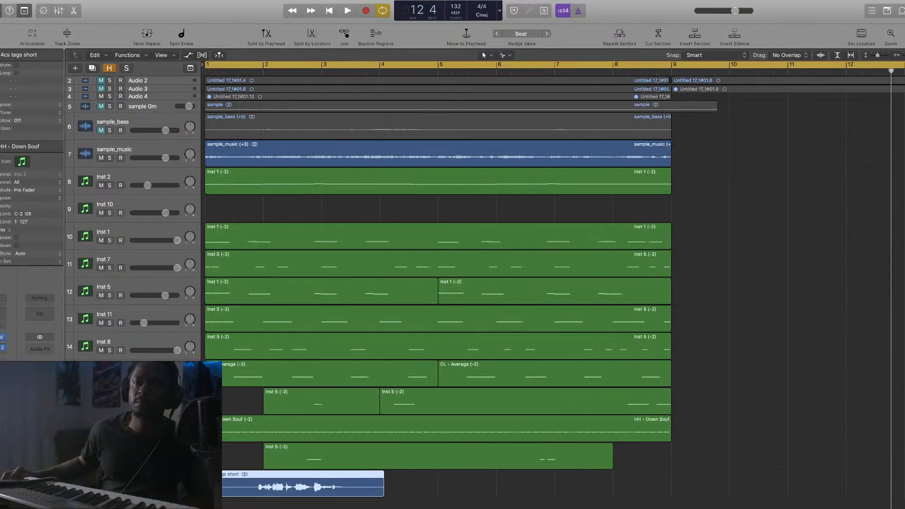
Flex-compress the 4cs tags short region to end mid-bar 3, then select the first eight bars of regions
click(303, 484)
click(202, 56)
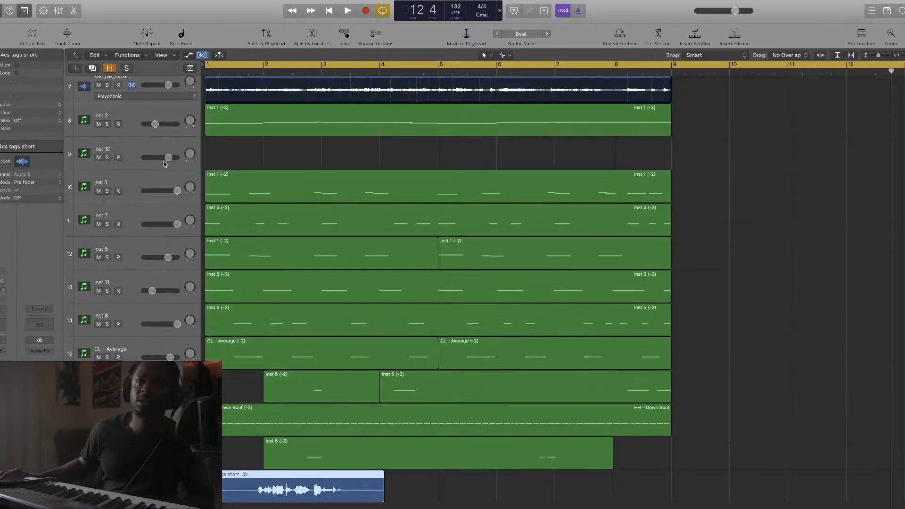
click(132, 486)
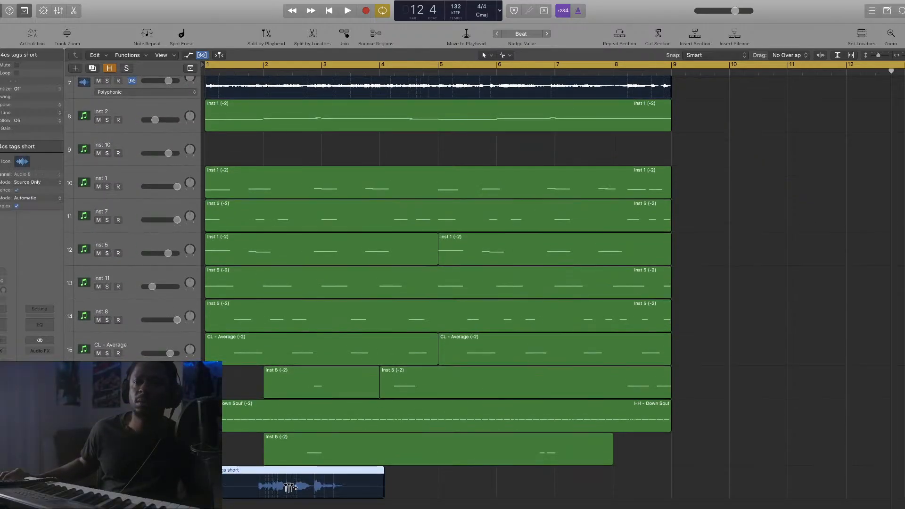
drag(380, 473, 336, 480)
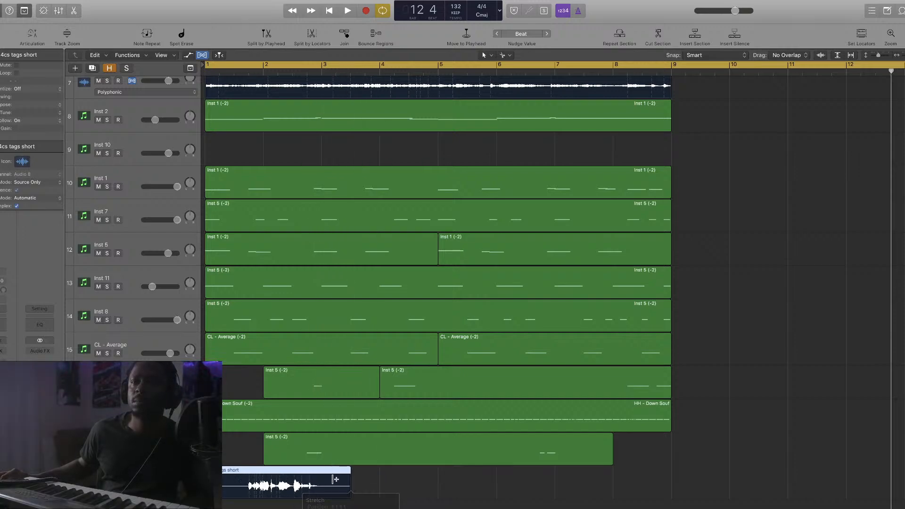
click(203, 55)
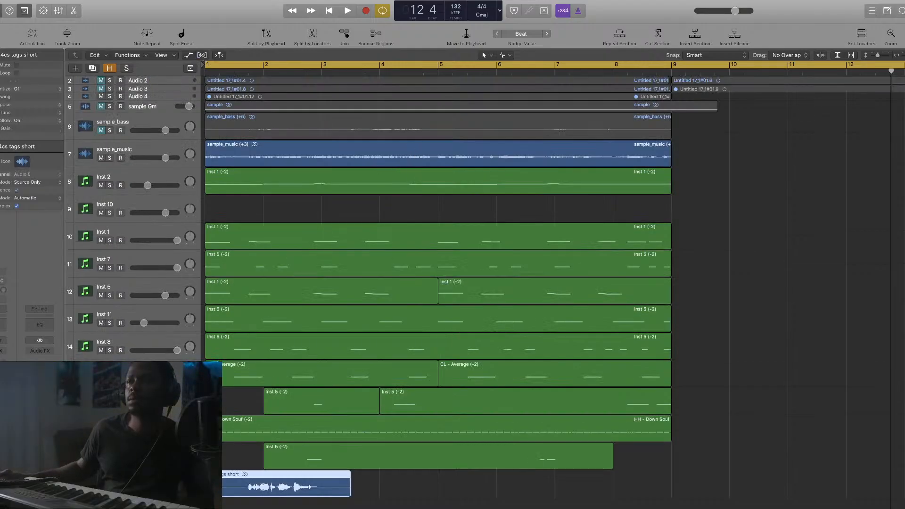
key(super+Left)
key(super+Left)
key(super+Left)
key(super+Left)
key(super+Left)
key(super+Left)
drag(341, 153, 203, 455)
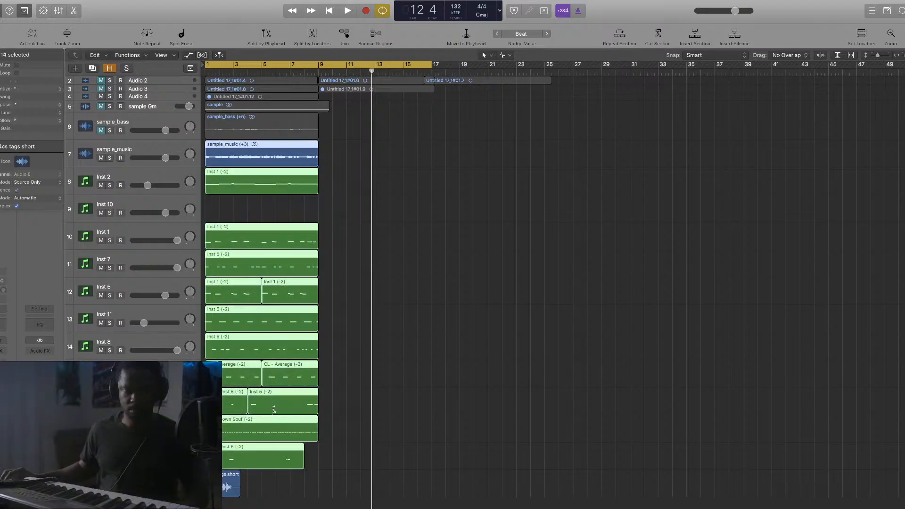
Repeat the regions, including both sample_music regions, out to bar 33 and extend the cycle to bar 33
key(super+r)
drag(454, 154, 206, 163)
key(super+r)
drag(468, 220, 214, 445)
key(super+r)
drag(430, 66, 658, 107)
Shorten the Inst 5 and CL - Average regions at bar 9, then play the arrangement
click(666, 299)
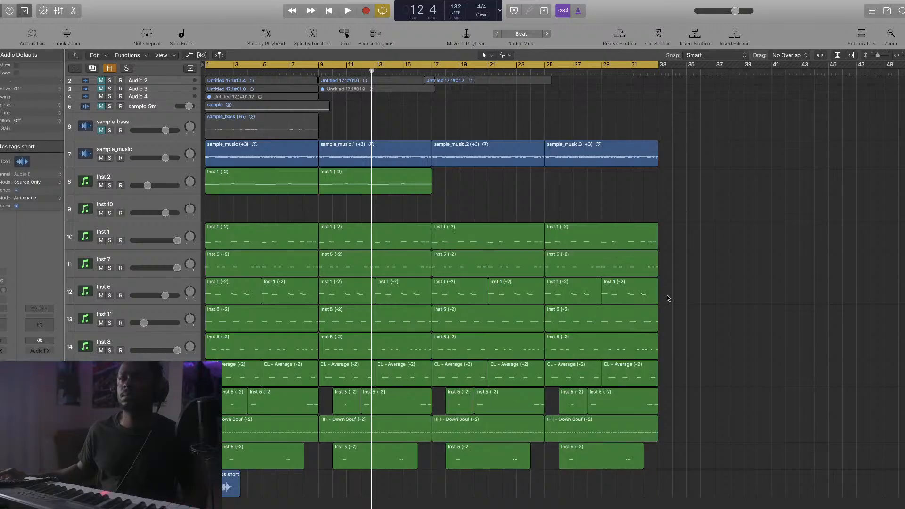
drag(422, 336, 419, 359)
shift+click(426, 362)
drag(673, 352, 646, 348)
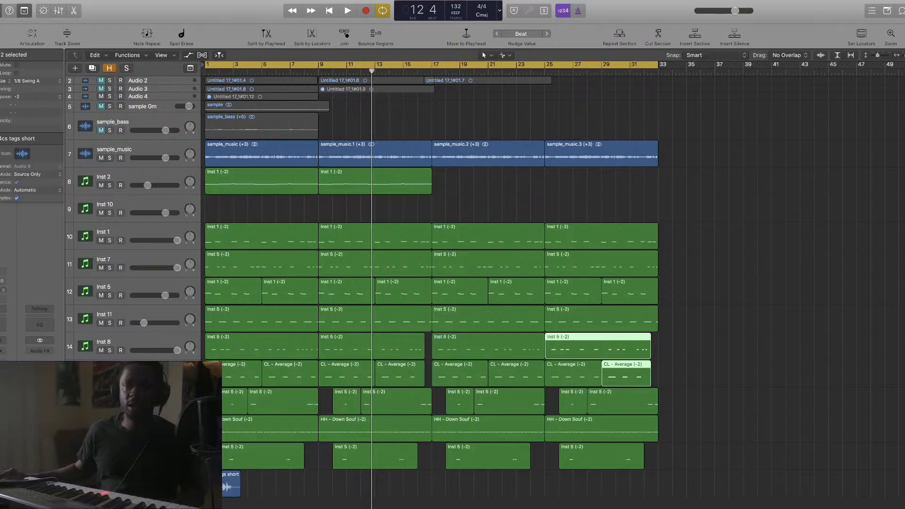
key(space)
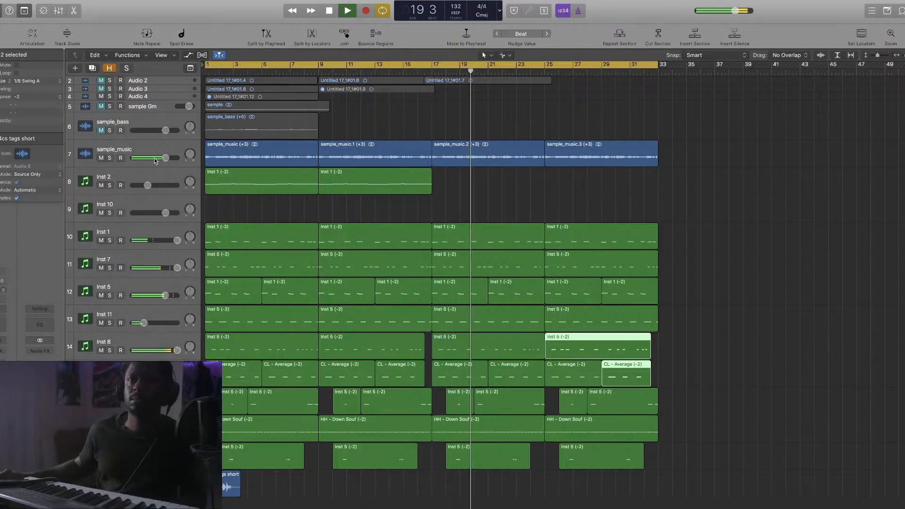
Insert FabFilter Pro-Q 2 on sample_music and add a high cut at about 5661 Hz
click(141, 149)
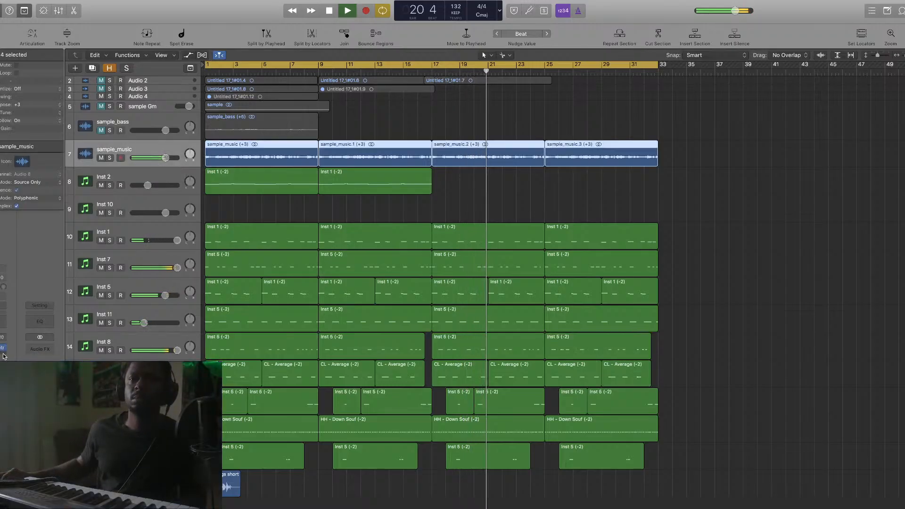
click(61, 382)
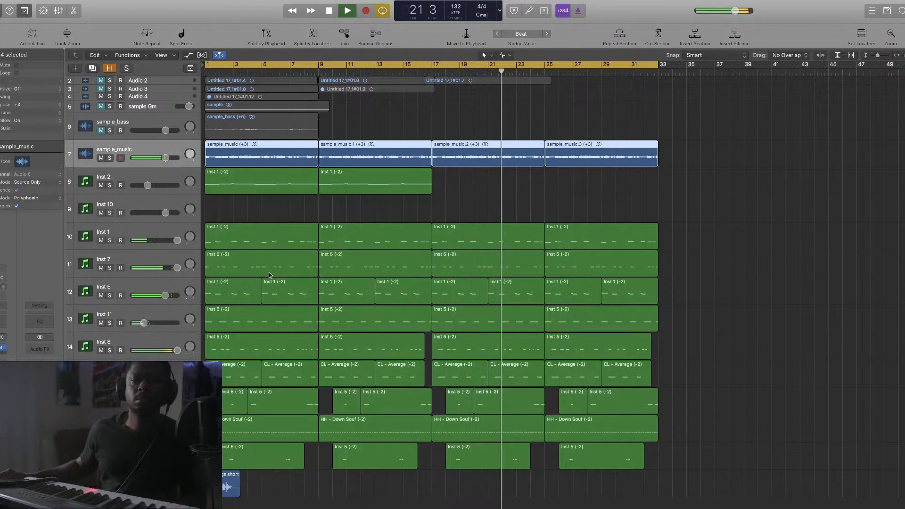
drag(305, 117, 237, 117)
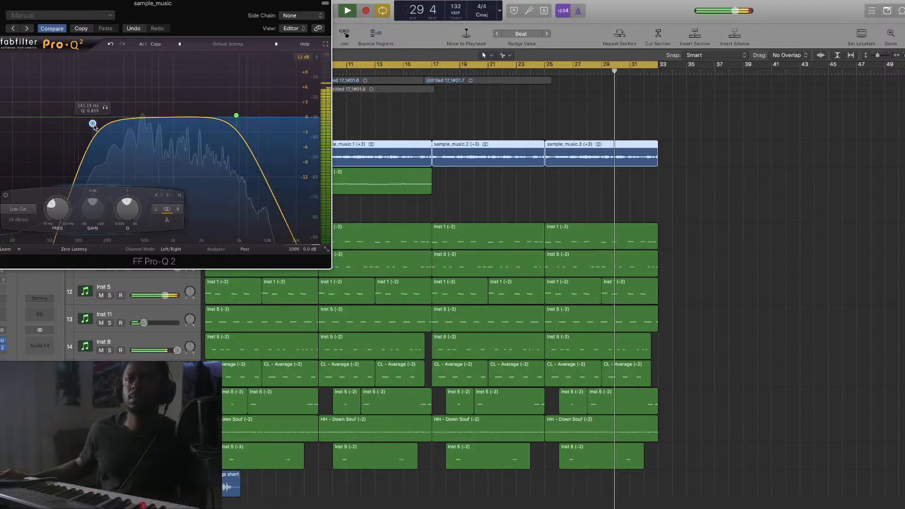
Nudge the Pro-Q 2 low cut up slightly and move the high cut to about 5043 Hz
drag(93, 124, 98, 125)
click(239, 118)
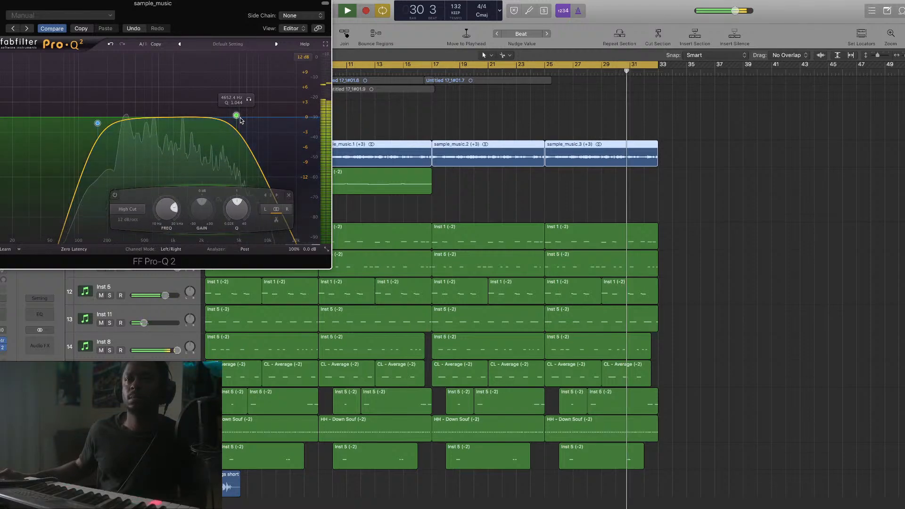
drag(239, 118, 242, 120)
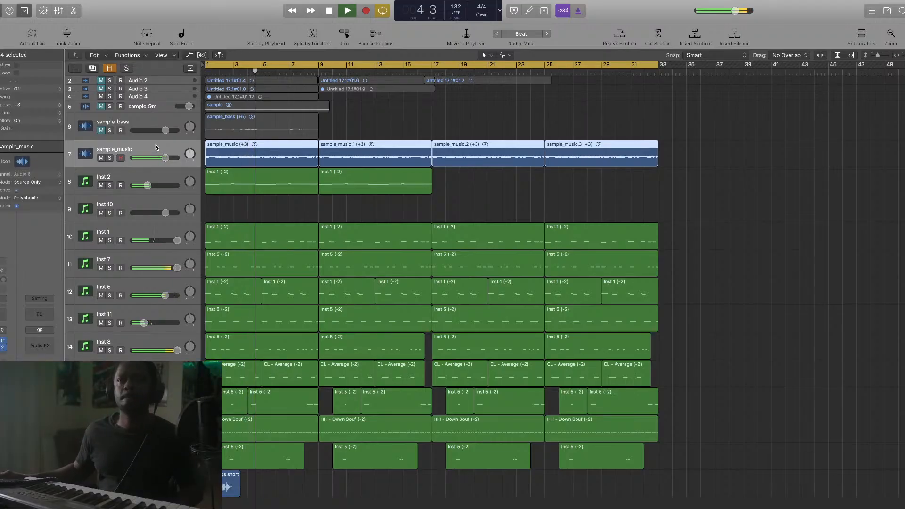
key(space)
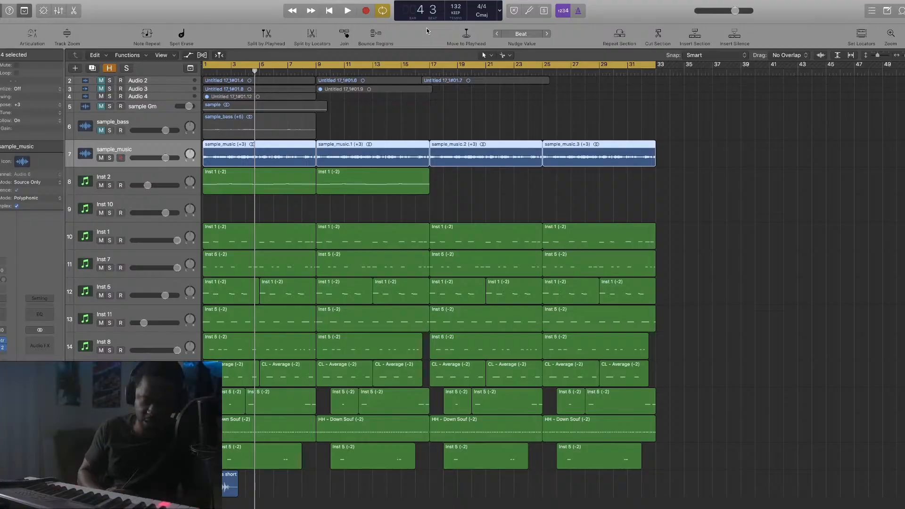
key(Return)
key(space)
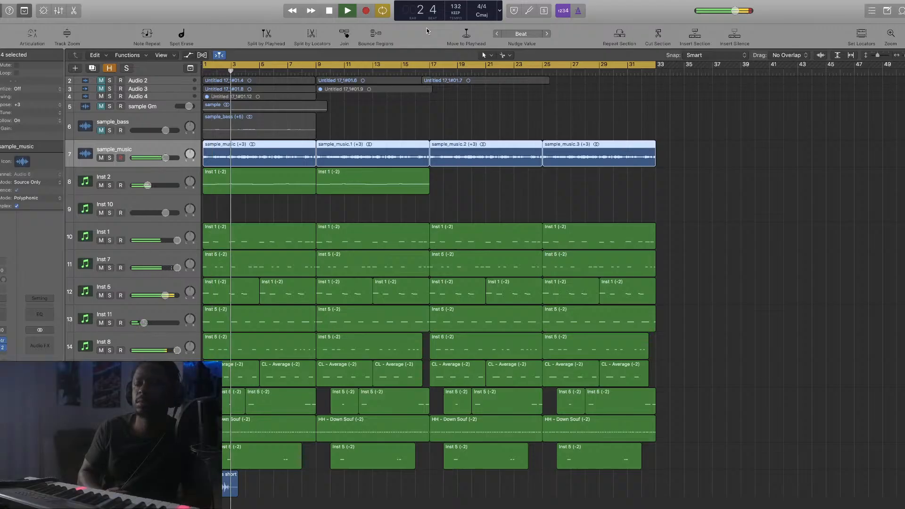
key(space)
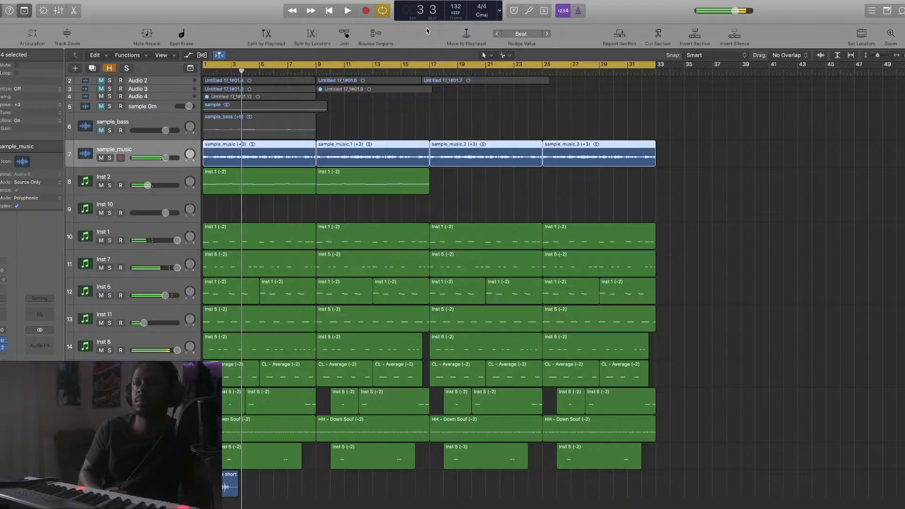